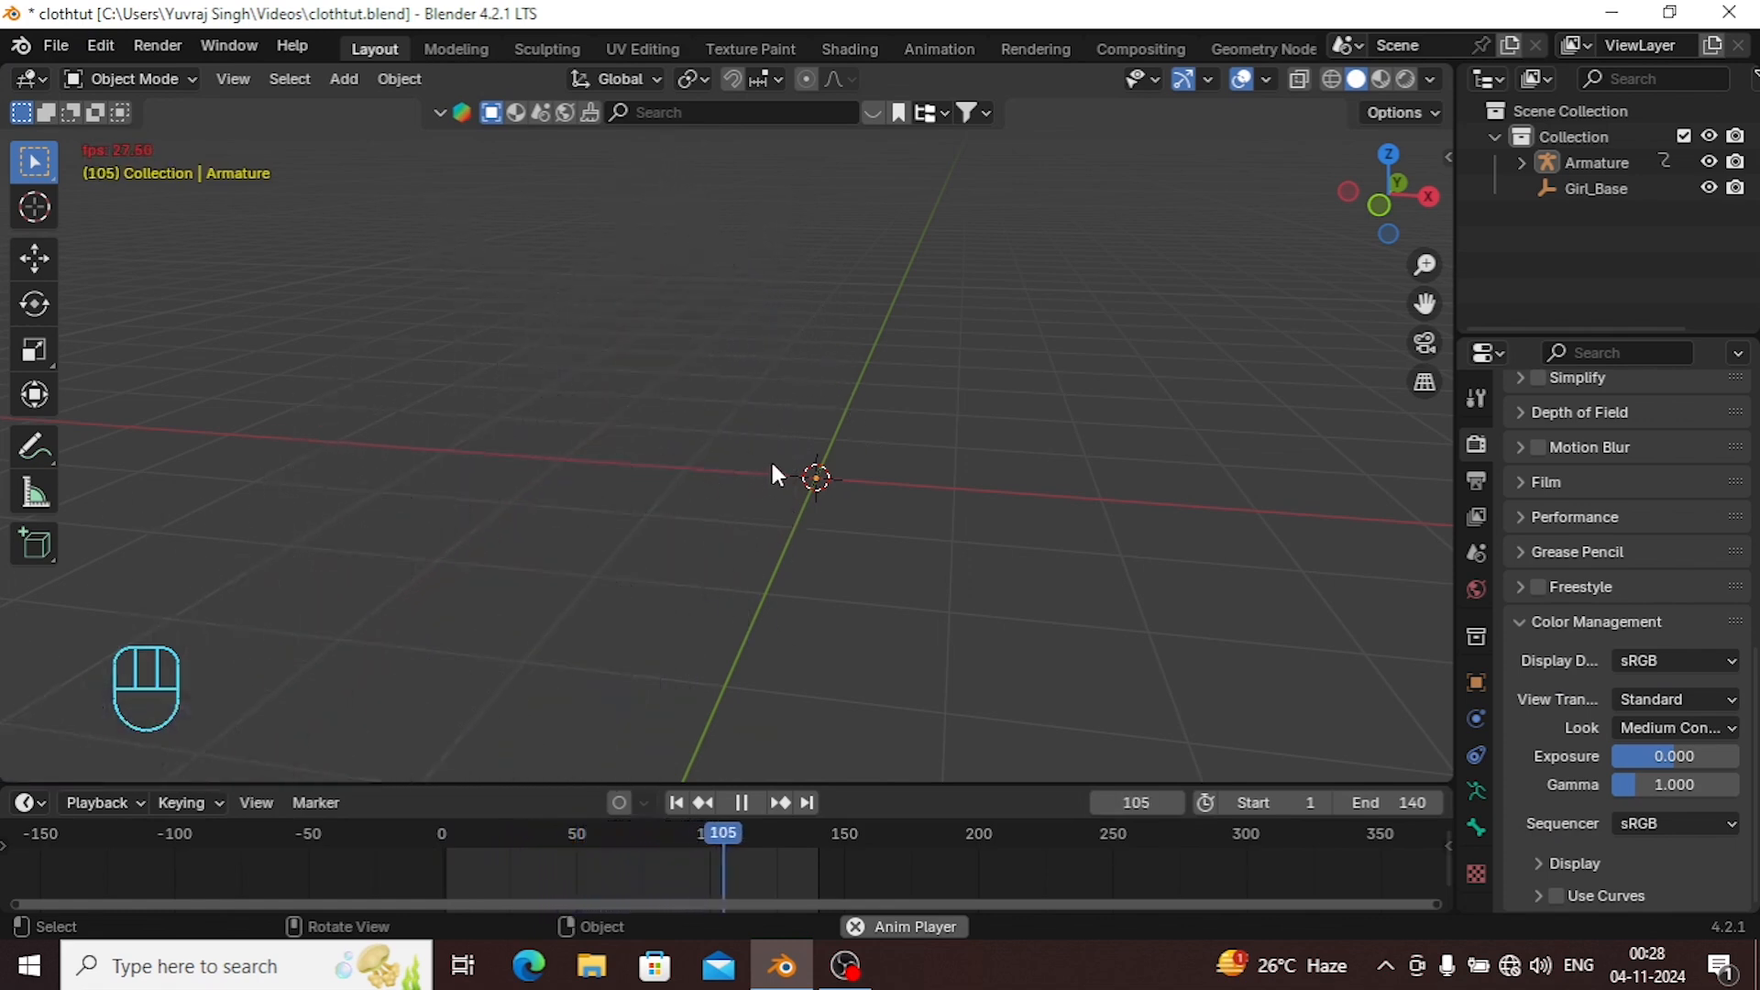
Stop the animation, return to frame 1, and put the character's armature into Pose Mode.
click(742, 802)
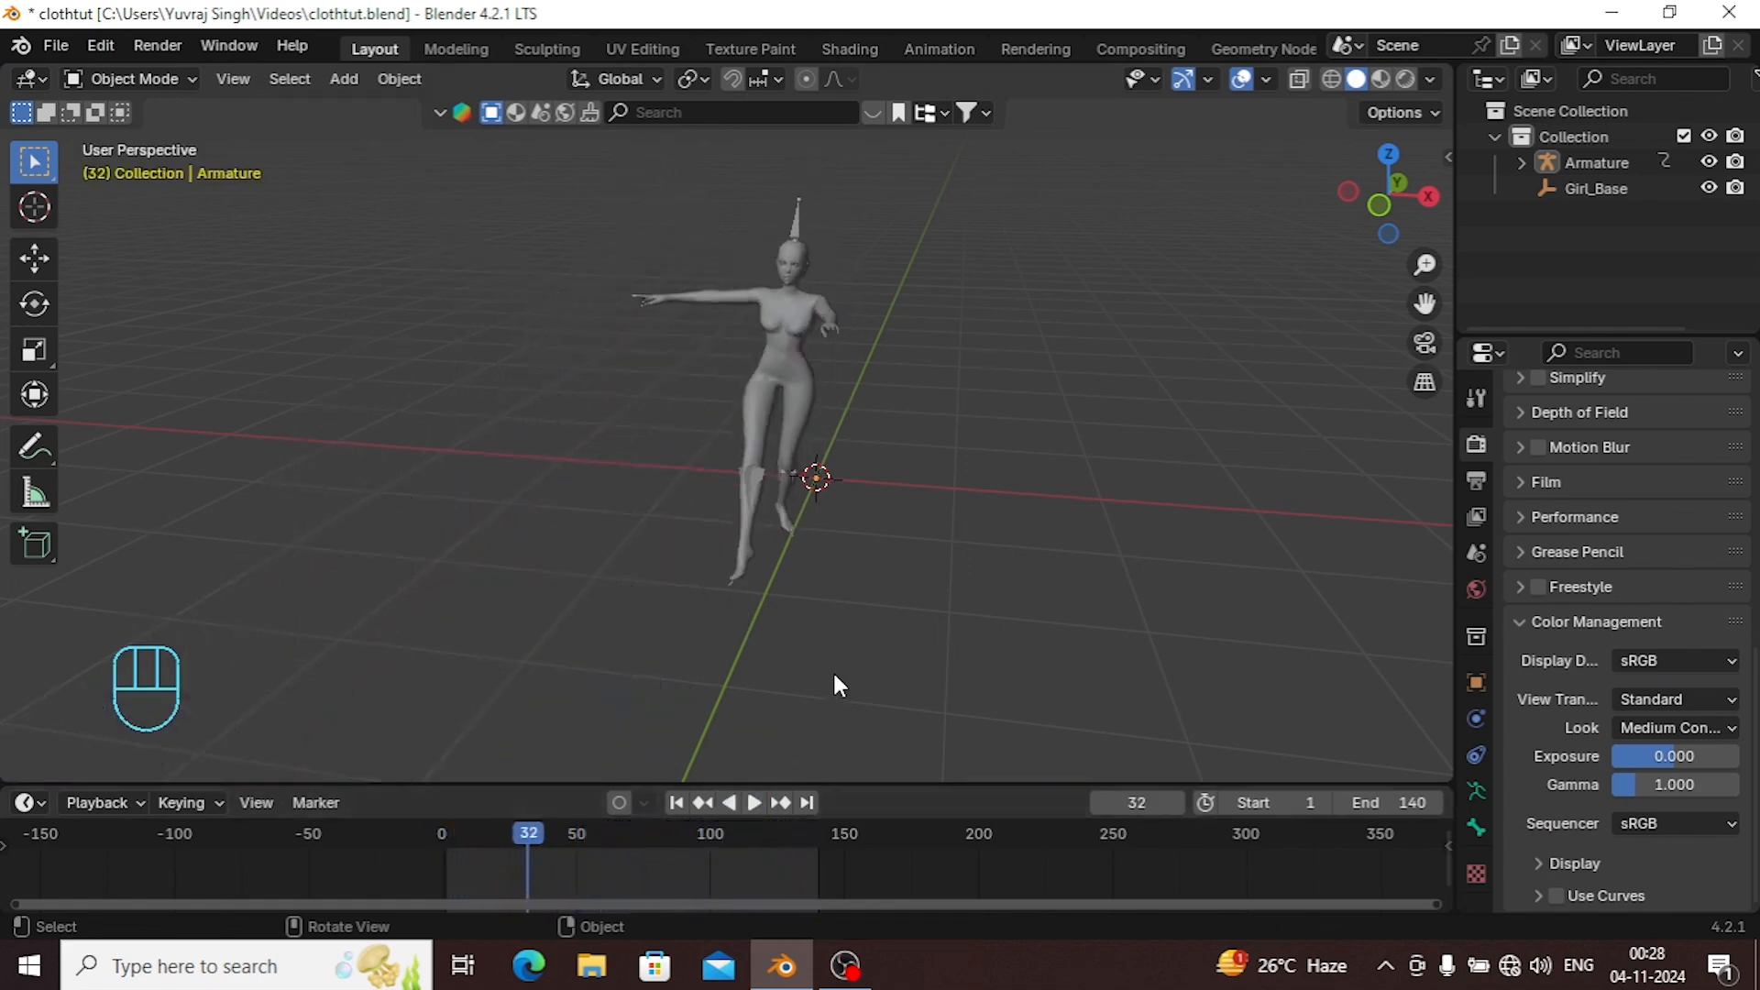
click(679, 803)
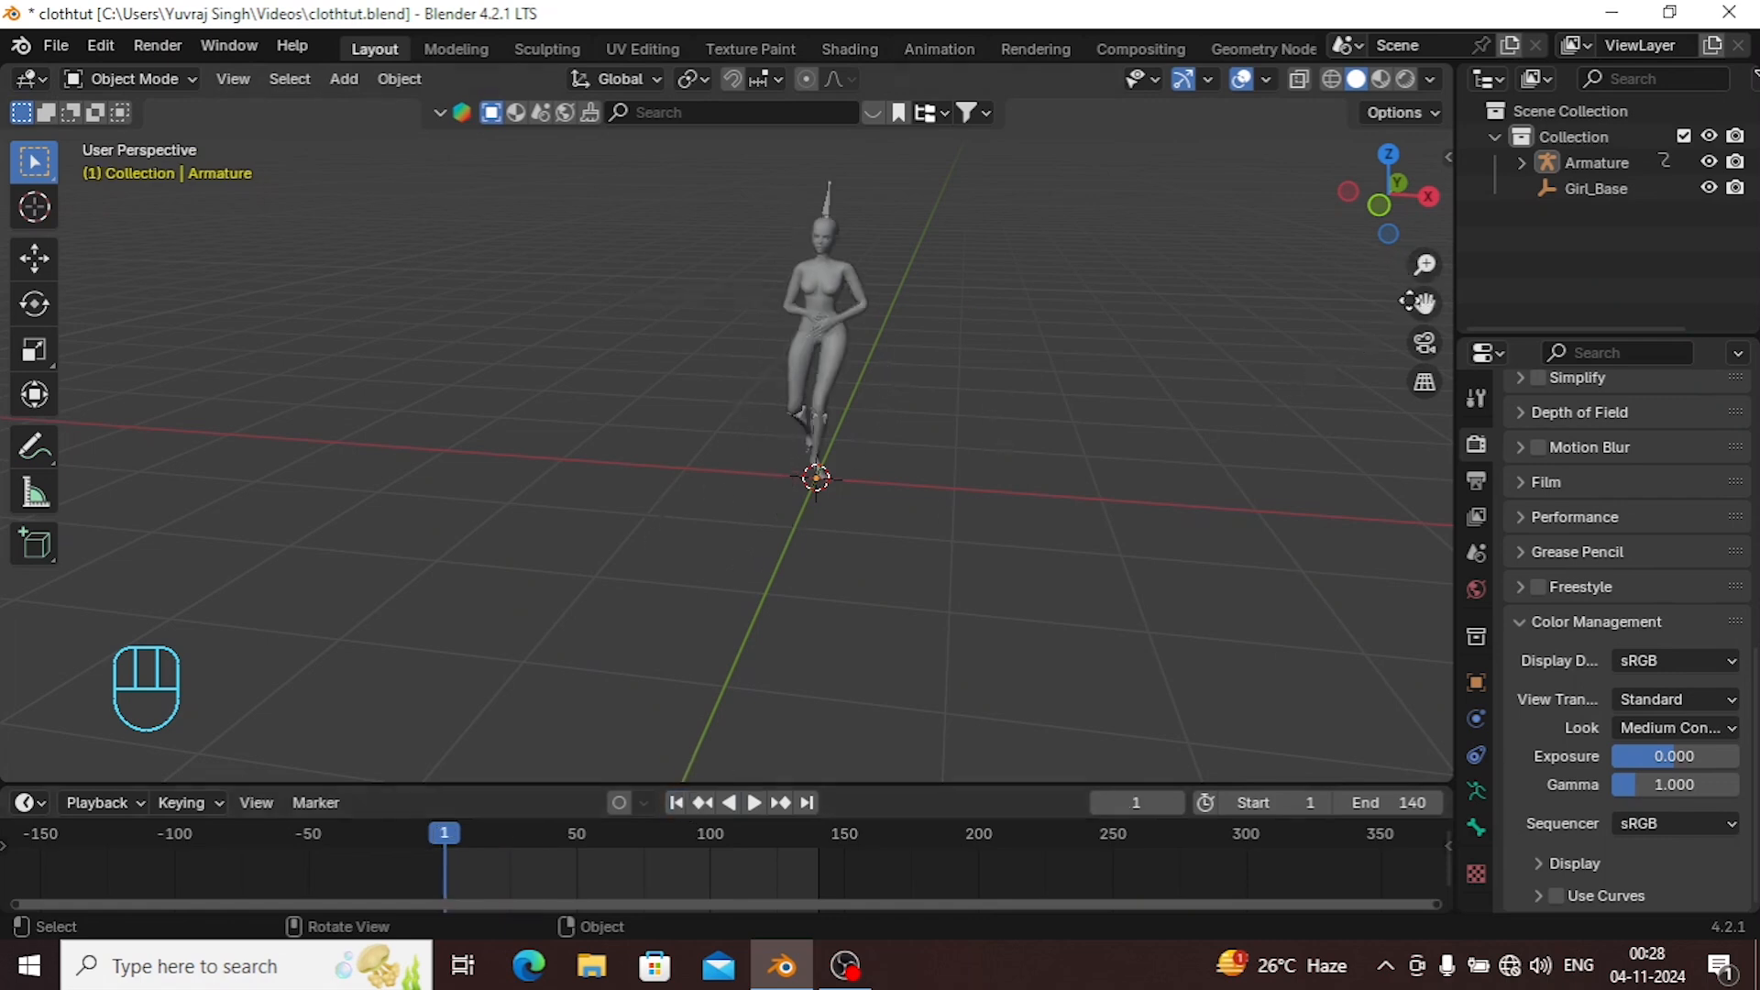
drag(1418, 304, 1407, 371)
scroll(953, 367, up, 2)
middle_drag(960, 378, 945, 380)
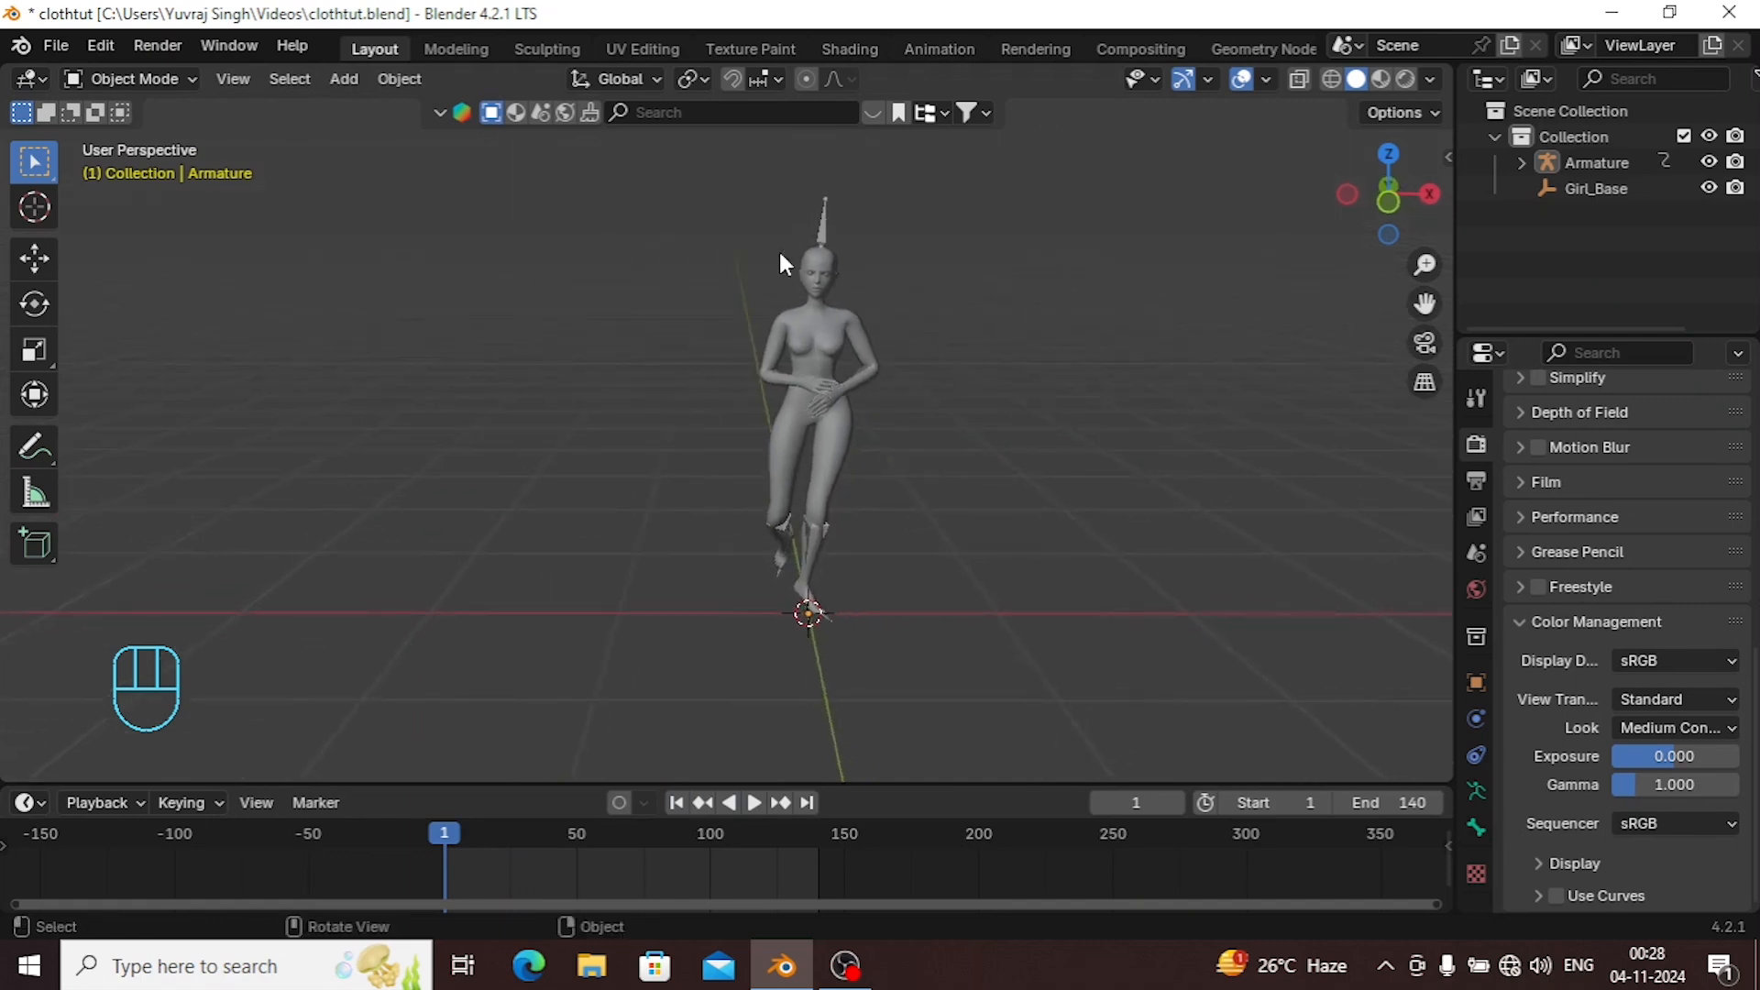
click(825, 216)
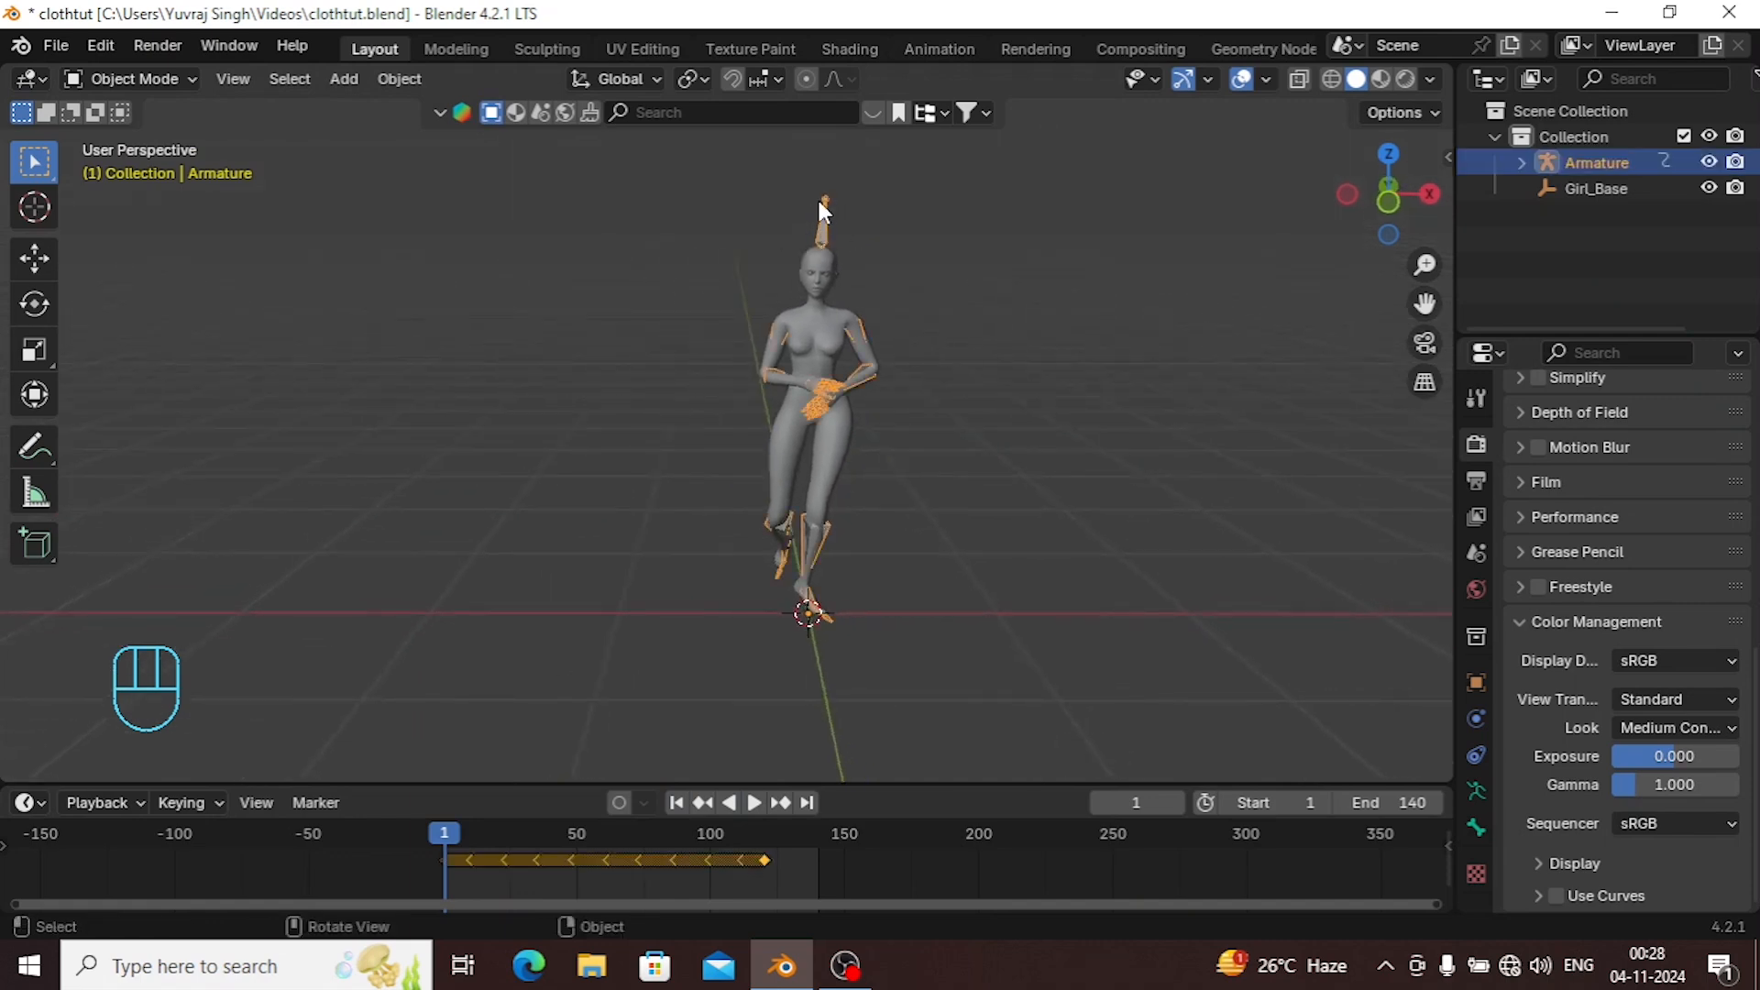
click(145, 80)
click(148, 163)
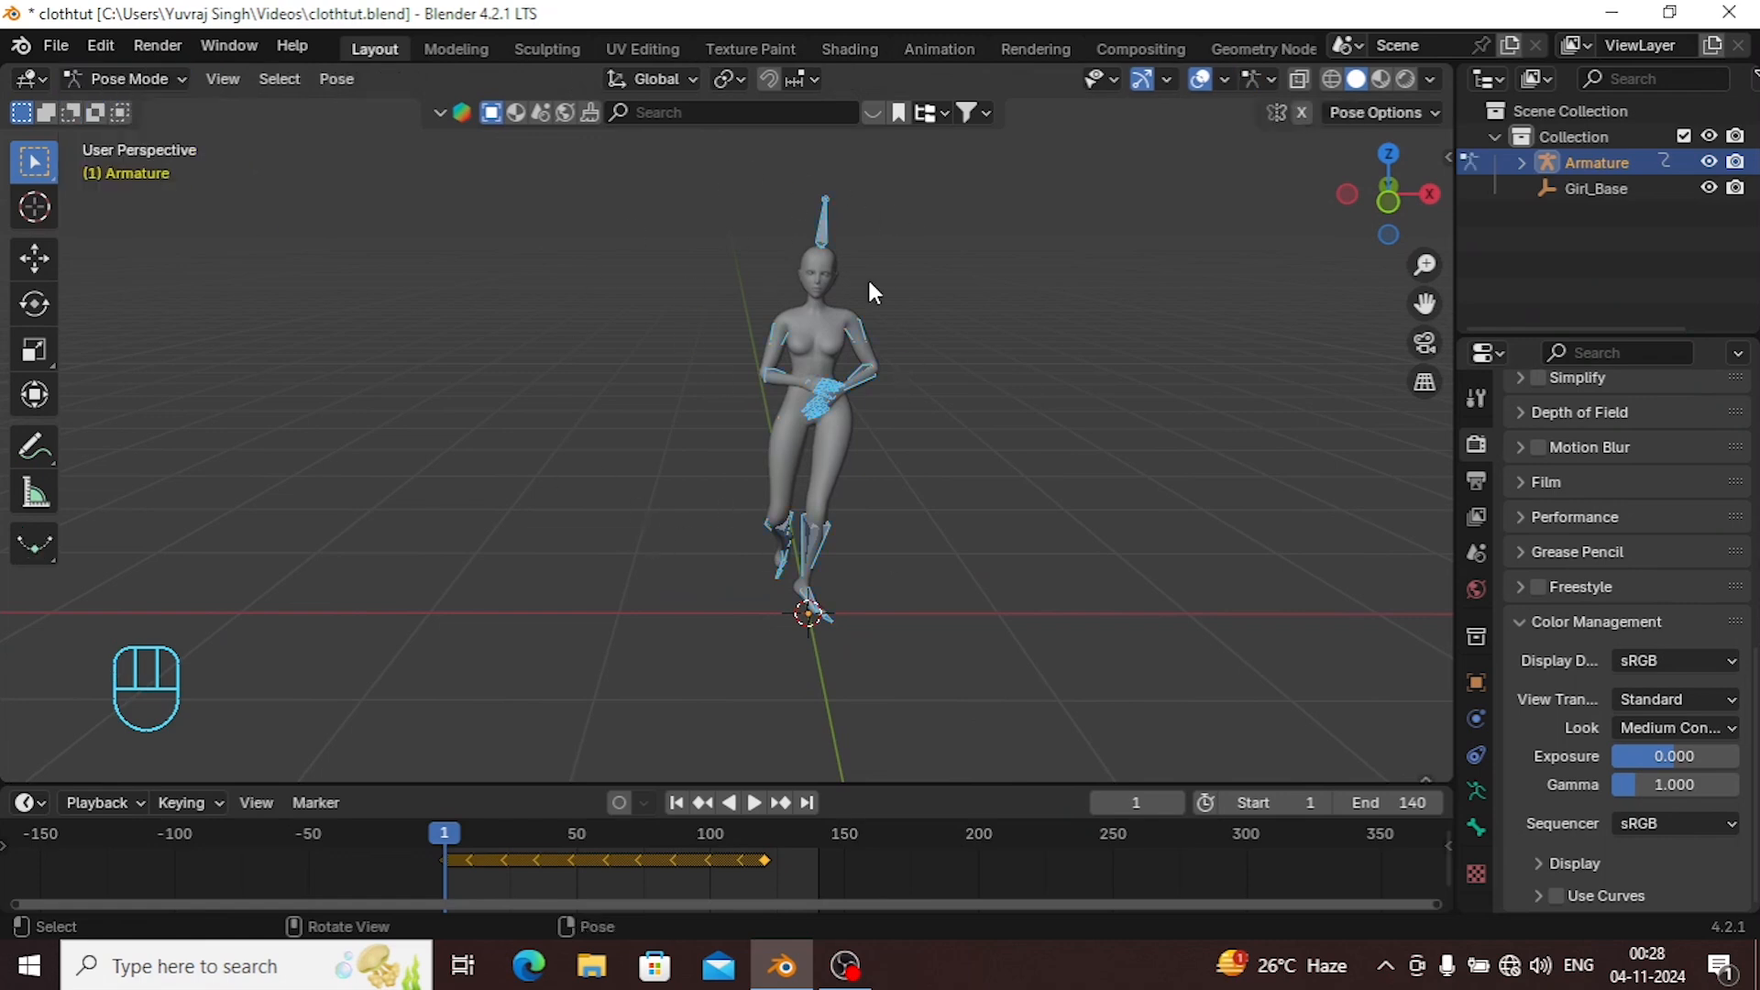
Shift all of the armature's keyframes 20 frames later so the motion starts at about frame 21.
scroll(678, 864, up, 5)
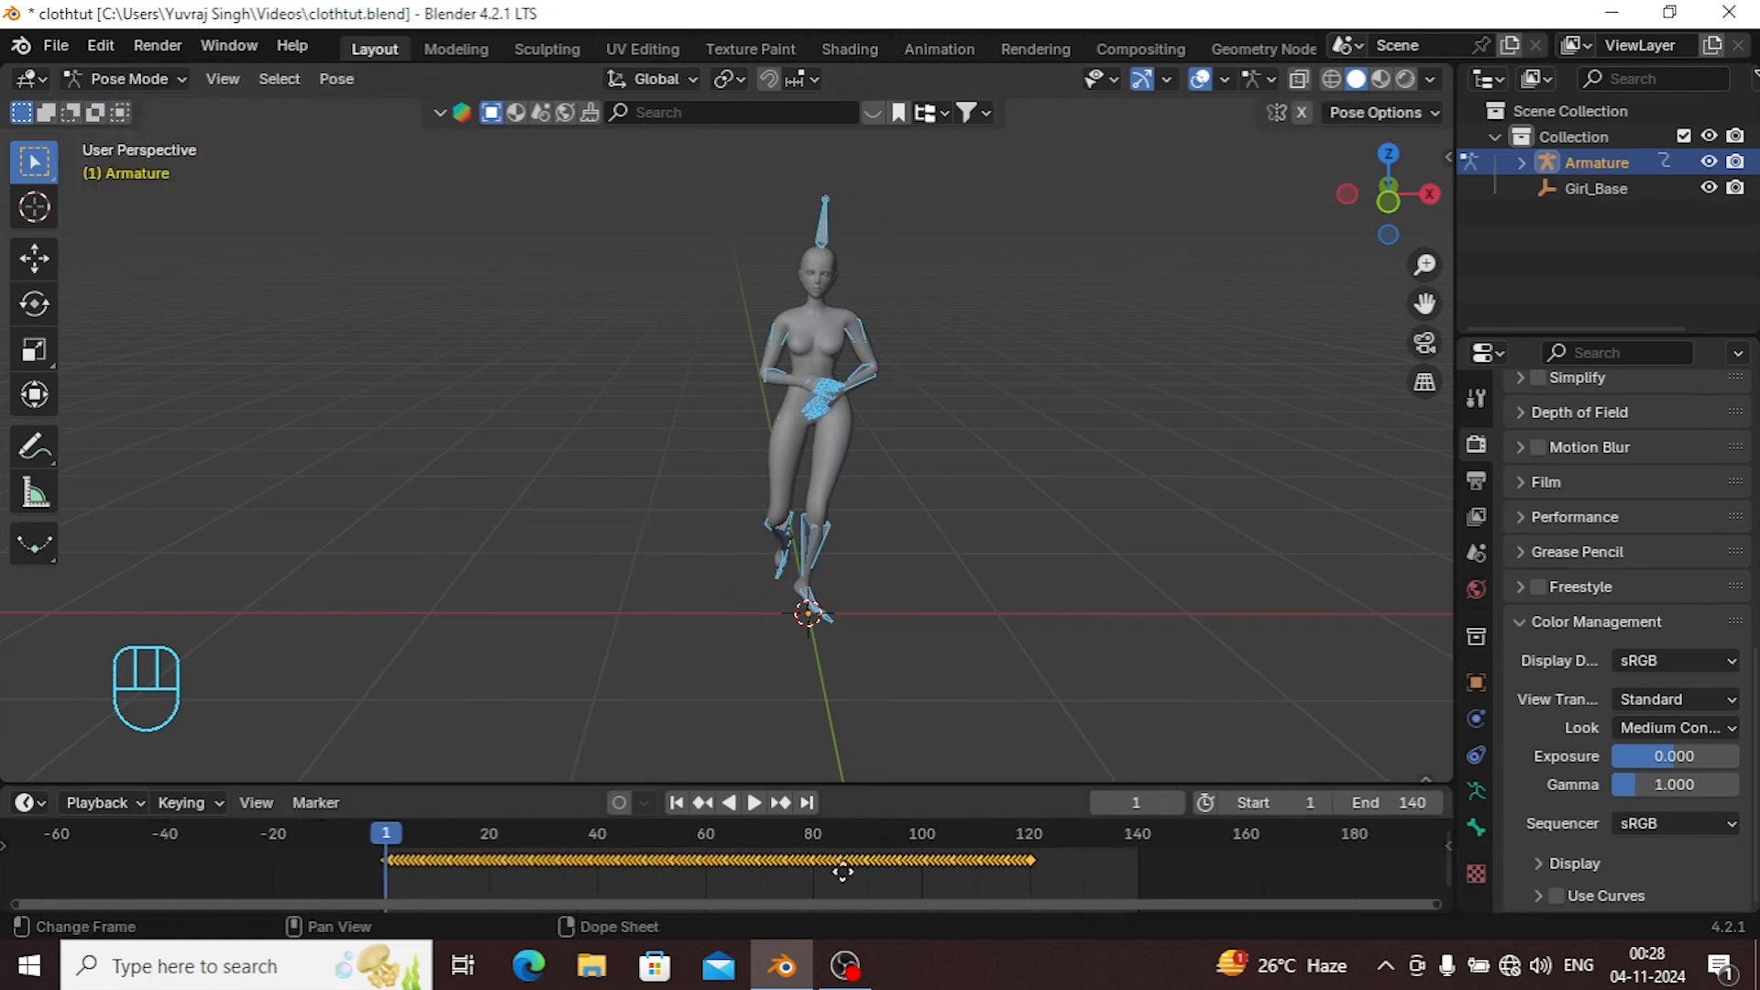
middle_drag(843, 872, 864, 882)
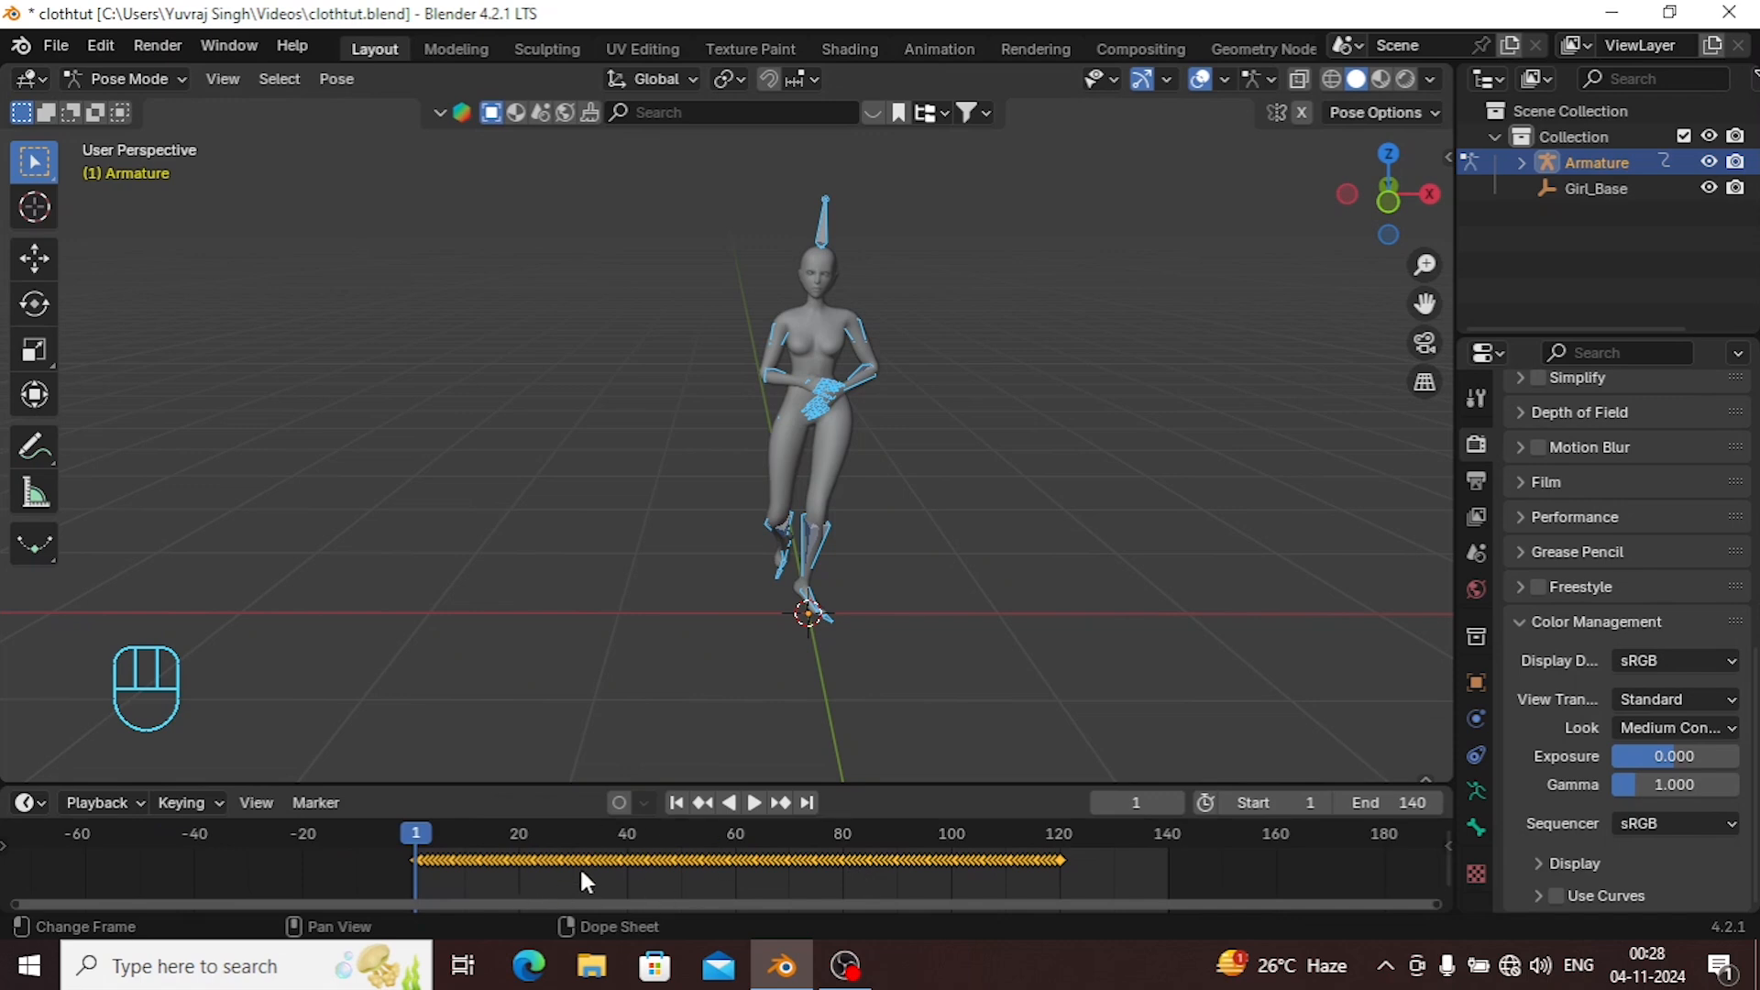
key(g)
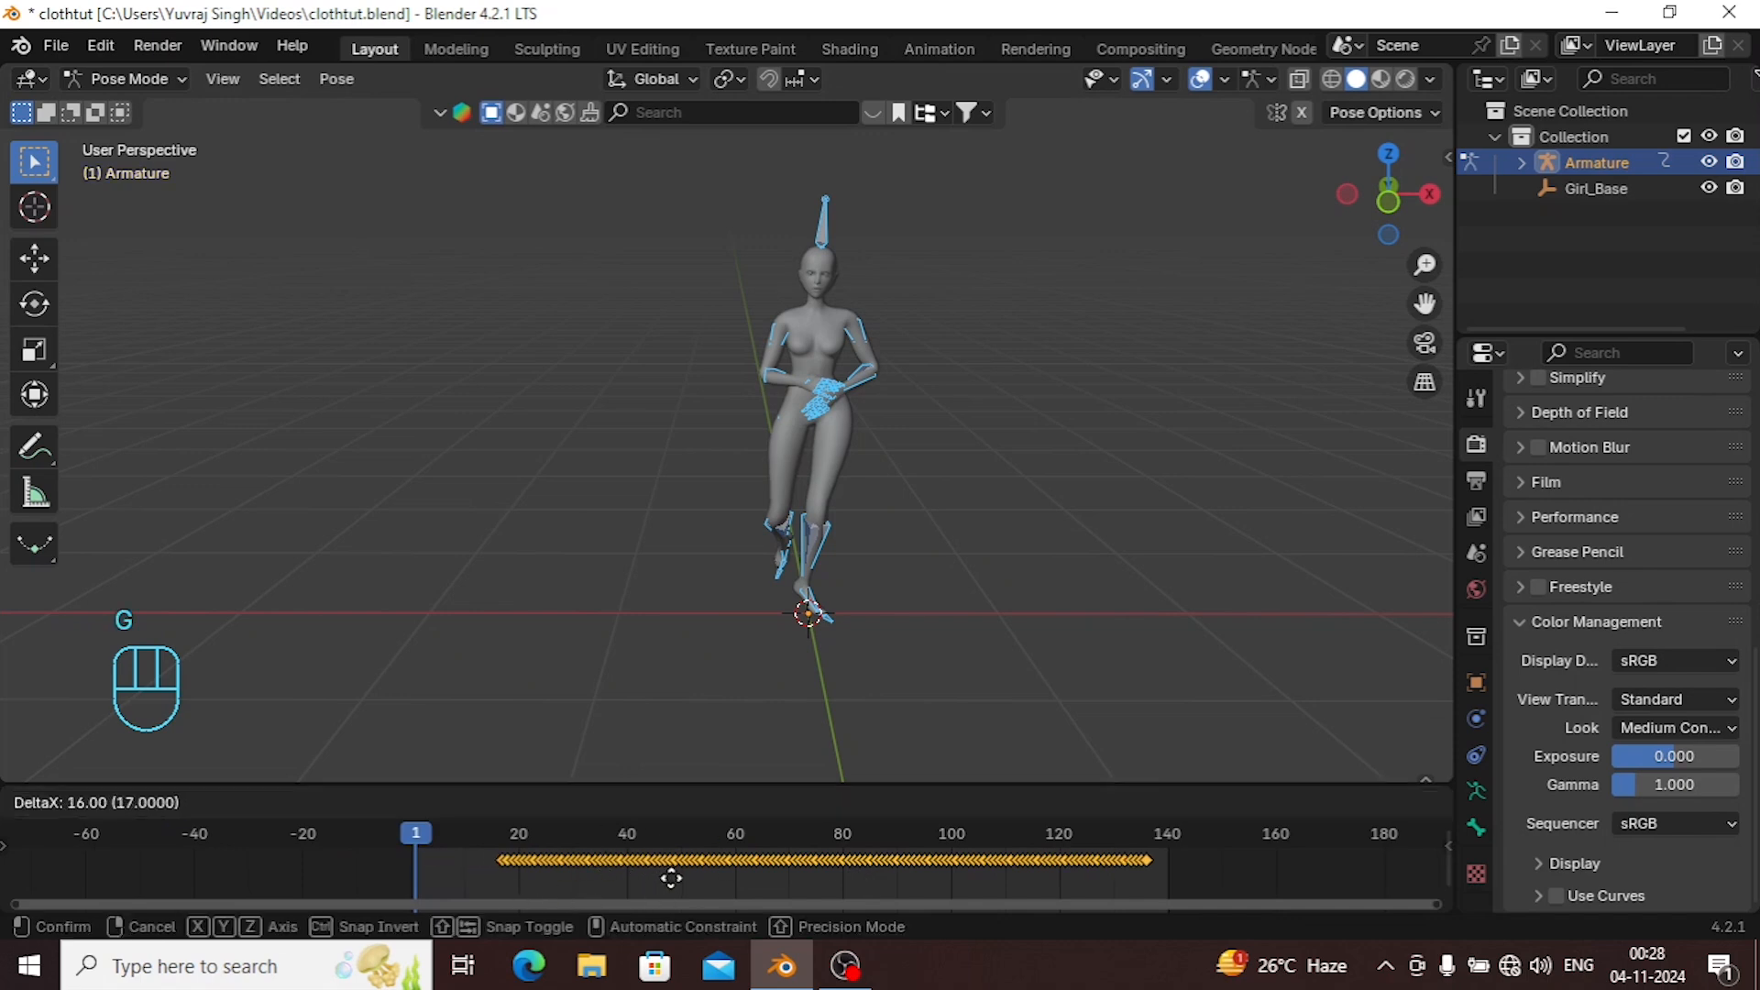
click(687, 884)
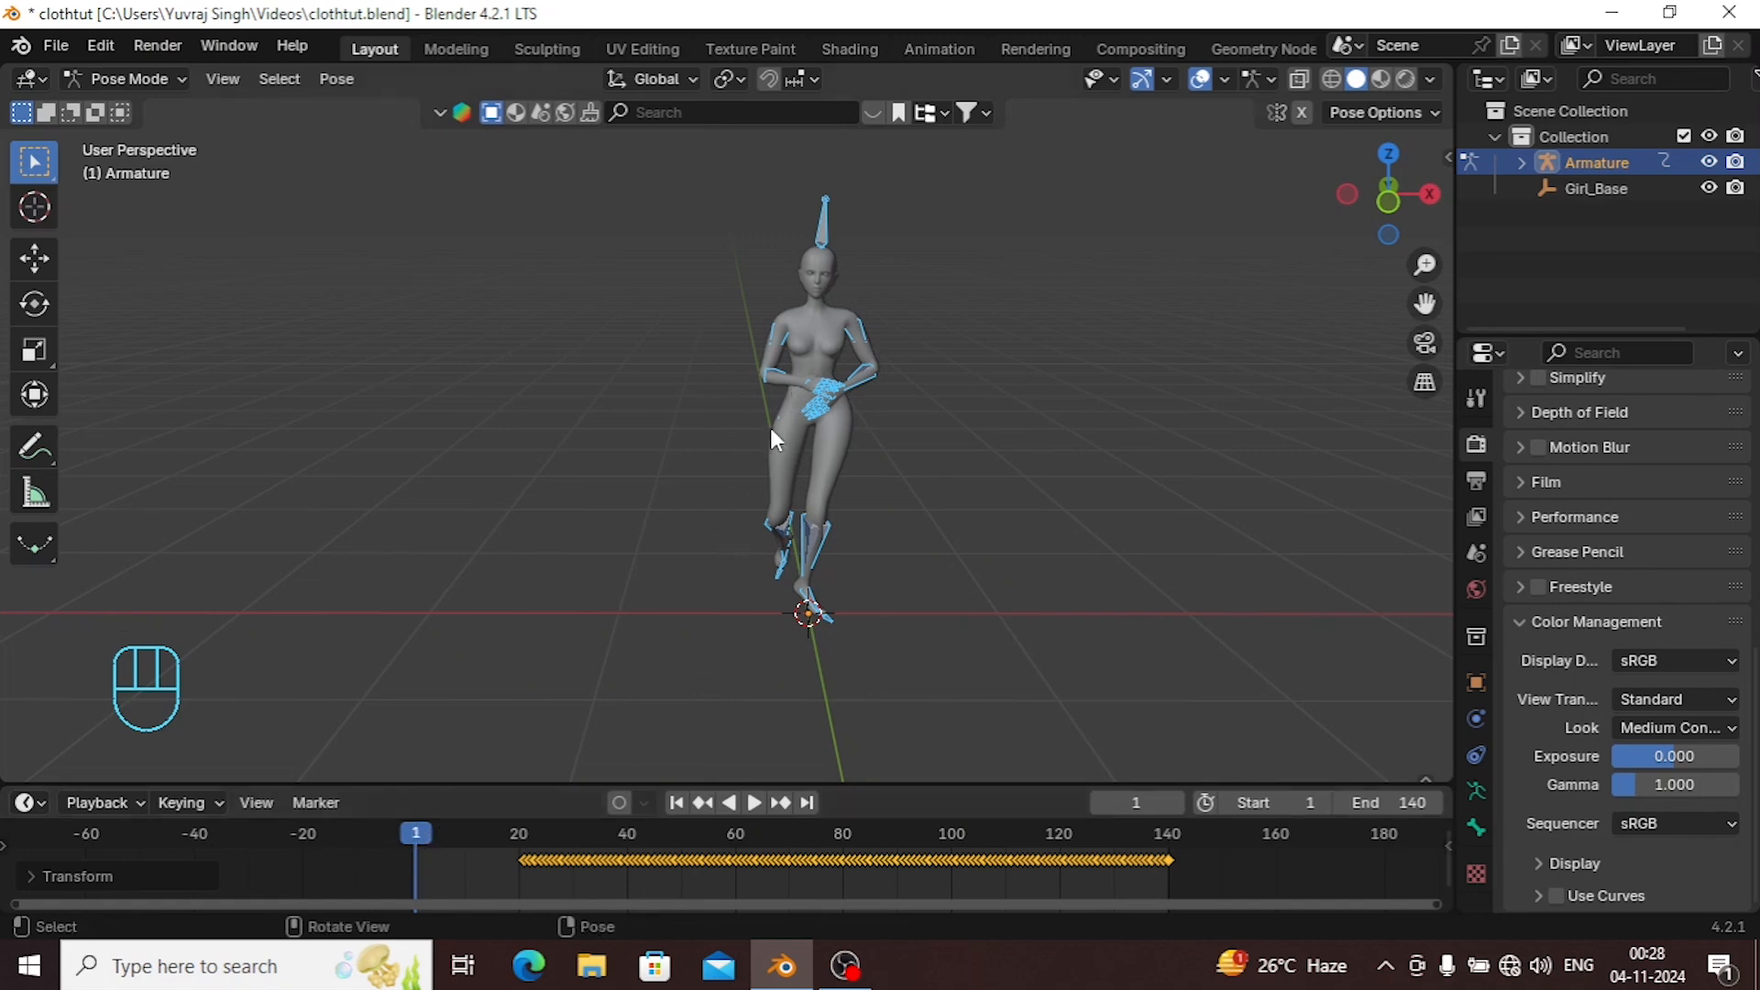
Clear the rotation of all bones to get a T-pose and keyframe every bone at frame 1.
key(alt+r)
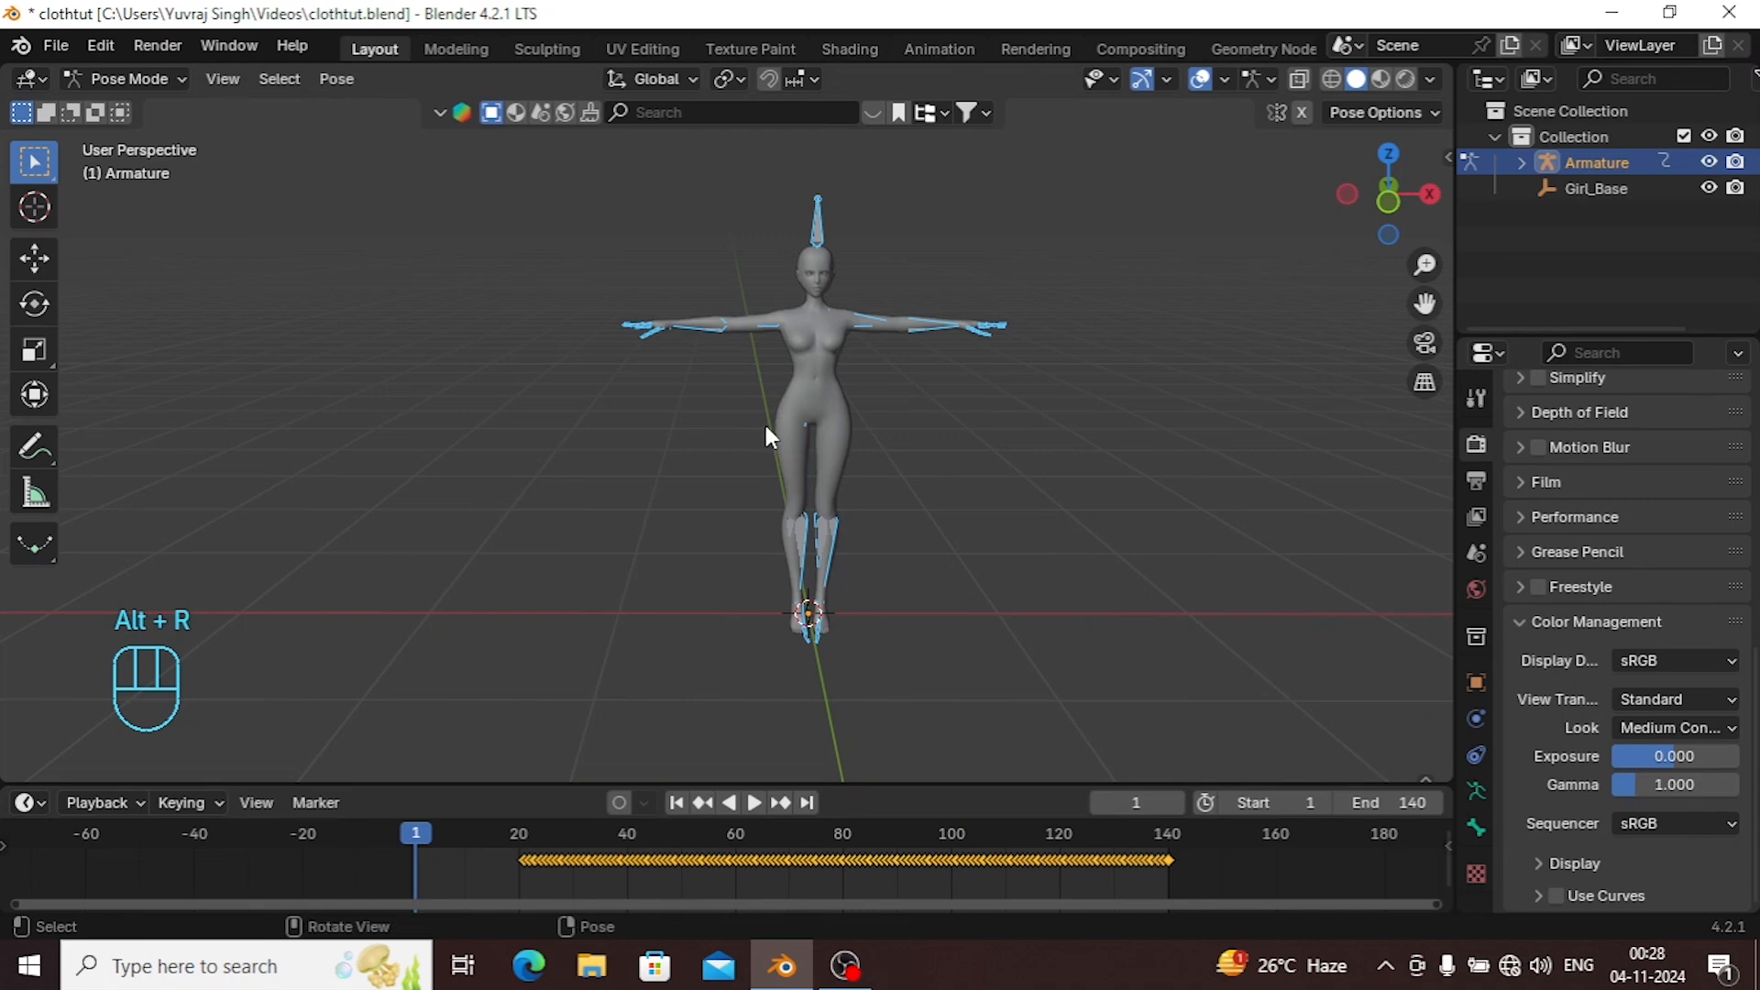
click(767, 428)
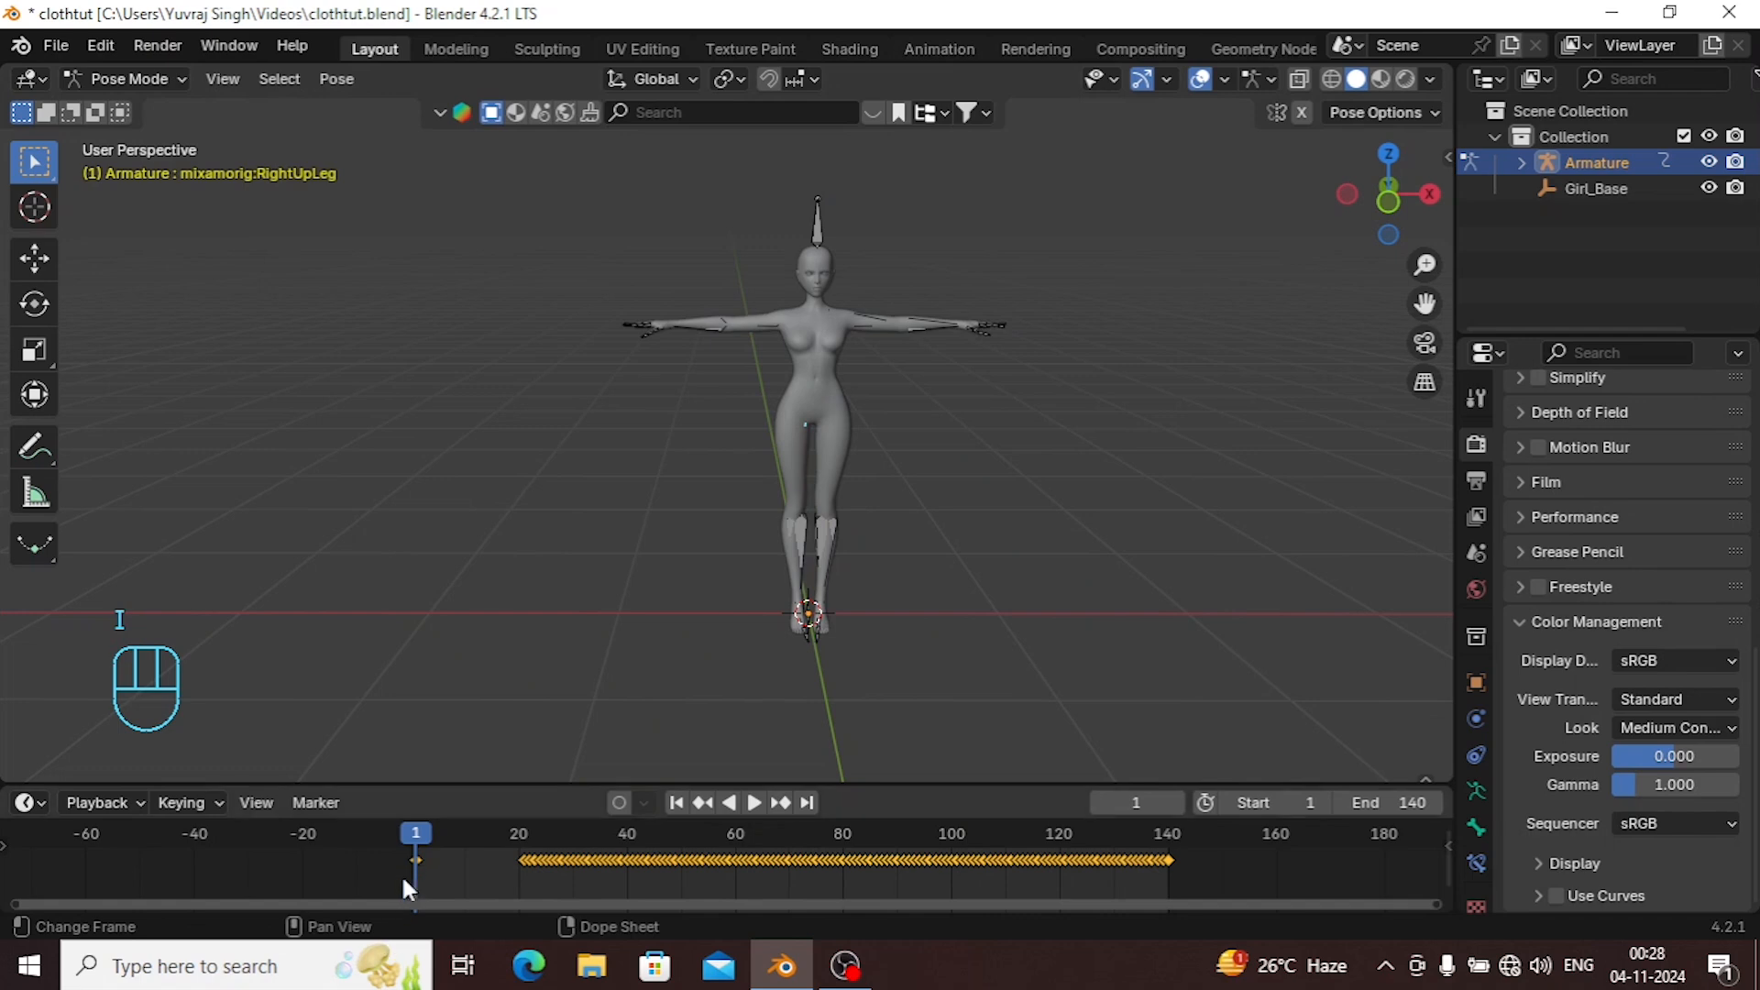
key(a)
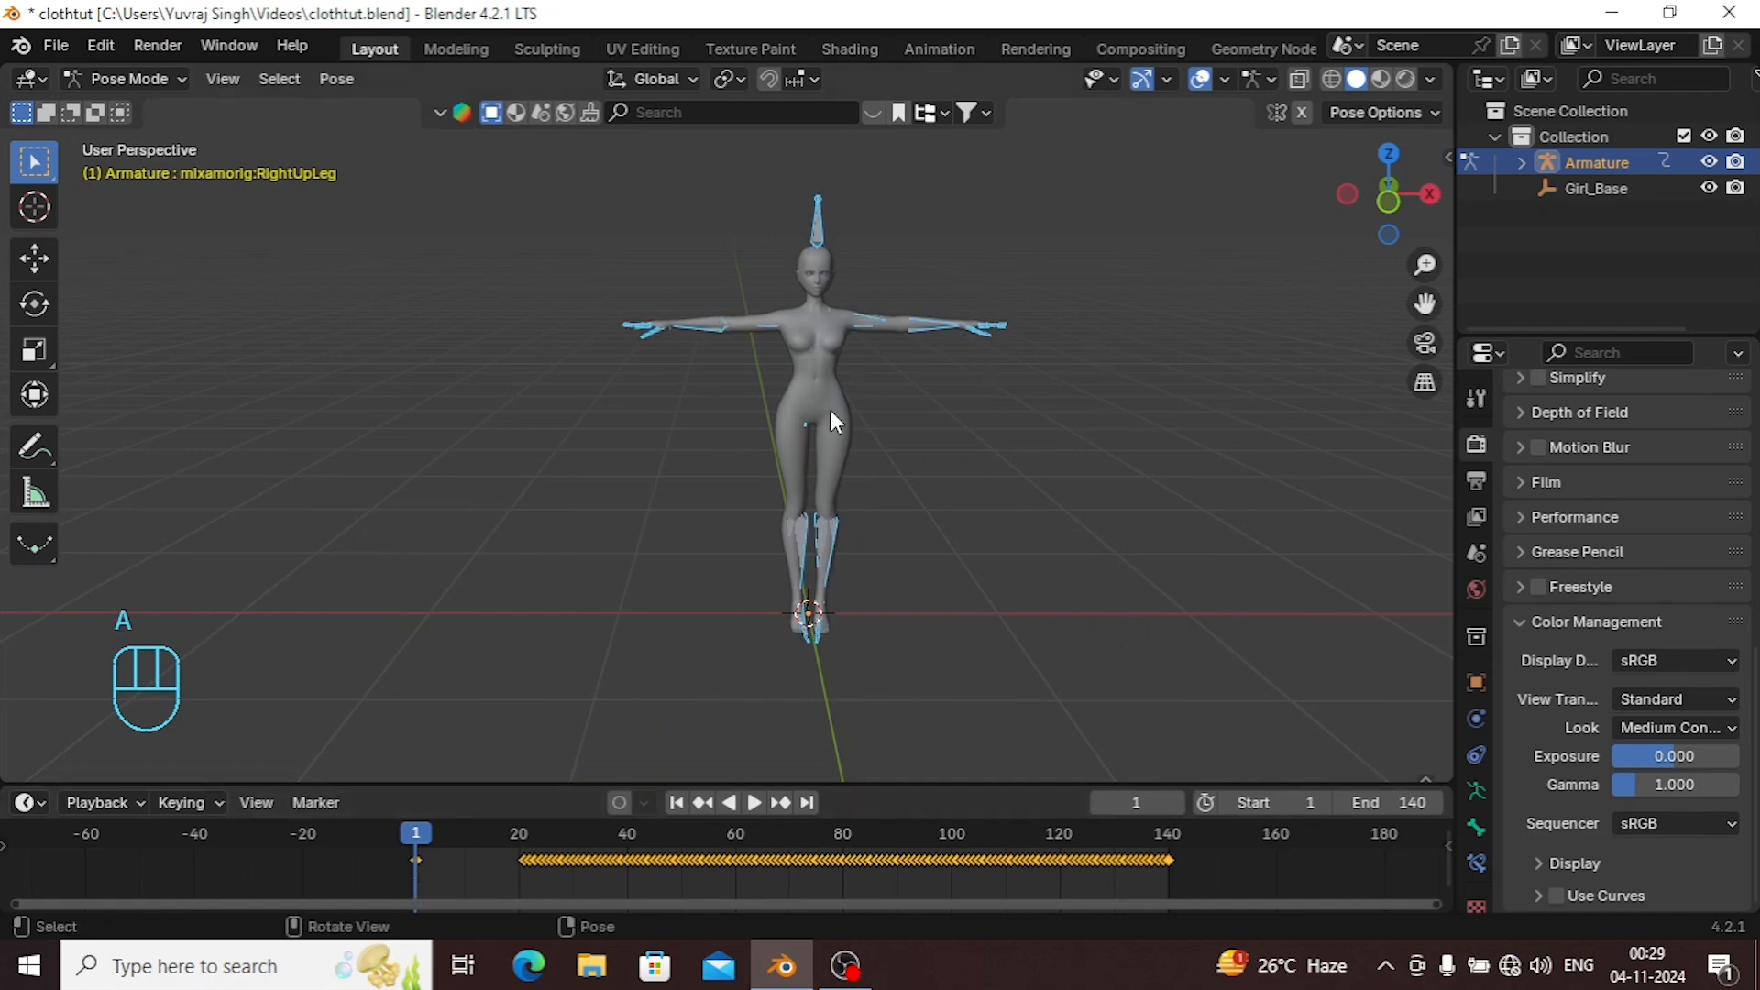
key(i)
Preview the animation from the T-pose into the shifted motion, then return to frame 1.
scroll(437, 867, up, 3)
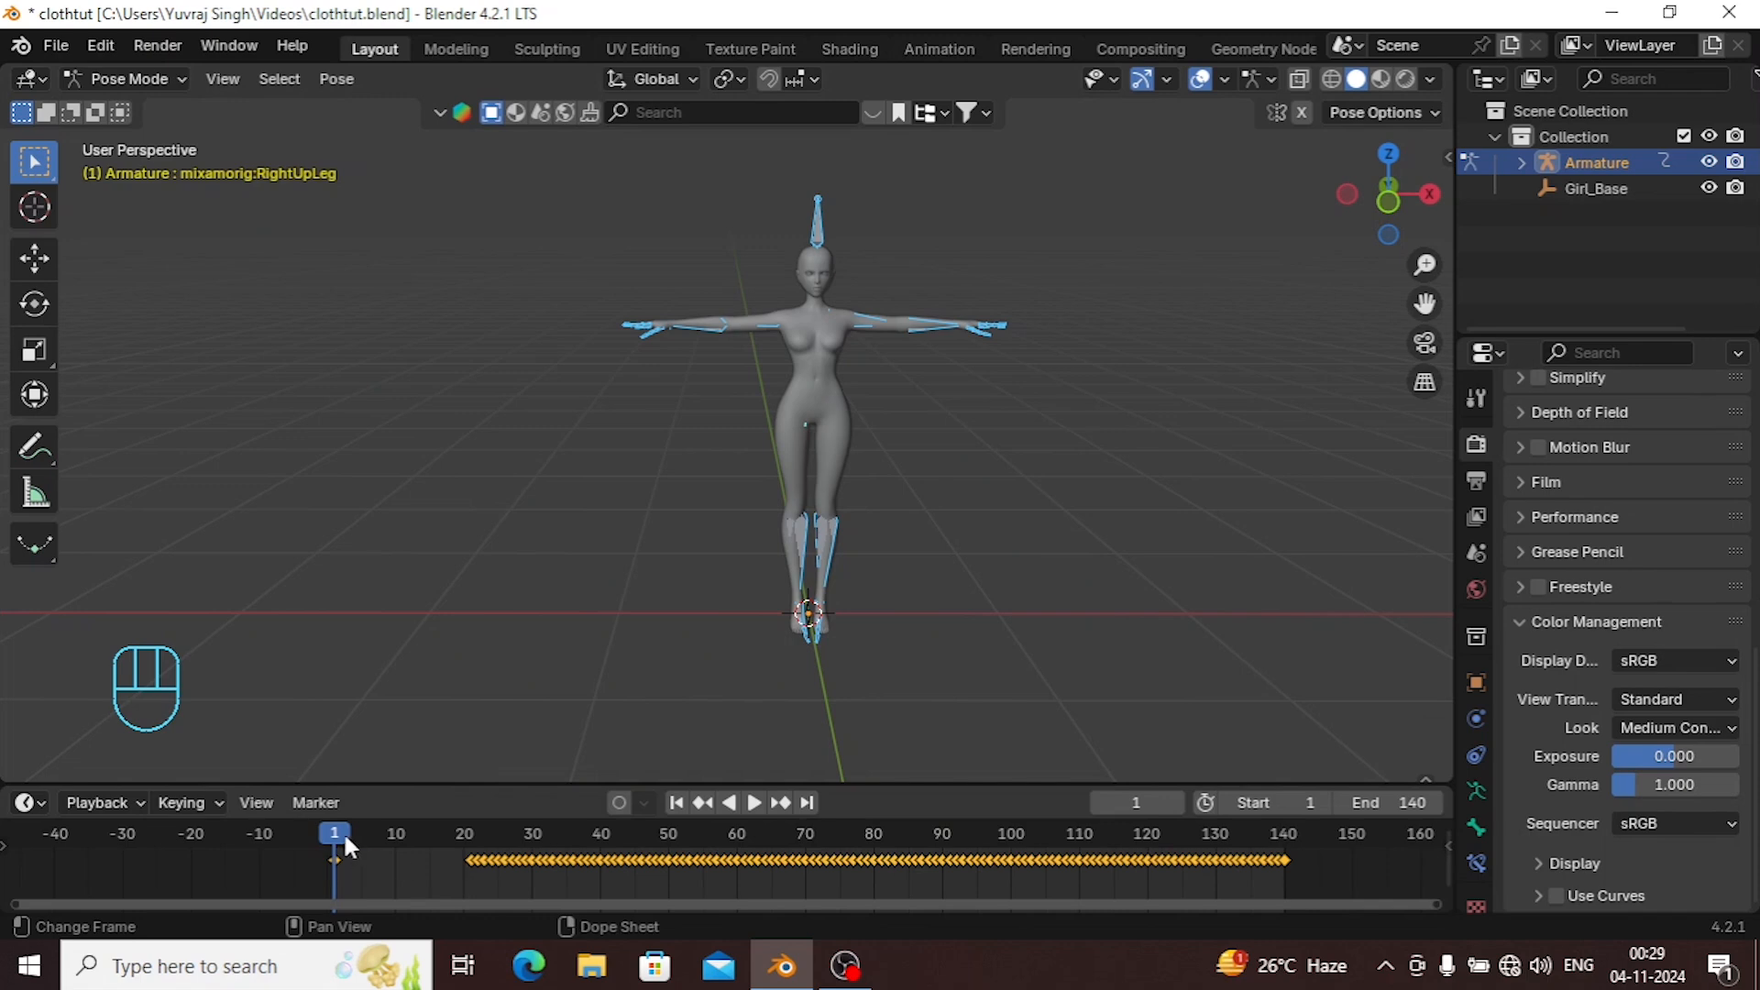
drag(337, 829, 1169, 887)
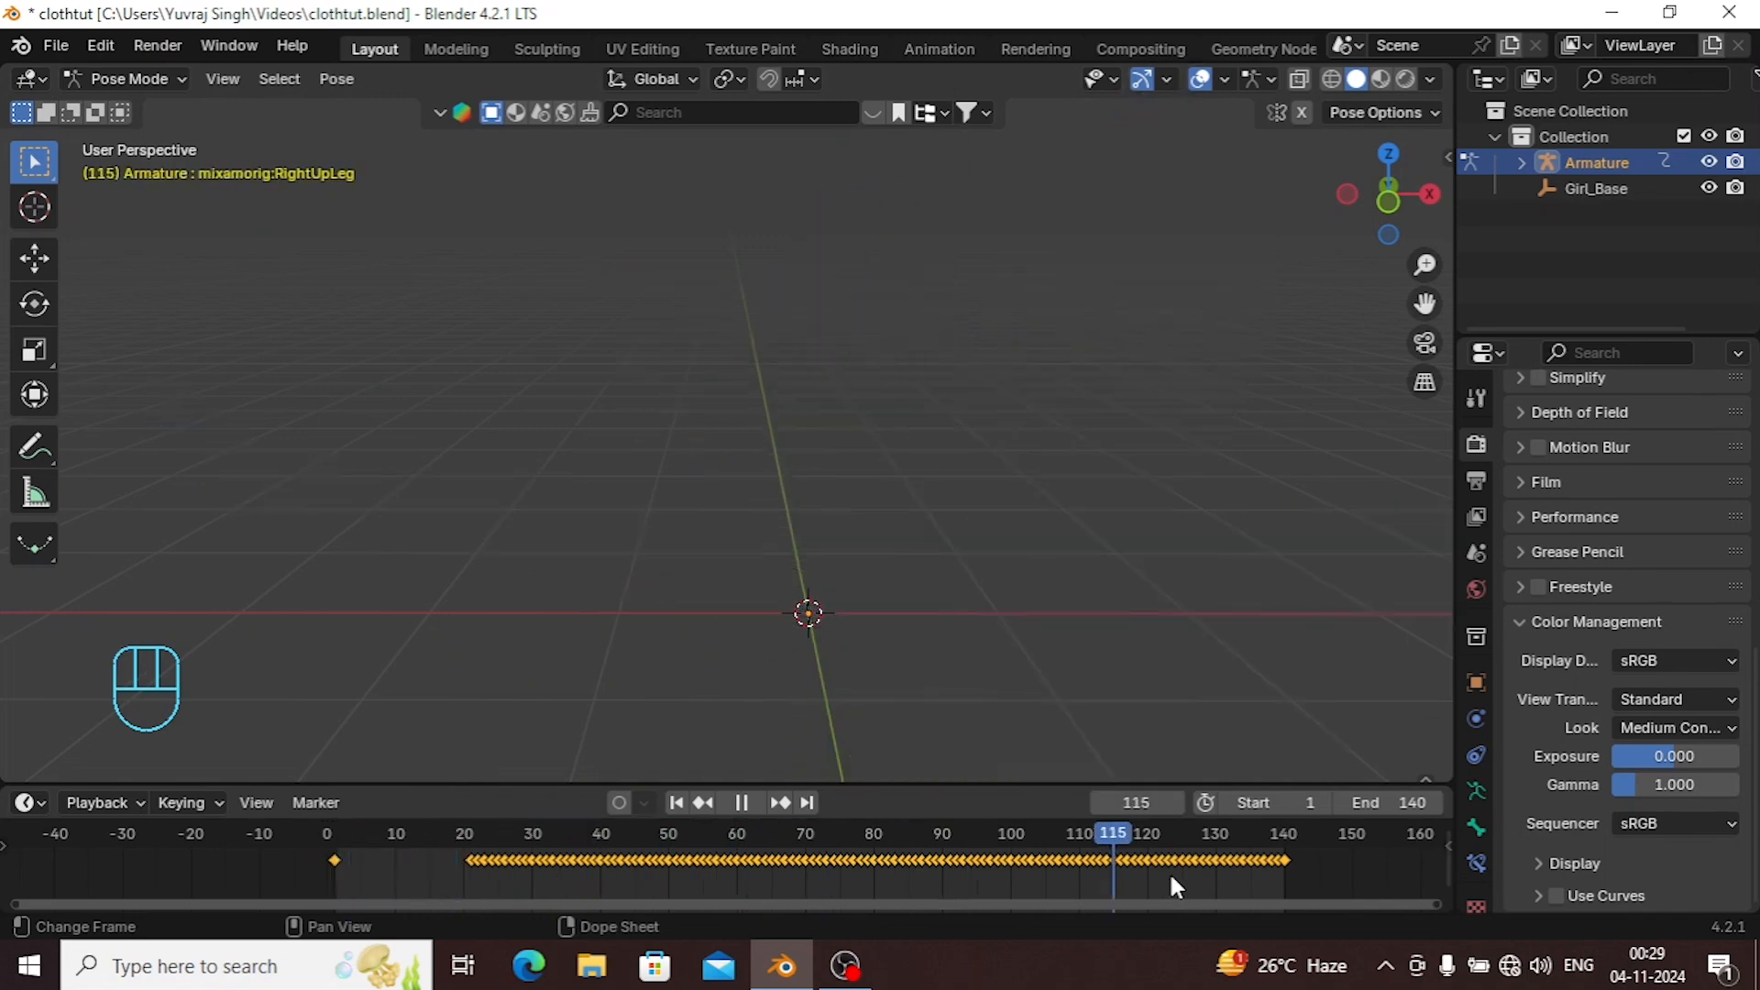
mouse_move(306, 843)
mouse_down()
mouse_move(333, 866)
mouse_move(326, 849)
mouse_up()
click(678, 802)
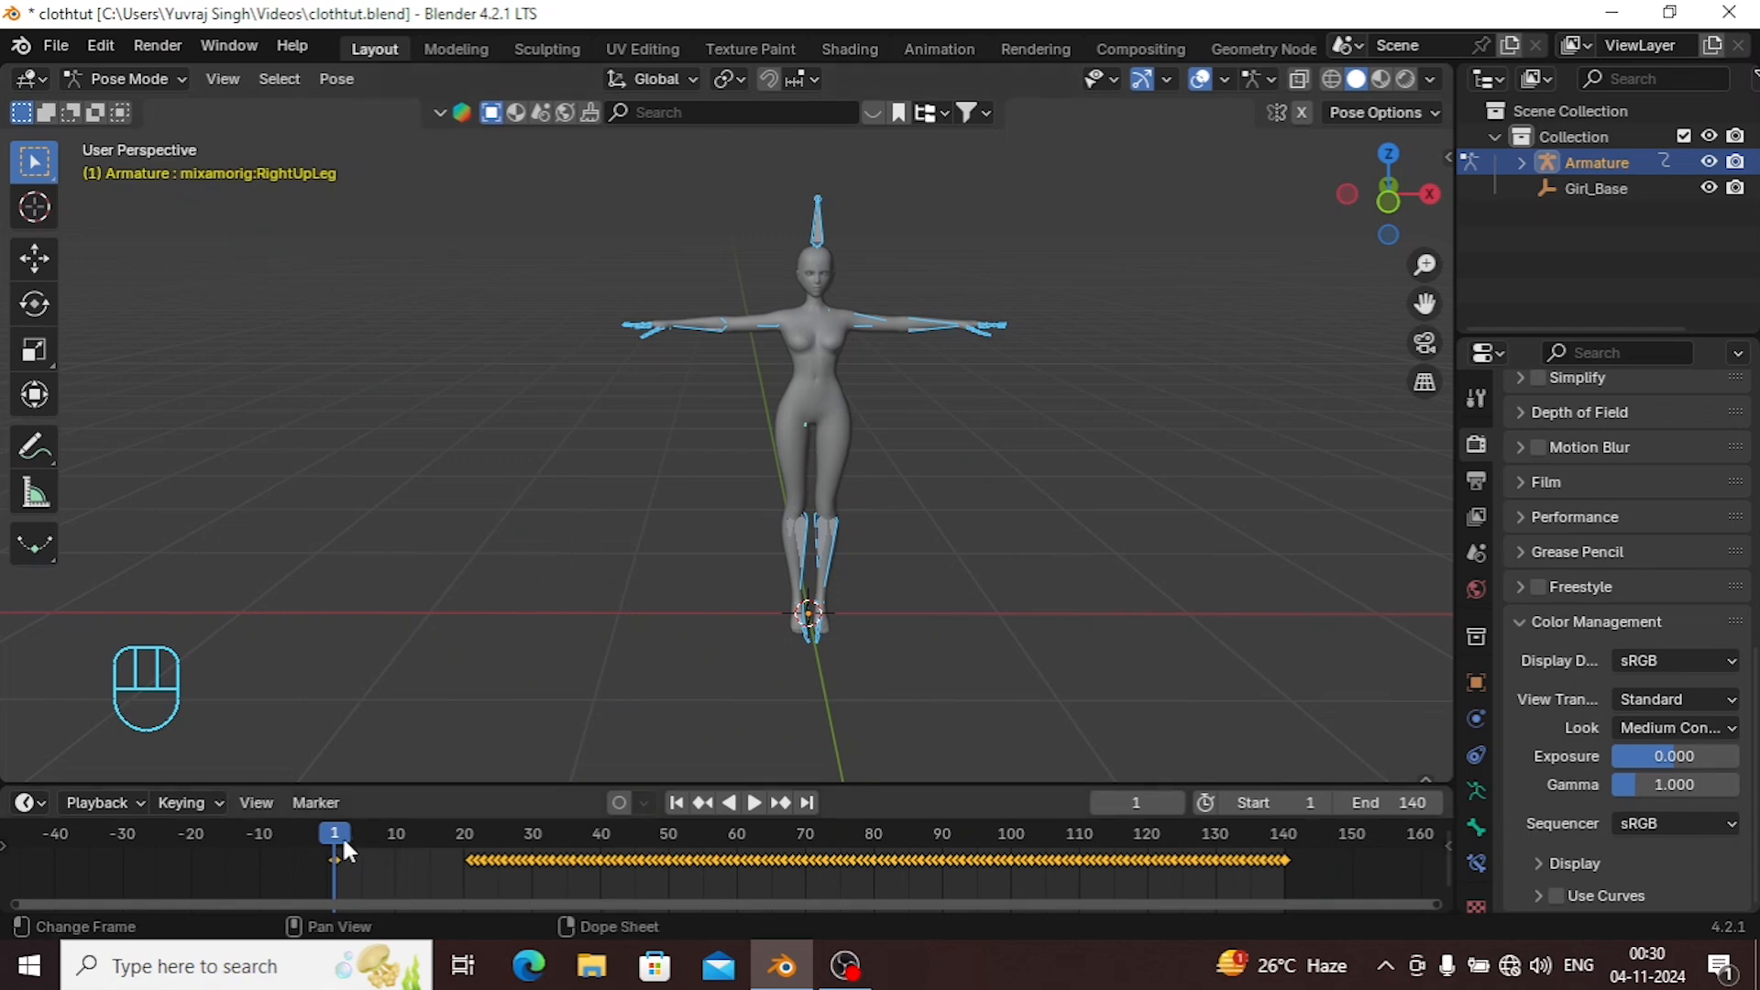
click(757, 801)
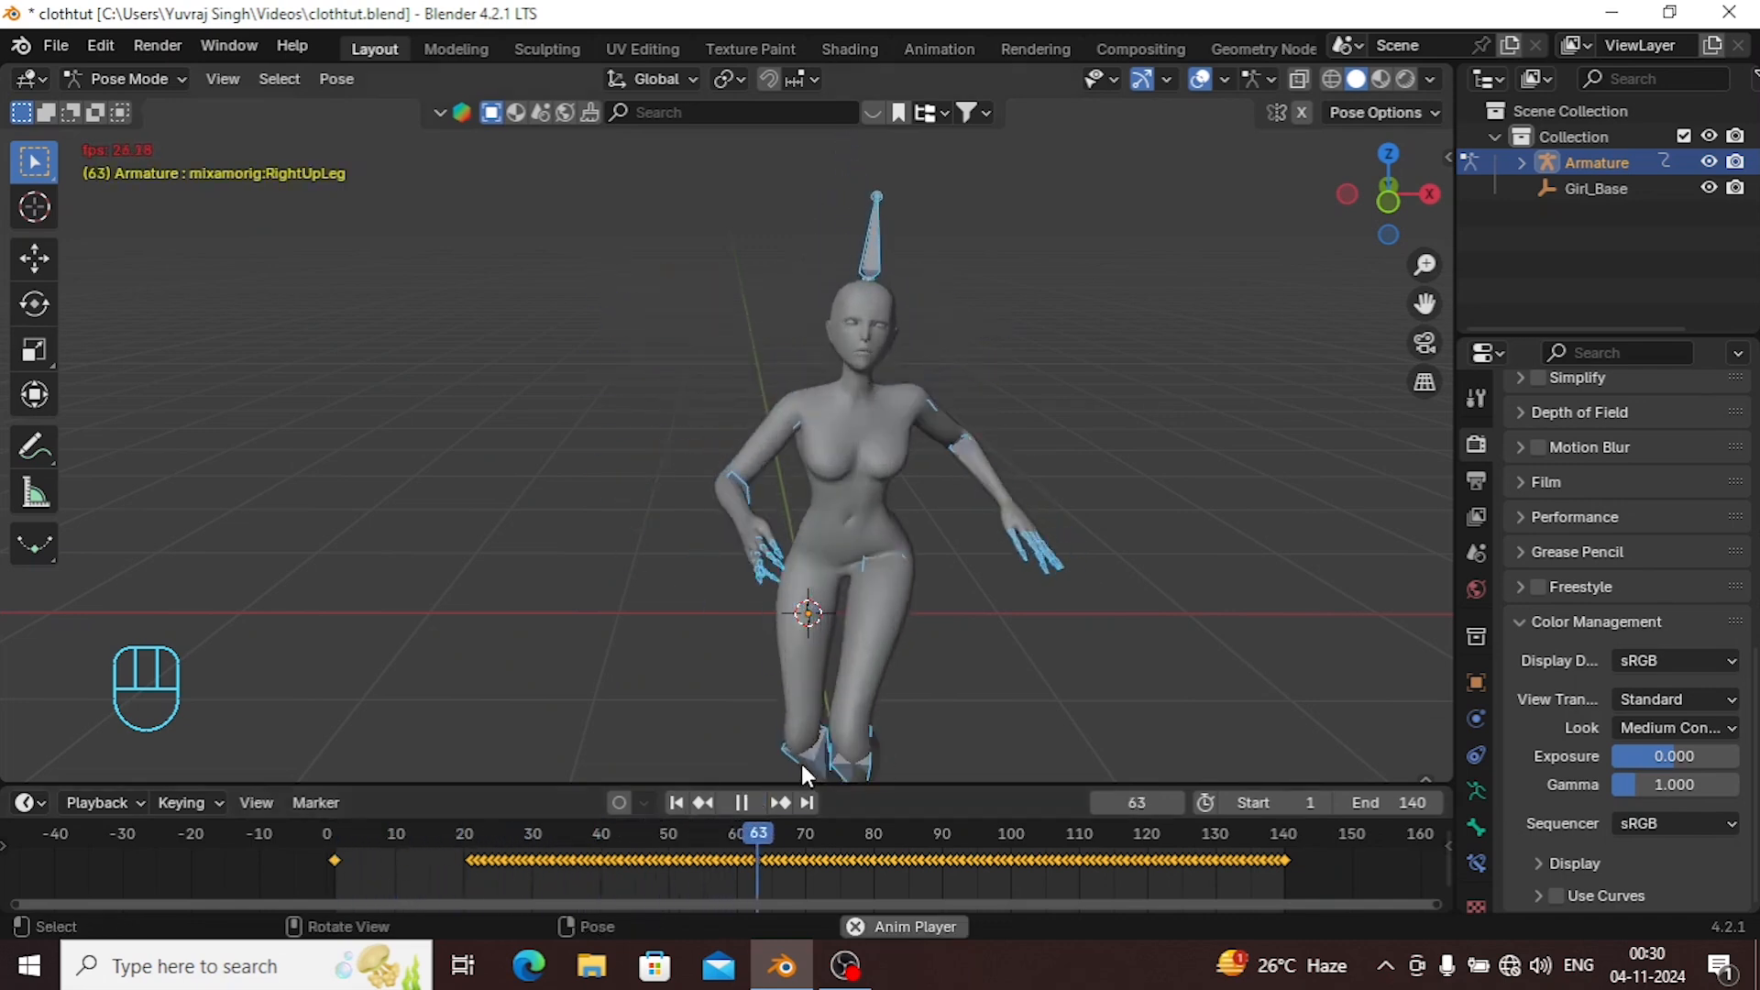
click(740, 801)
click(675, 803)
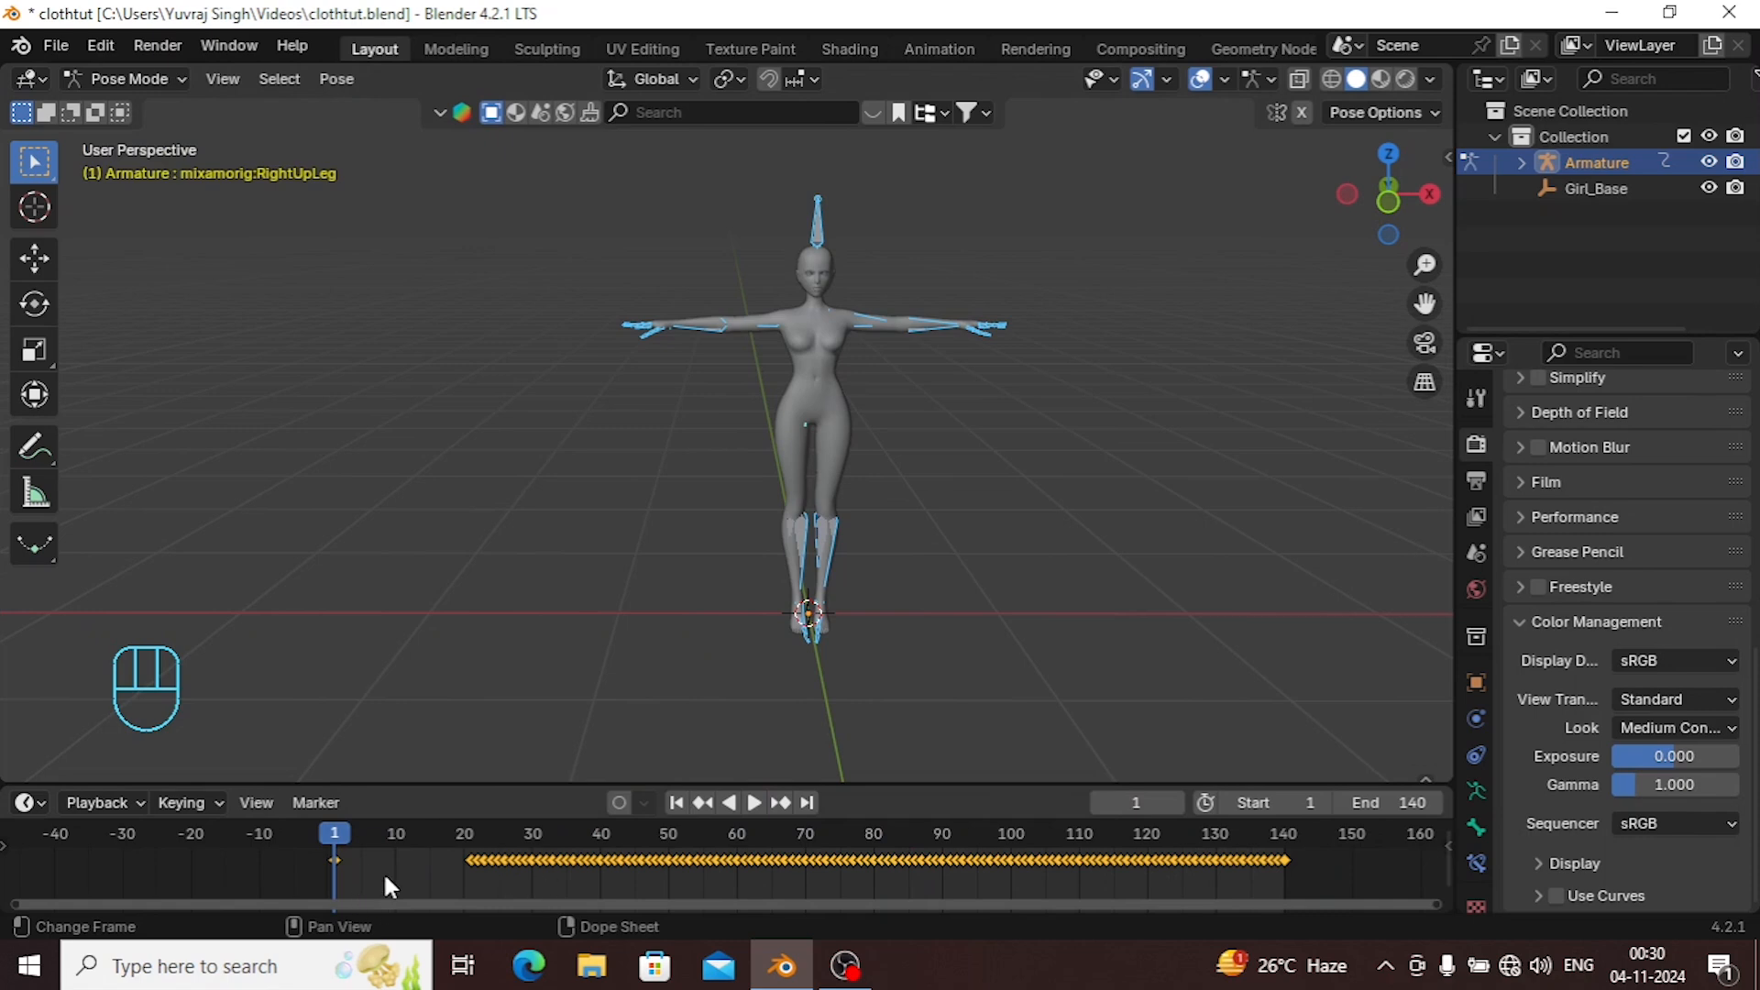
Return the armature to Object Mode and hide it.
click(161, 78)
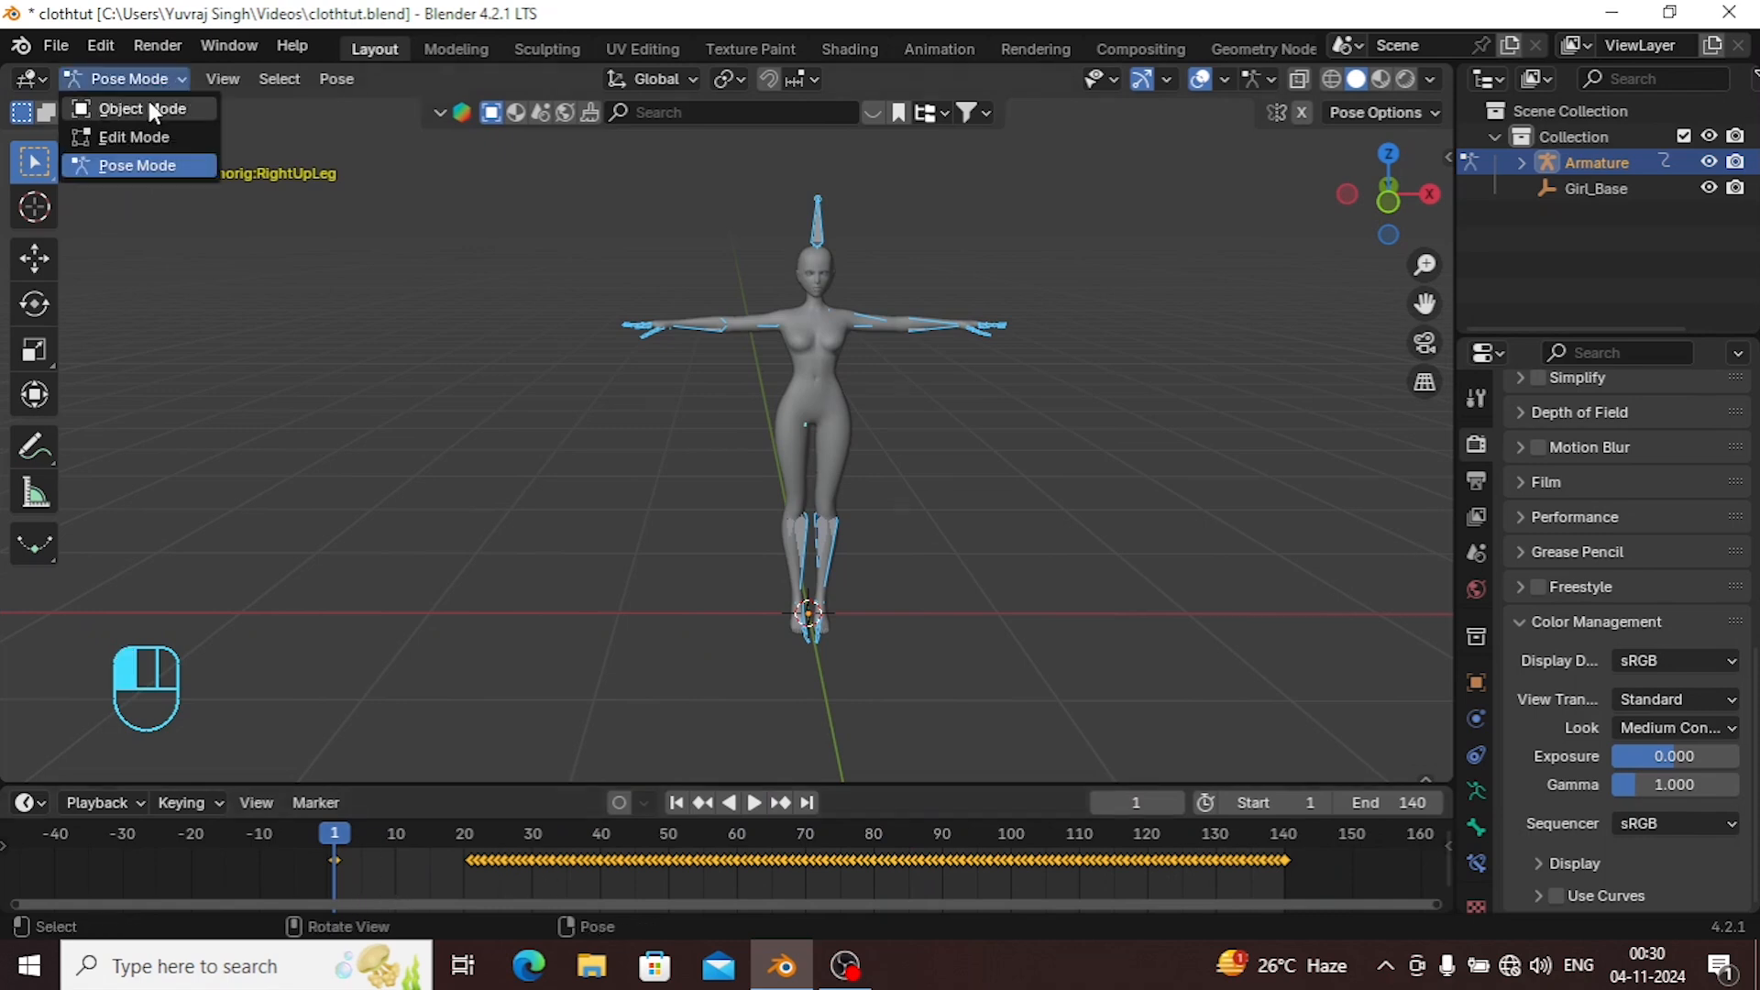
click(145, 102)
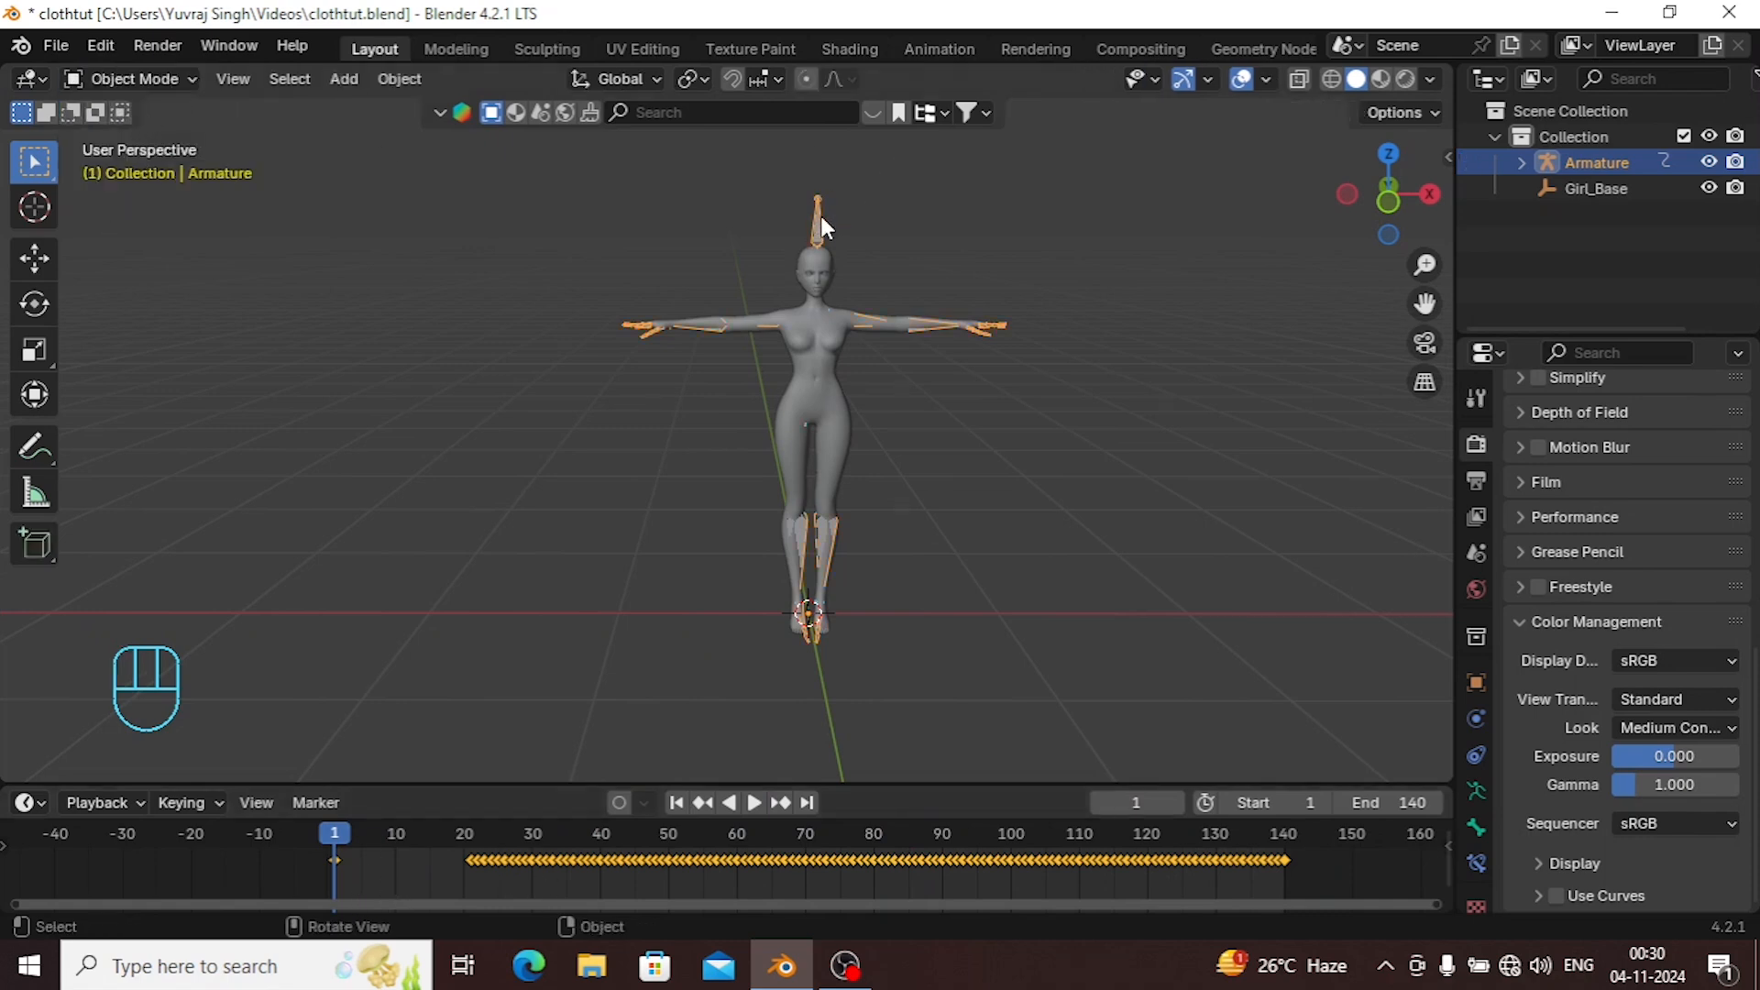
key(h)
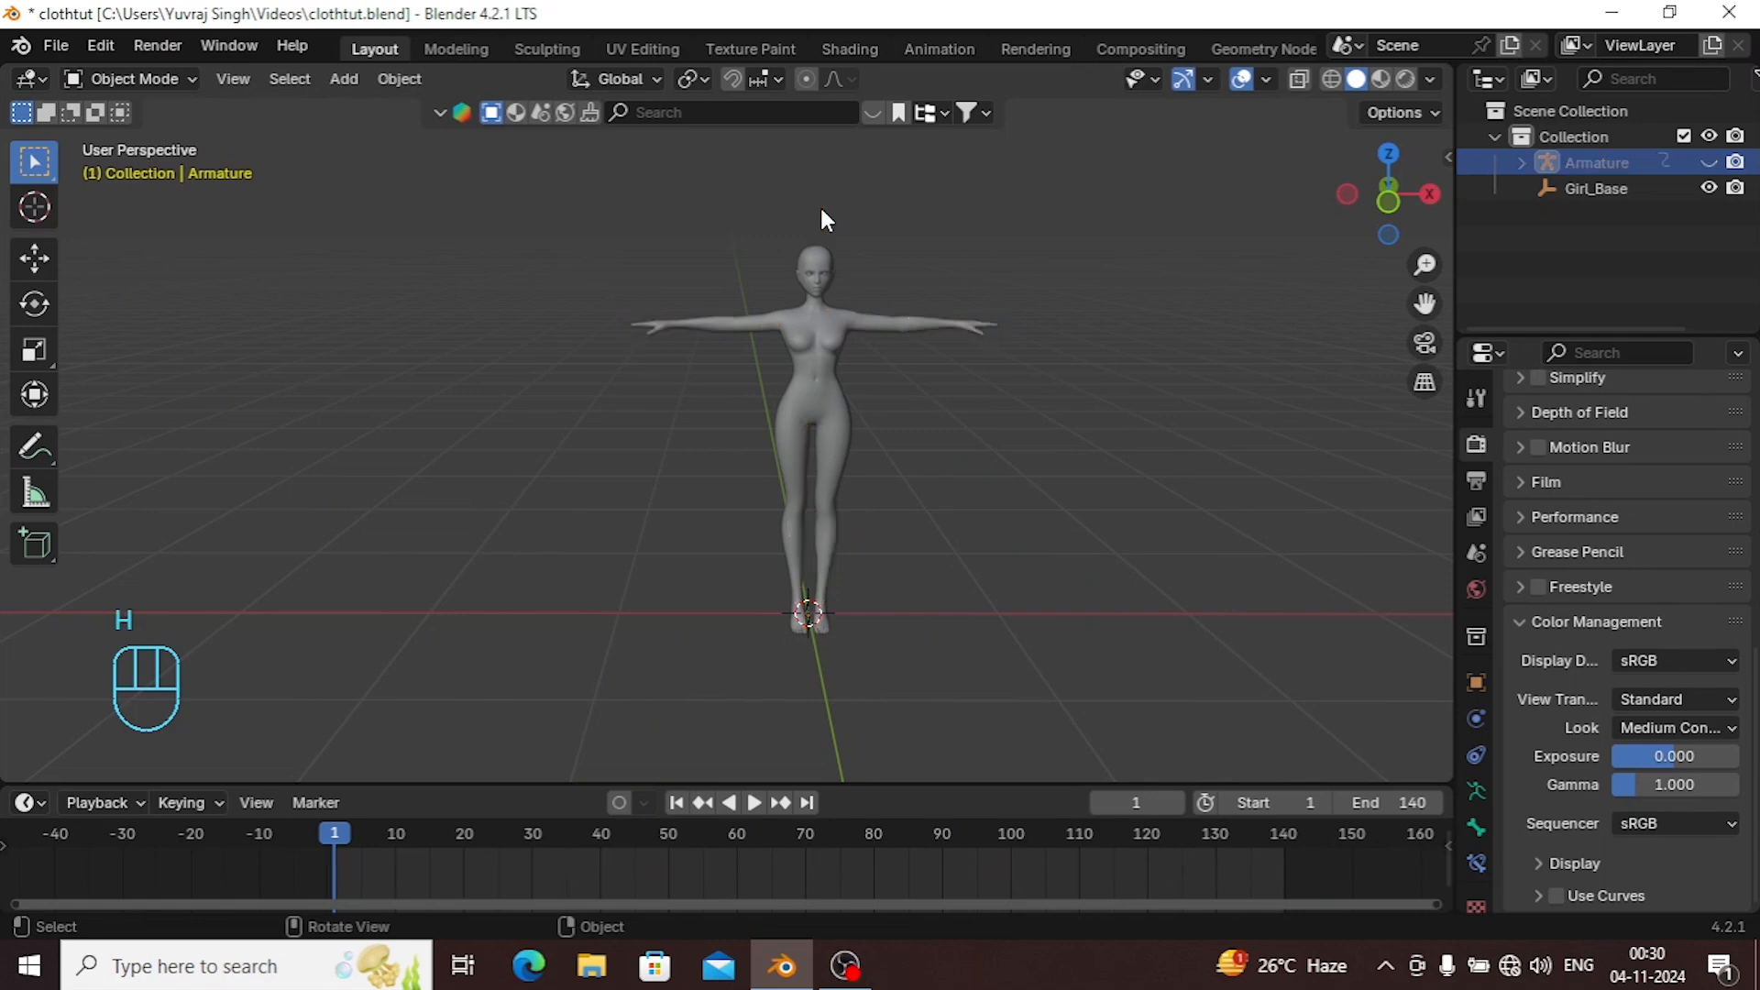
Select the body mesh, enter Edit Mode in front view, and deselect all of its vertices.
click(822, 346)
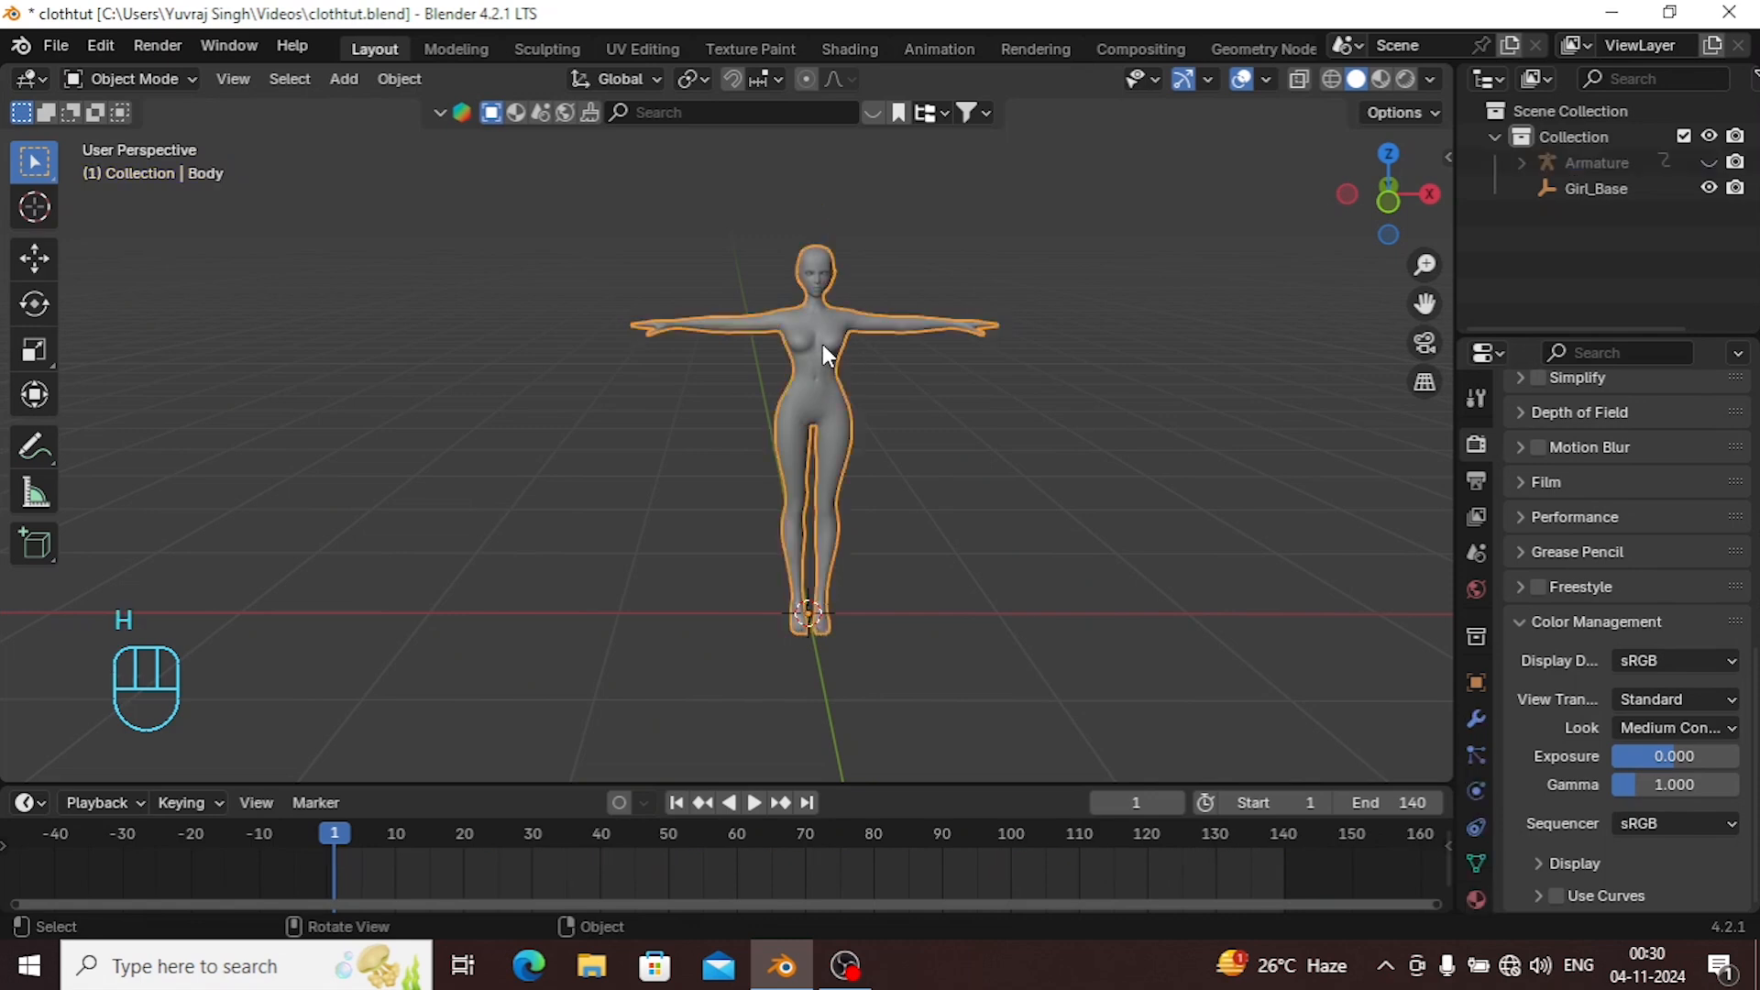
key(KP_1)
scroll(885, 341, up, 1)
click(129, 78)
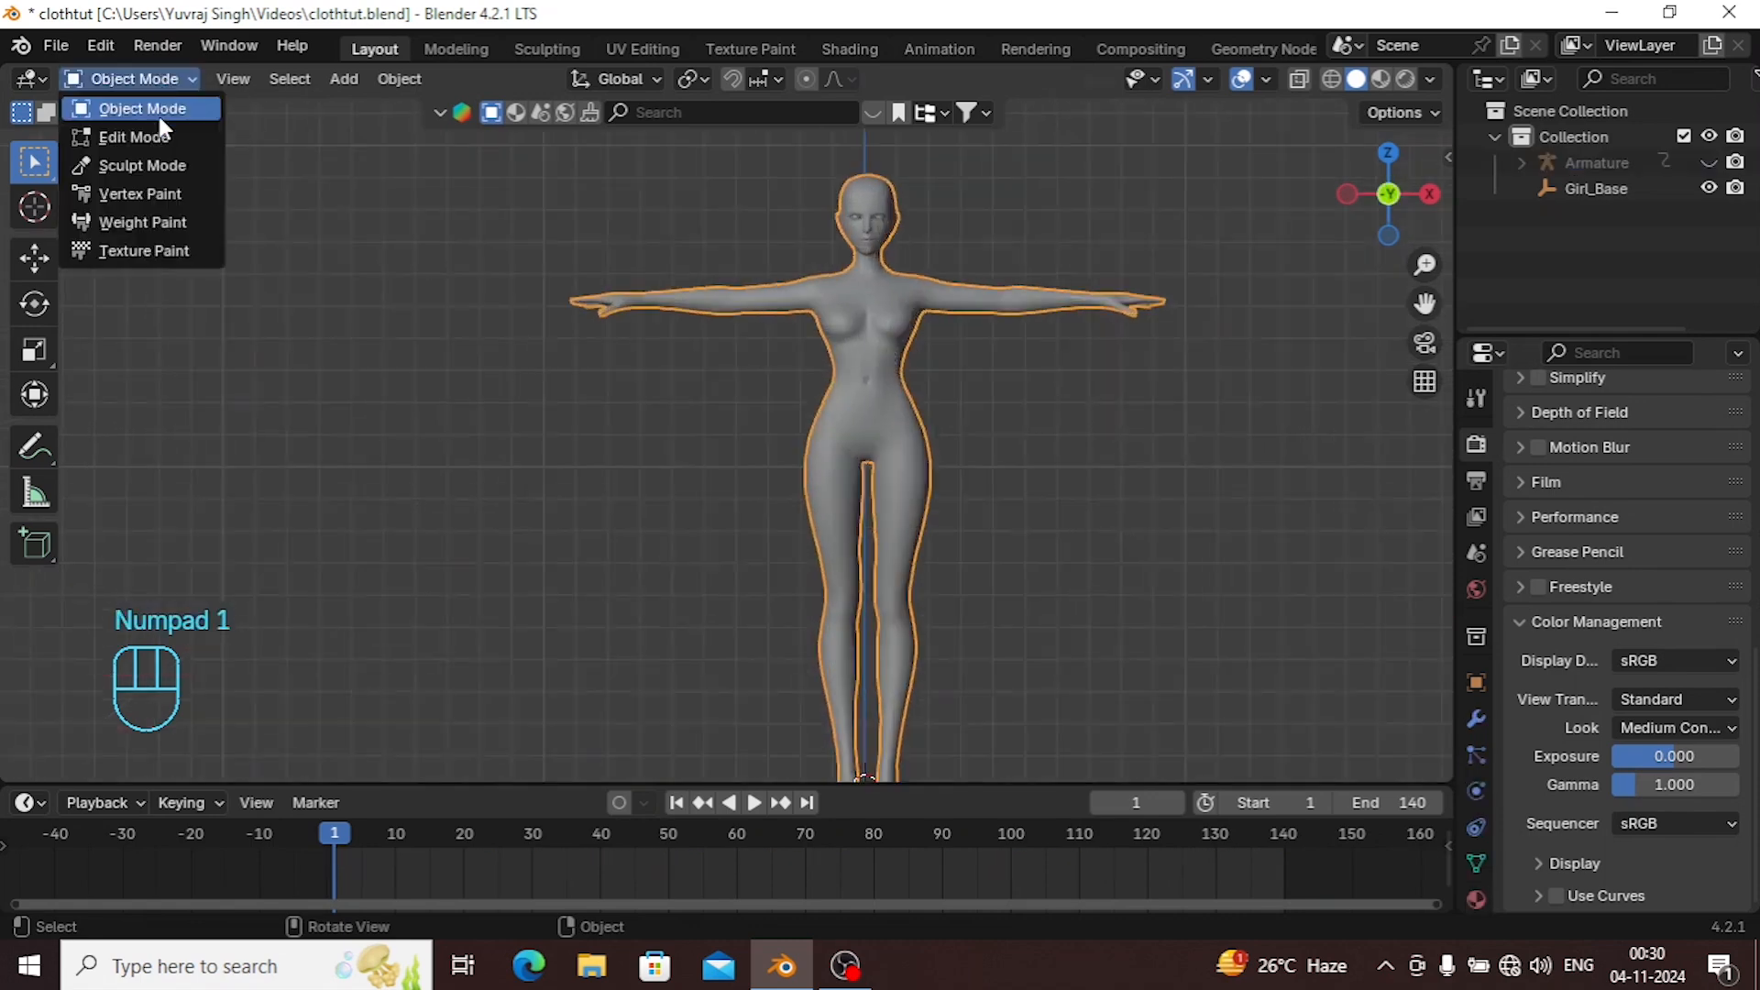
click(151, 136)
scroll(1048, 385, up, 4)
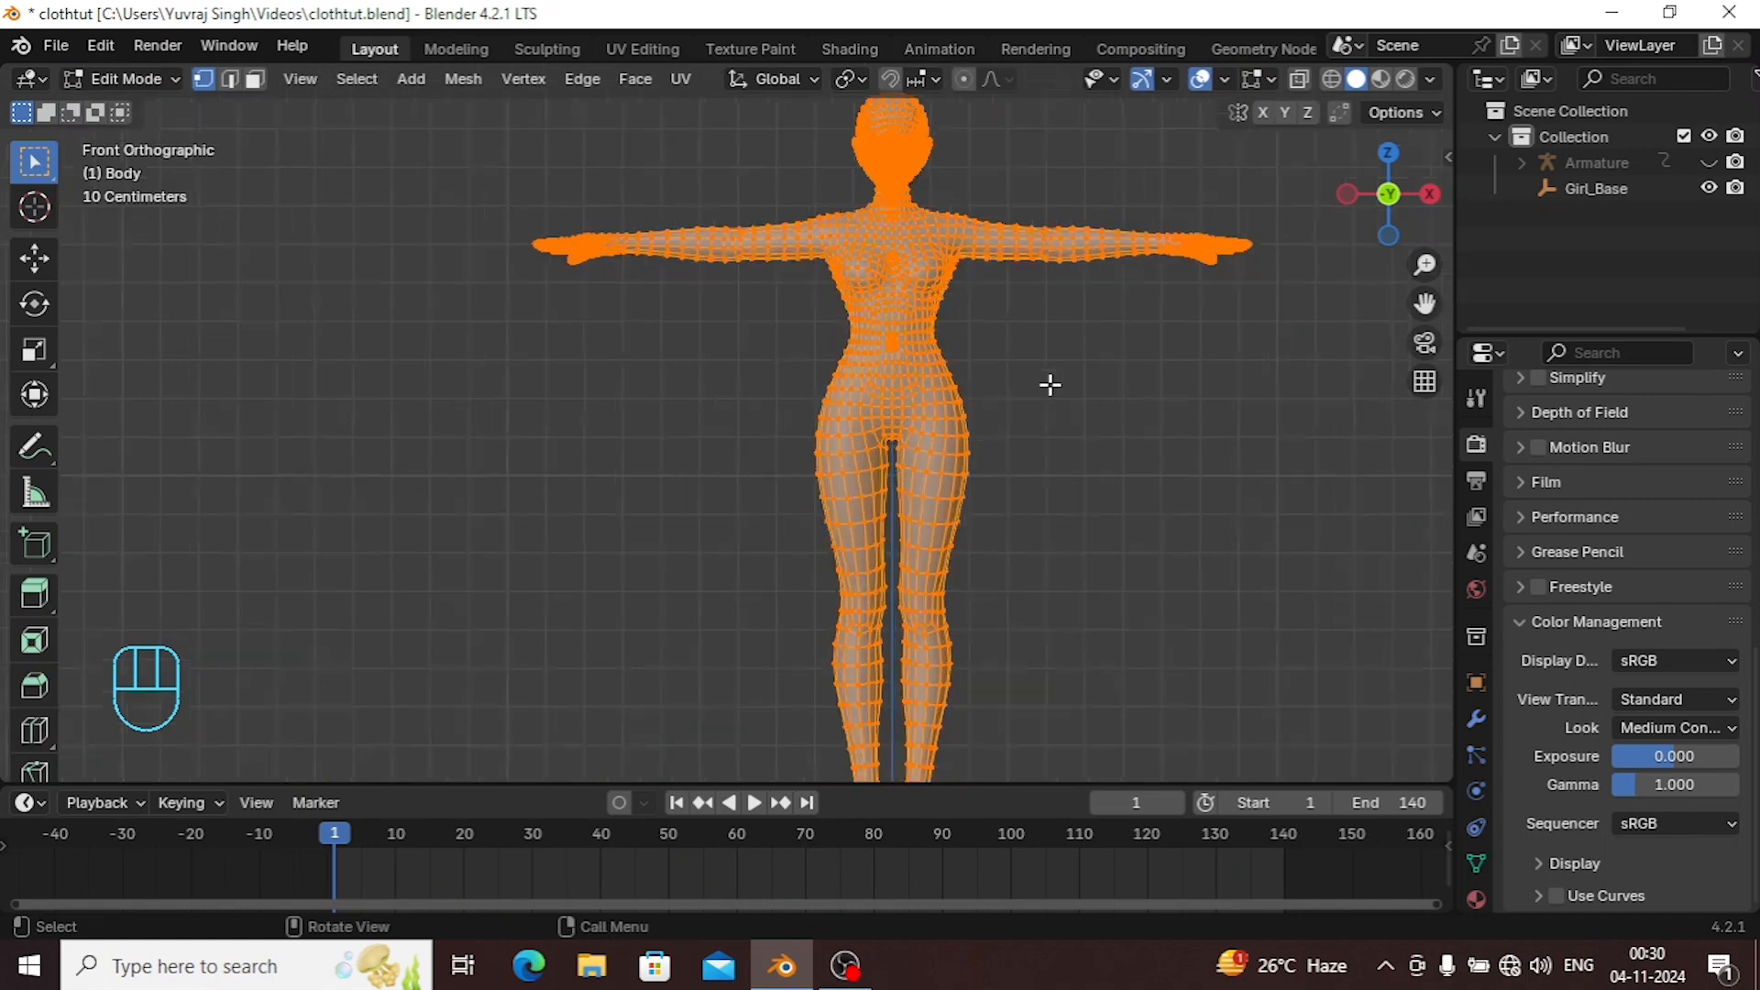
drag(1421, 302, 1324, 295)
click(1147, 308)
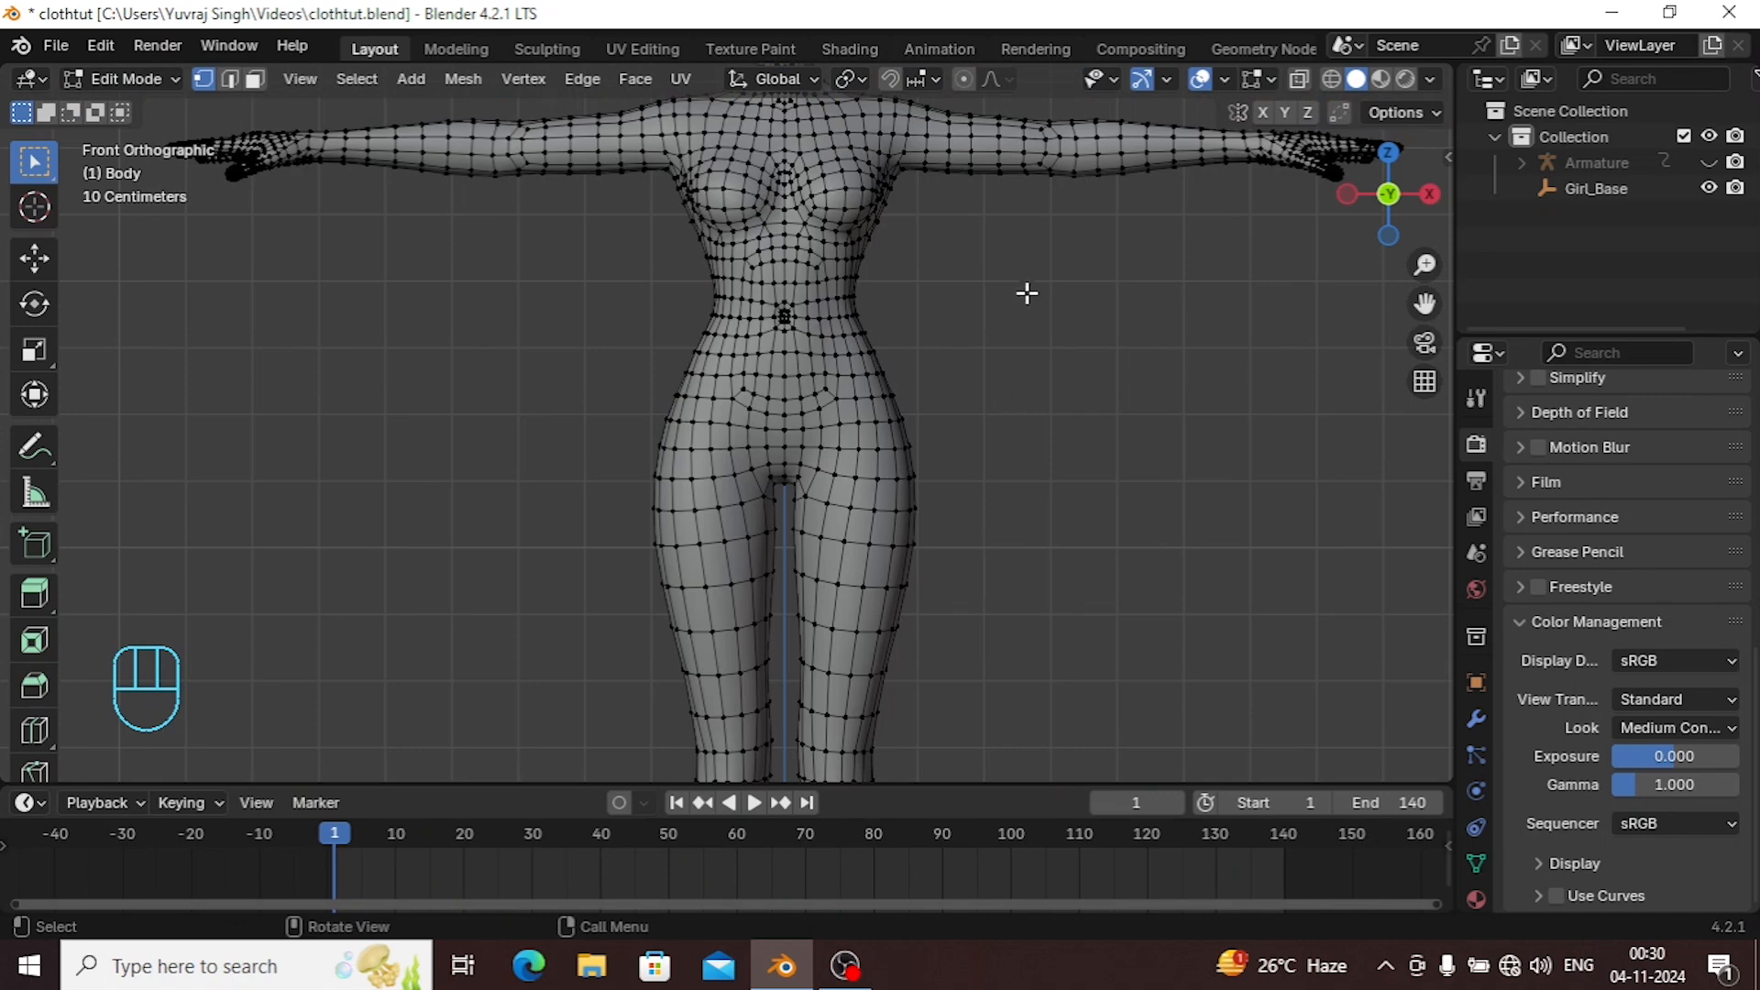
key(a)
scroll(1087, 321, down, 3)
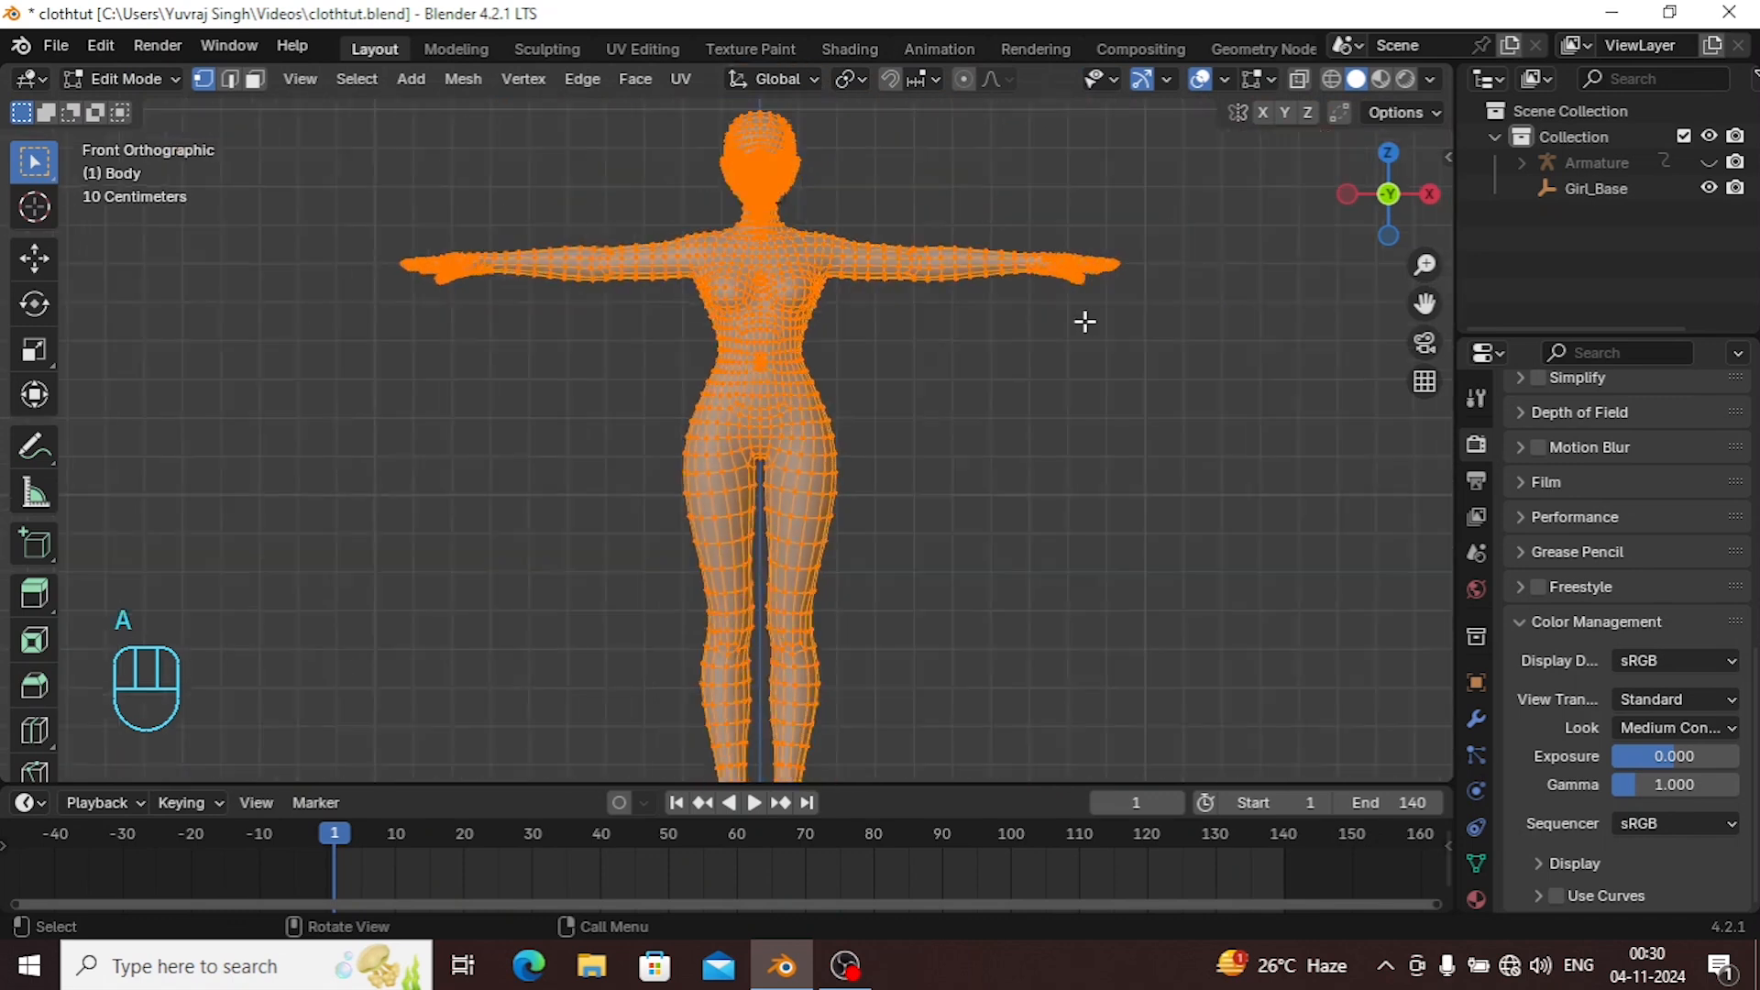
scroll(1087, 321, up, 2)
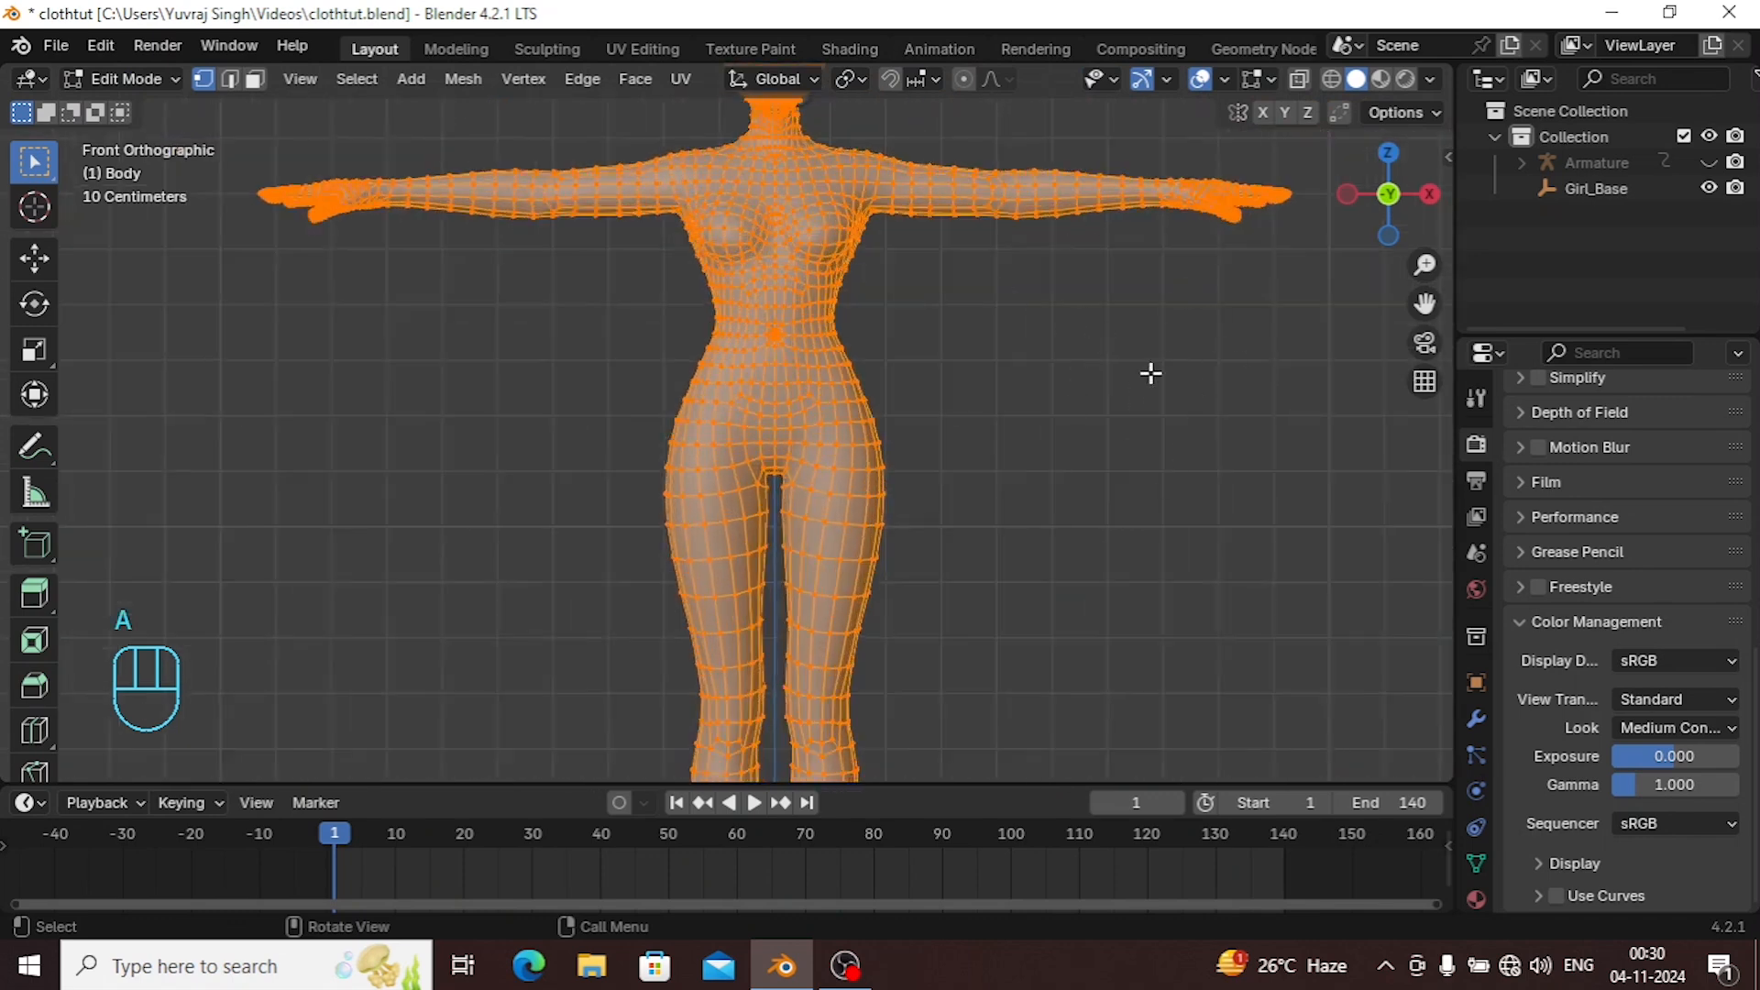
click(966, 357)
Select the horizontal edge loop running around the body just below the navel.
scroll(959, 358, up, 2)
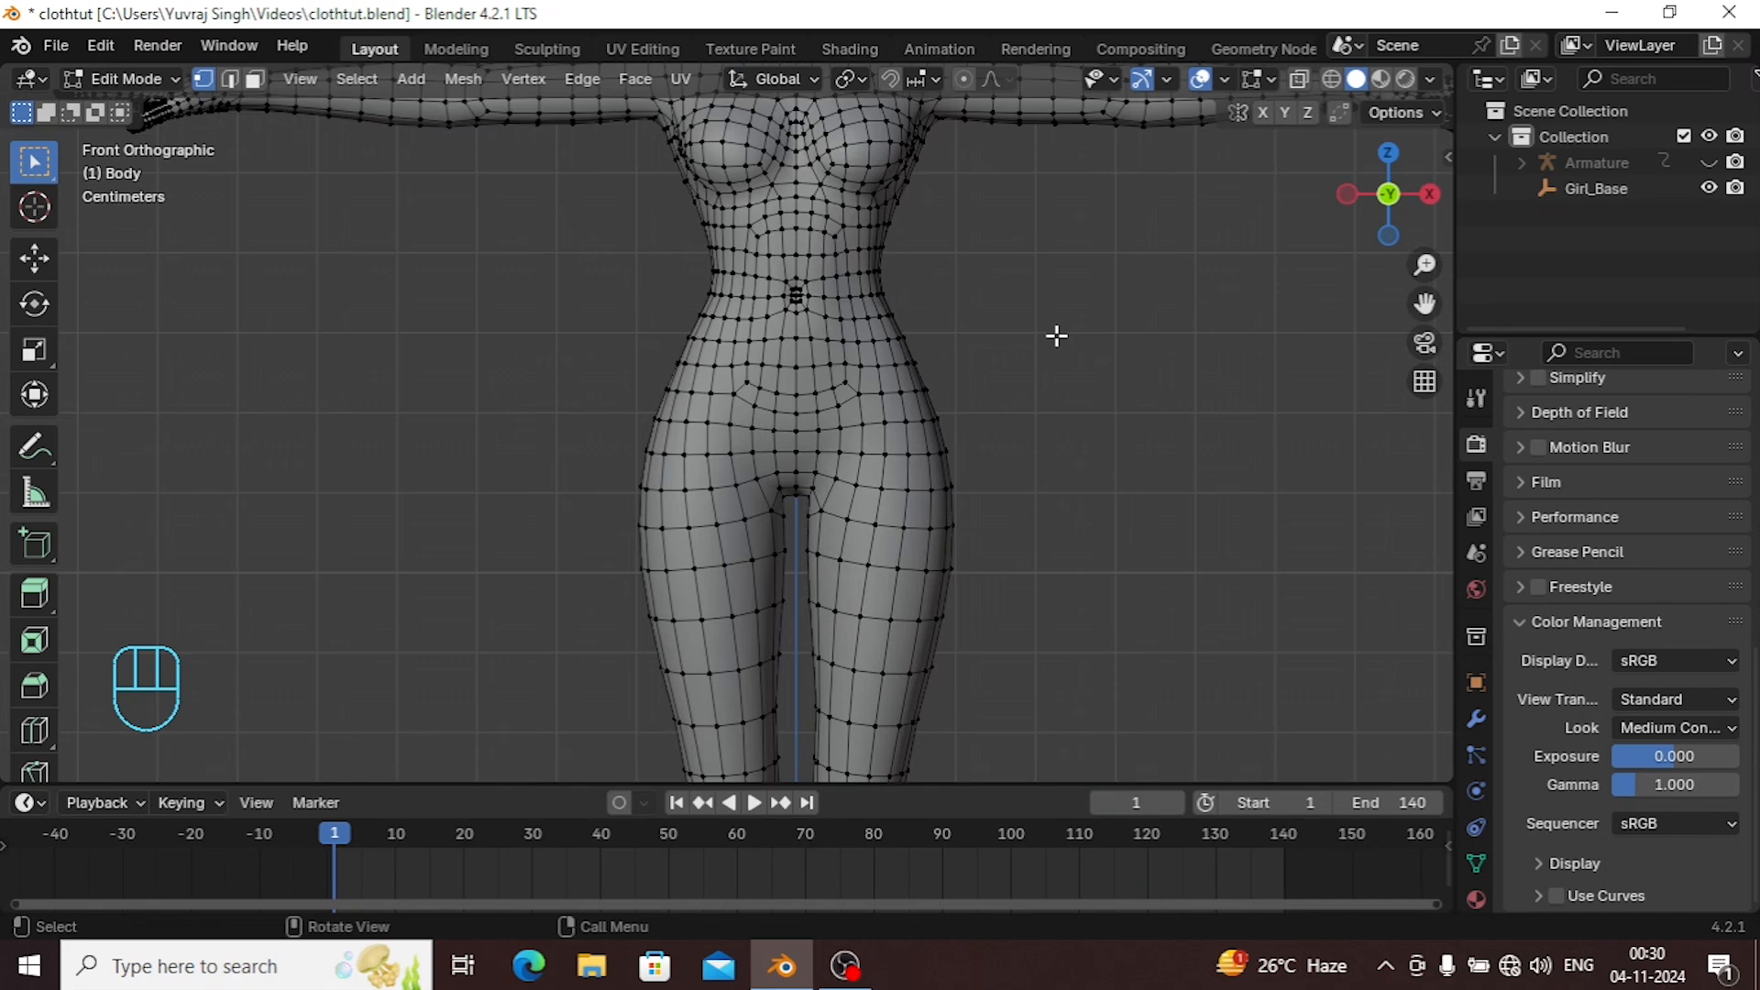
alt+click(871, 296)
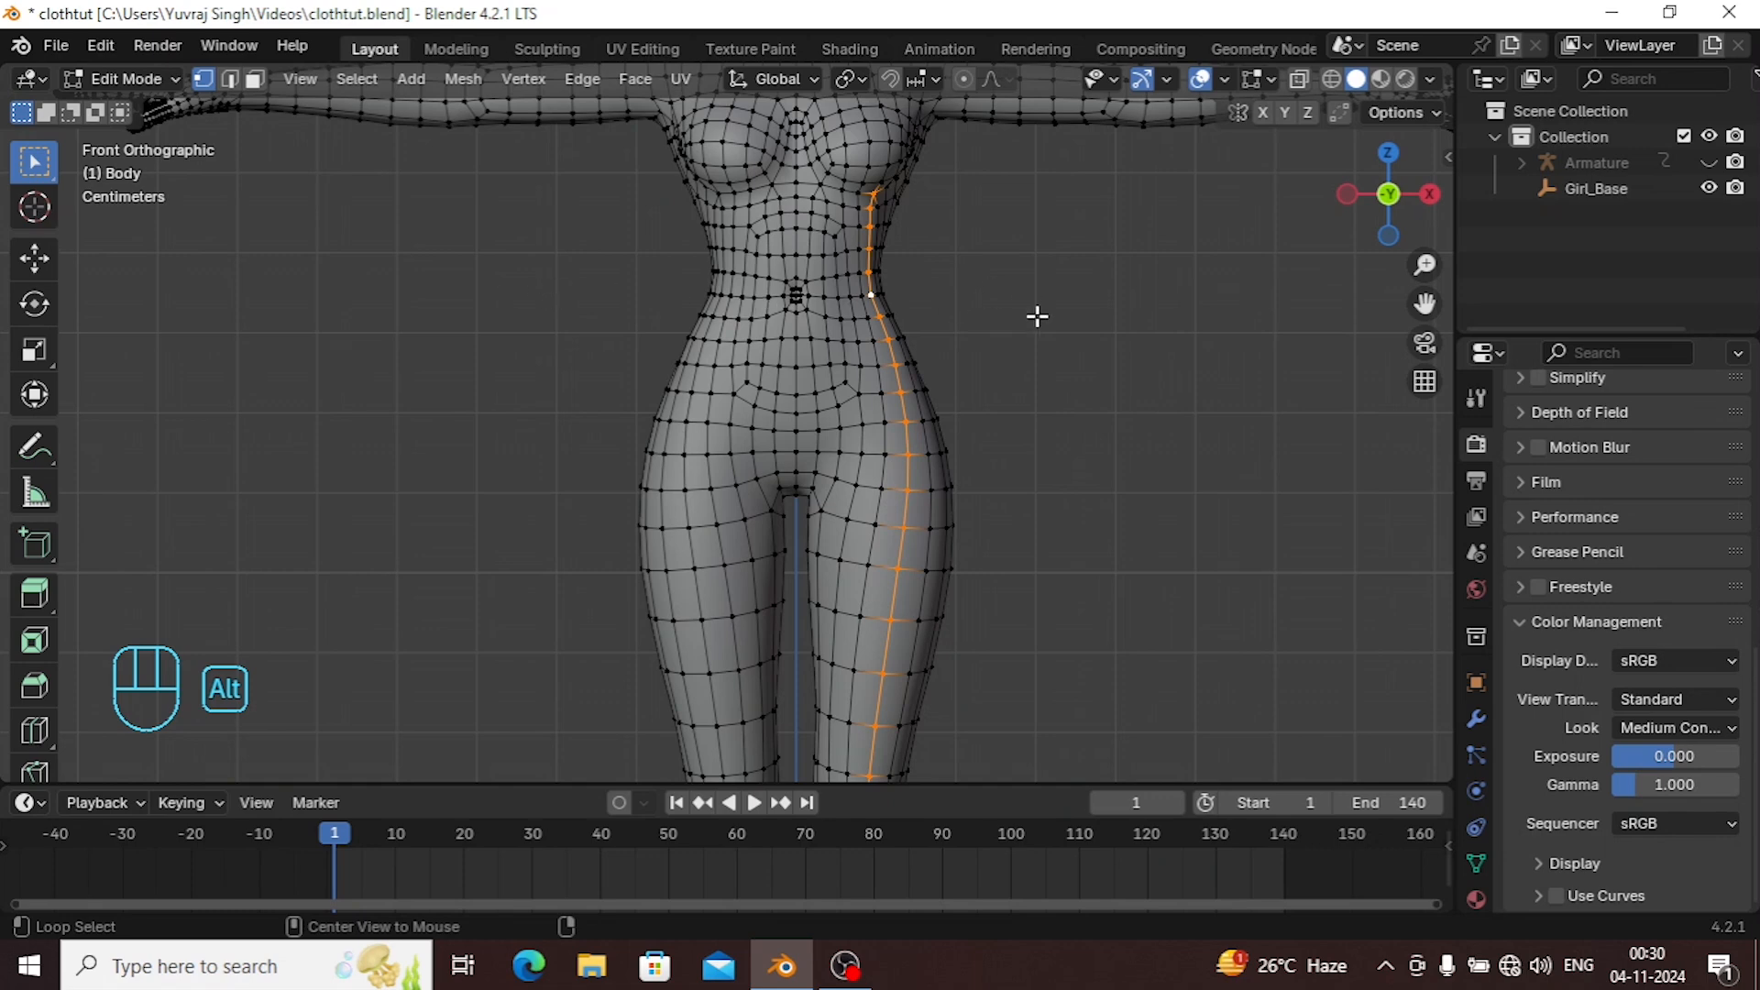
alt+click(859, 318)
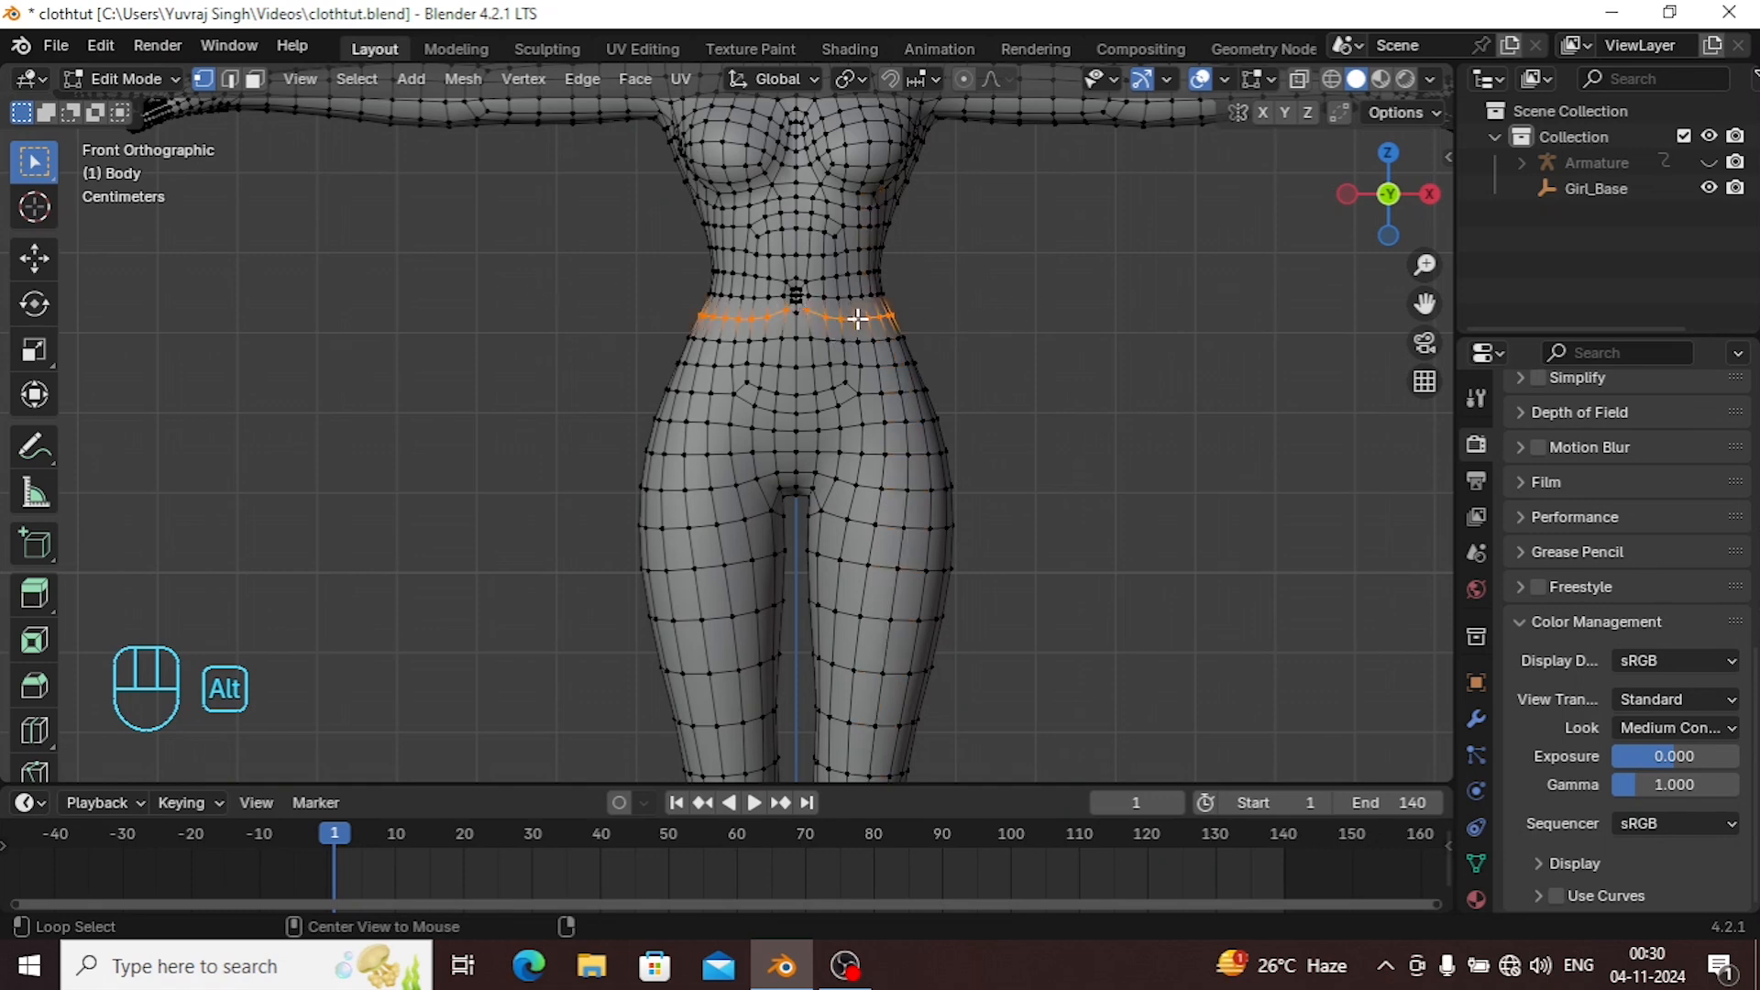
mouse_move(871, 318)
middle_down()
mouse_move(381, 352)
mouse_move(133, 334)
mouse_move(883, 316)
middle_up()
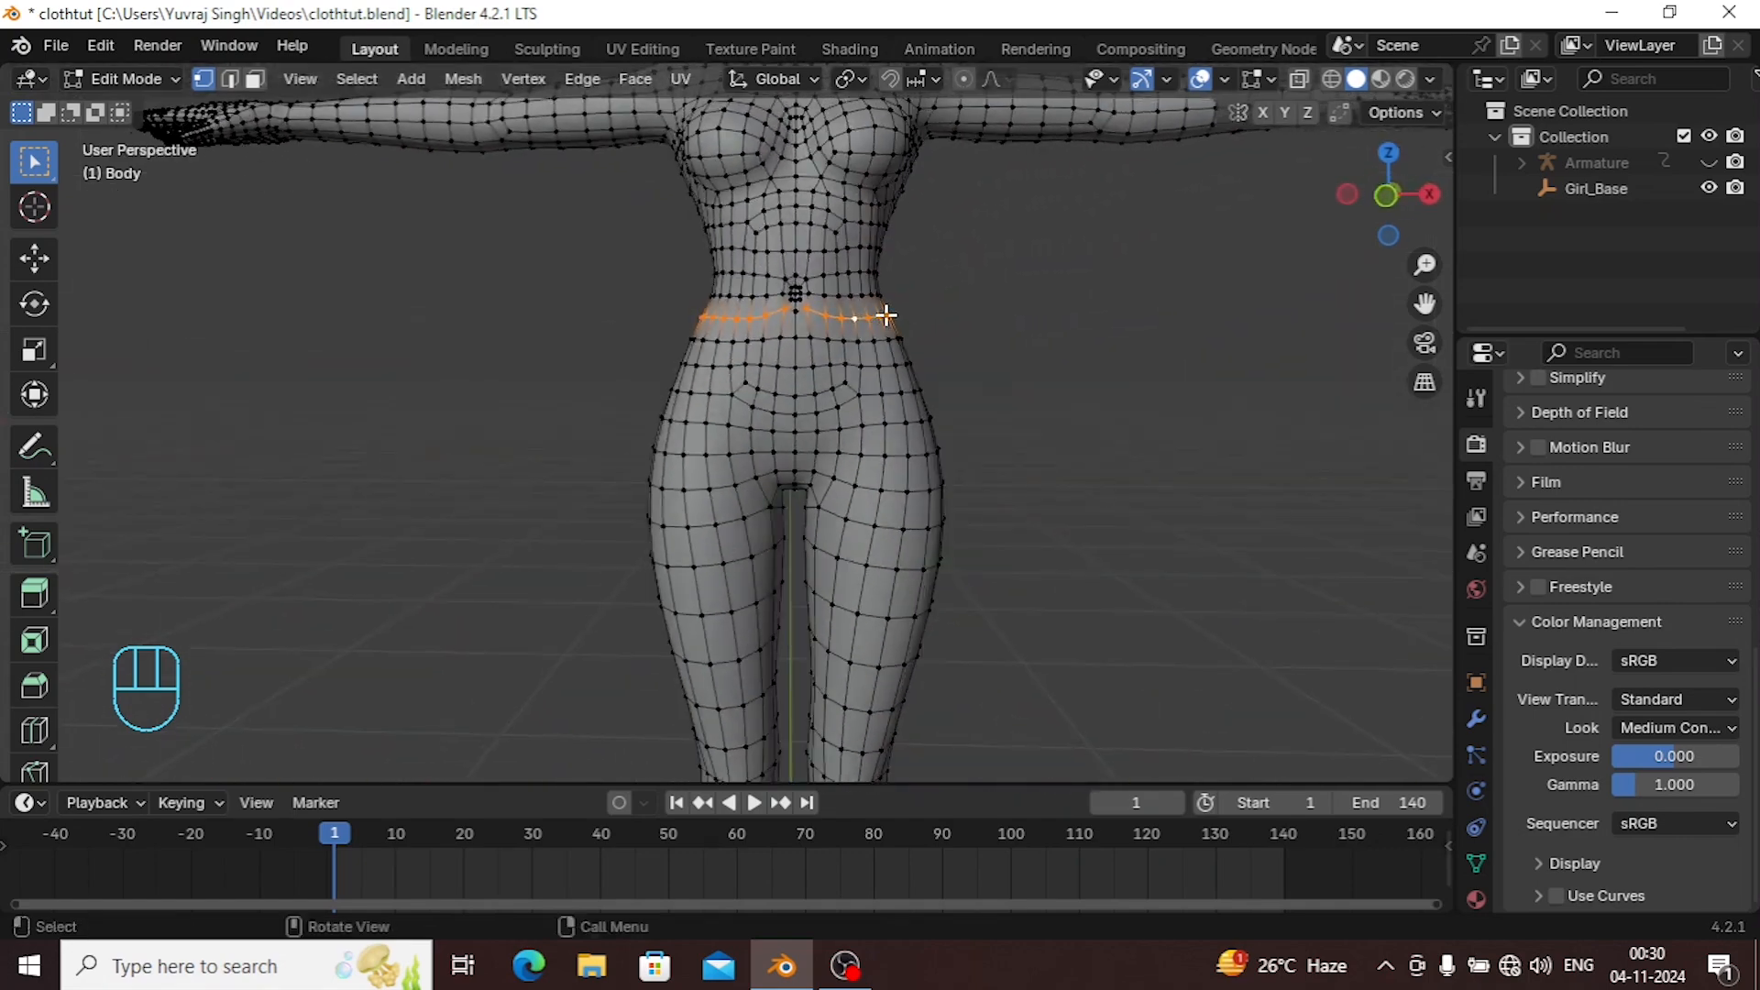
key(KP_1)
scroll(886, 341, down, 5)
scroll(908, 326, up, 3)
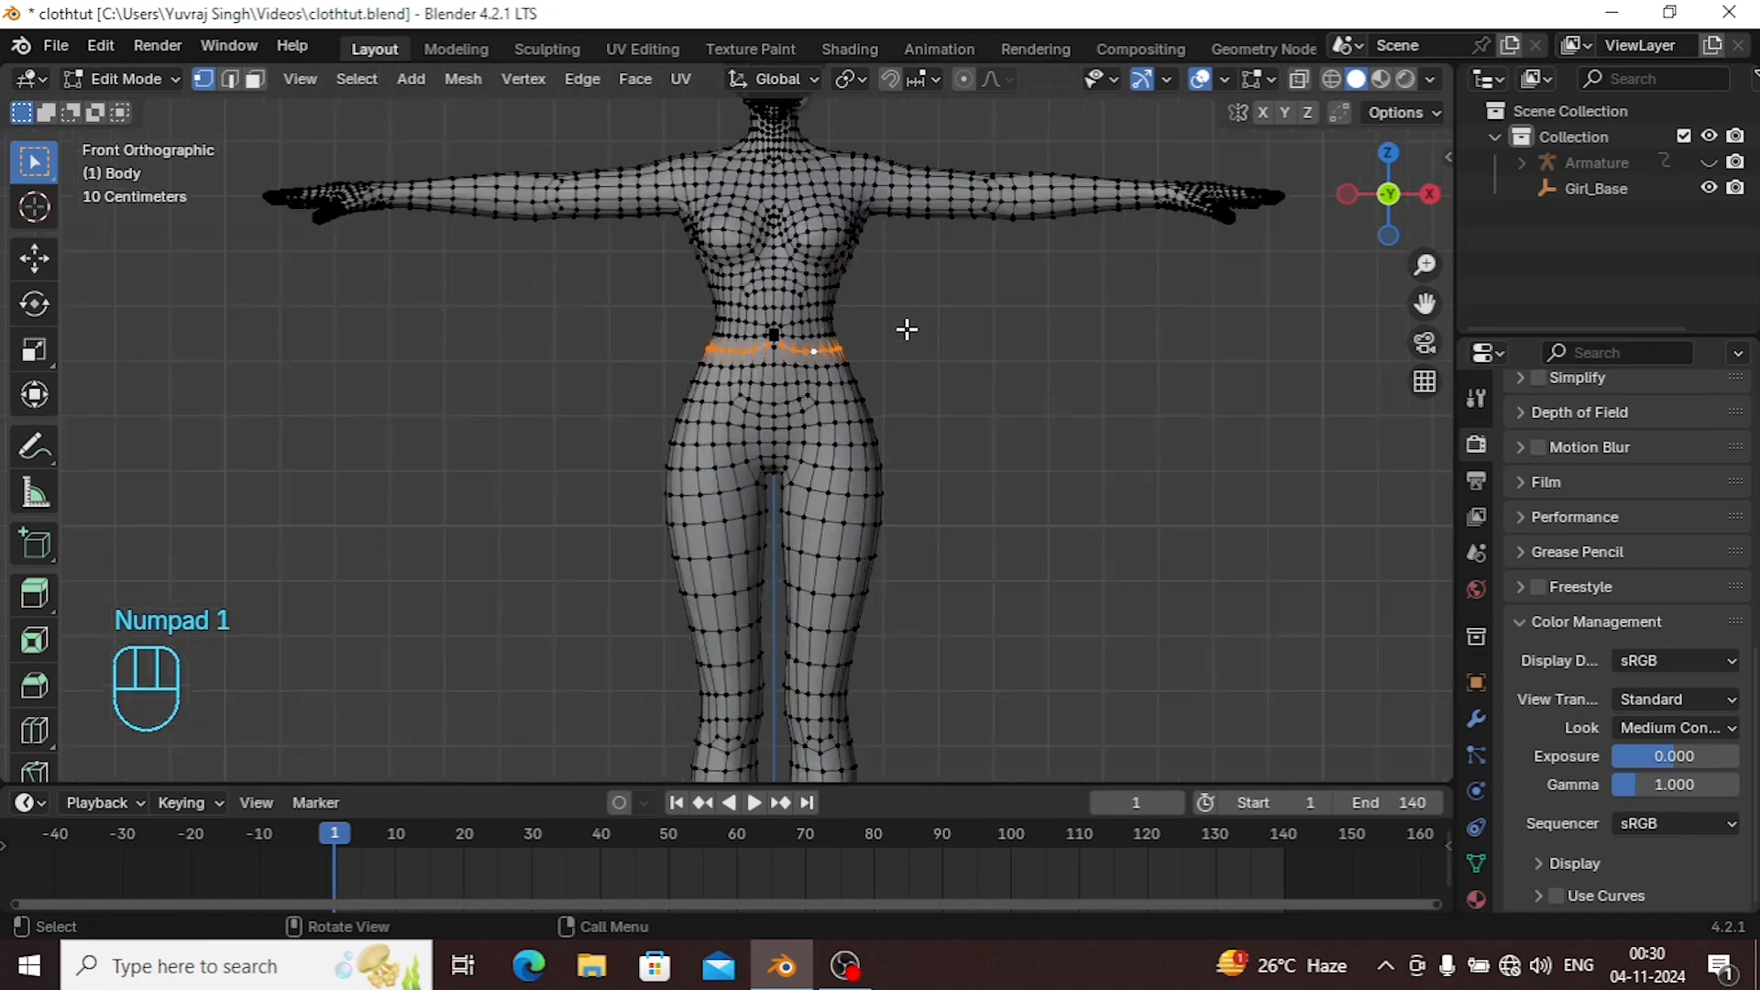
Select the horizontal edge loop around the waist at navel height, replacing the lower loop selection.
key(alt)
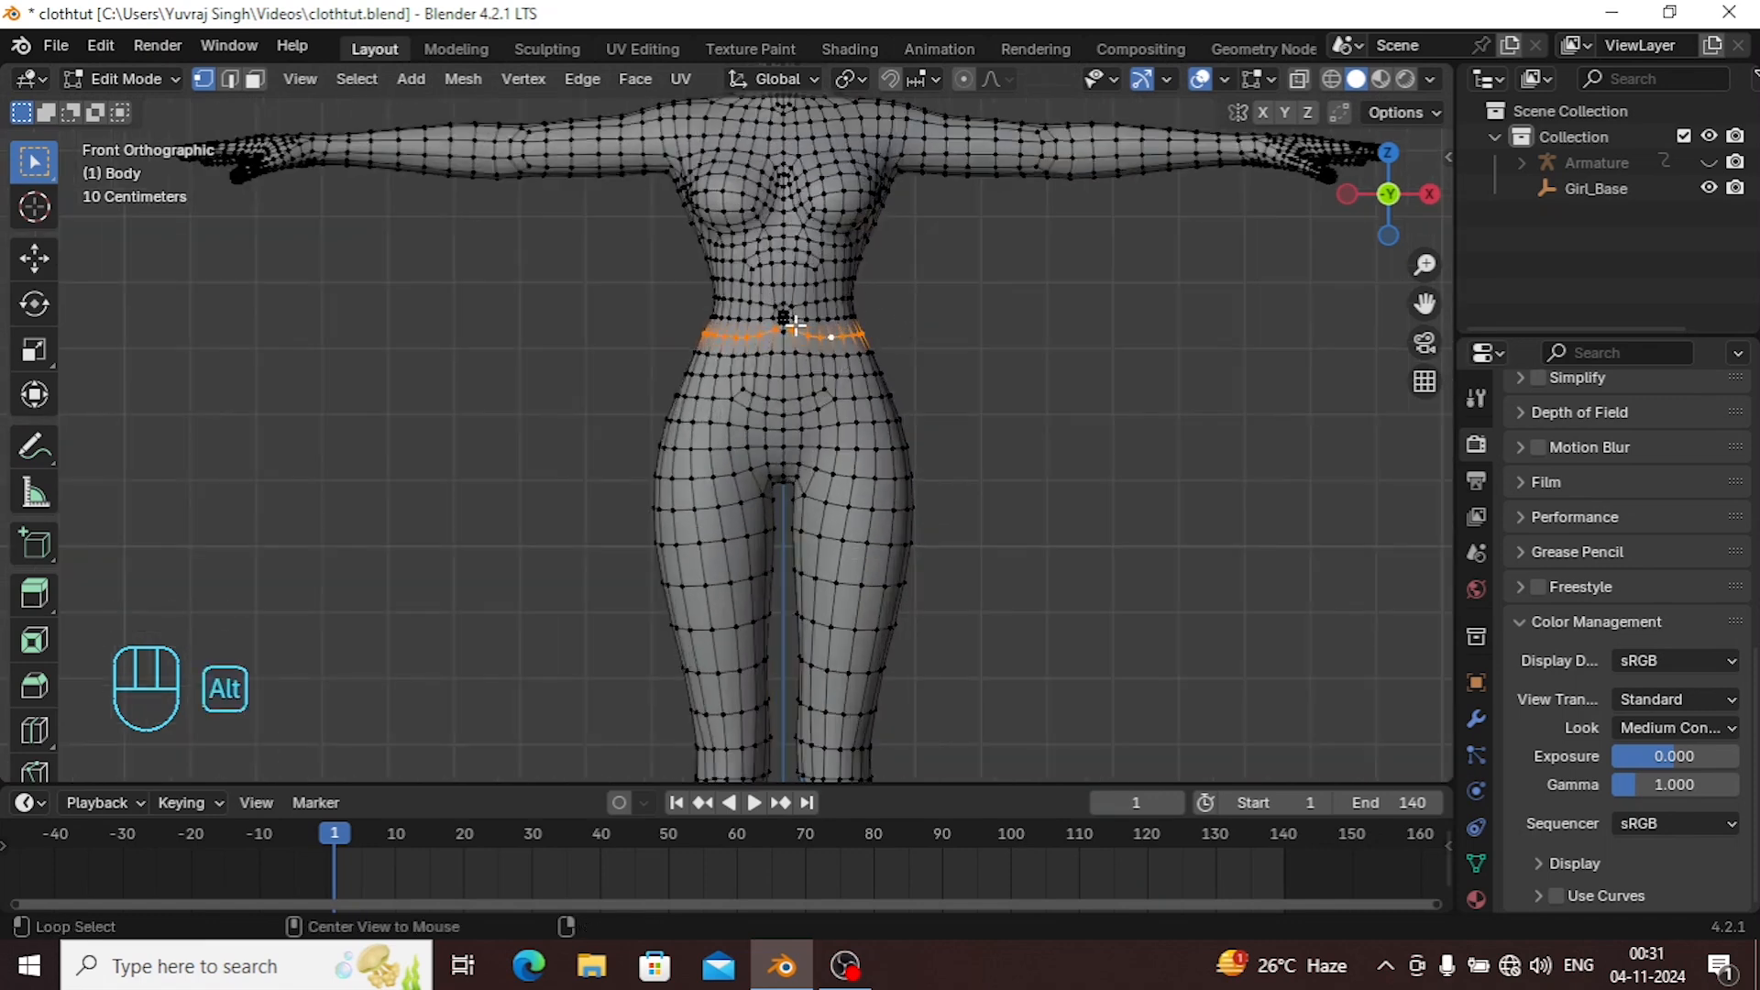
scroll(831, 329, up, 1)
scroll(834, 323, down, 1)
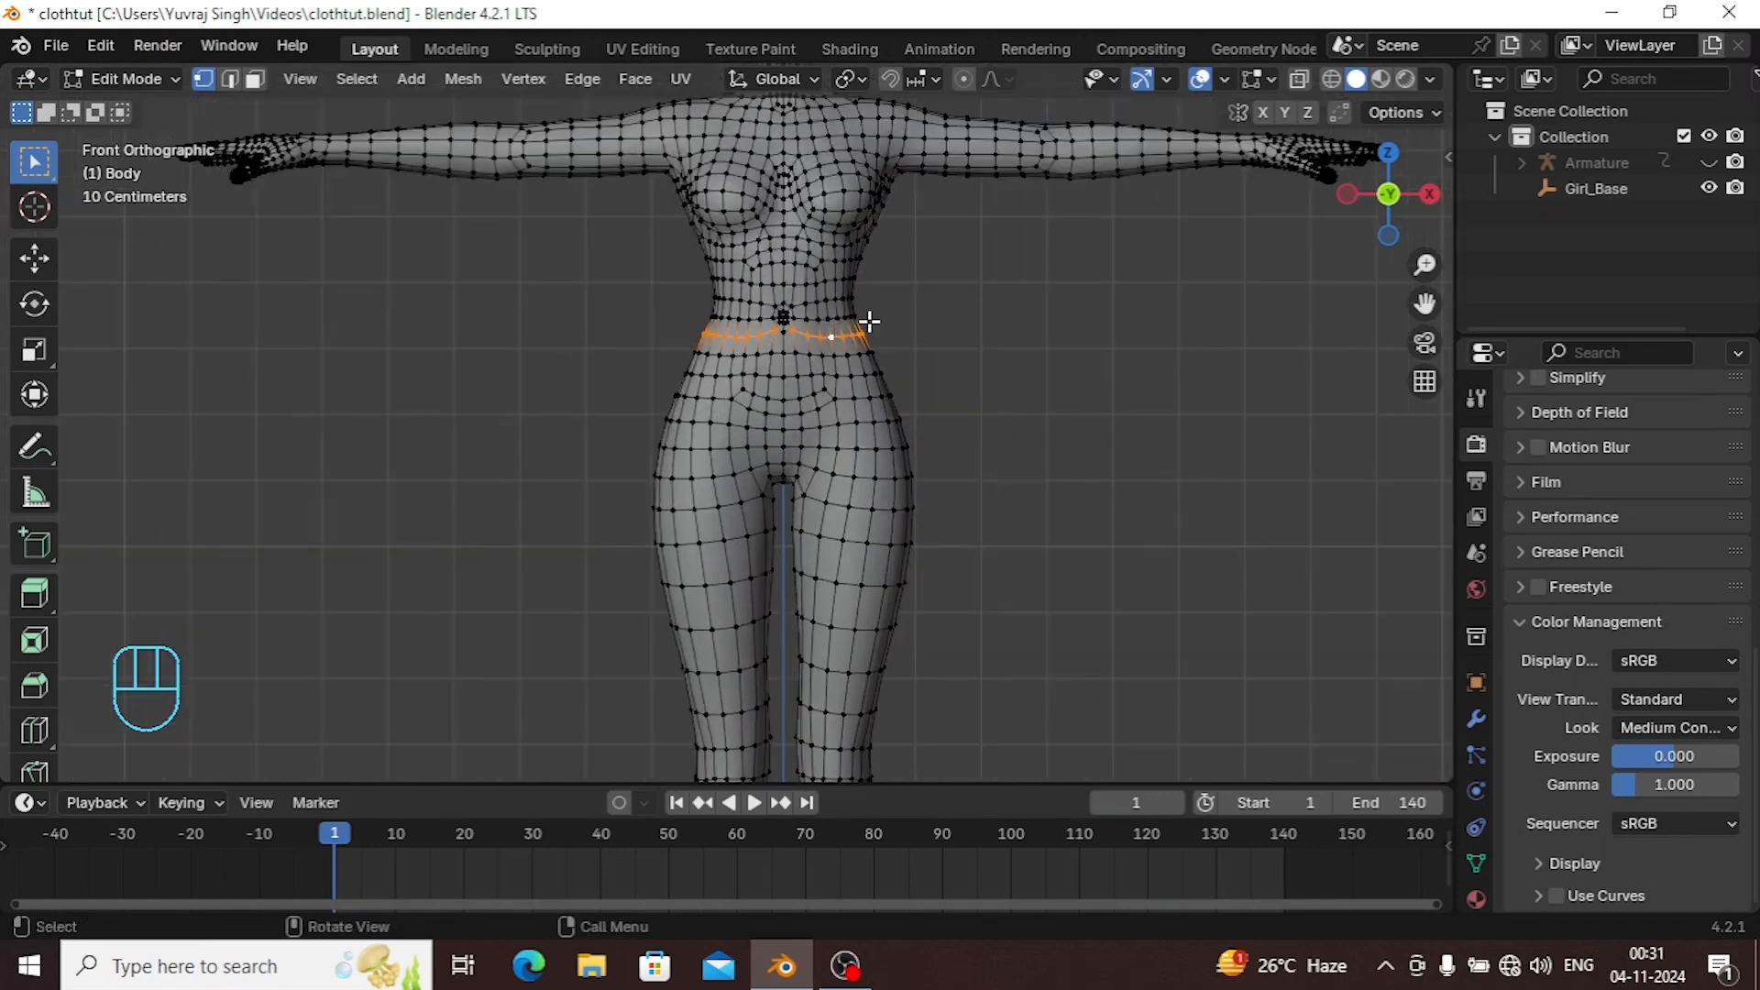
scroll(864, 322, up, 1)
key(alt)
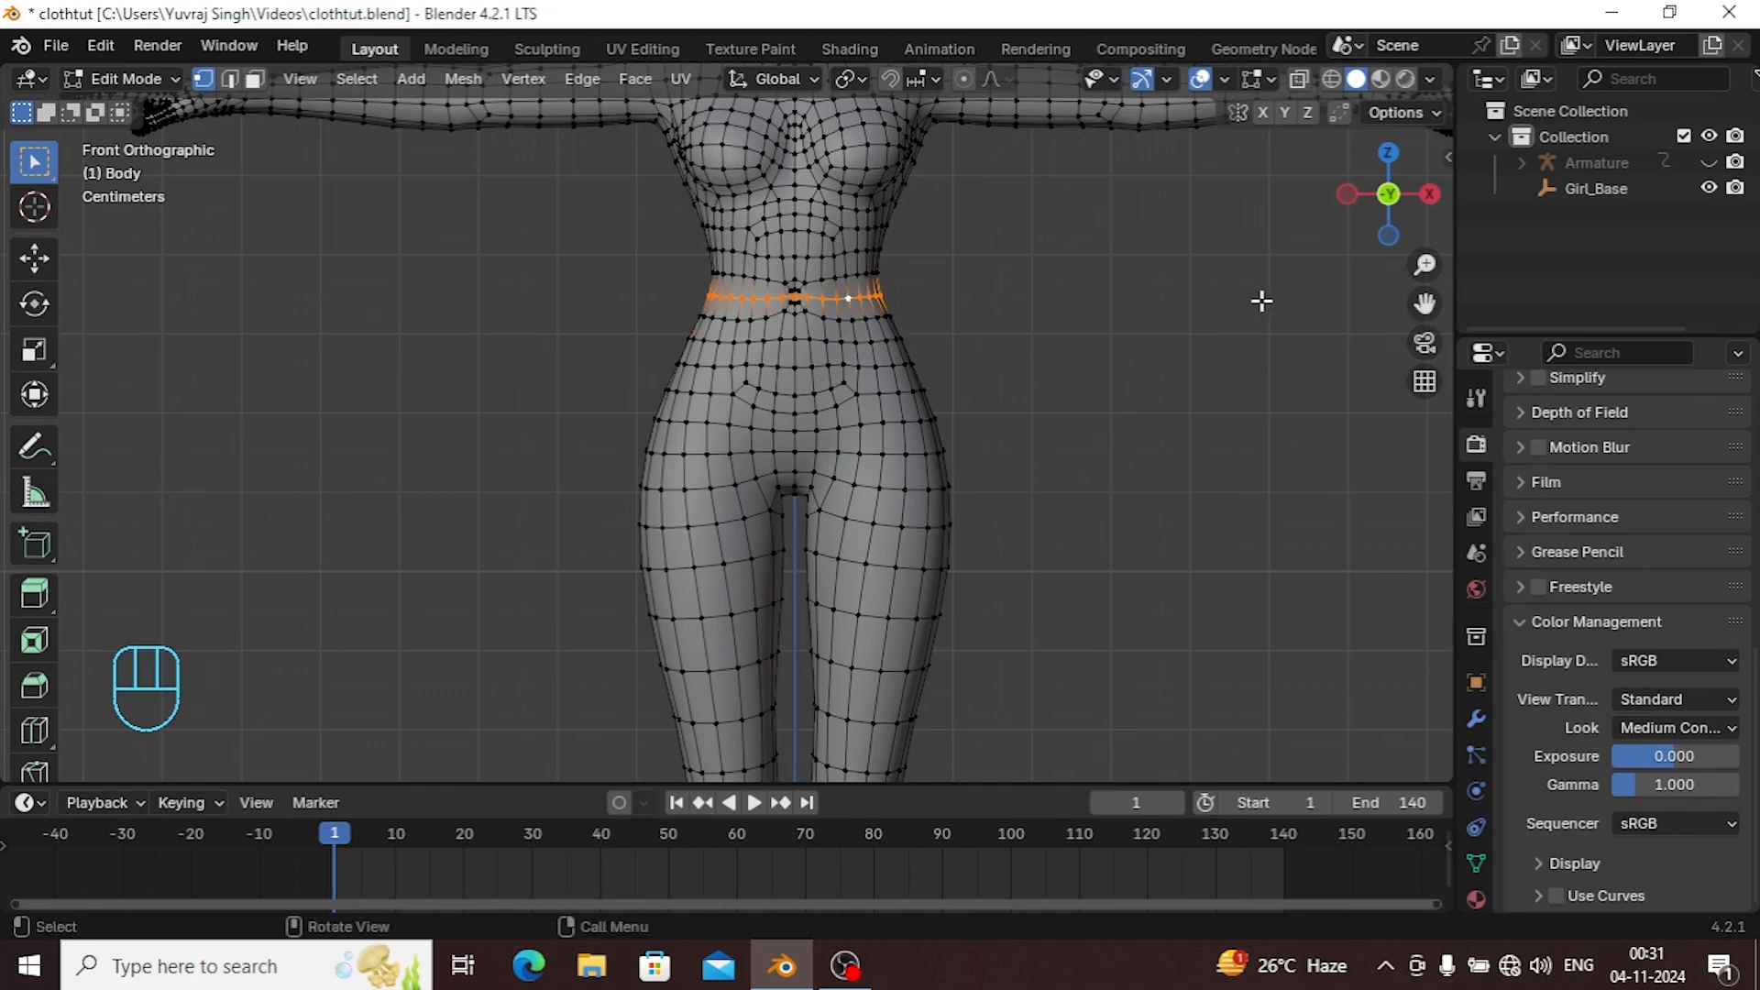
drag(1424, 302, 1384, 482)
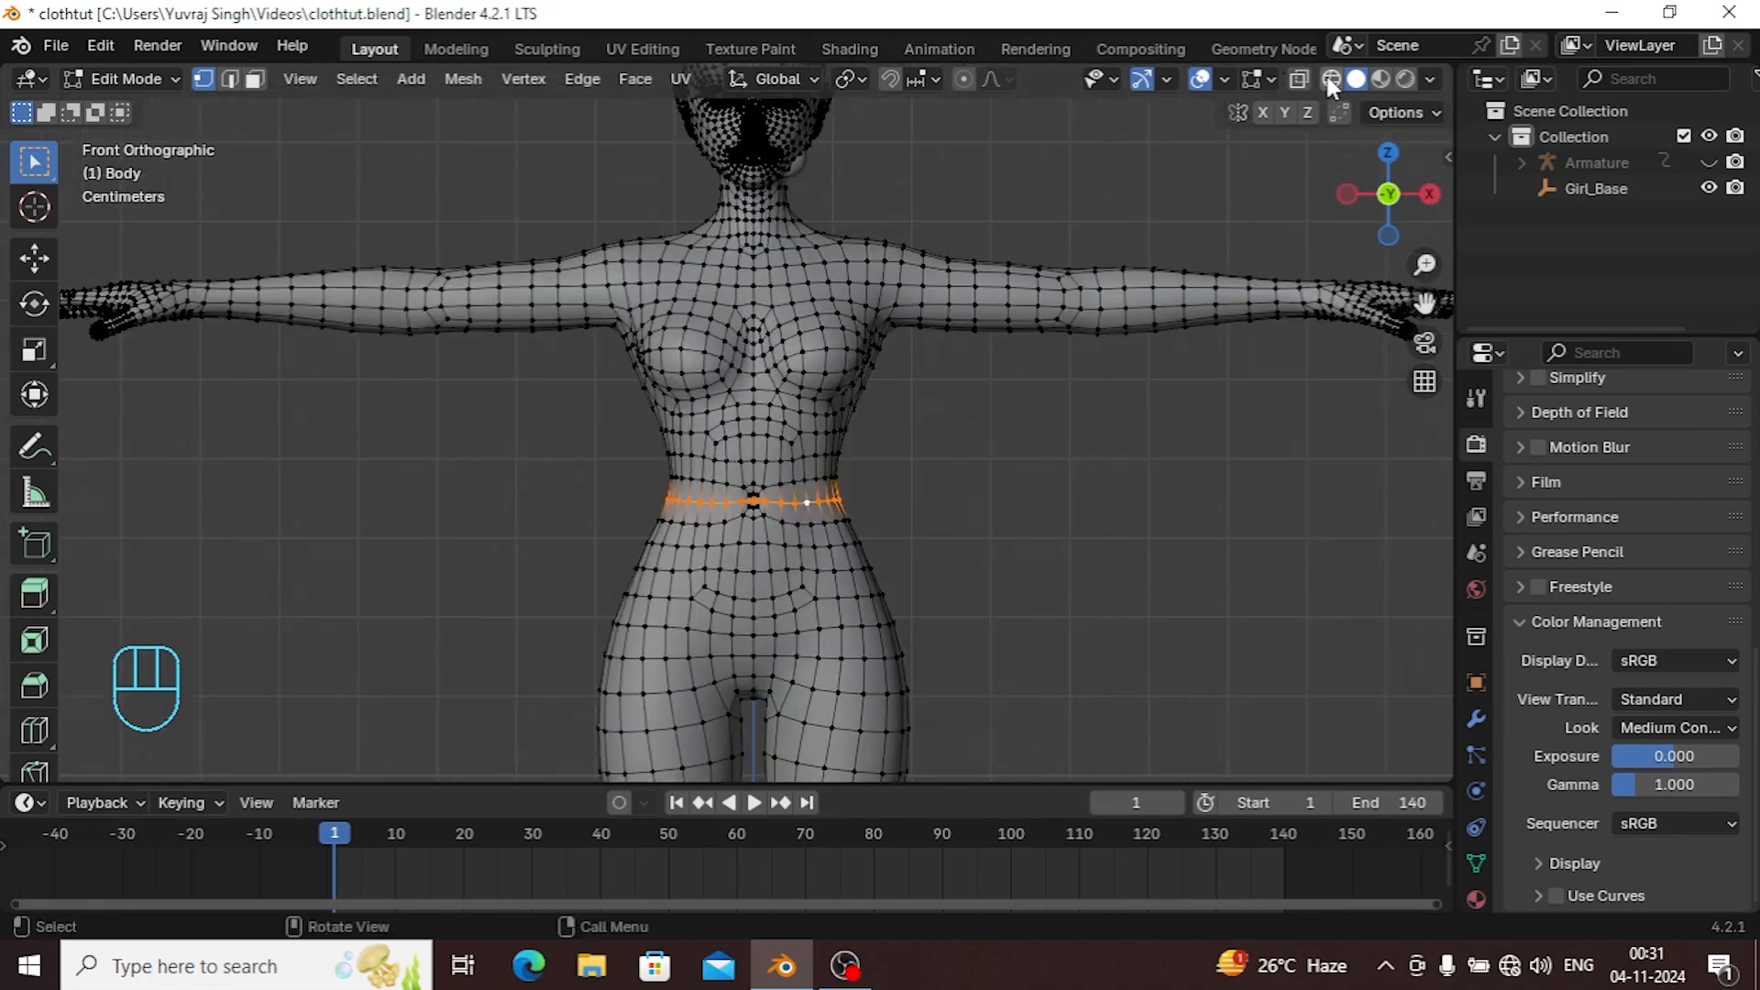
Add all torso vertices from the waist loop up to the neck base and shoulders to the selection, front and back, using wireframe Circle Select.
click(1331, 79)
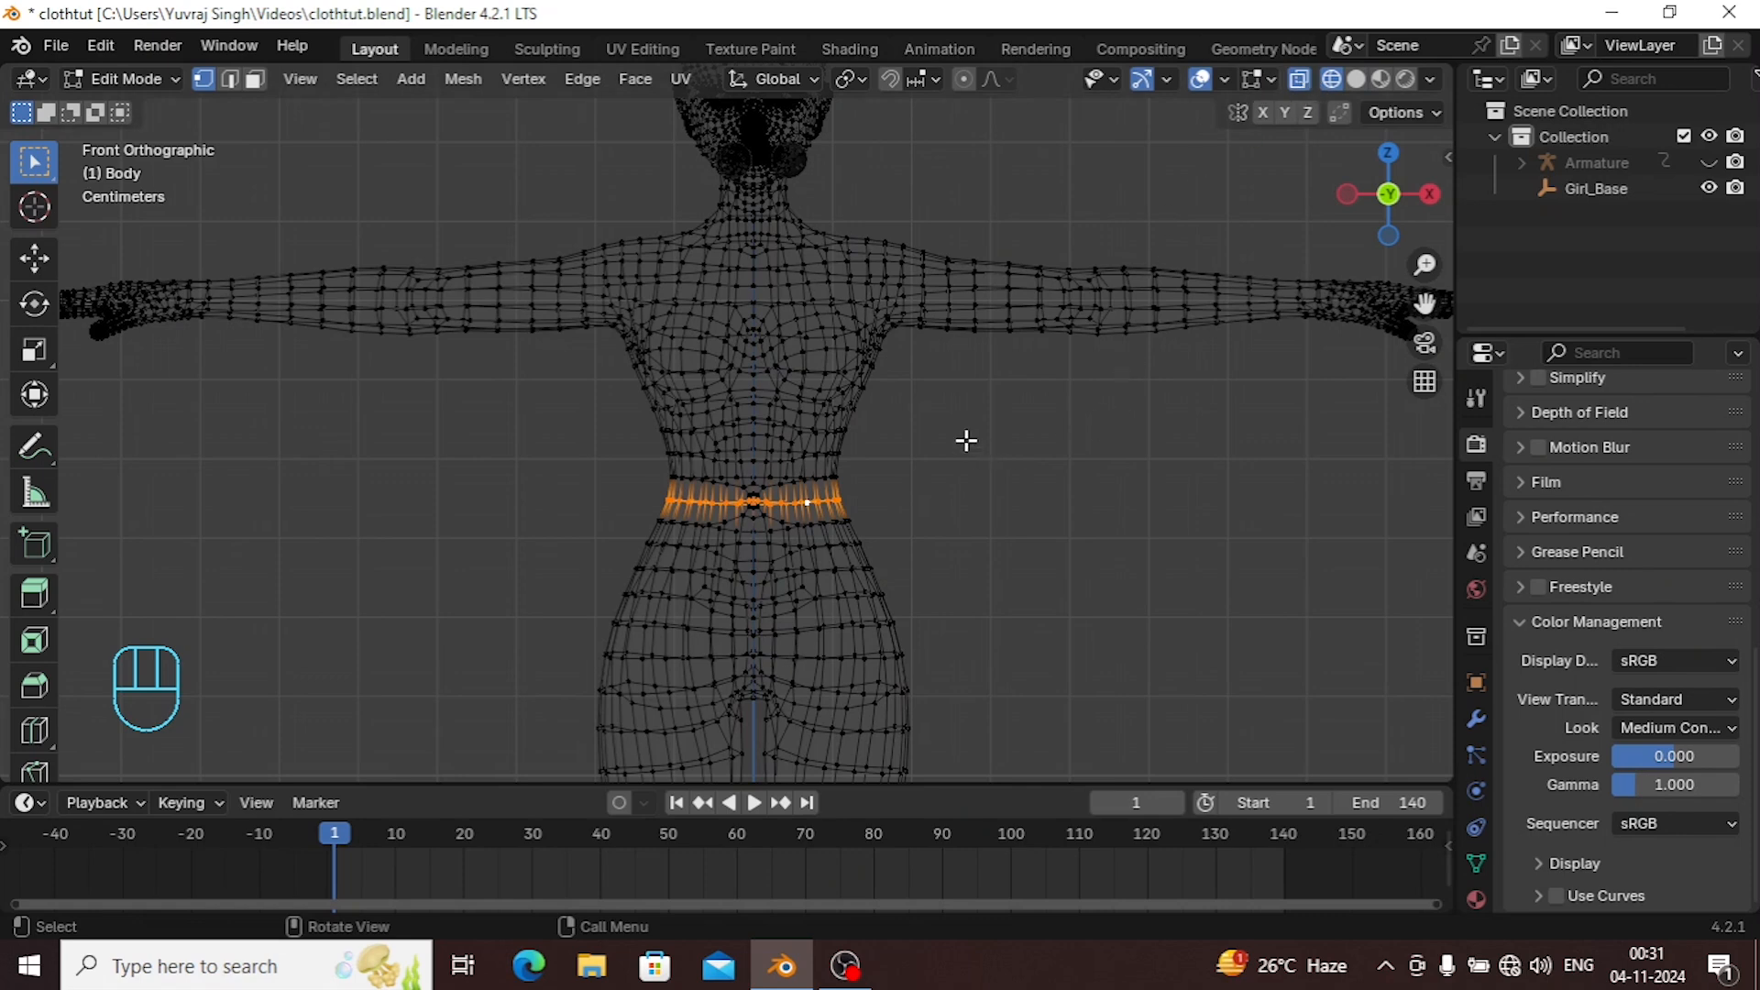
key(c)
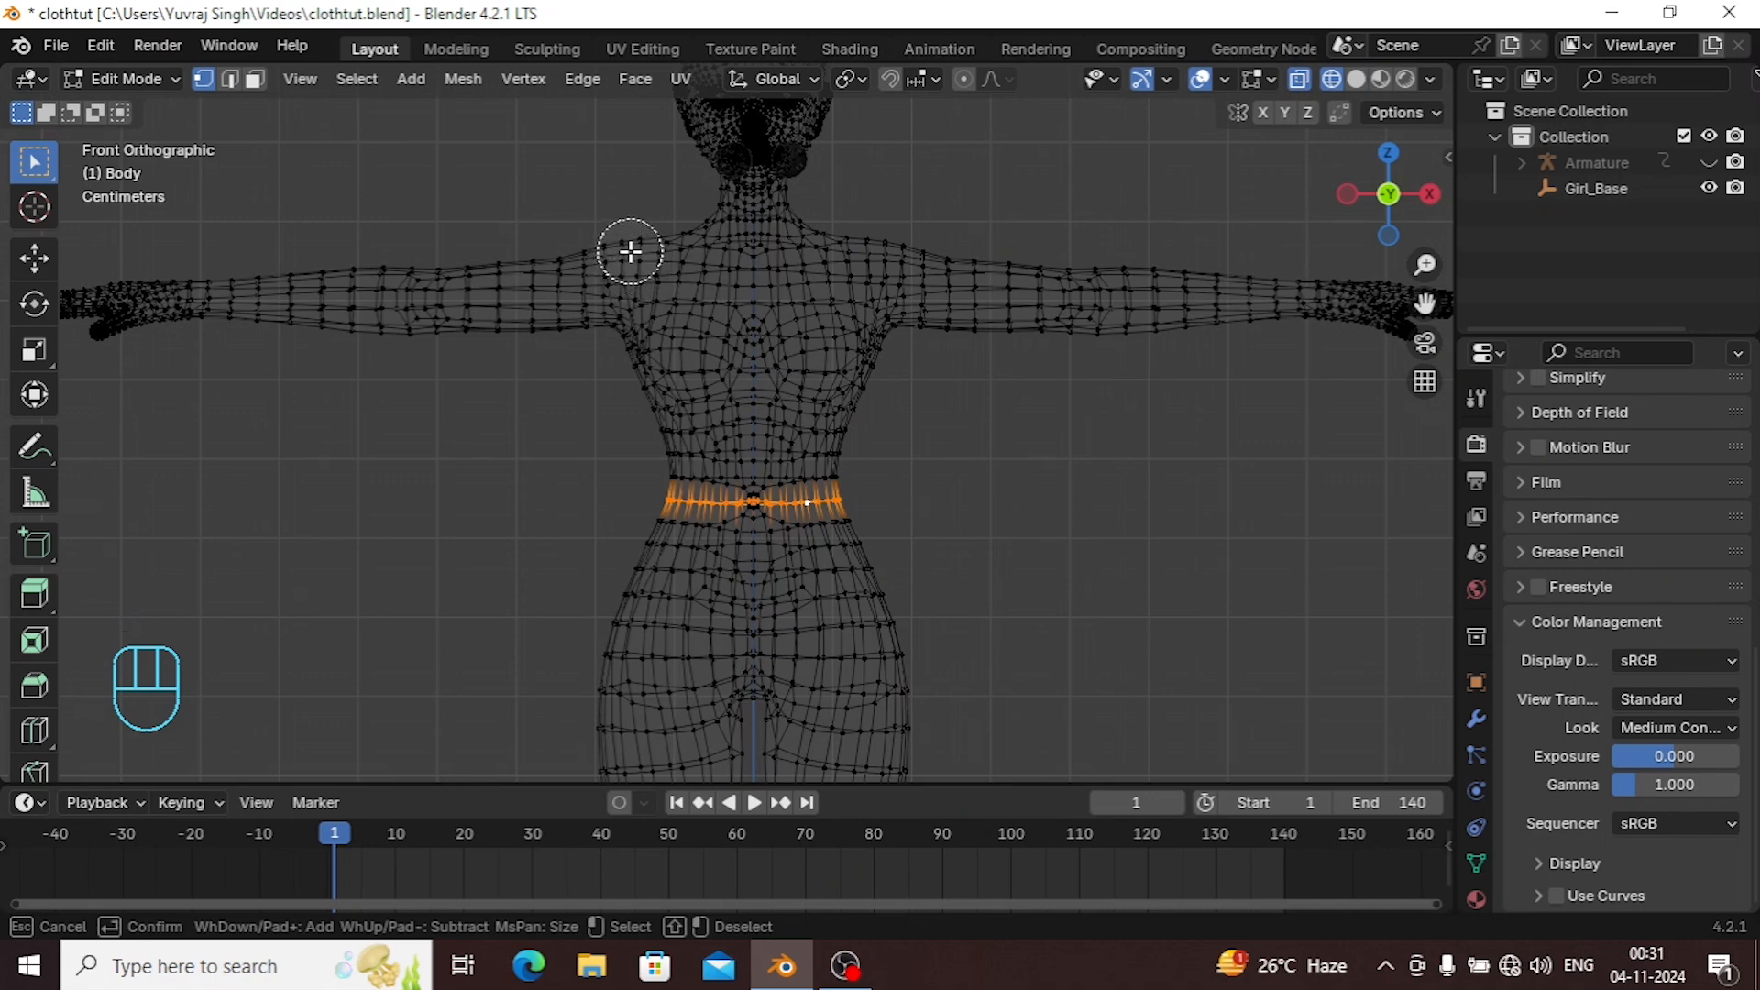
drag(631, 251, 663, 434)
mouse_move(724, 468)
mouse_down()
mouse_move(864, 443)
mouse_move(816, 365)
mouse_move(872, 223)
mouse_move(882, 350)
mouse_move(843, 277)
mouse_move(686, 246)
mouse_move(716, 359)
mouse_move(665, 367)
mouse_move(734, 293)
mouse_move(816, 311)
mouse_move(740, 385)
mouse_move(825, 393)
mouse_up()
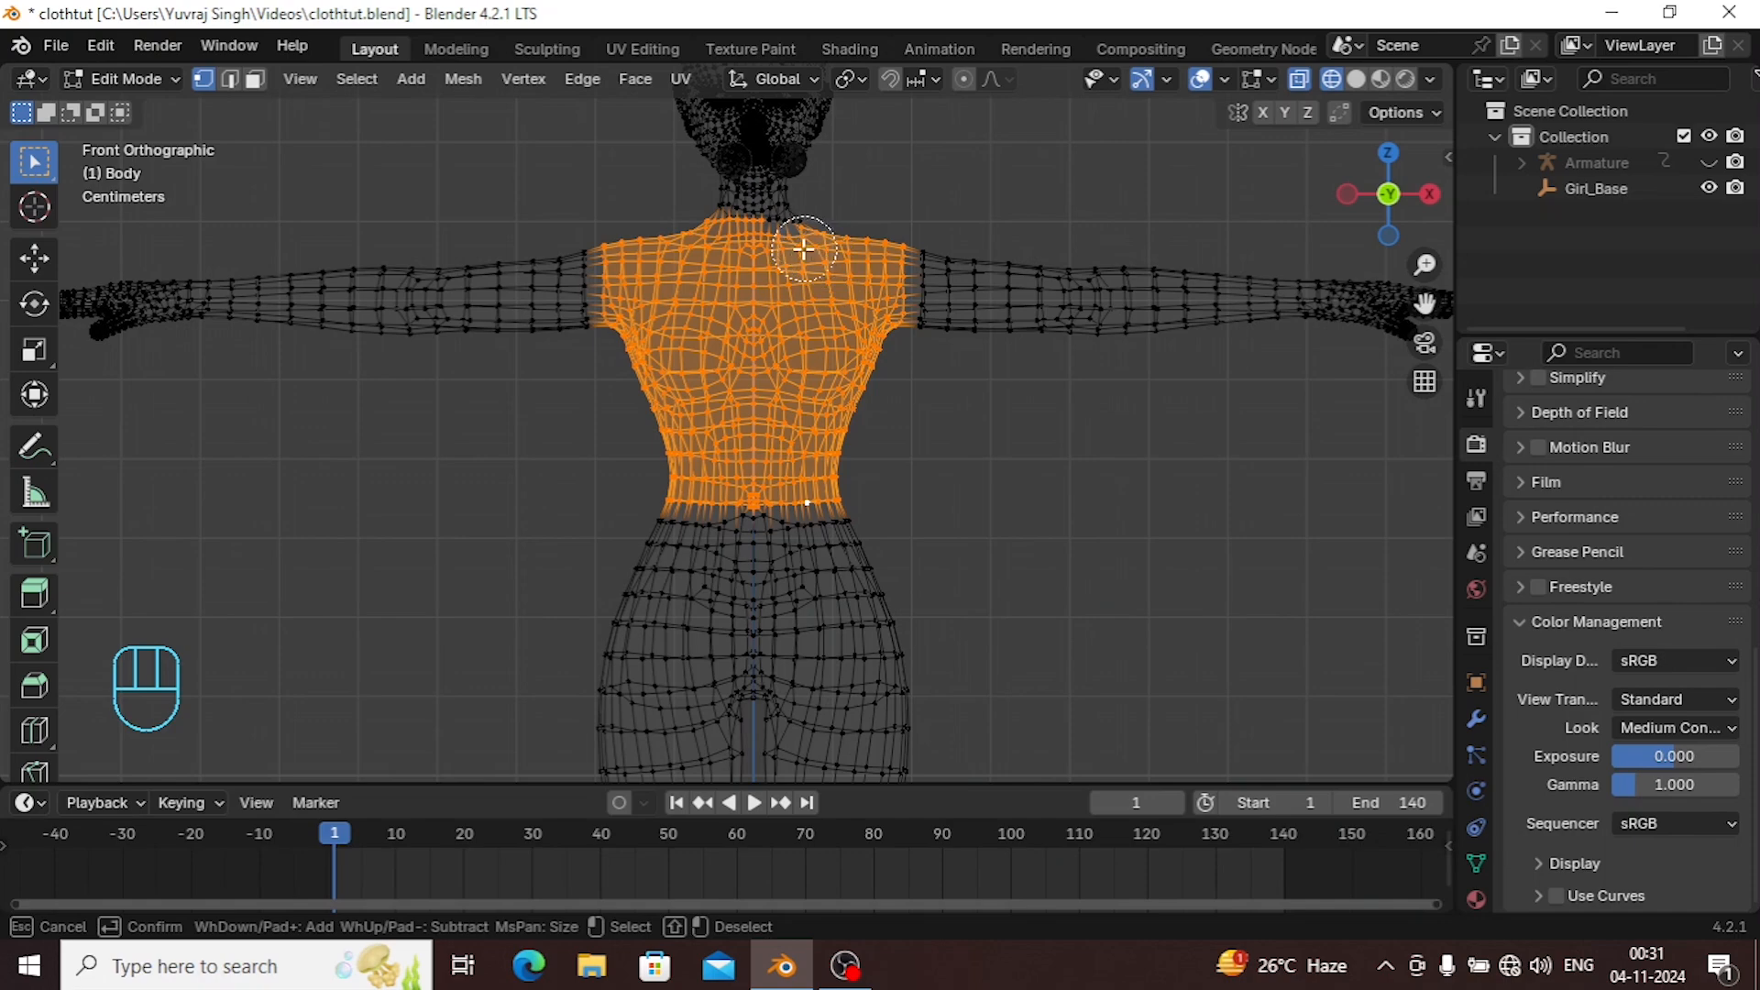
right_click(771, 260)
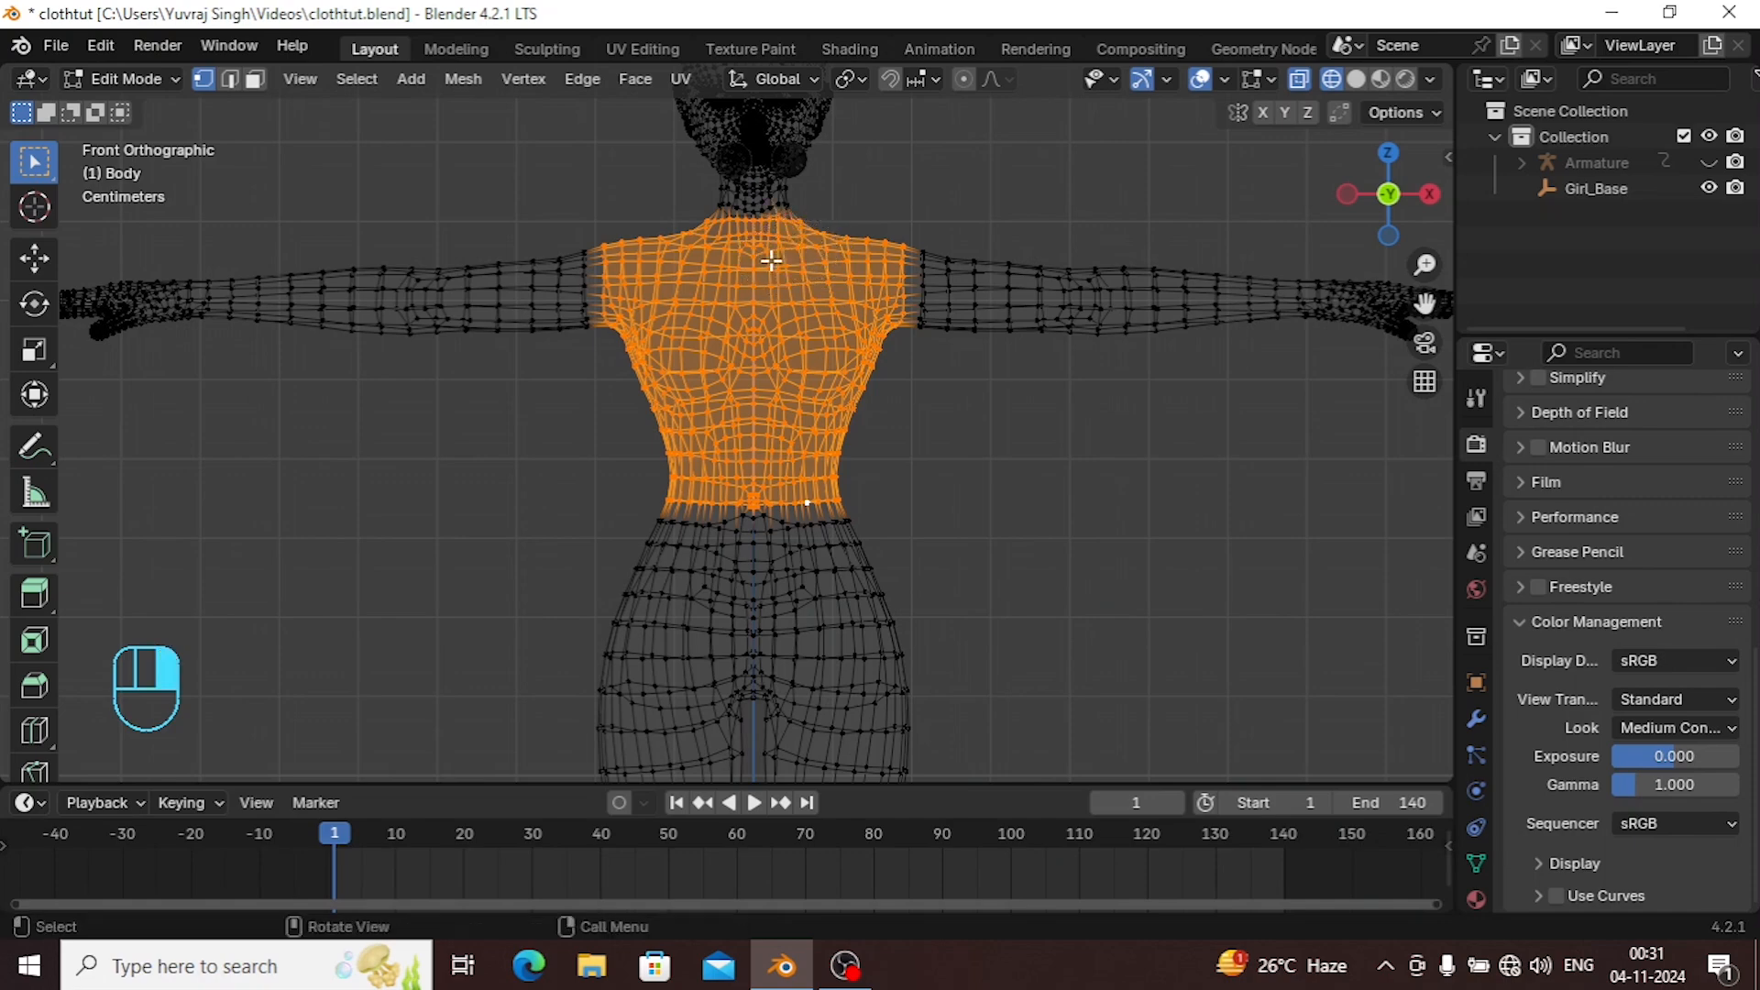
click(1357, 79)
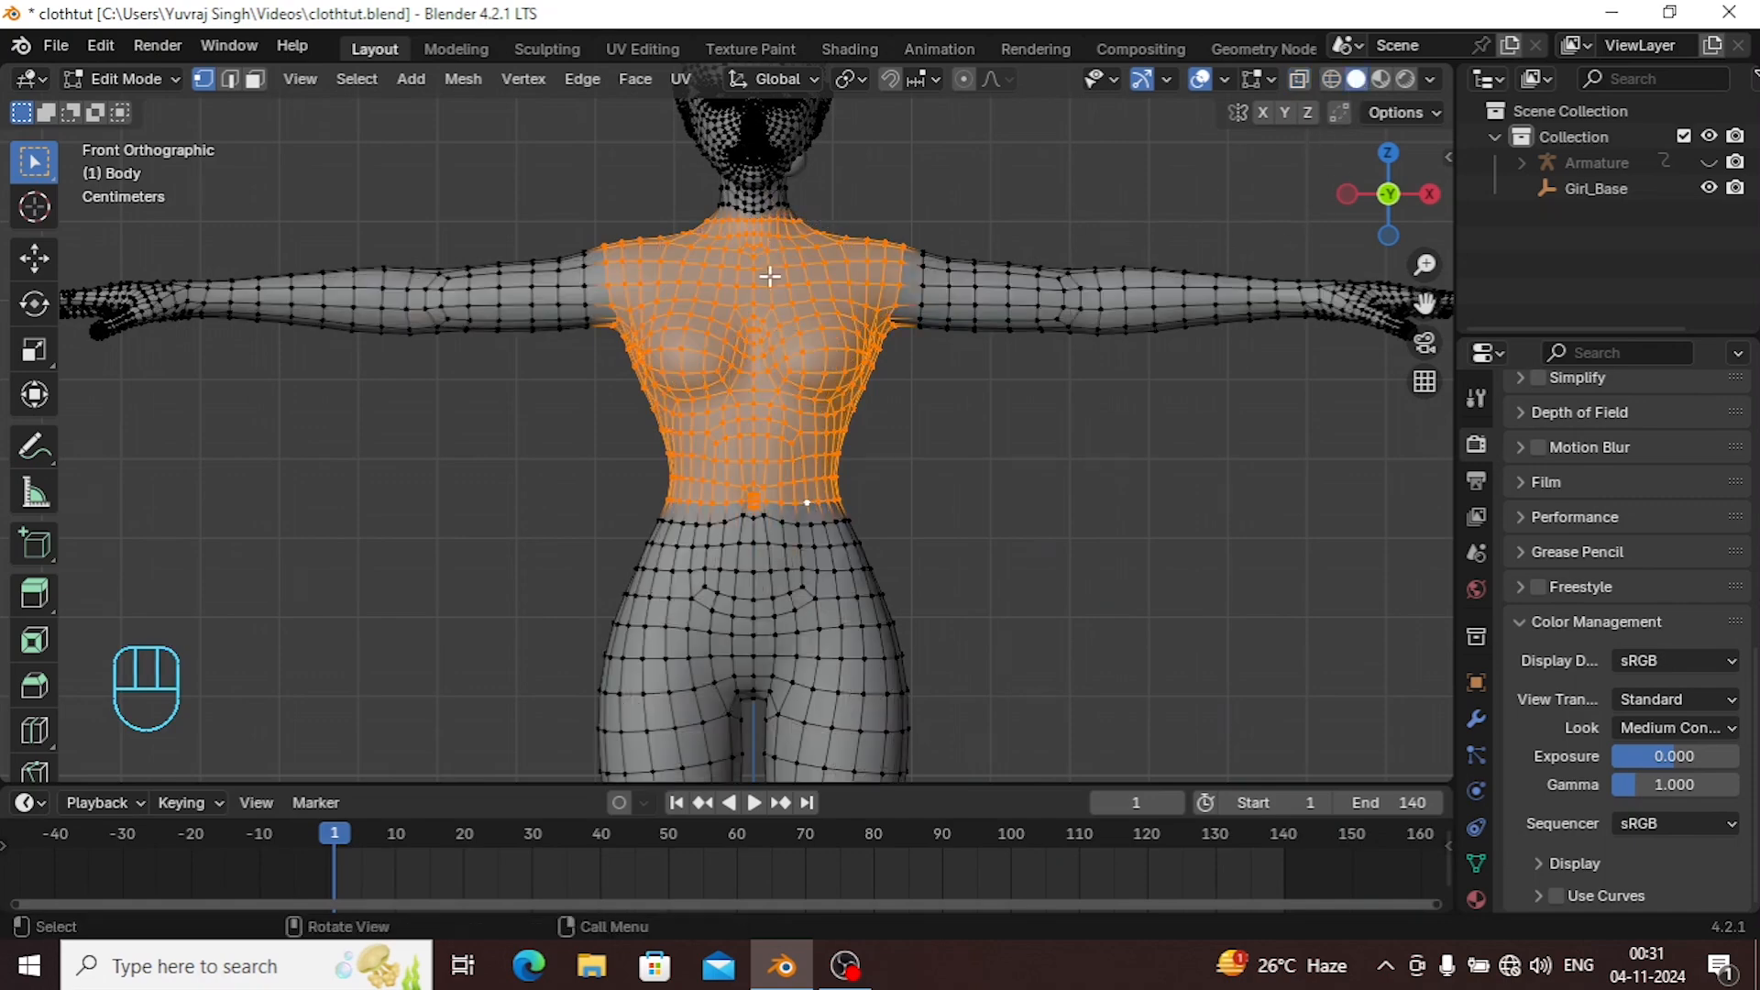
middle_drag(770, 276, 1370, 361)
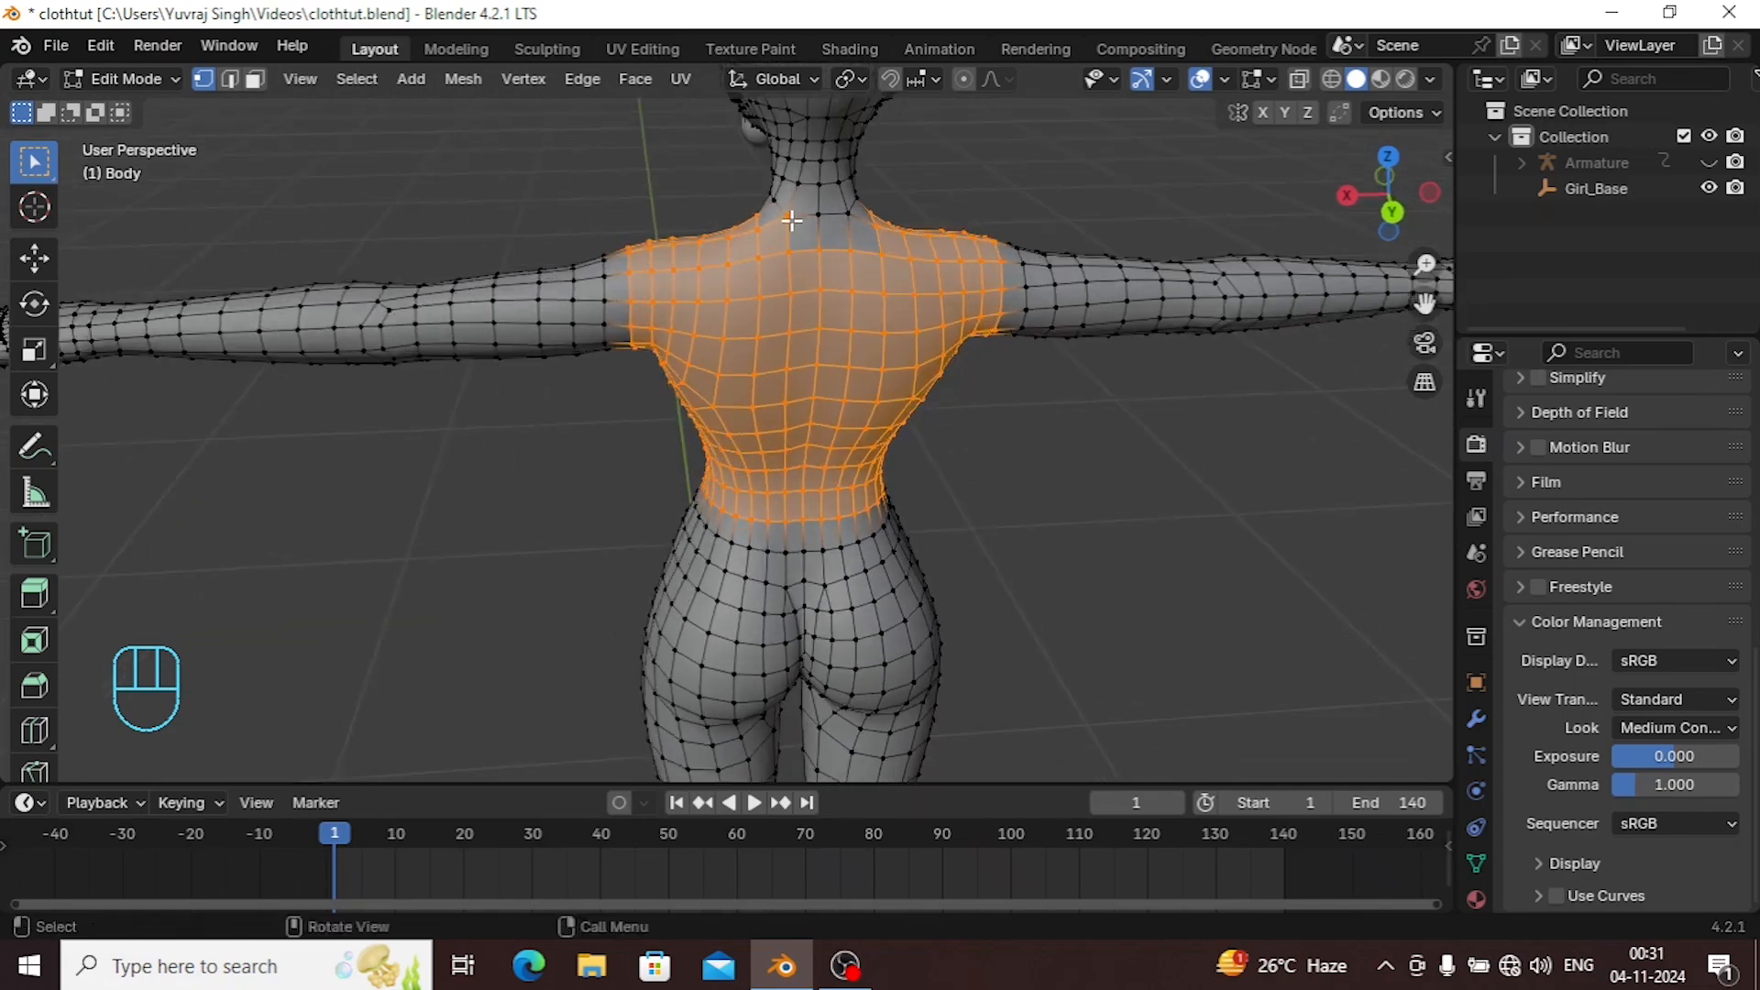
middle_drag(792, 220, 873, 392)
Duplicate the selected torso geometry in place and separate the copy into its own object.
key(KP_1)
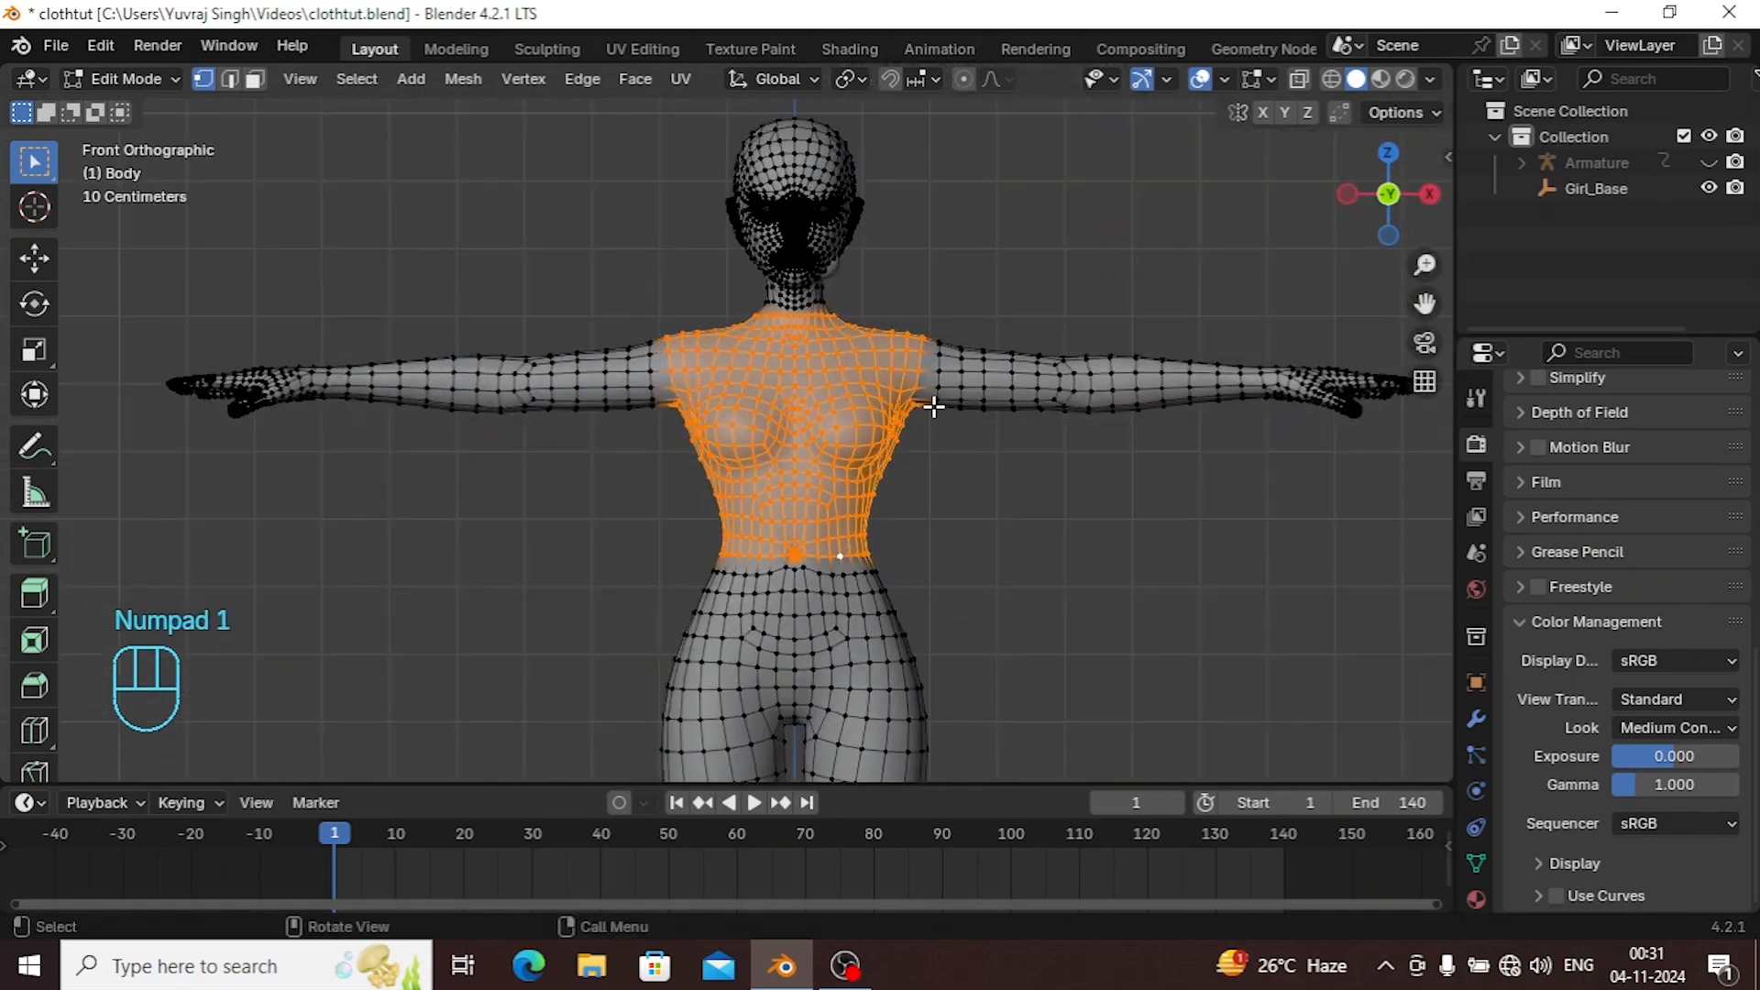
key(shift)
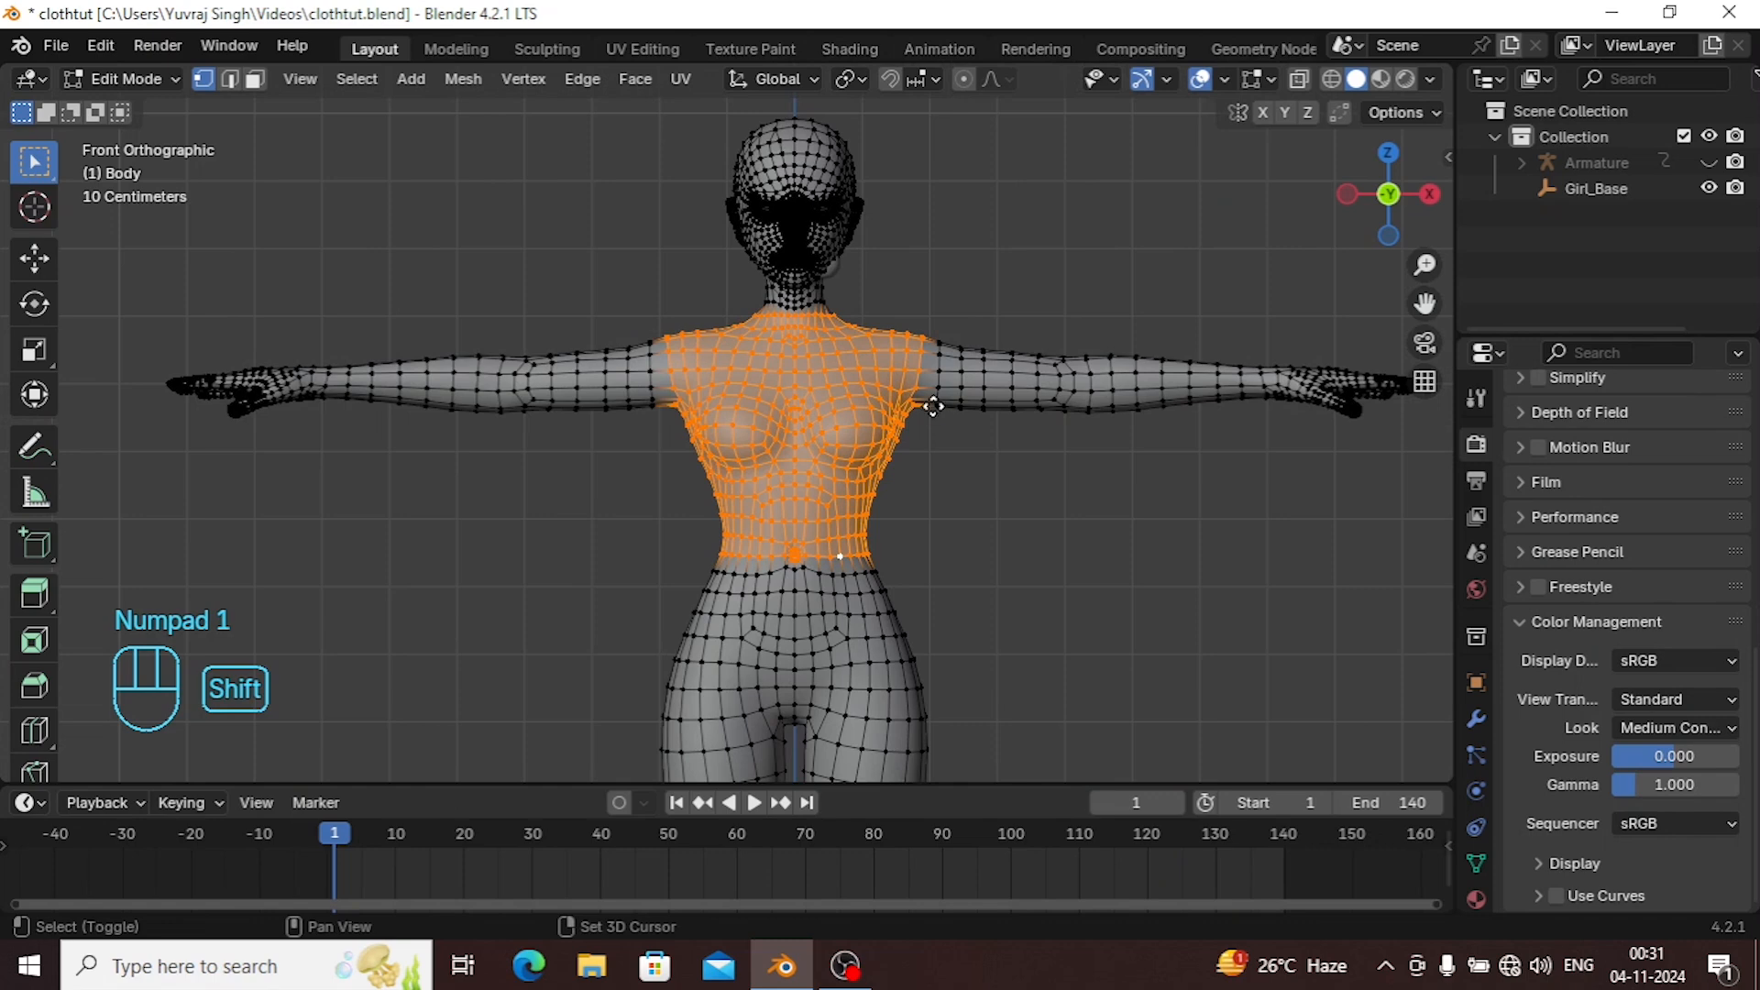
key(shift+d)
right_click(933, 406)
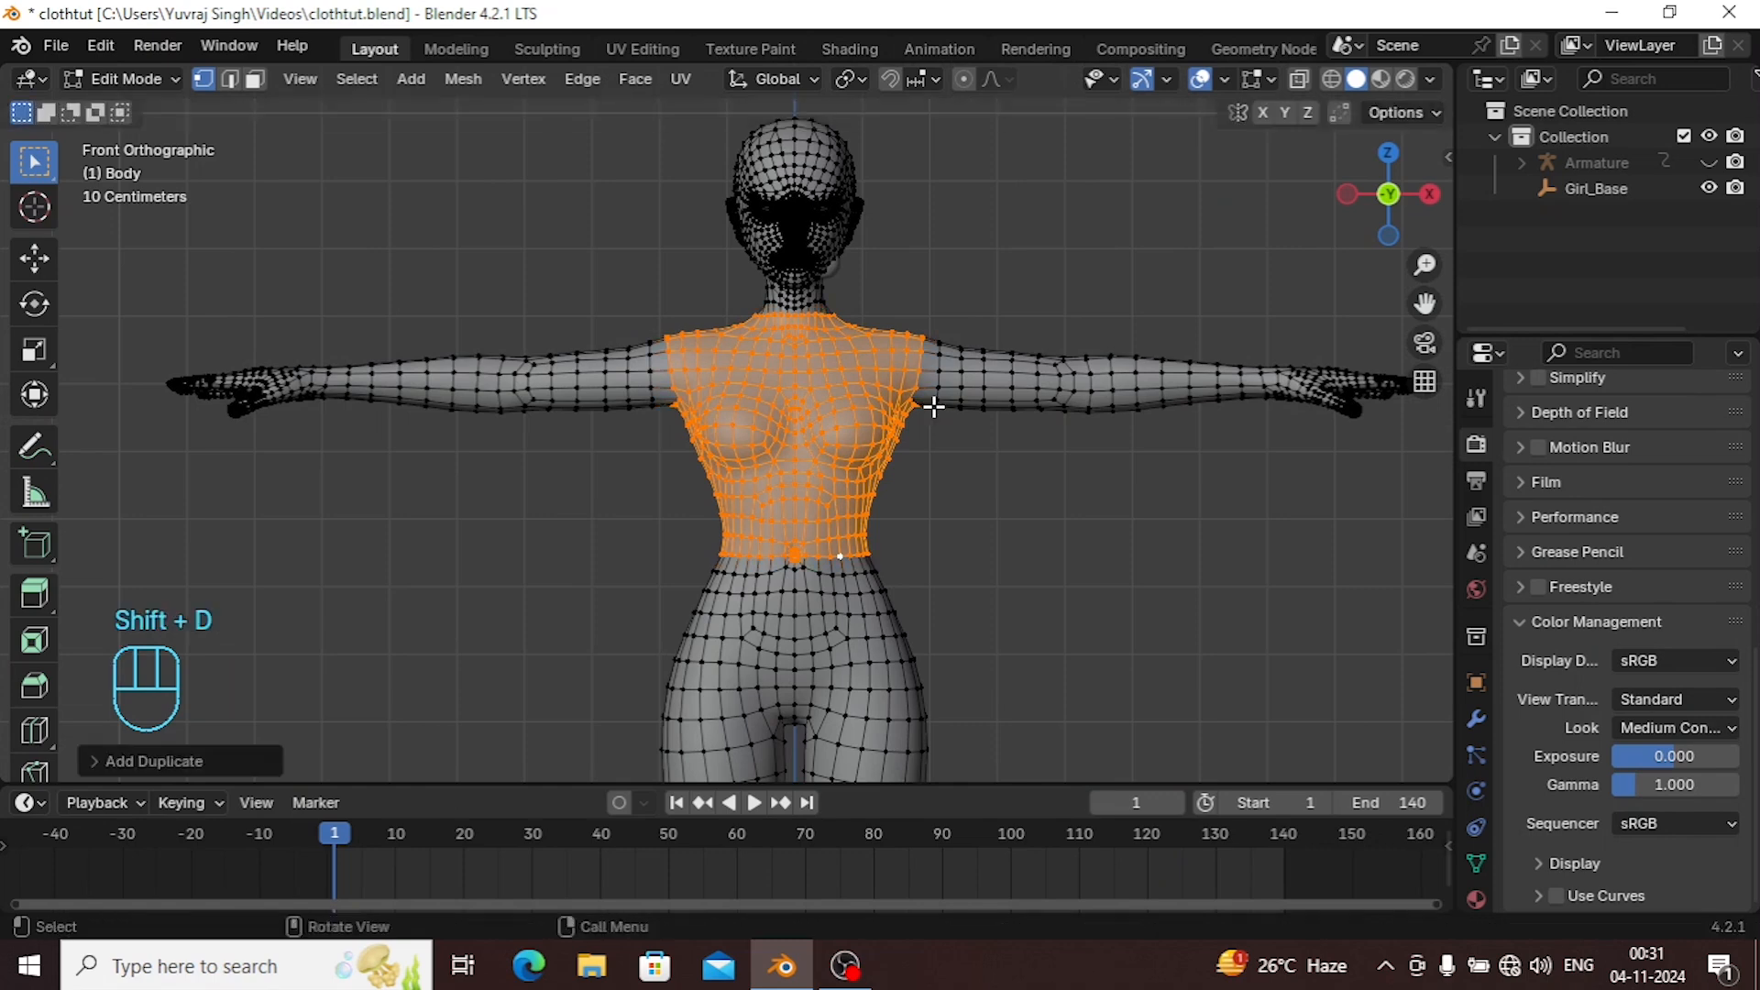
key(p)
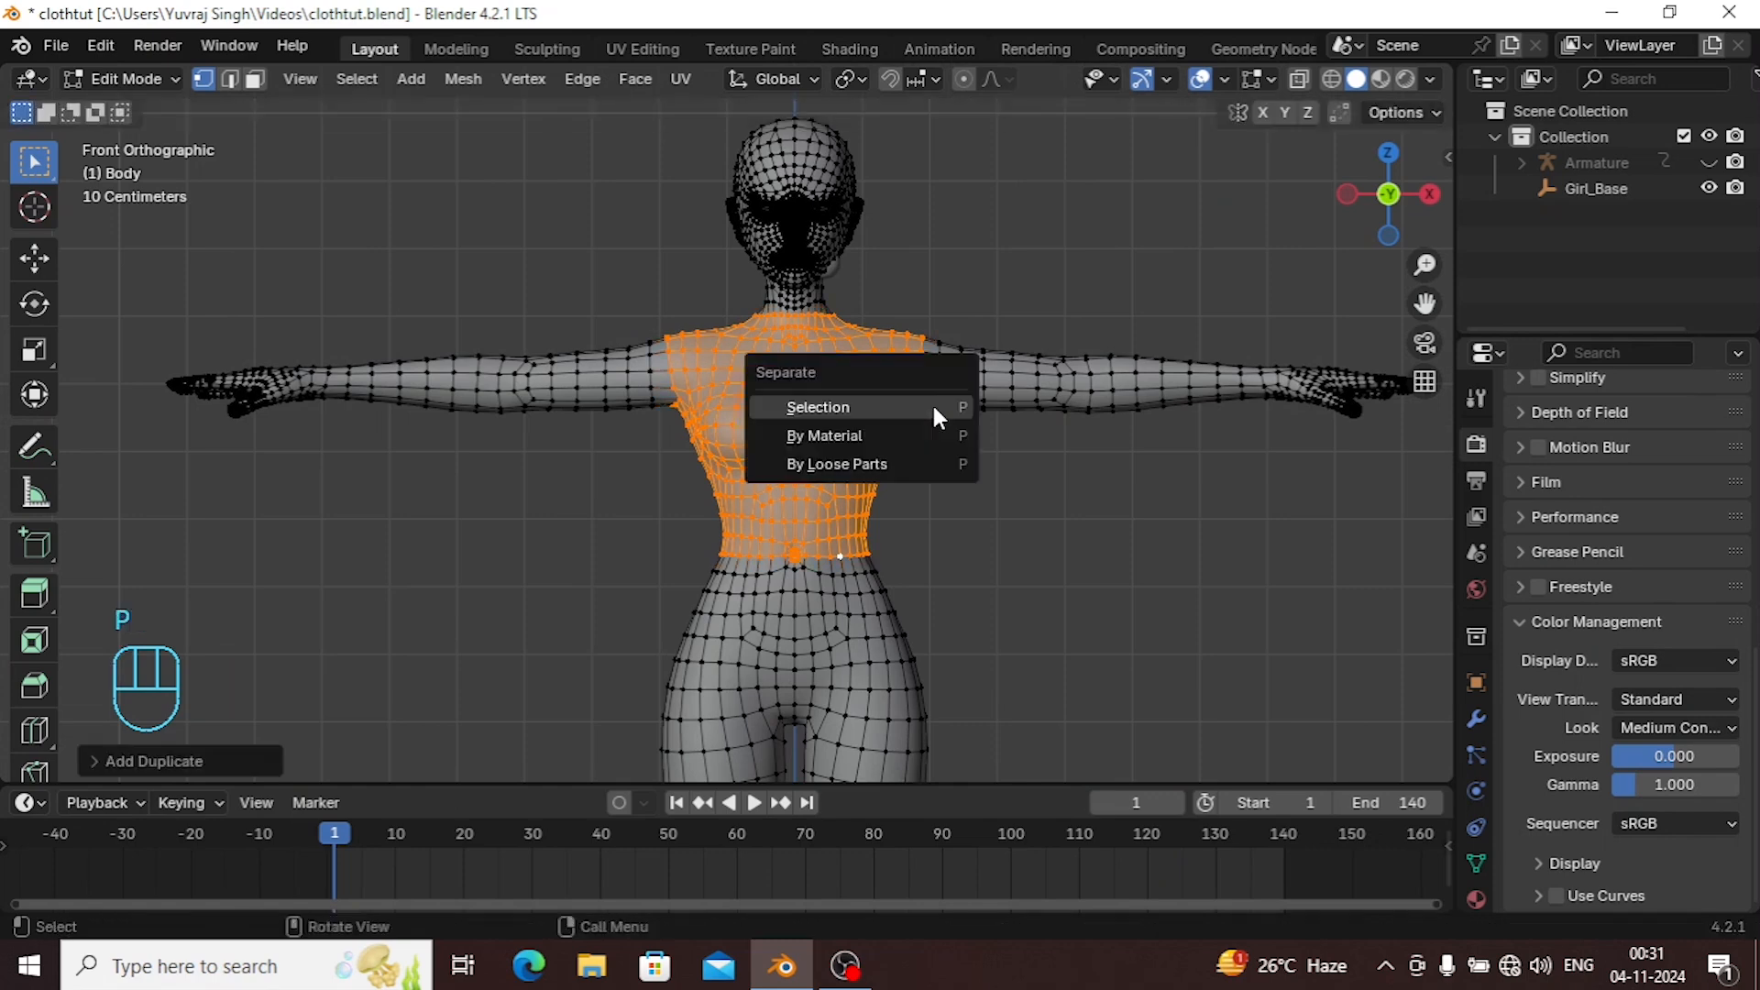
click(882, 407)
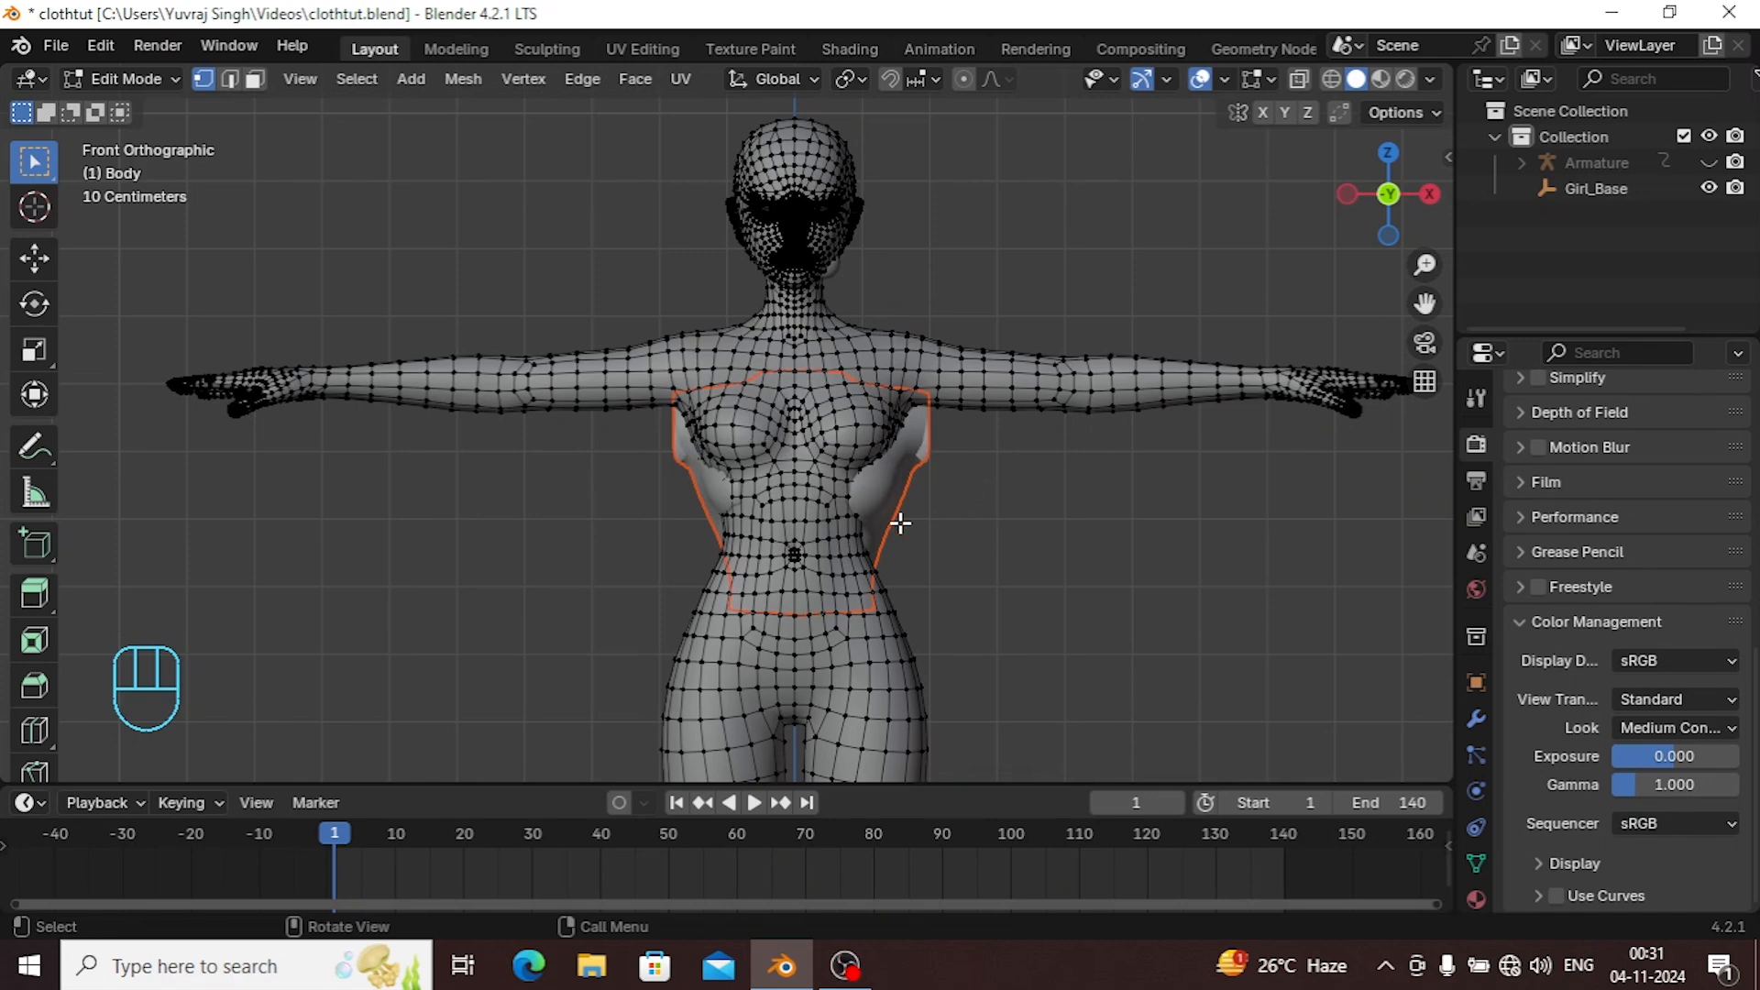
Return to Object Mode and select the separated torso piece.
click(124, 79)
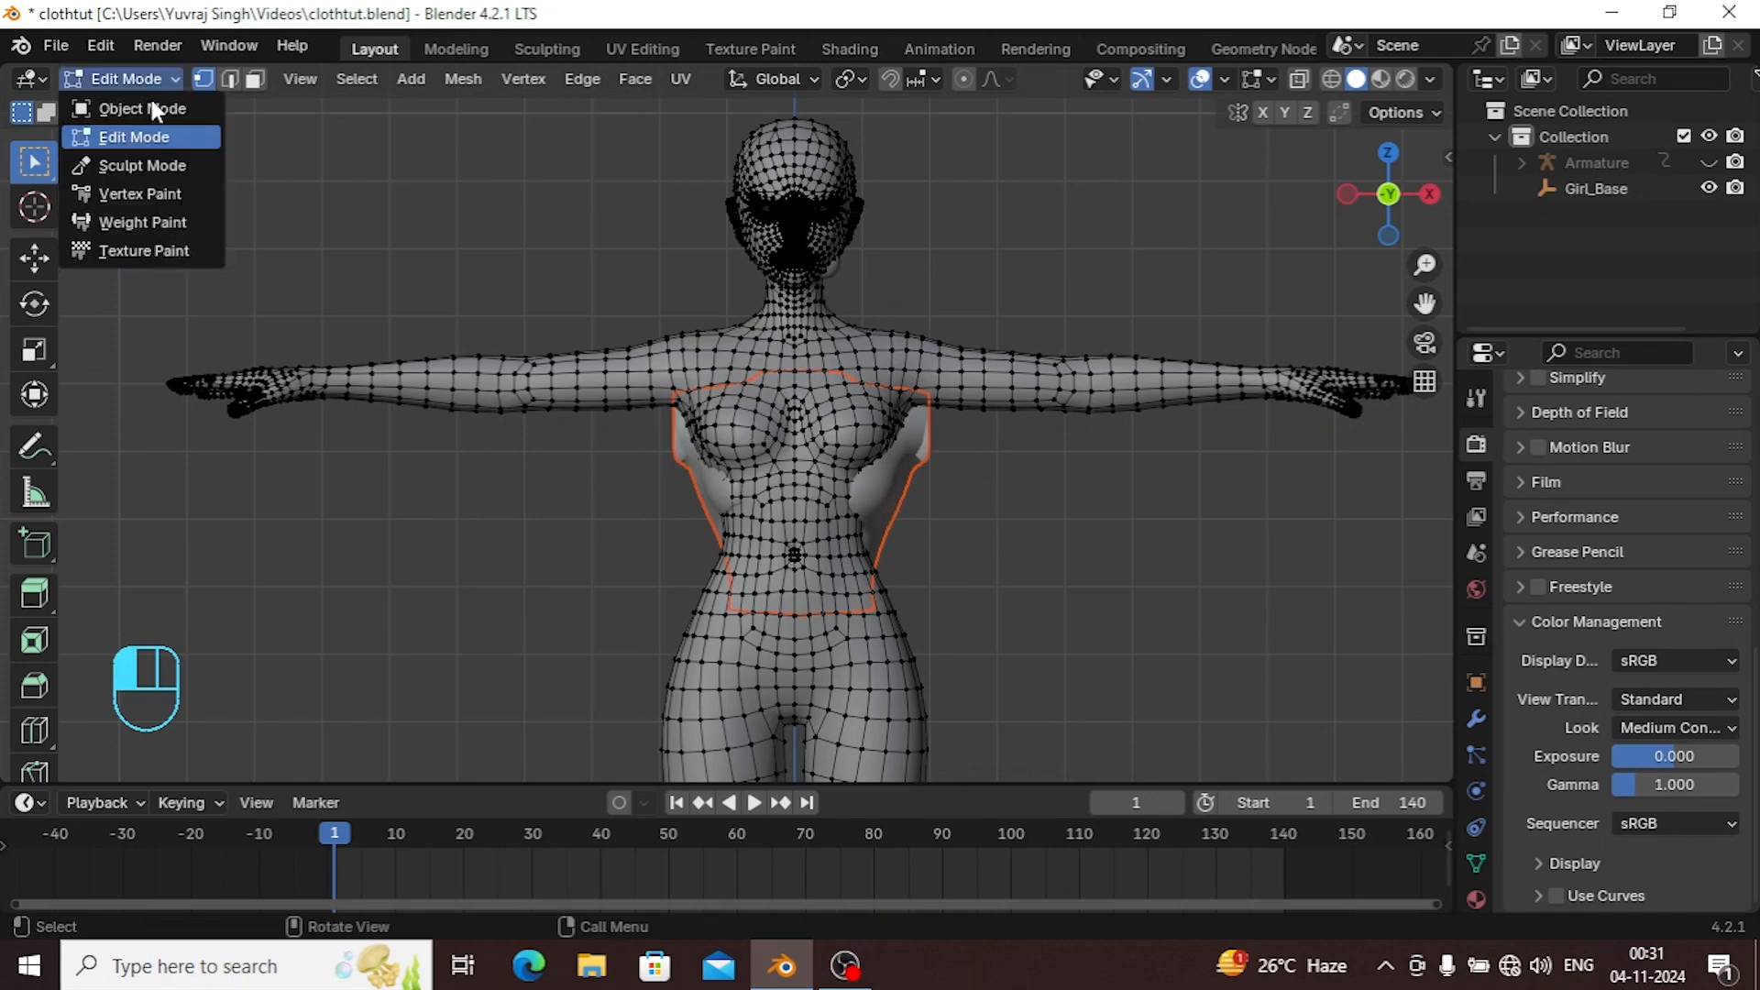
click(156, 106)
click(828, 489)
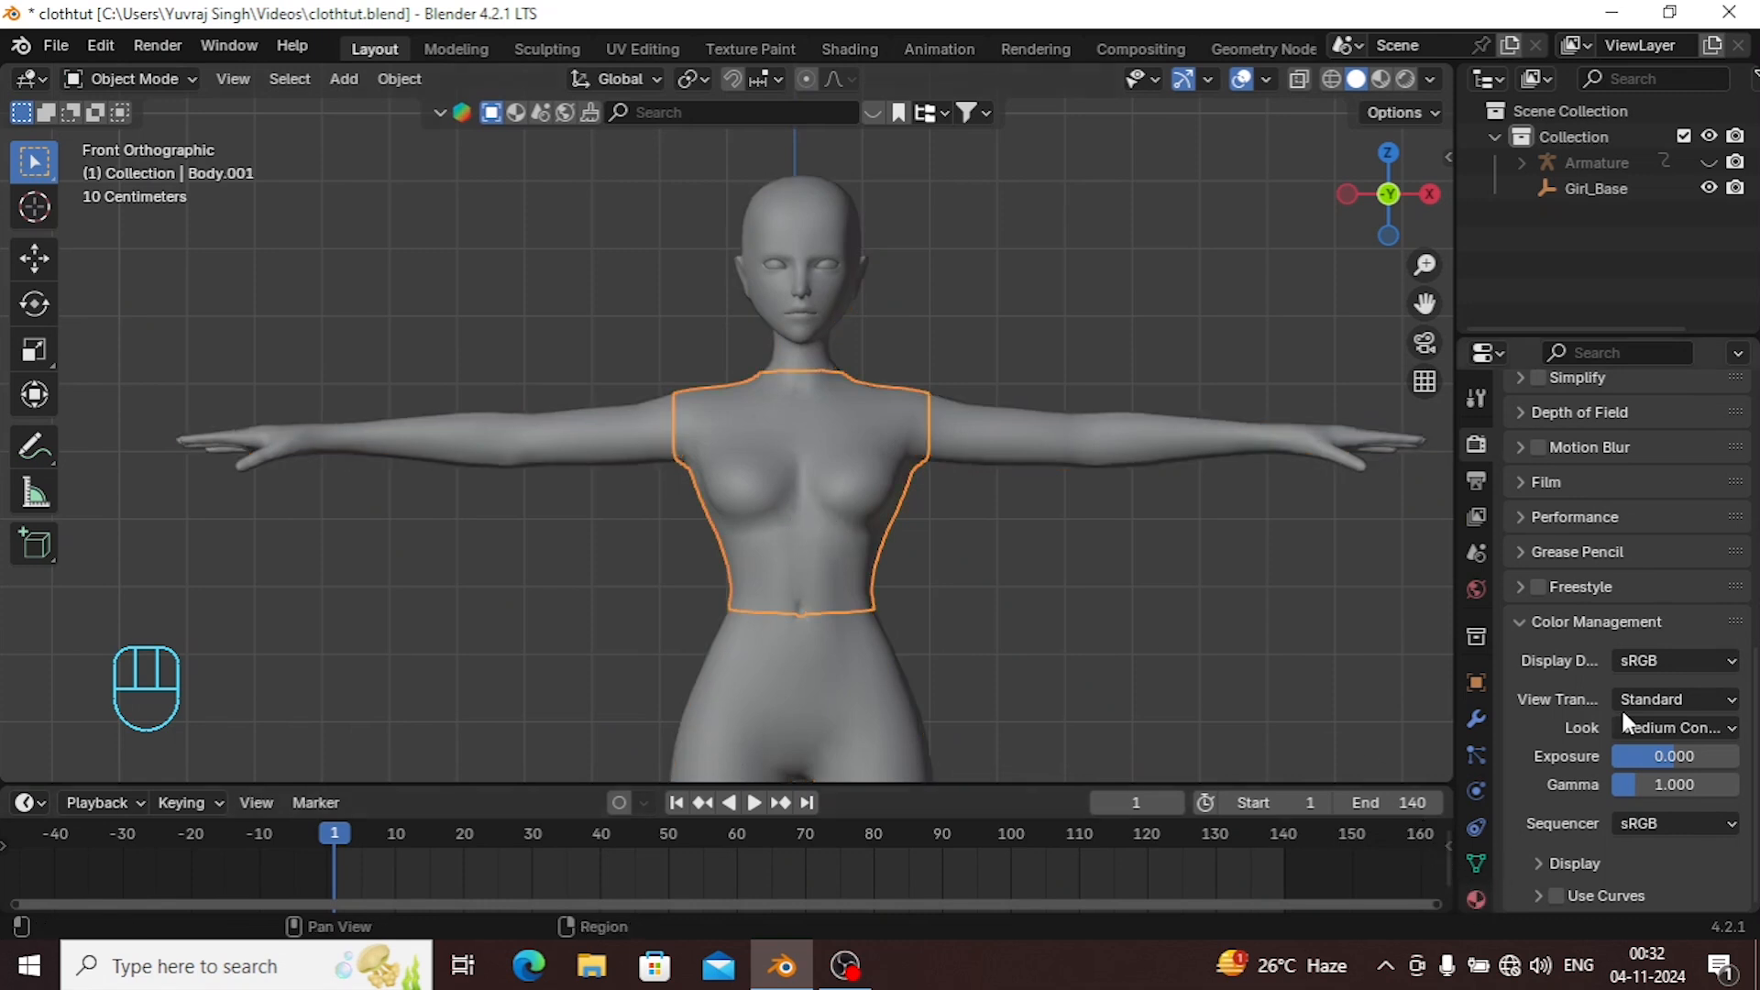
Replace the torso piece's Girl_Base_SG material with a new one and set its viewport display color to blue.
click(1476, 899)
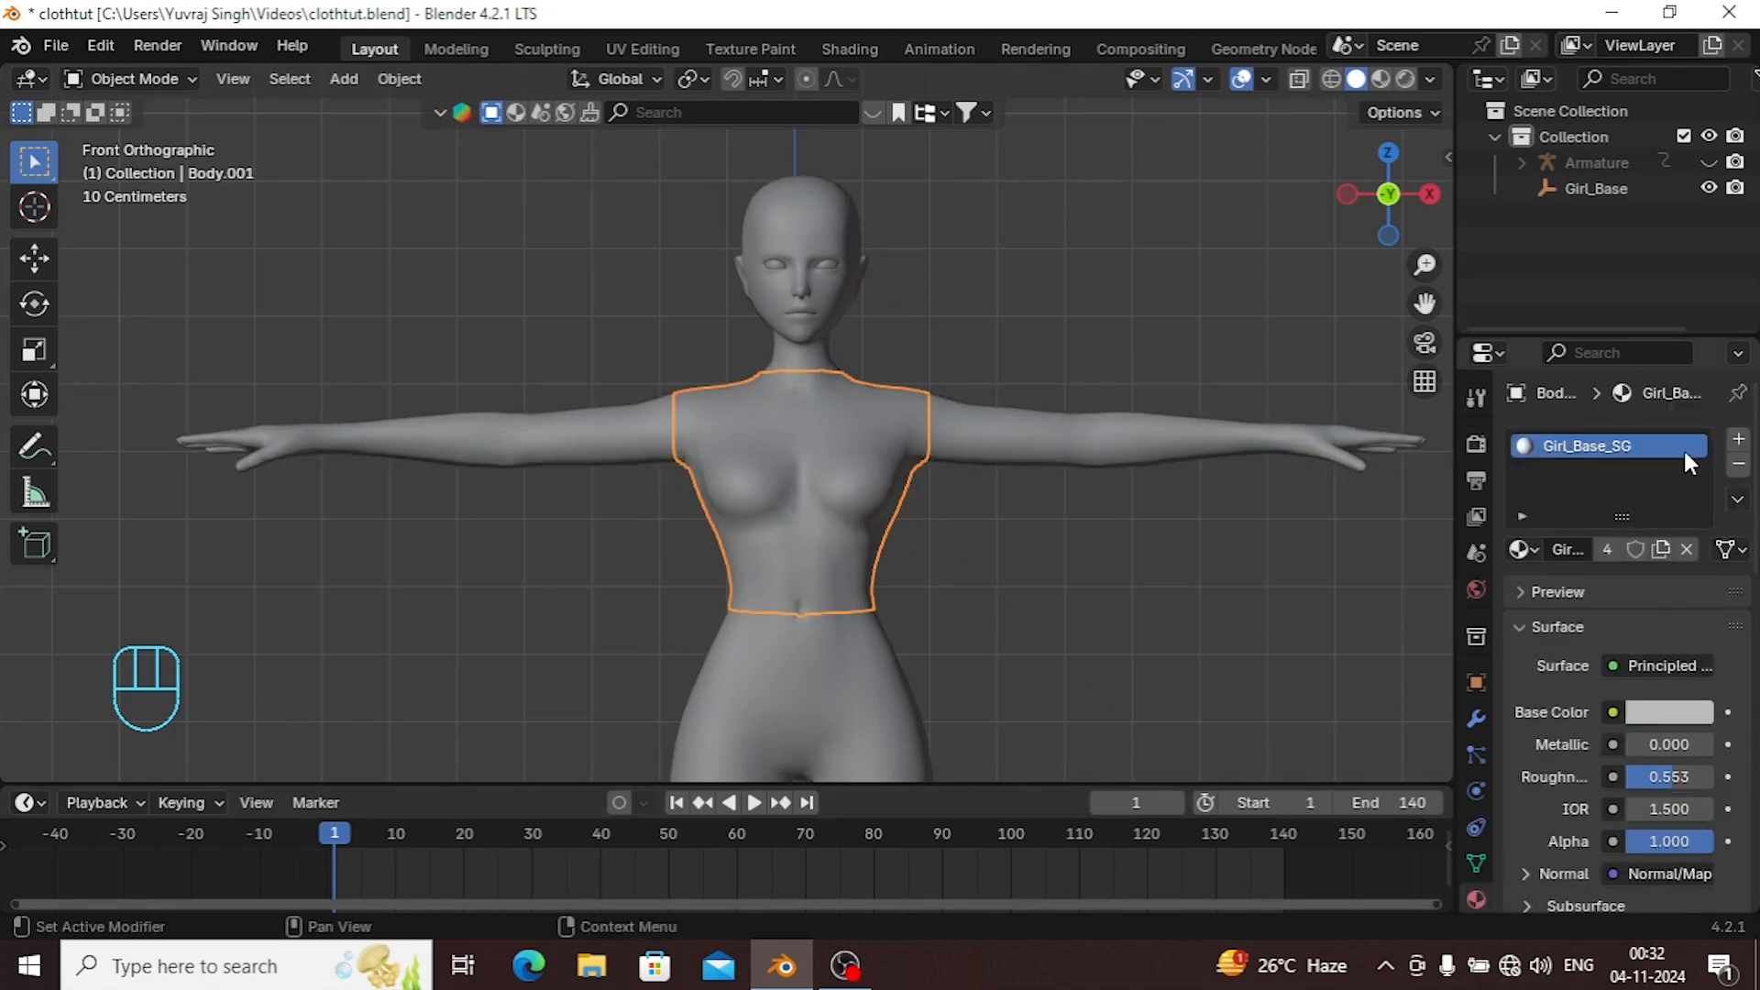
click(1739, 467)
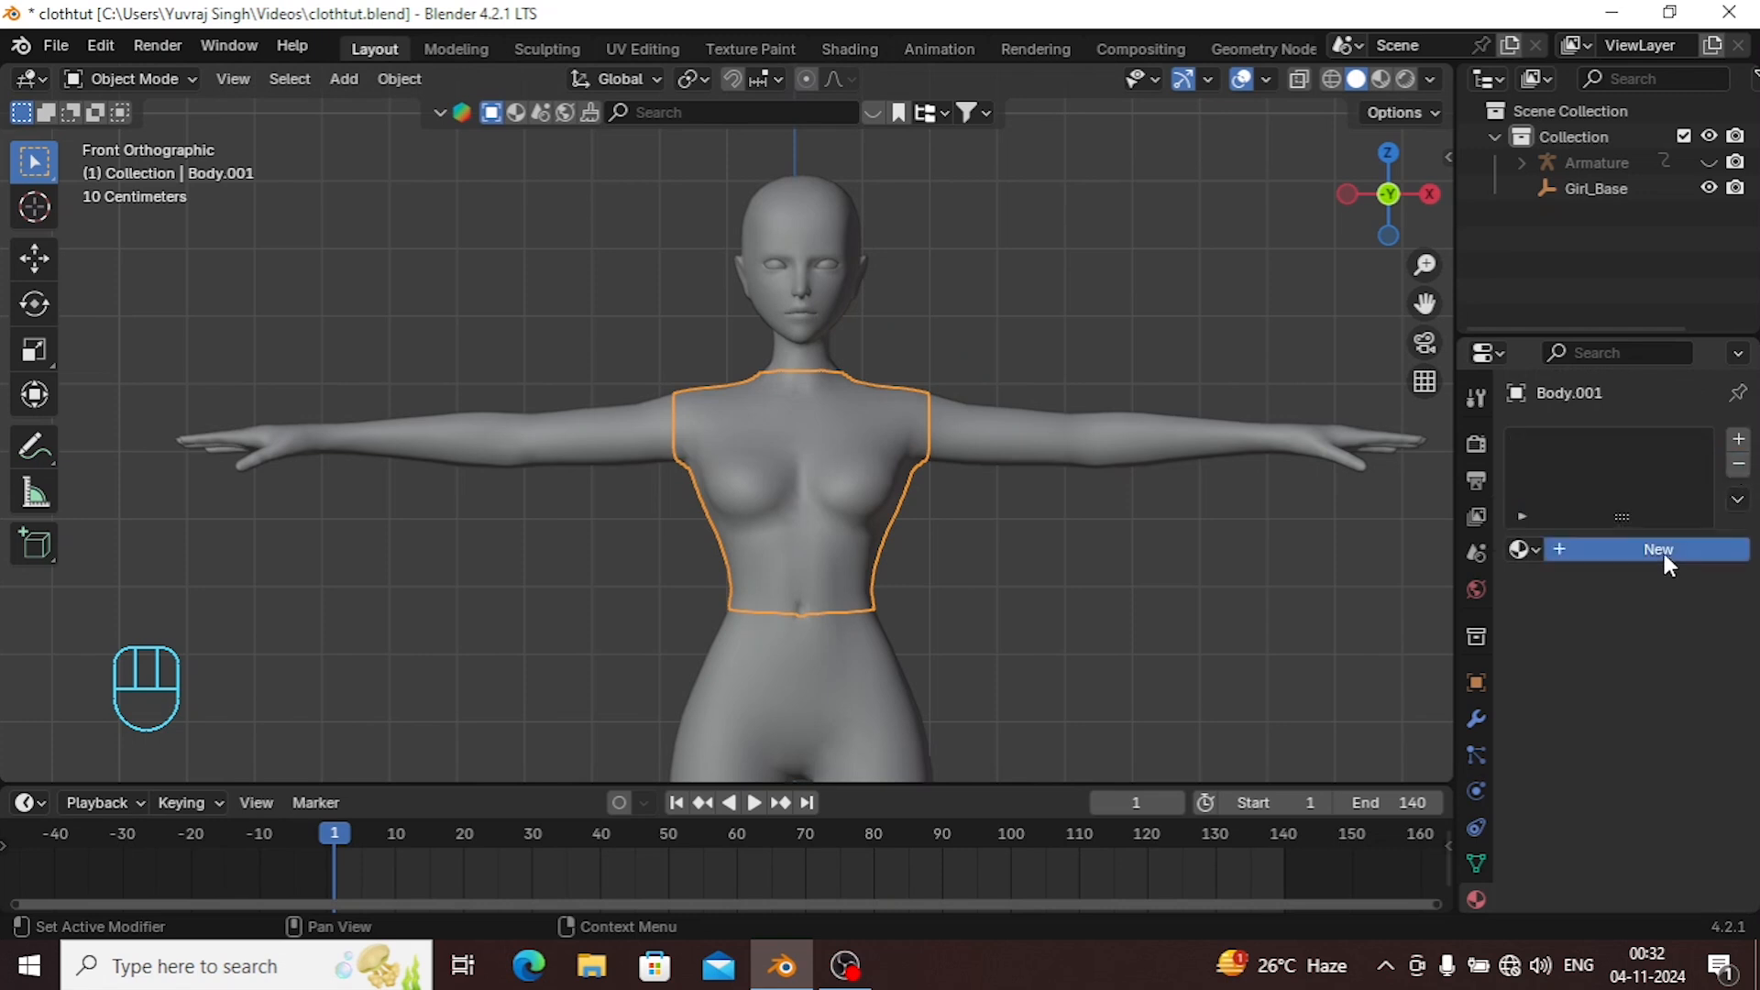
click(1659, 549)
scroll(1653, 639, down, 15)
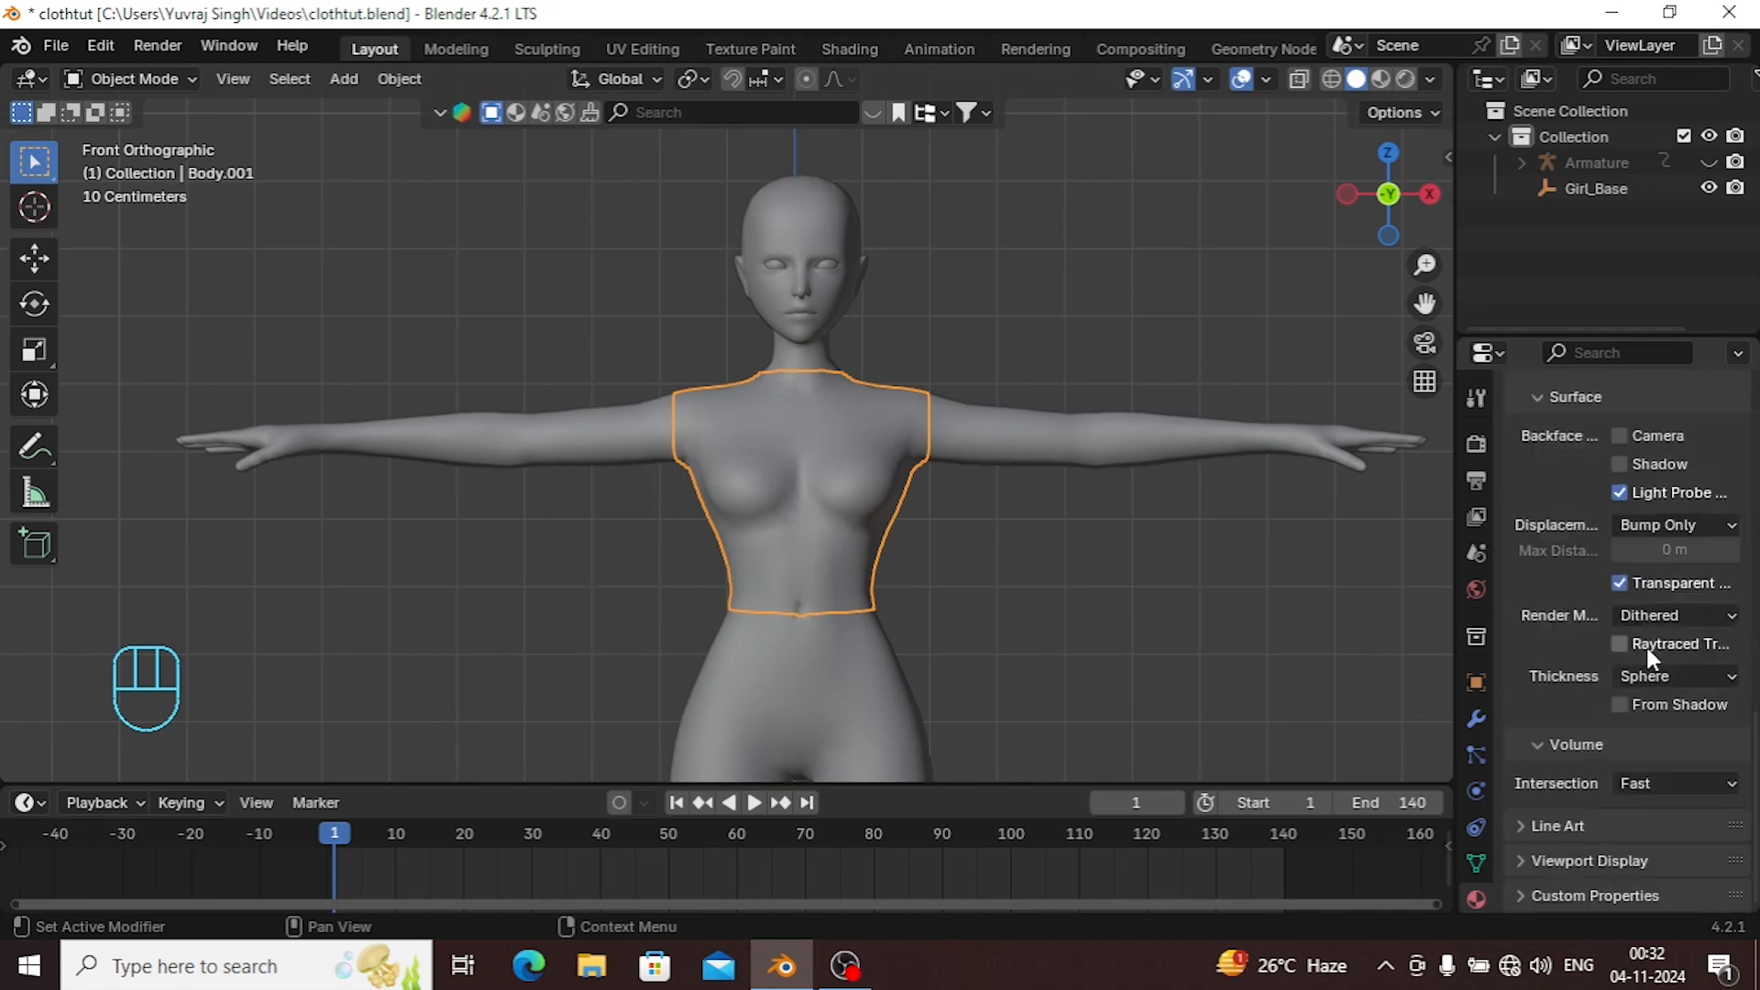
click(1522, 862)
scroll(1549, 829, down, 3)
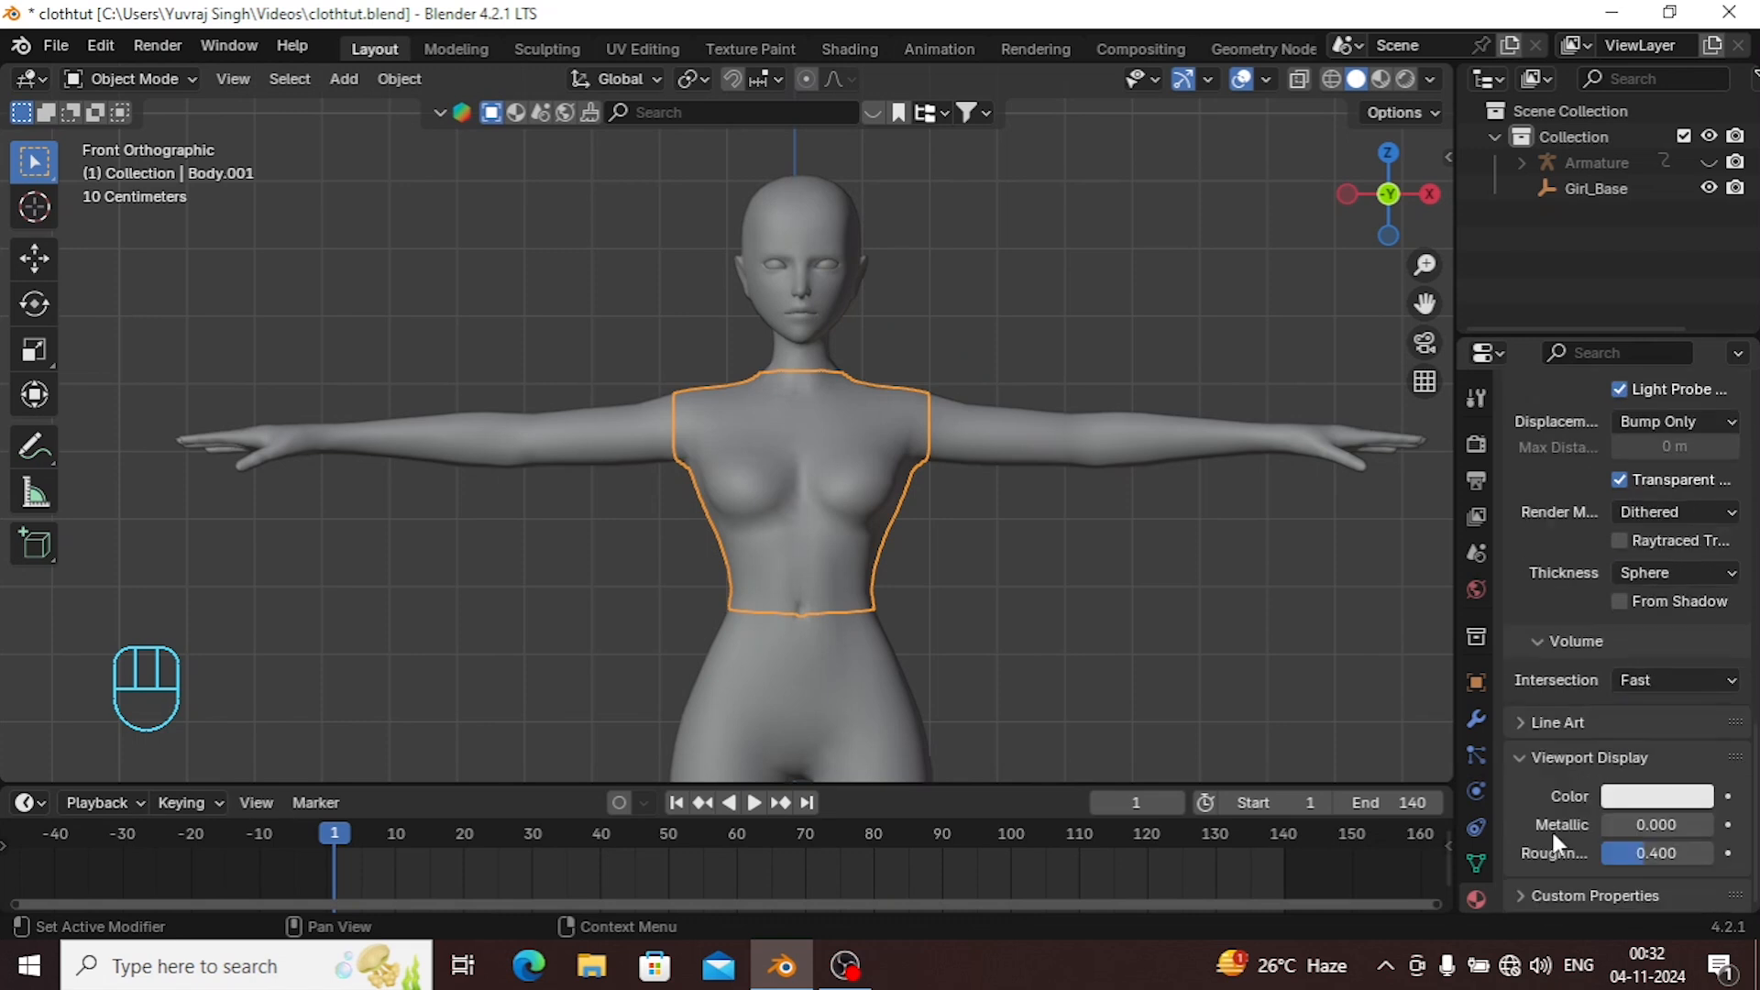
click(1663, 797)
drag(1640, 463, 1650, 437)
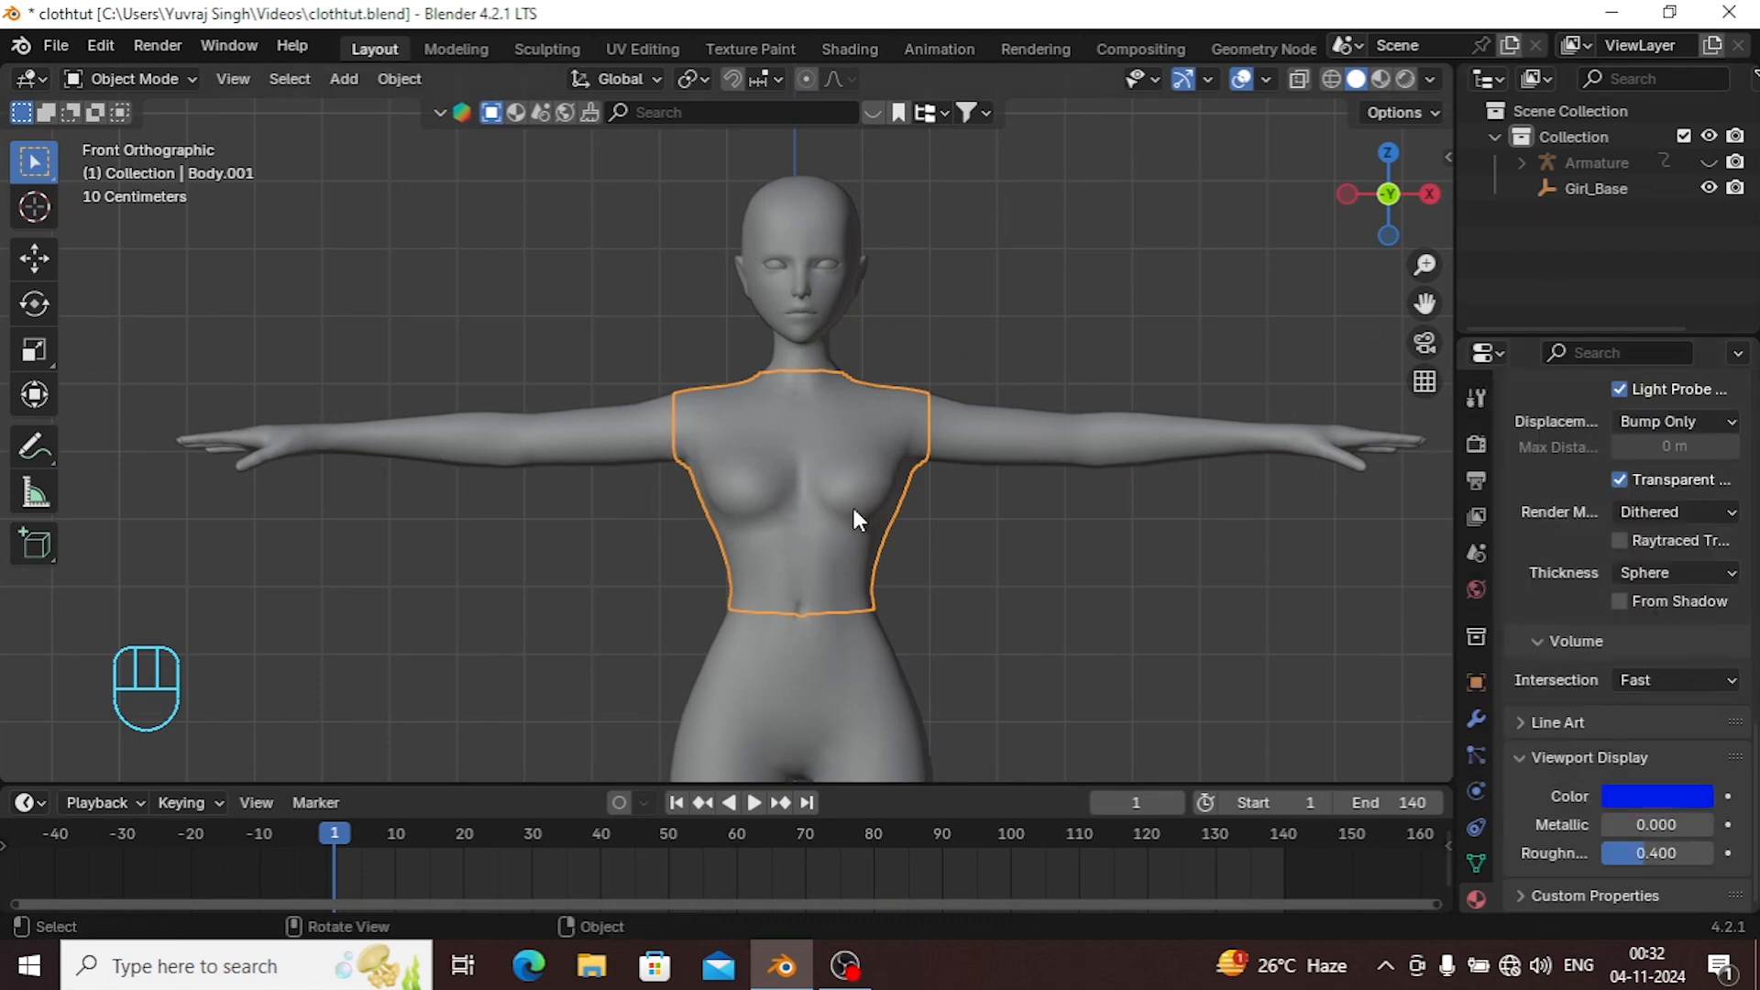
Set the torso piece's origin to its geometry.
middle_drag(878, 443, 1024, 520)
key(KP_1)
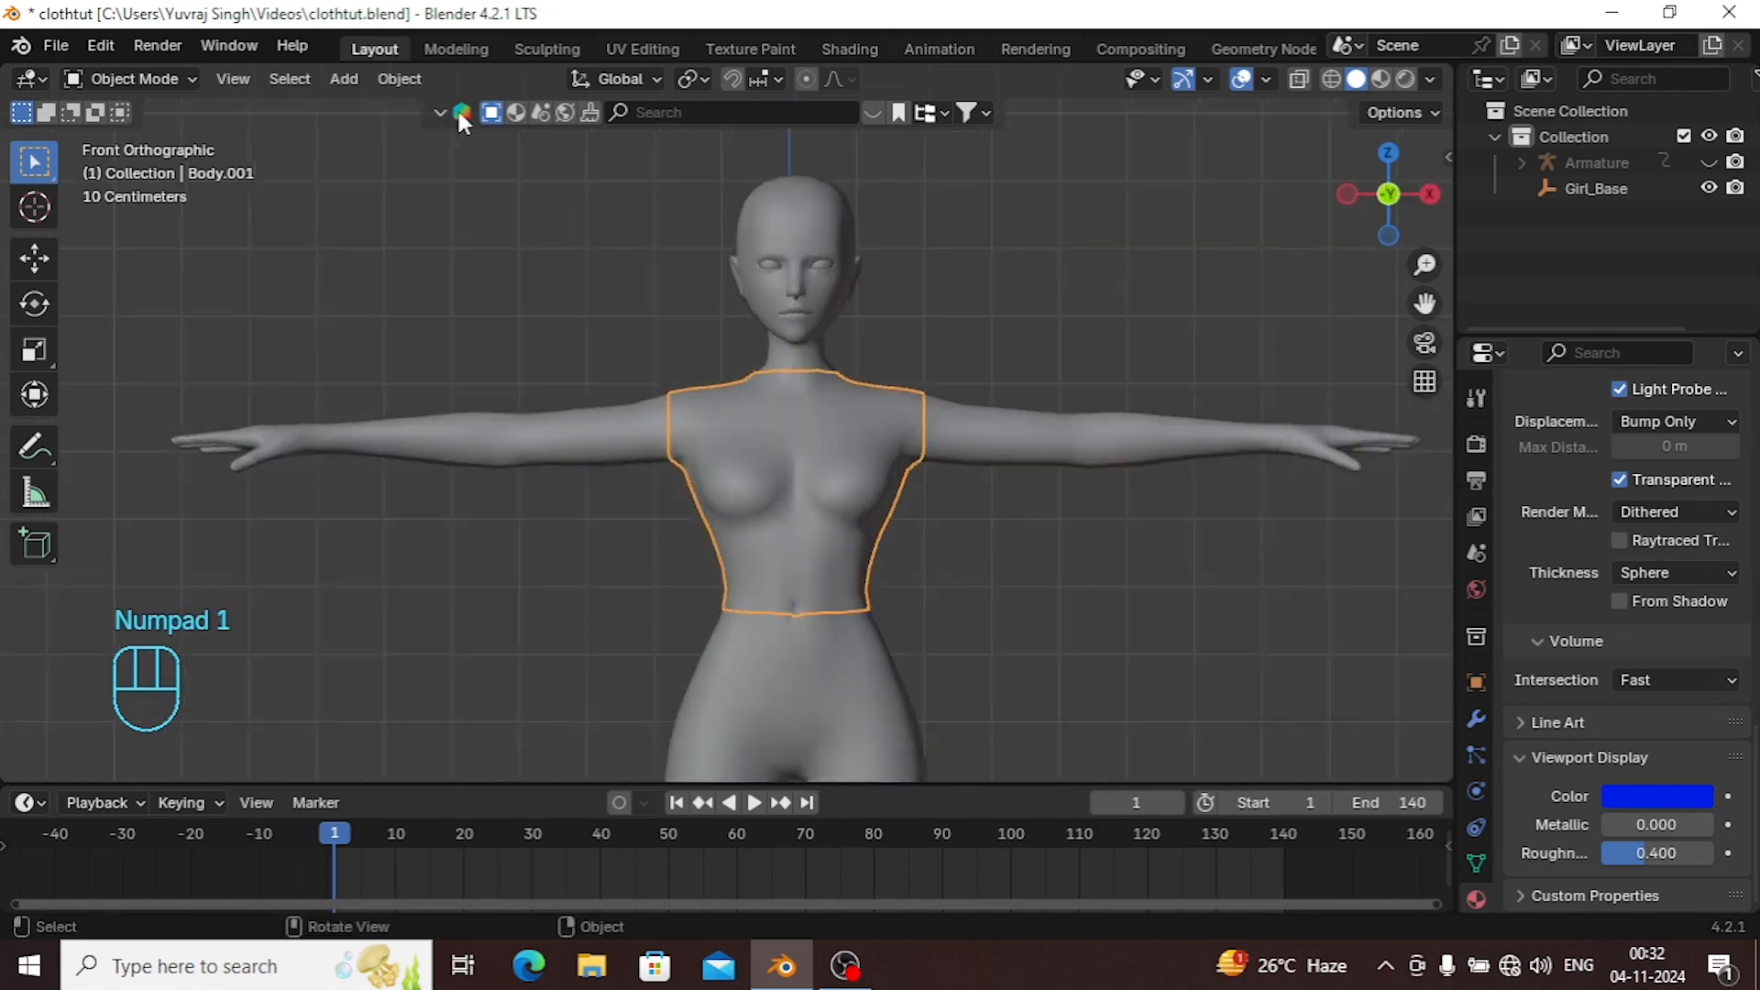
click(399, 79)
mouse_move(453, 134)
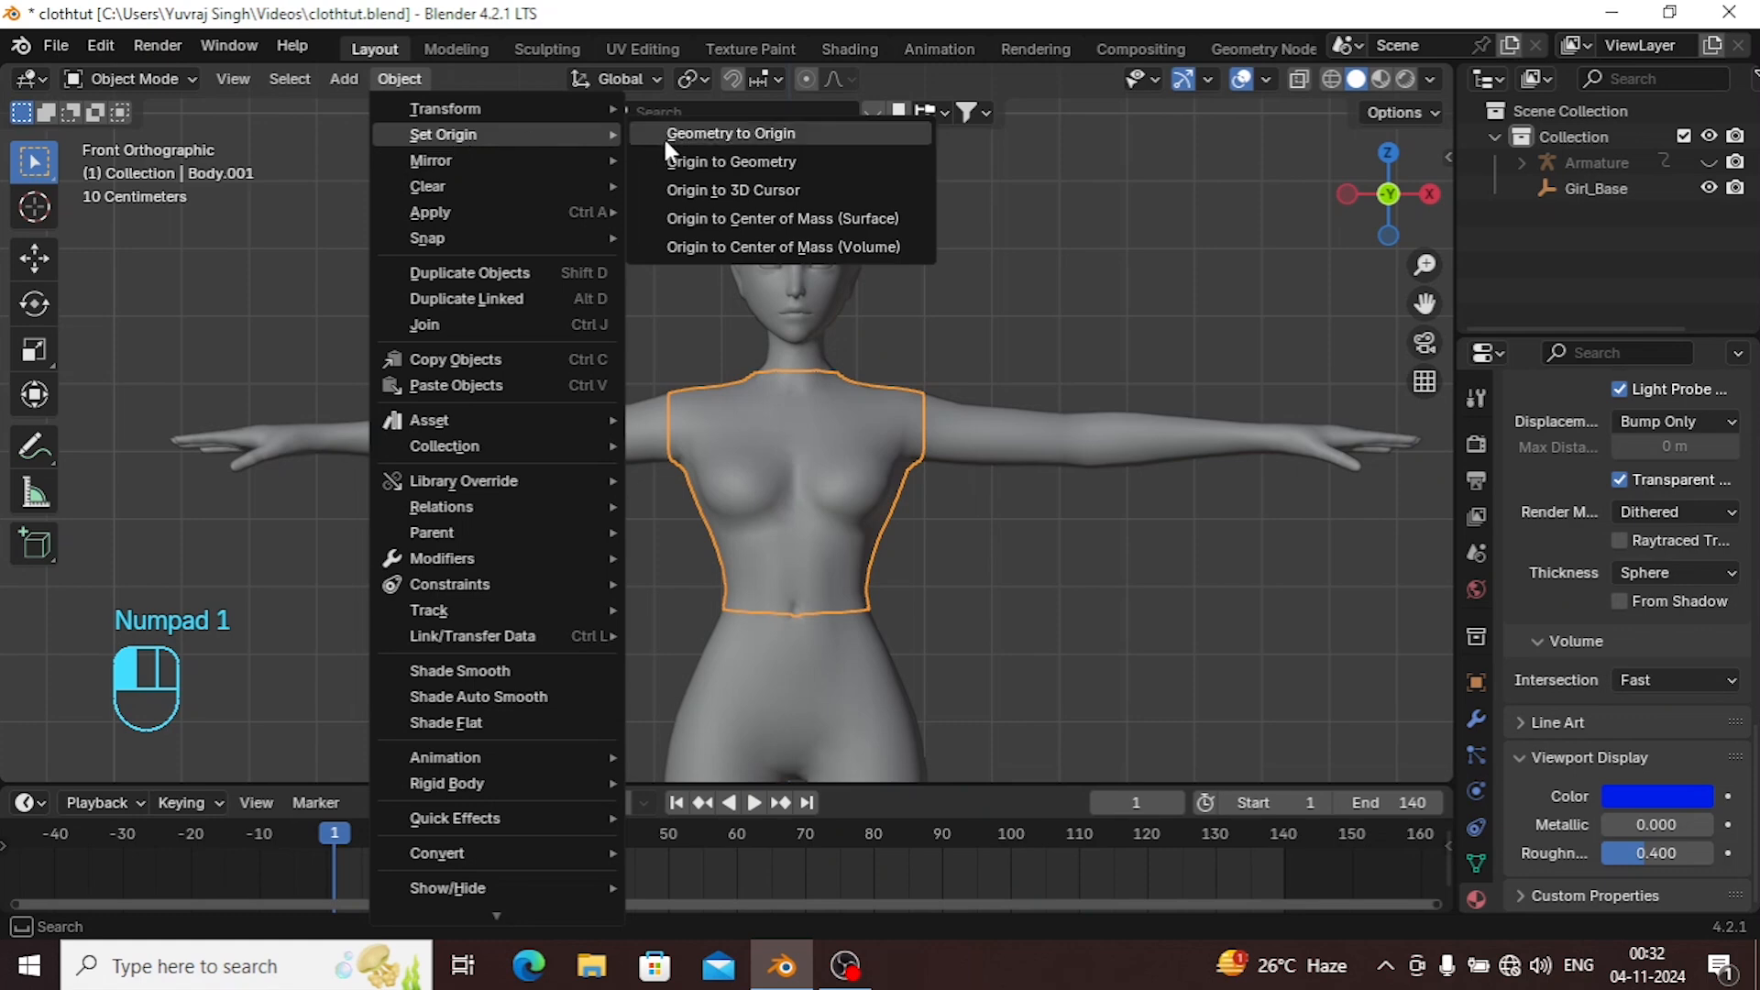
click(702, 160)
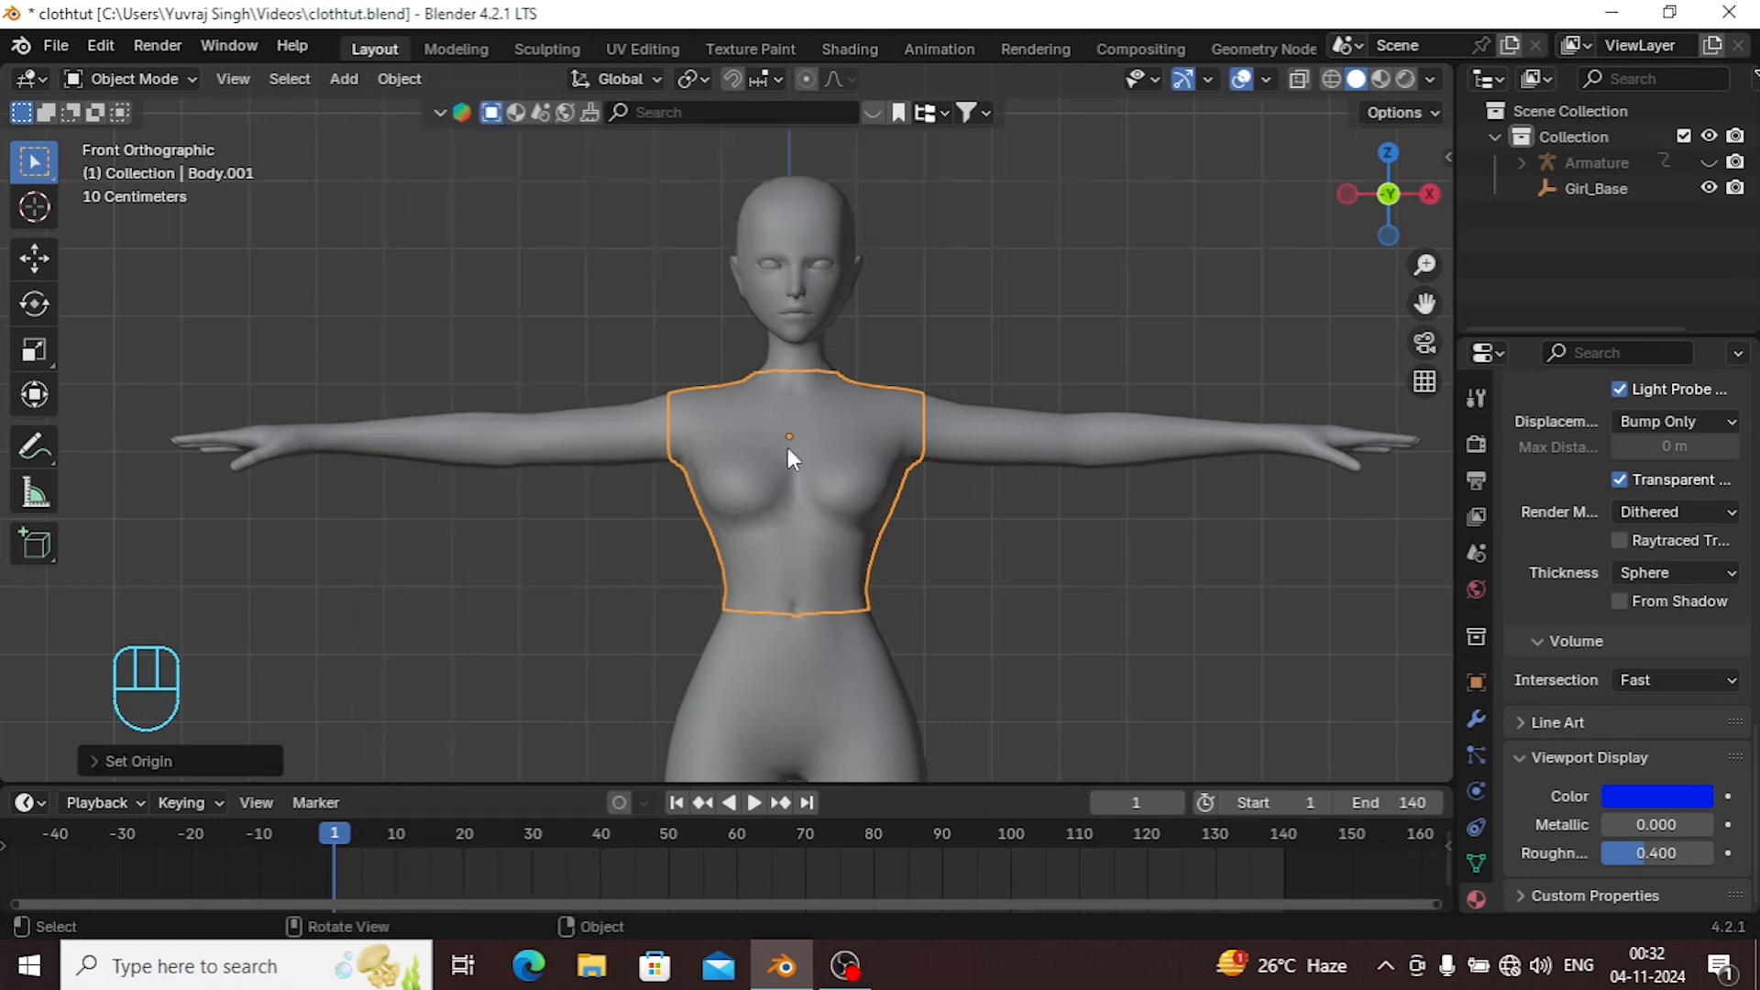
Scale the torso piece up uniformly by about 1.01 so it sits just outside the body.
scroll(1018, 563, up, 1)
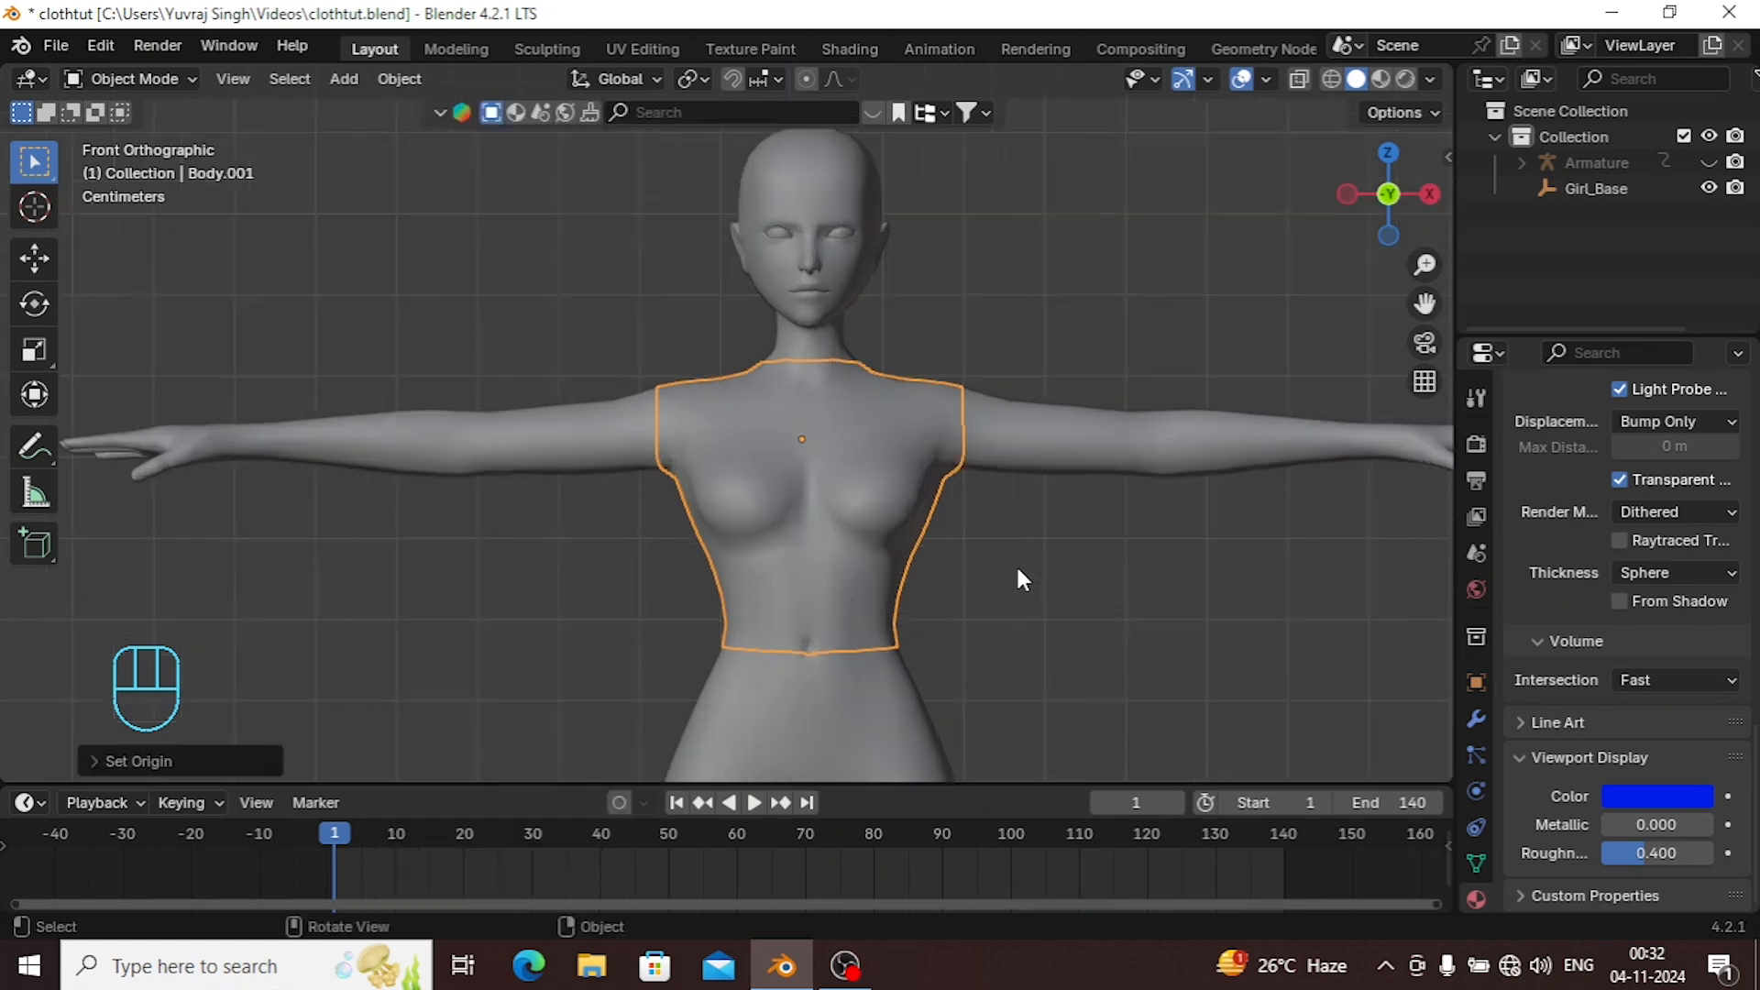
key(s)
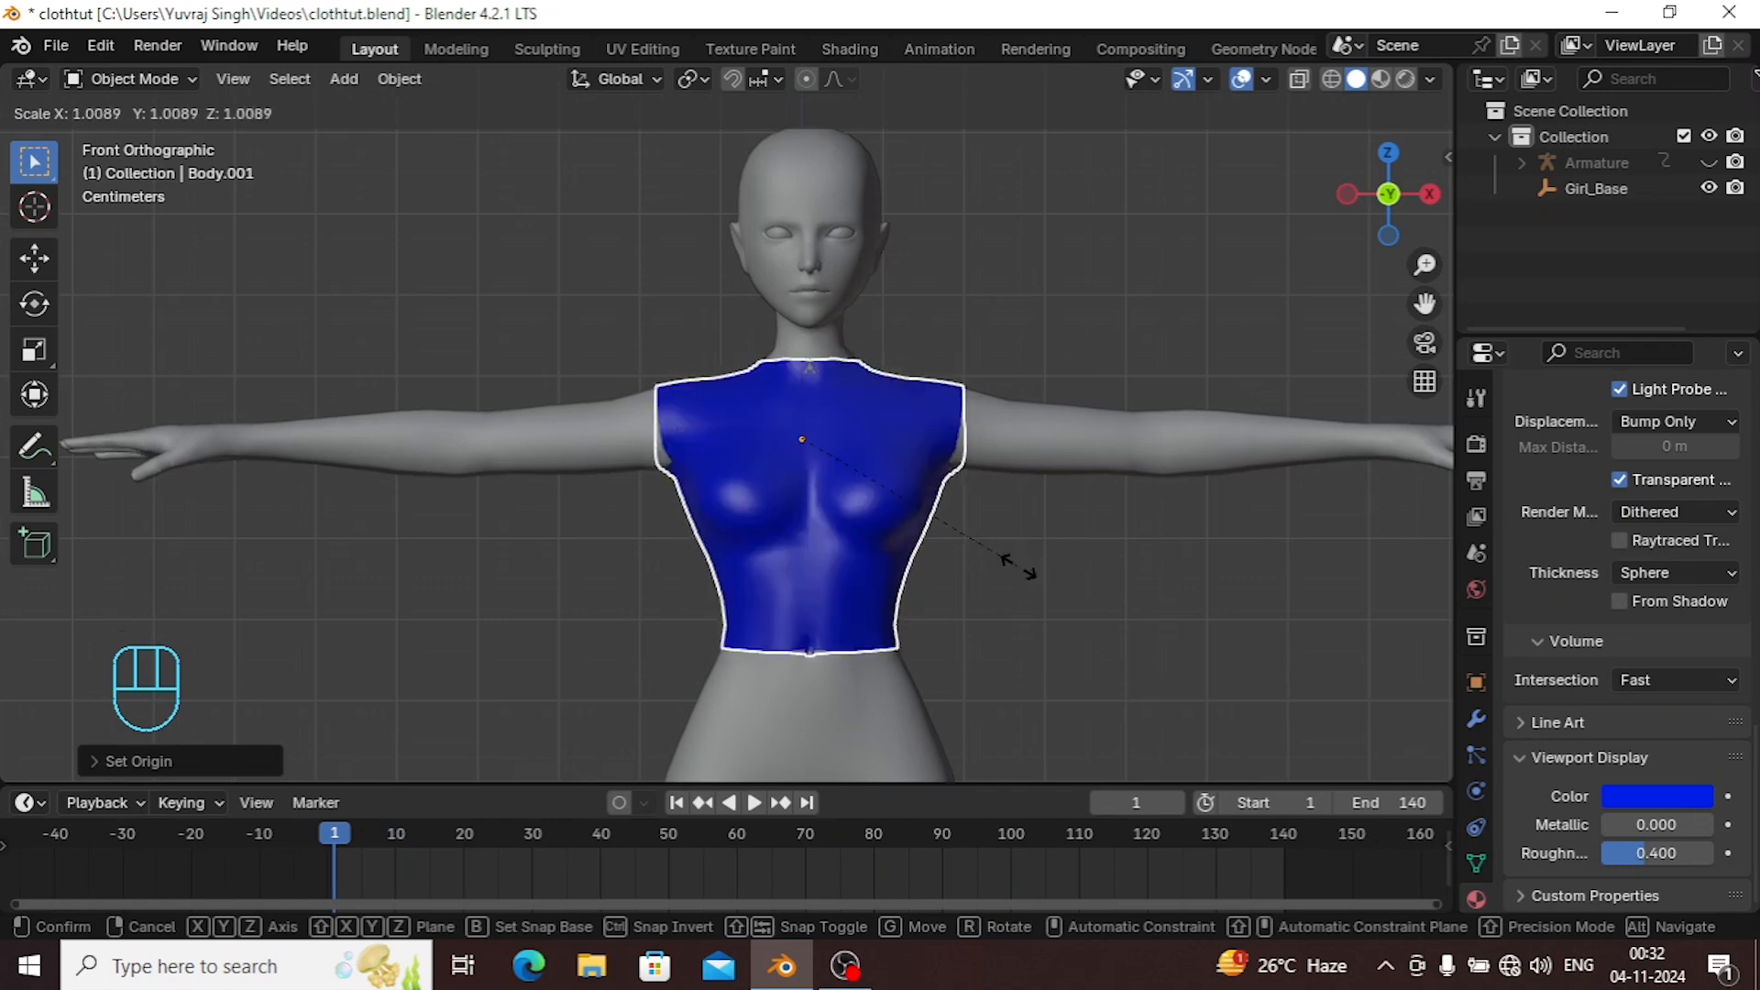
click(1020, 565)
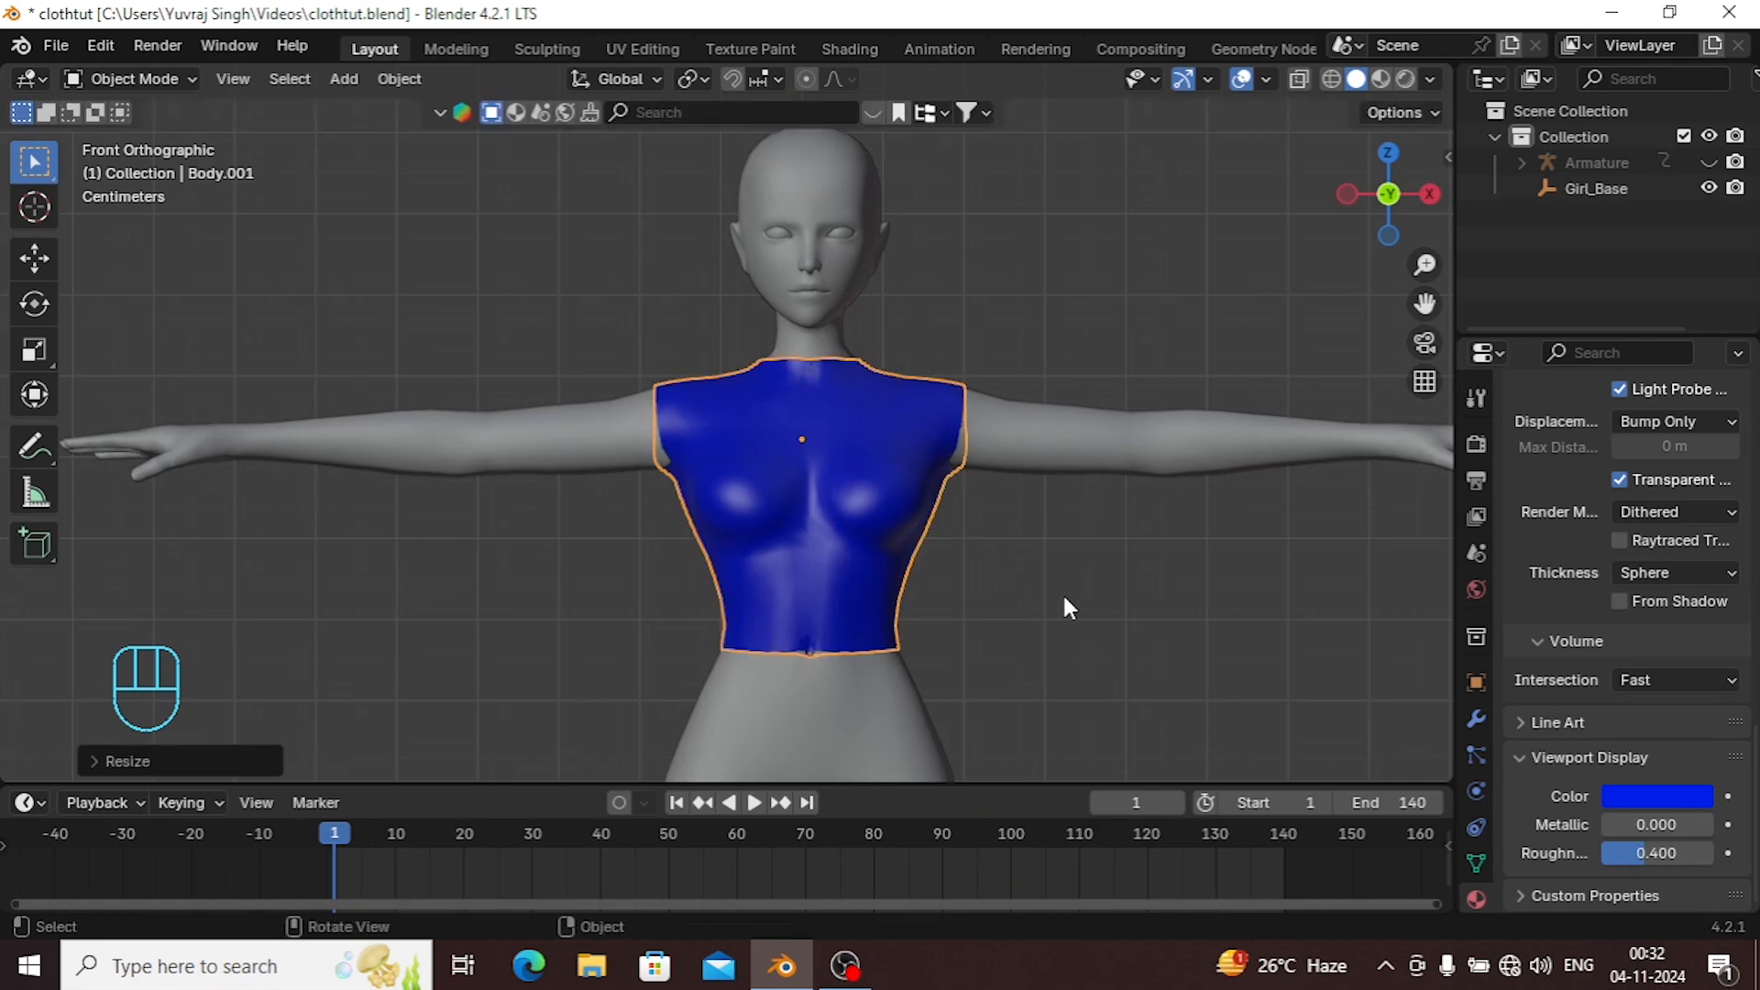
scroll(782, 547, up, 3)
middle_drag(782, 547, 755, 480)
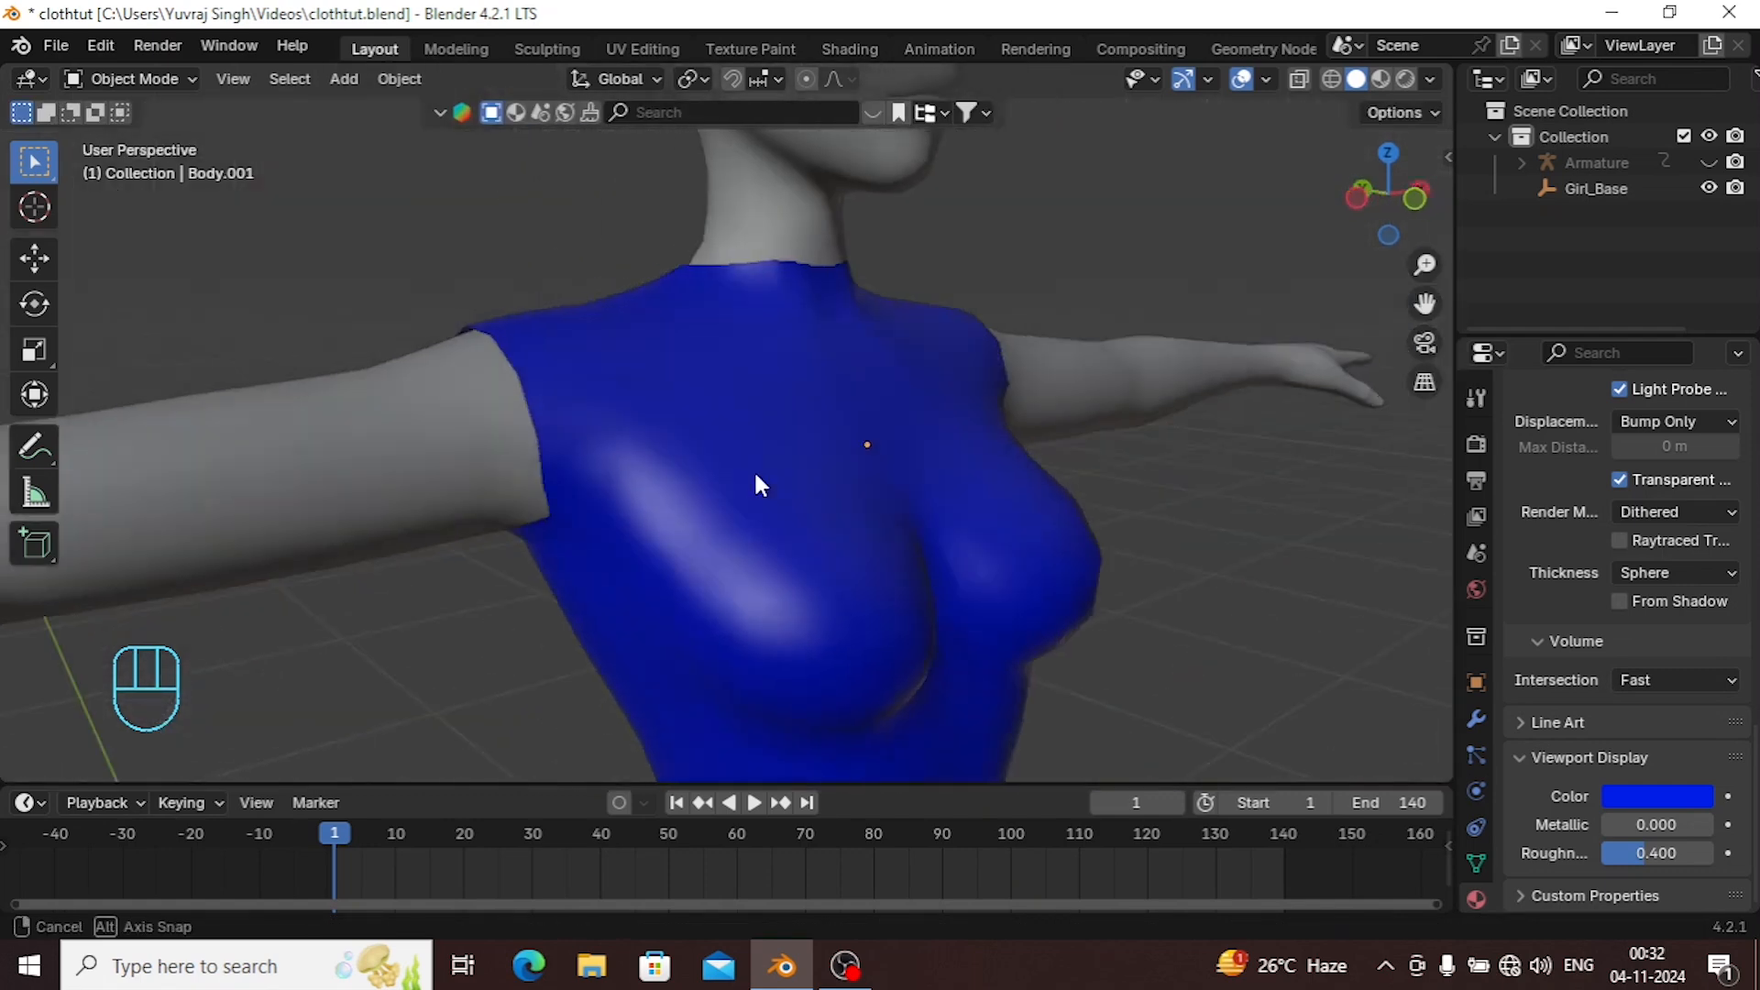
scroll(865, 483, down, 5)
click(823, 459)
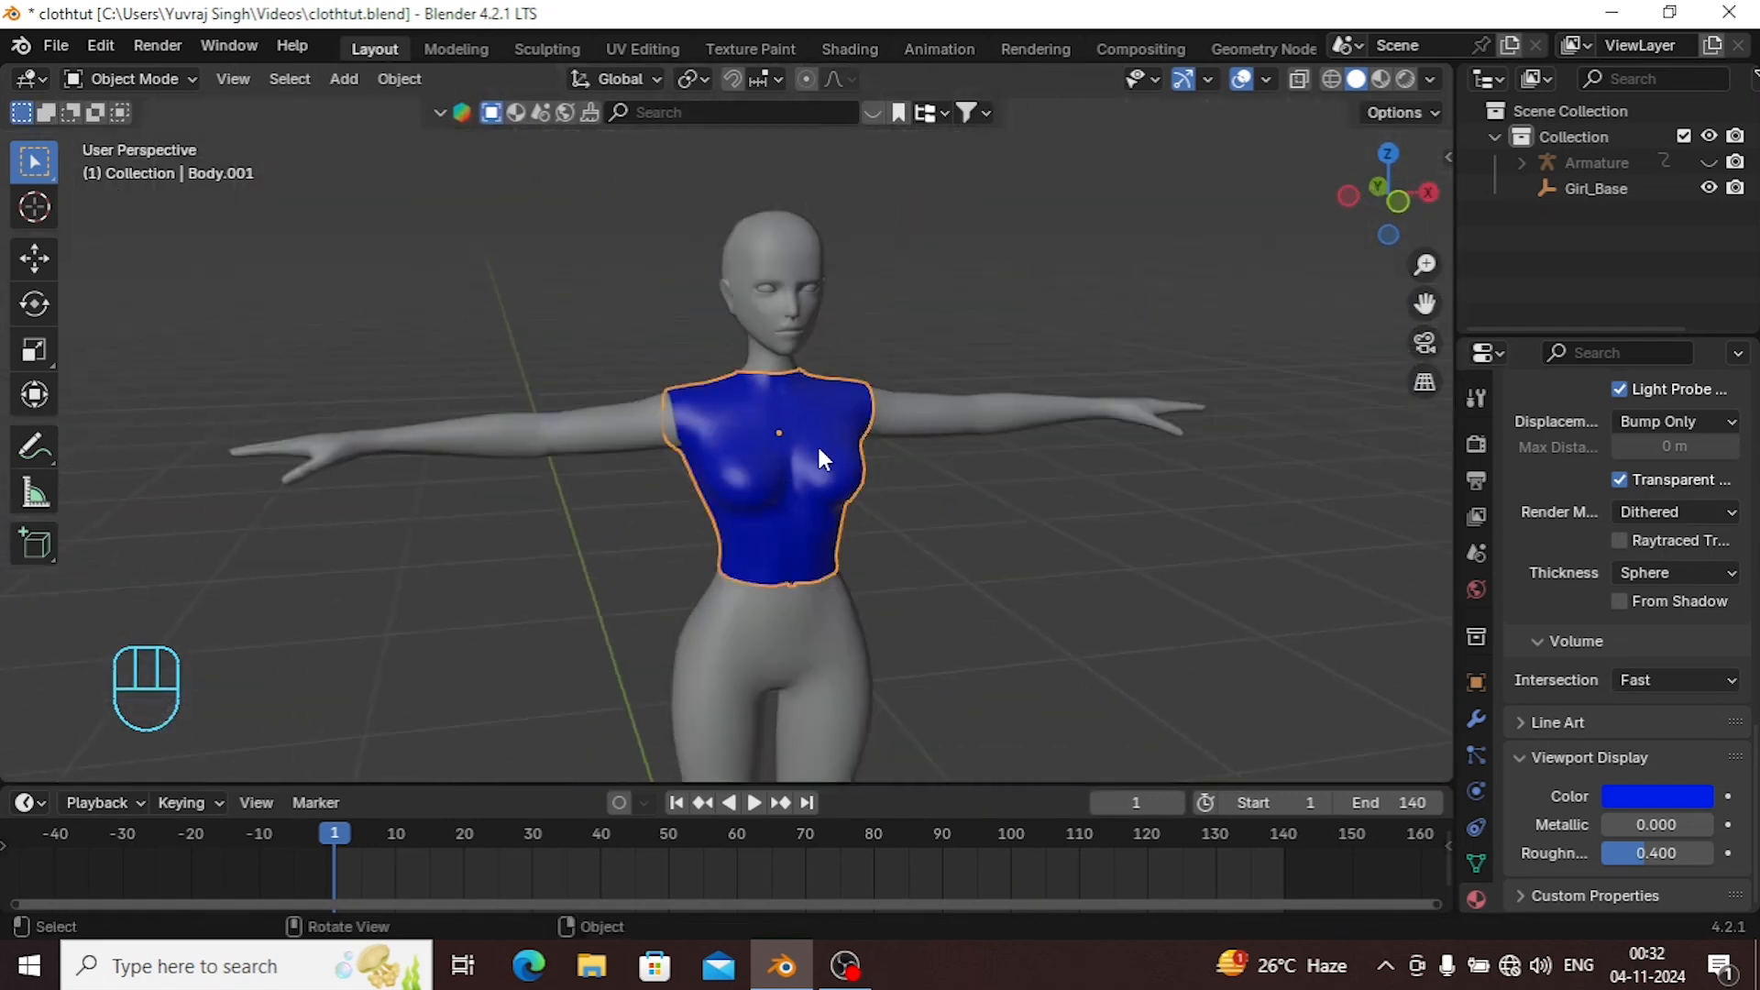
In Edit Mode, extrude the blue top's bottom edge loop straight down along Z to about knee height.
key(KP_1)
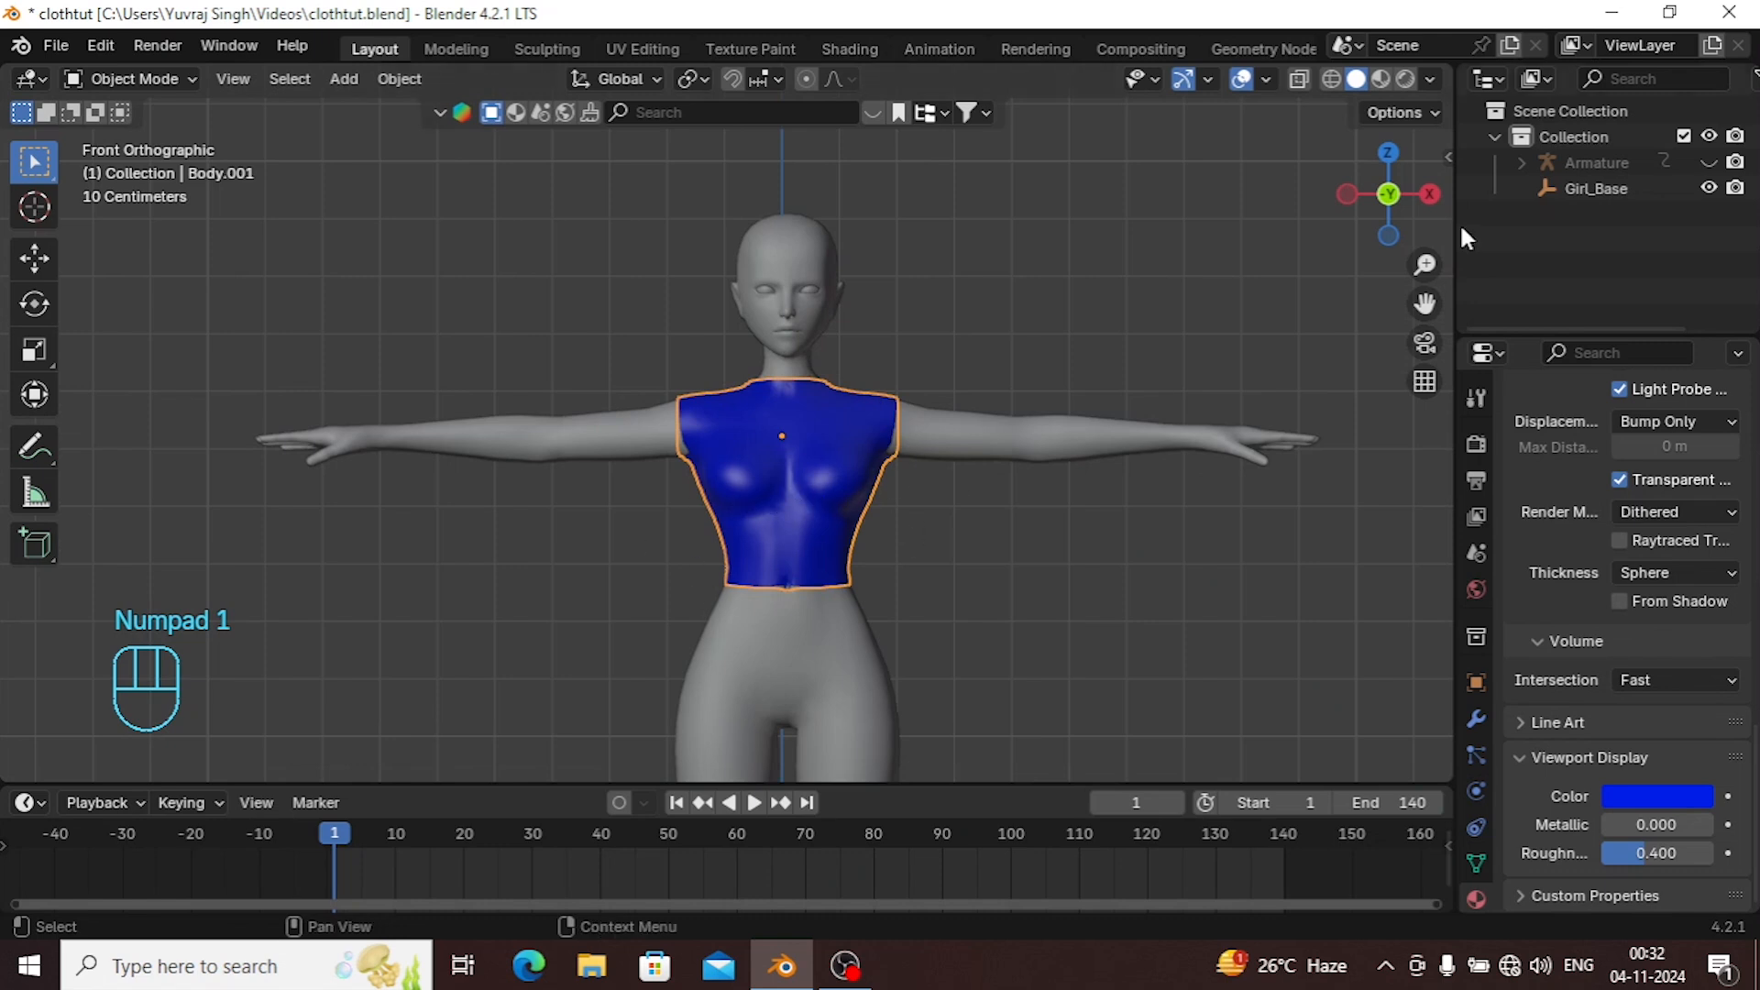
drag(1424, 304, 1390, 128)
scroll(895, 432, up, 1)
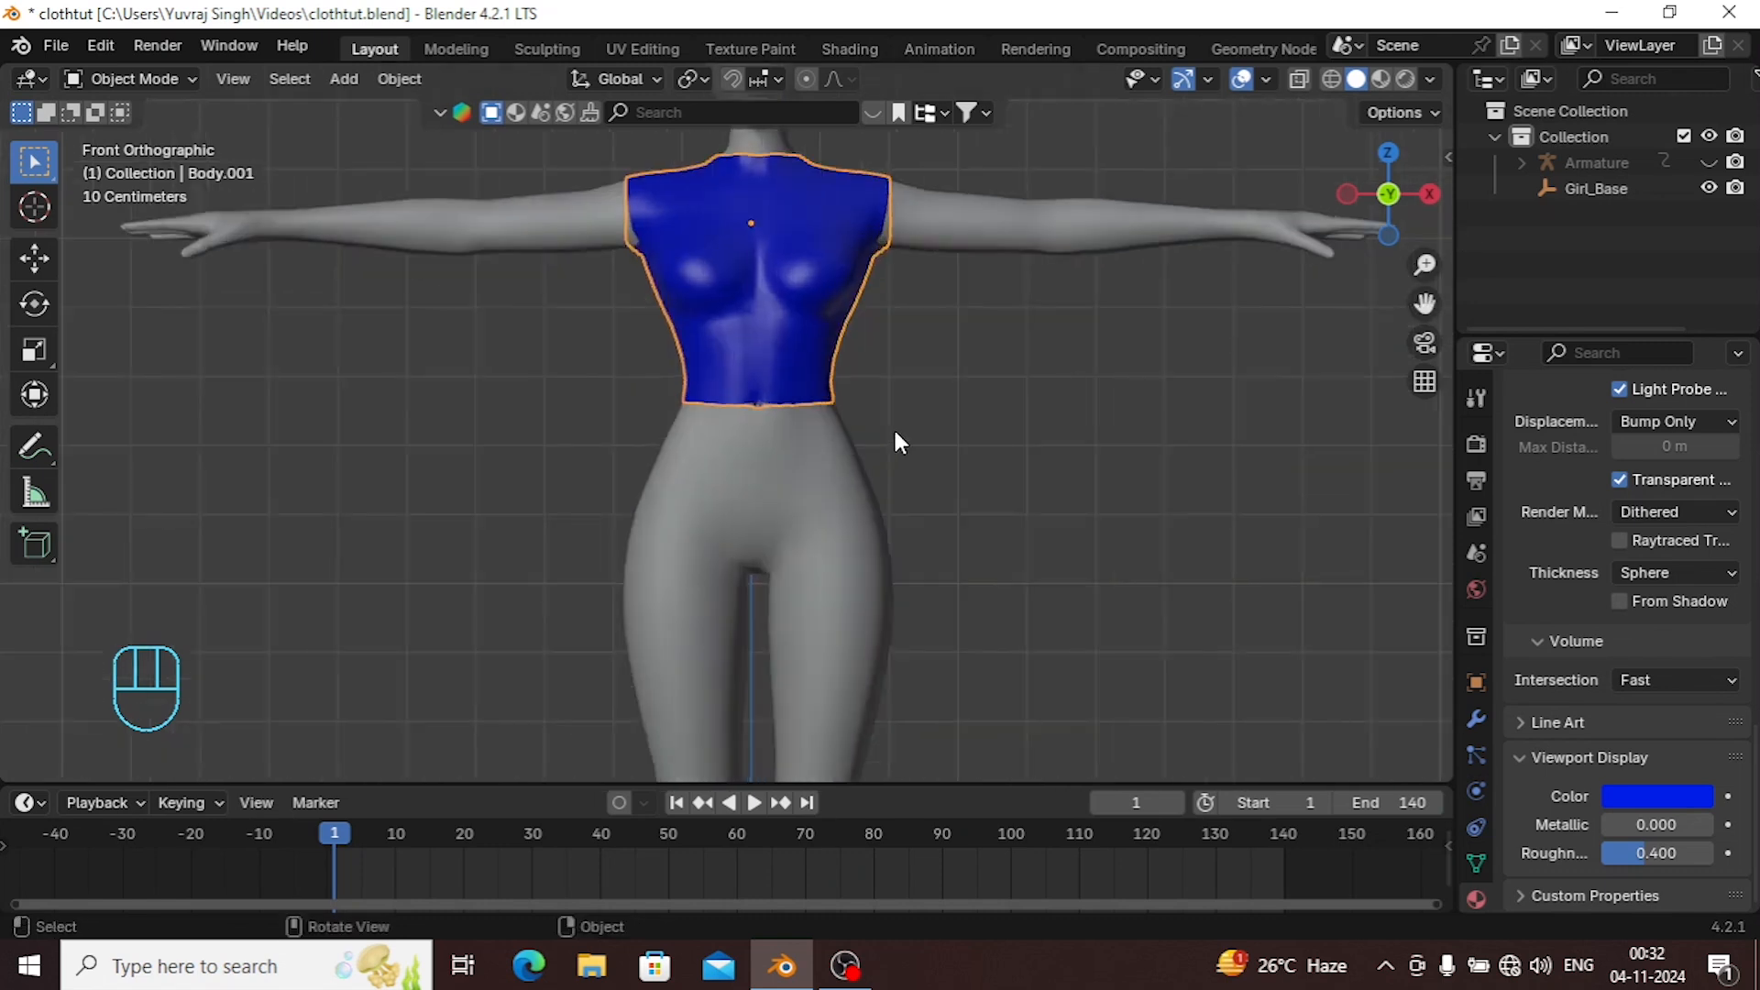
key(Tab)
key(alt)
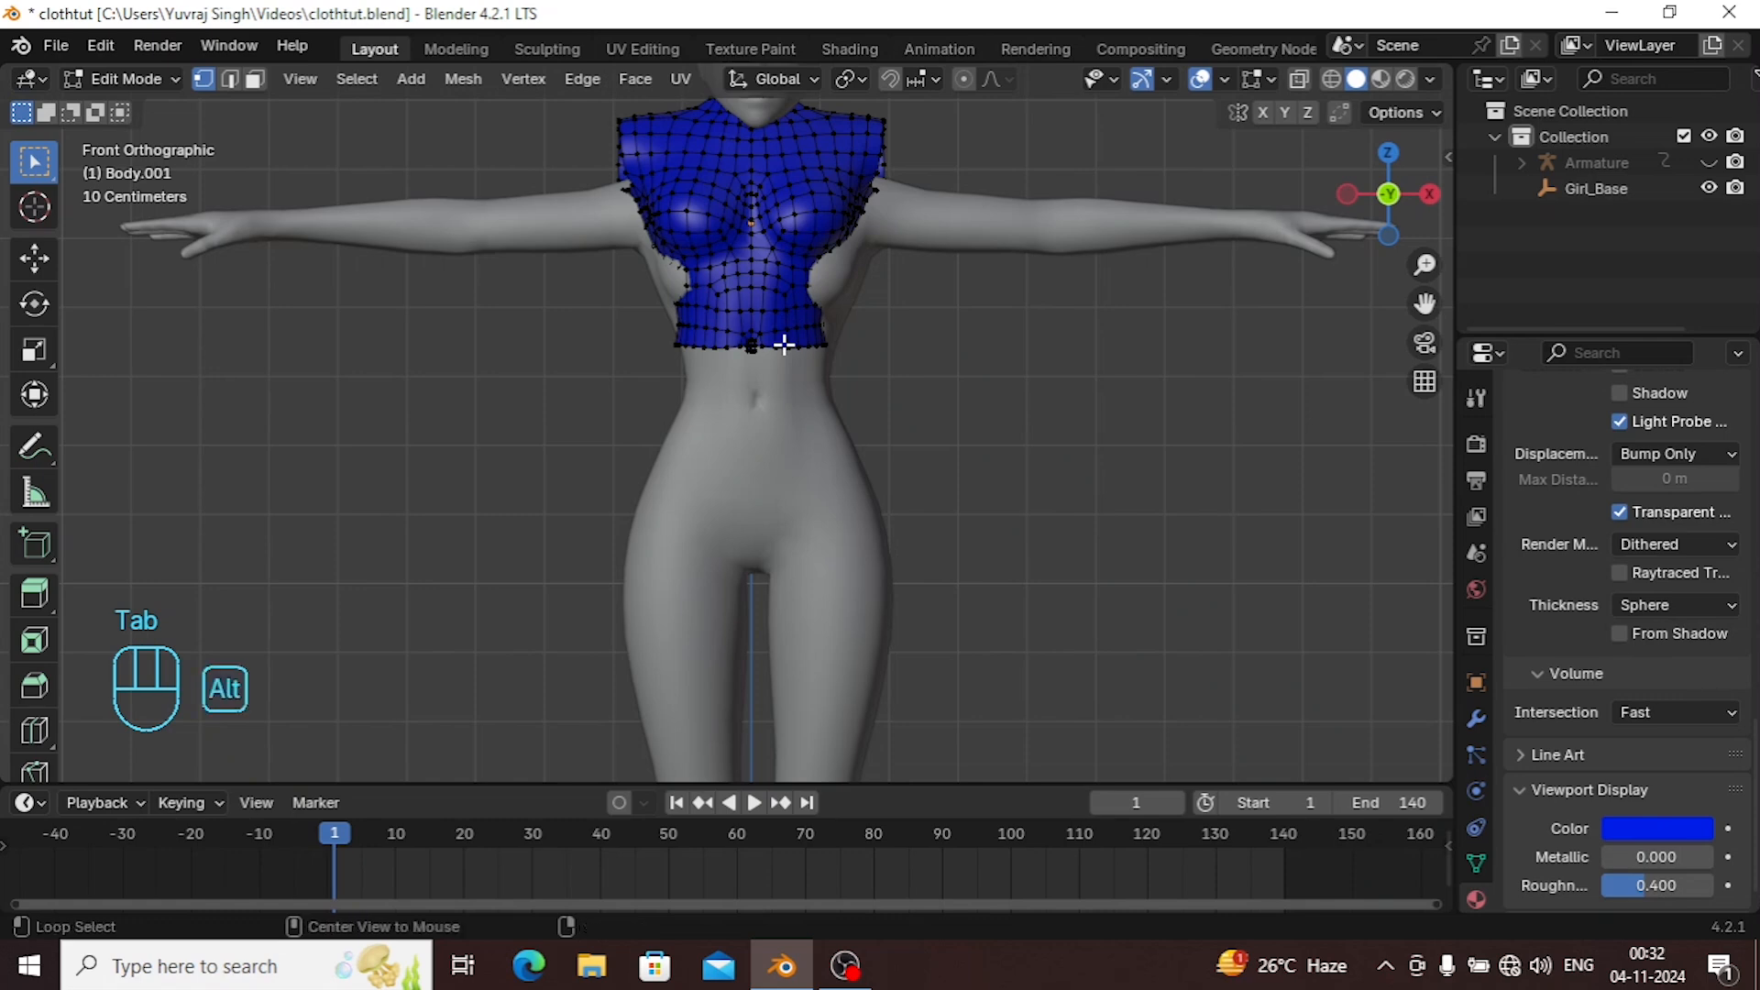
alt+click(794, 348)
scroll(938, 385, down, 4)
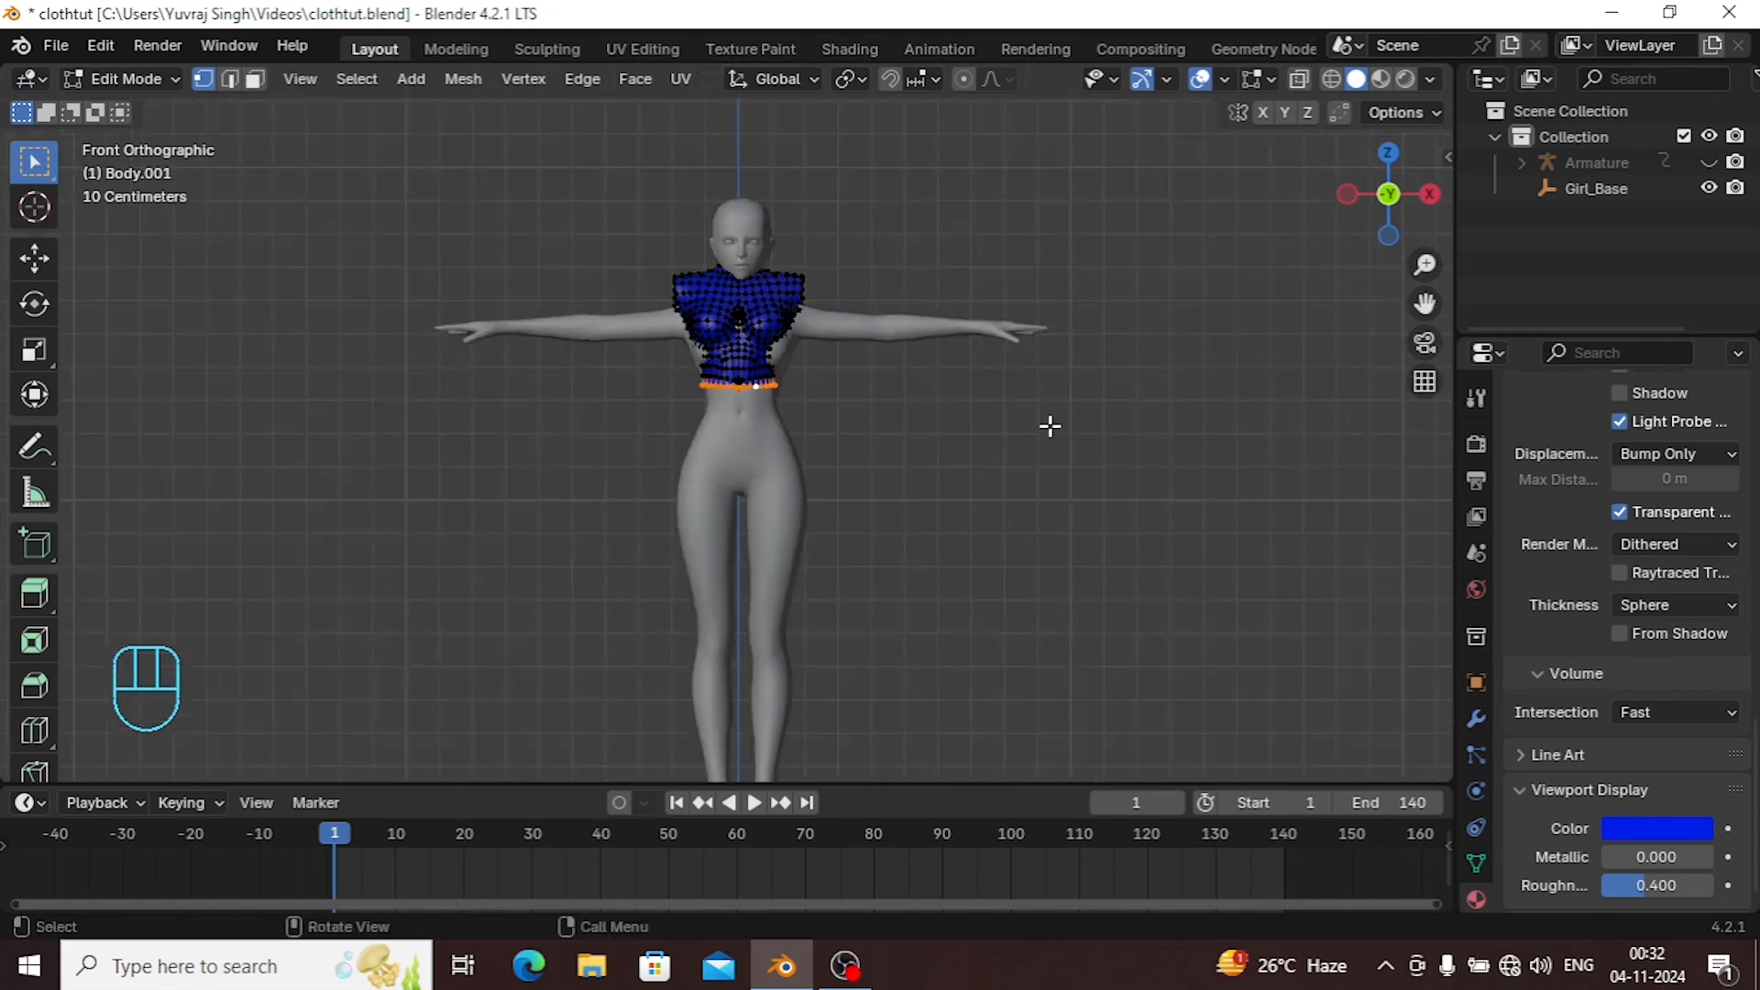
key(e)
key(z)
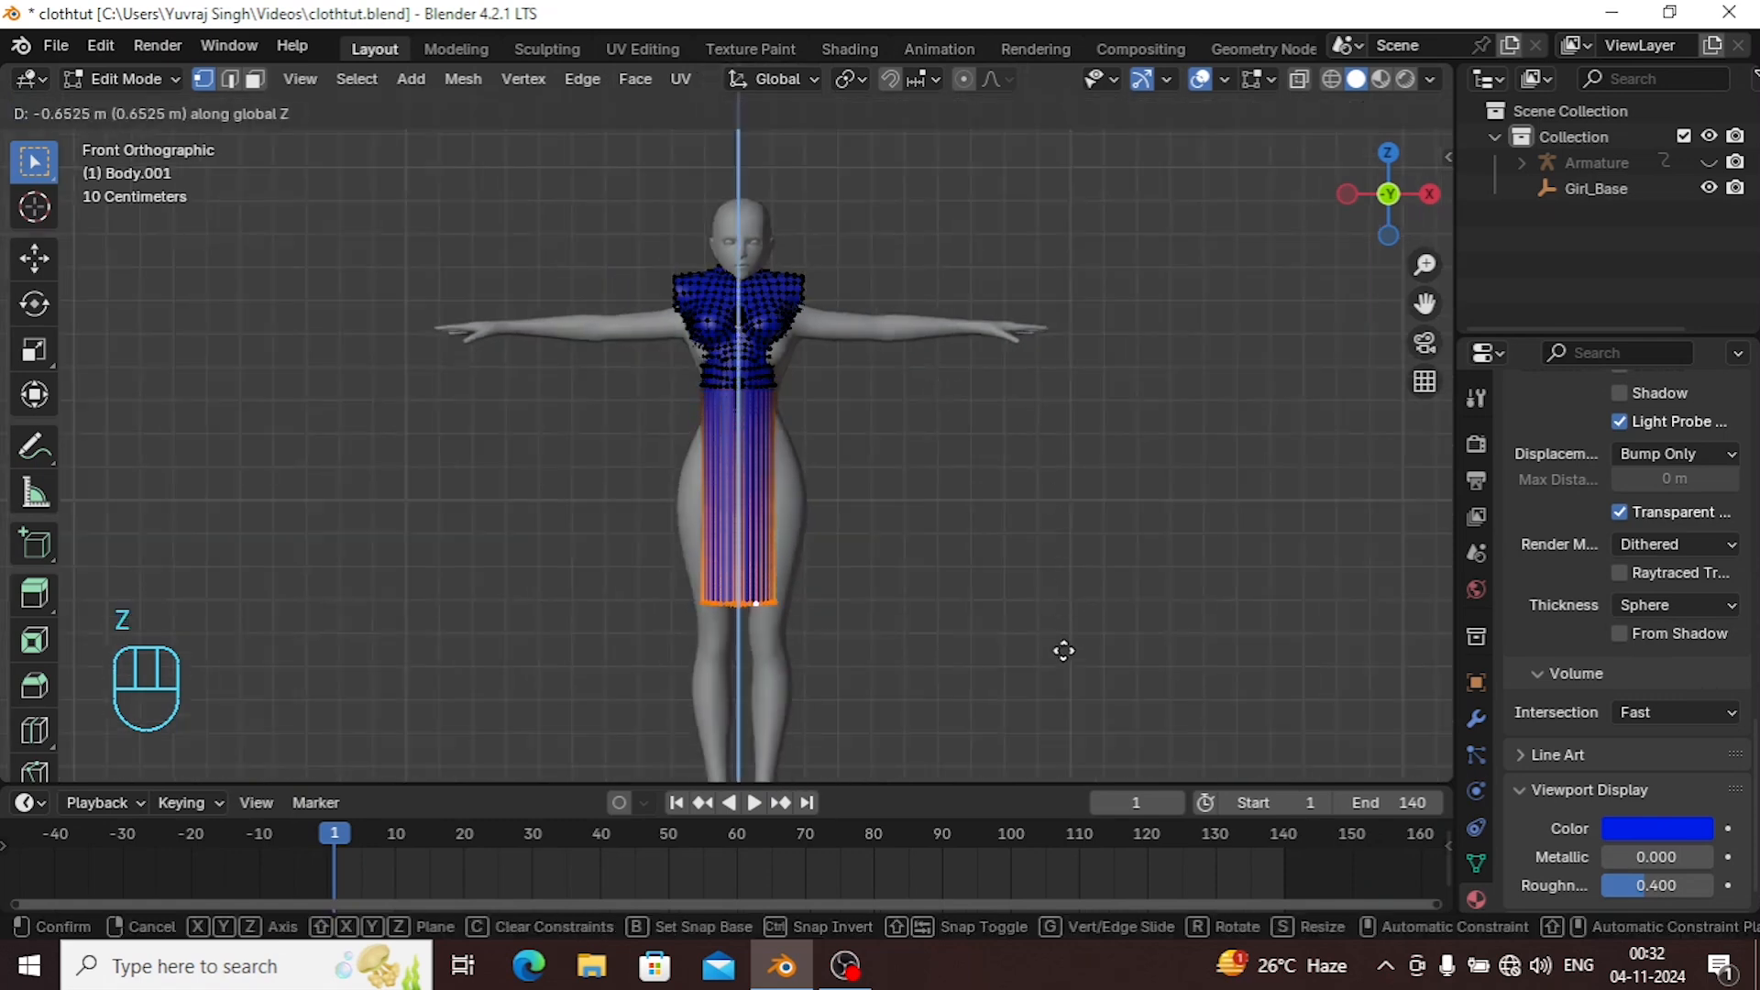
click(1068, 680)
Scale the extruded hem outward into a wide flared skirt and return to Object Mode.
key(s)
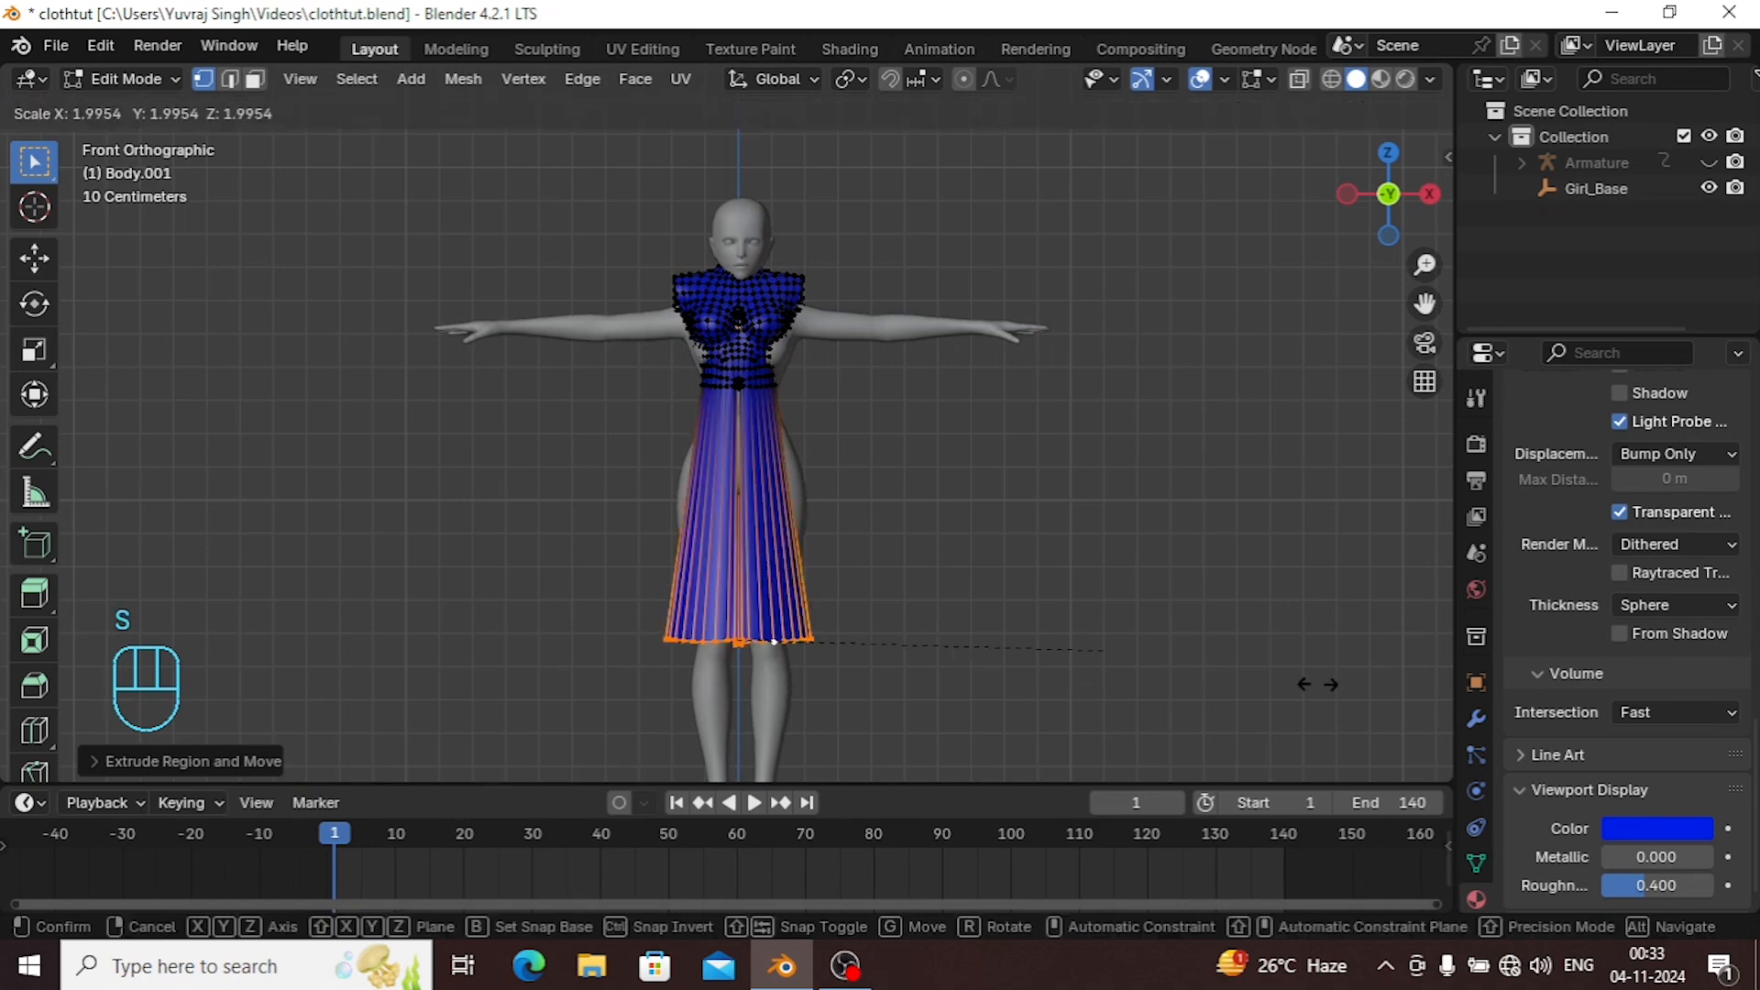
click(619, 752)
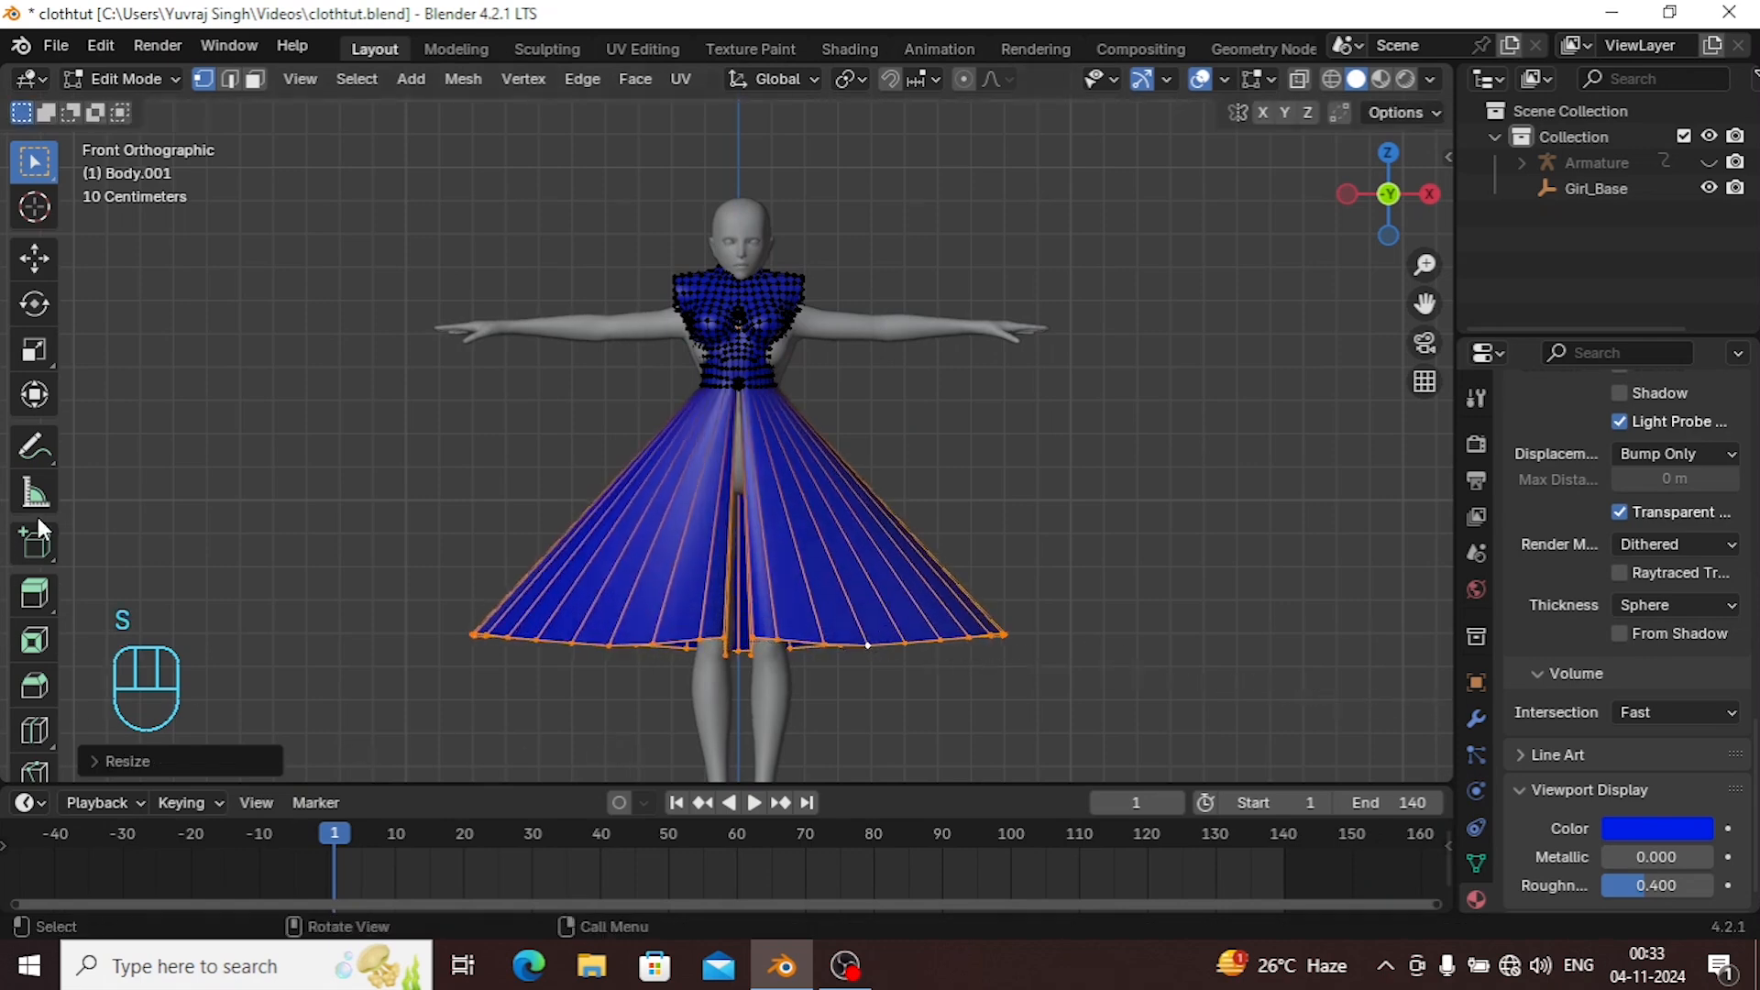
key(Tab)
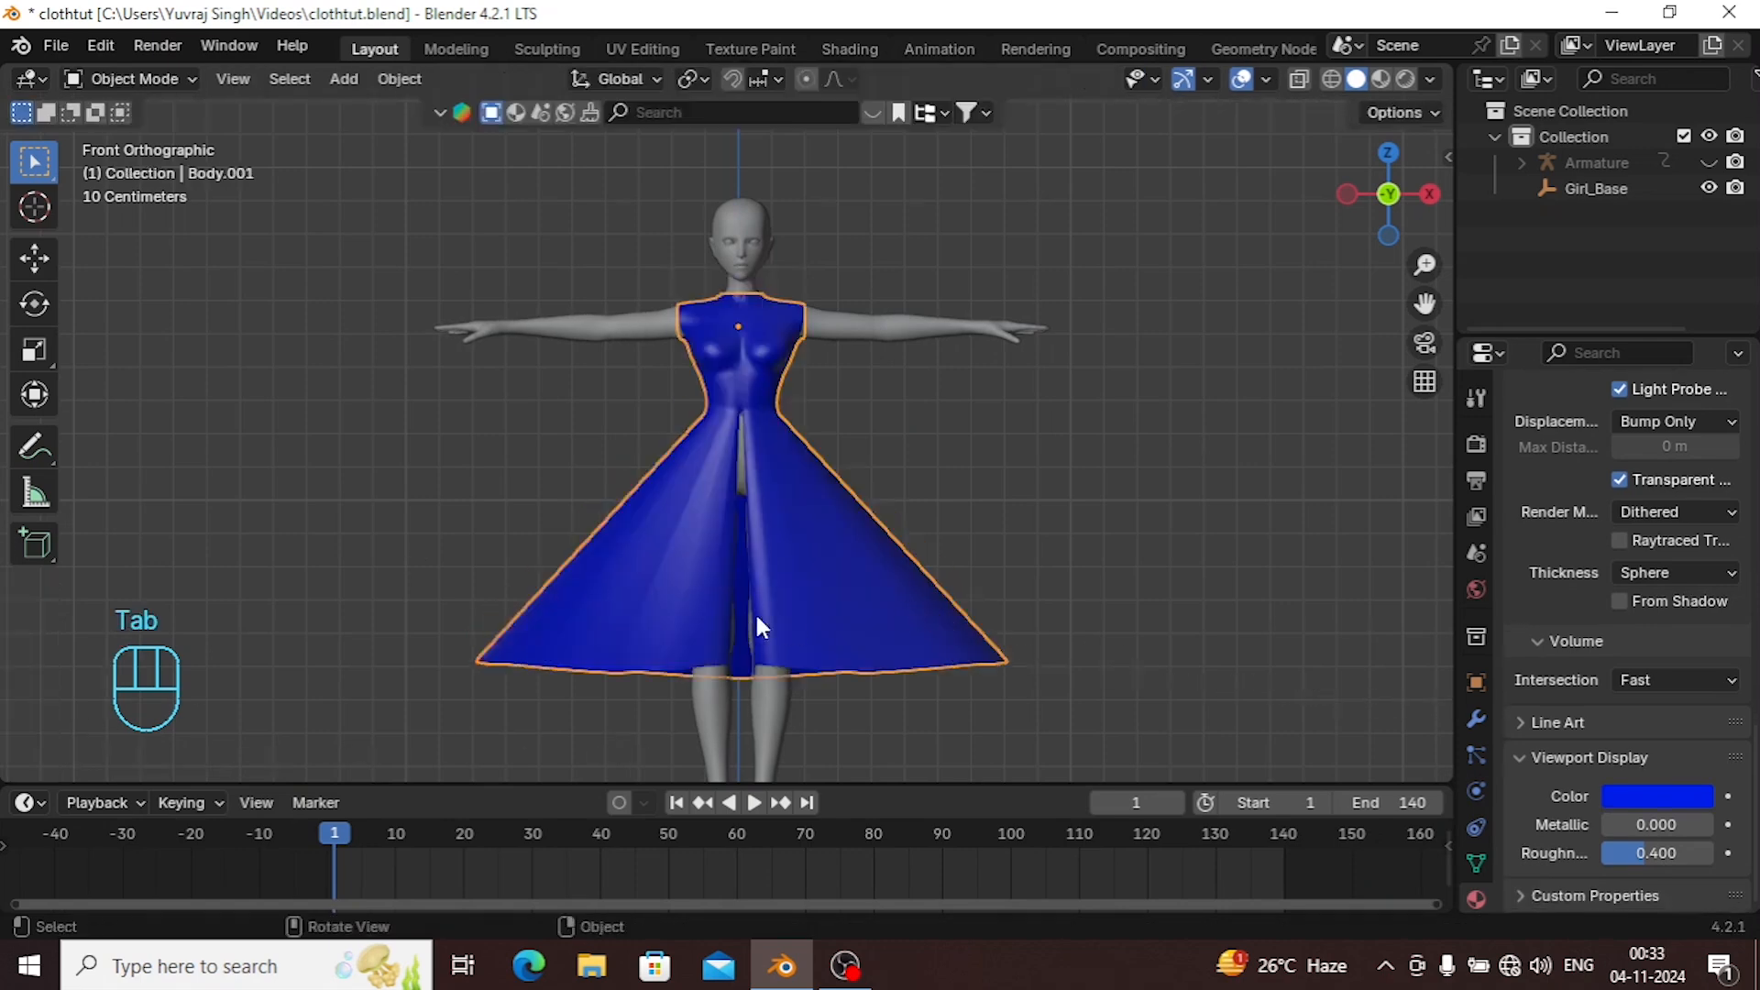
middle_drag(758, 621, 723, 596)
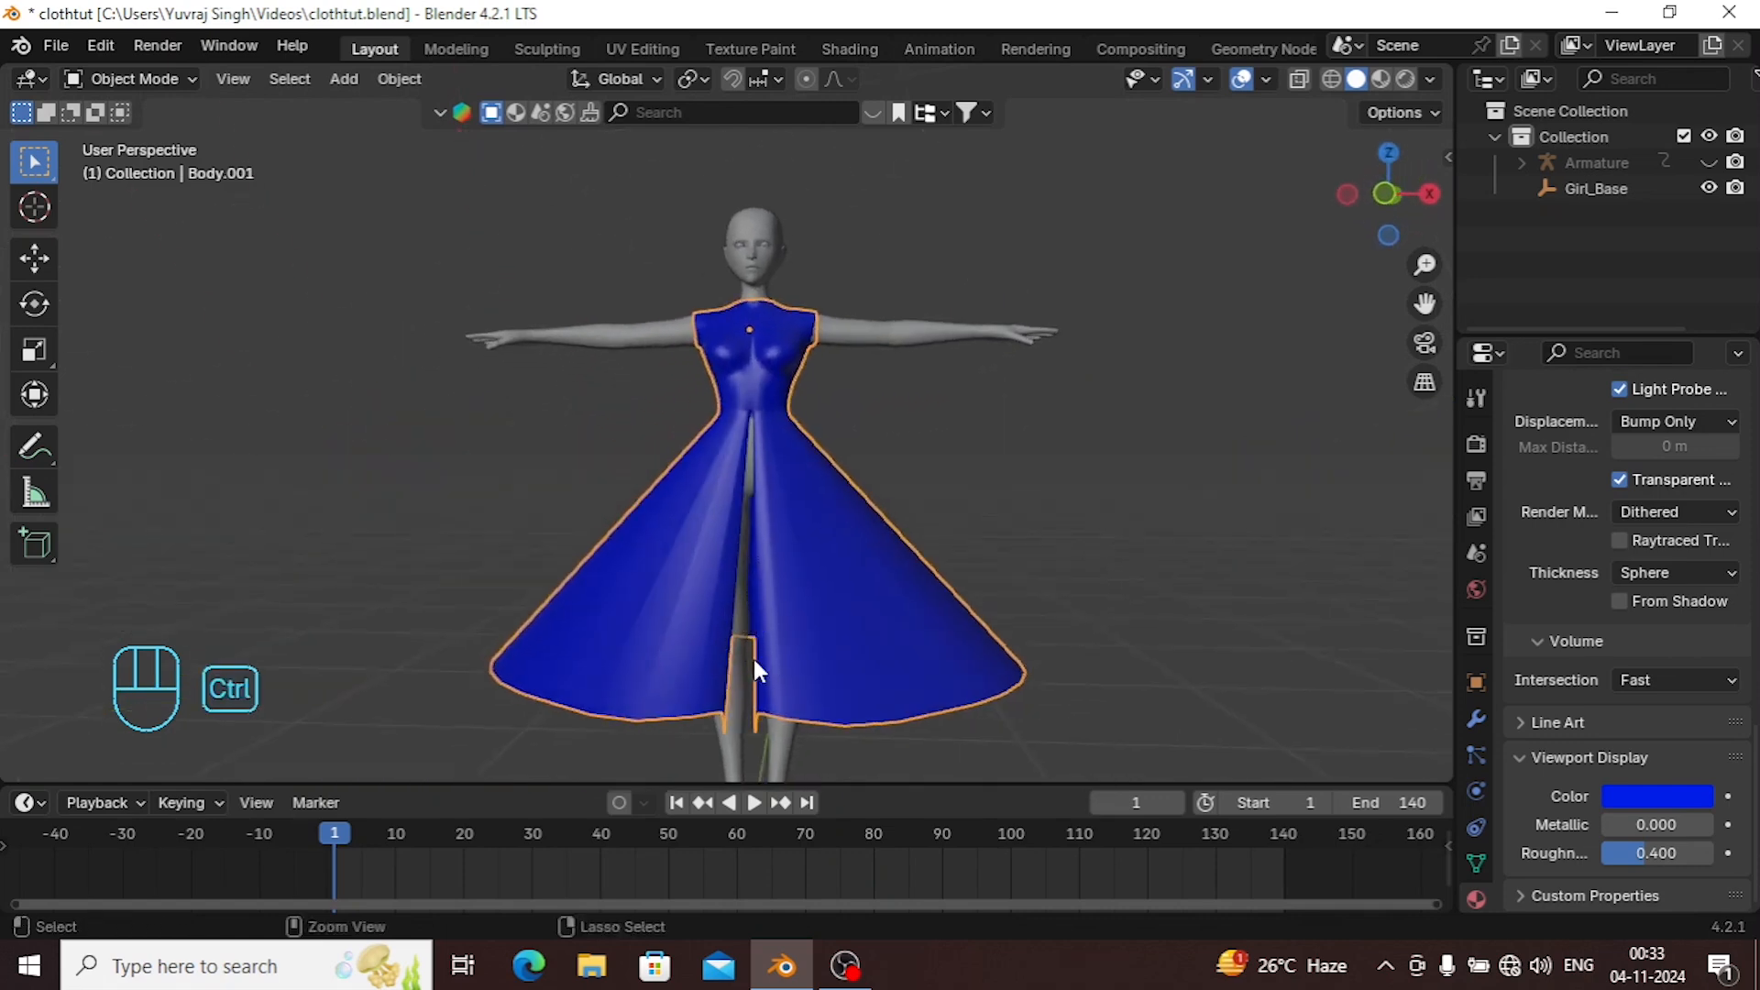
Undo the skirt's hem scaling and extrusion so only the blue top with its bottom loop selected remains.
key(ctrl+z)
key(ctrl+z)
key(ctrl+z)
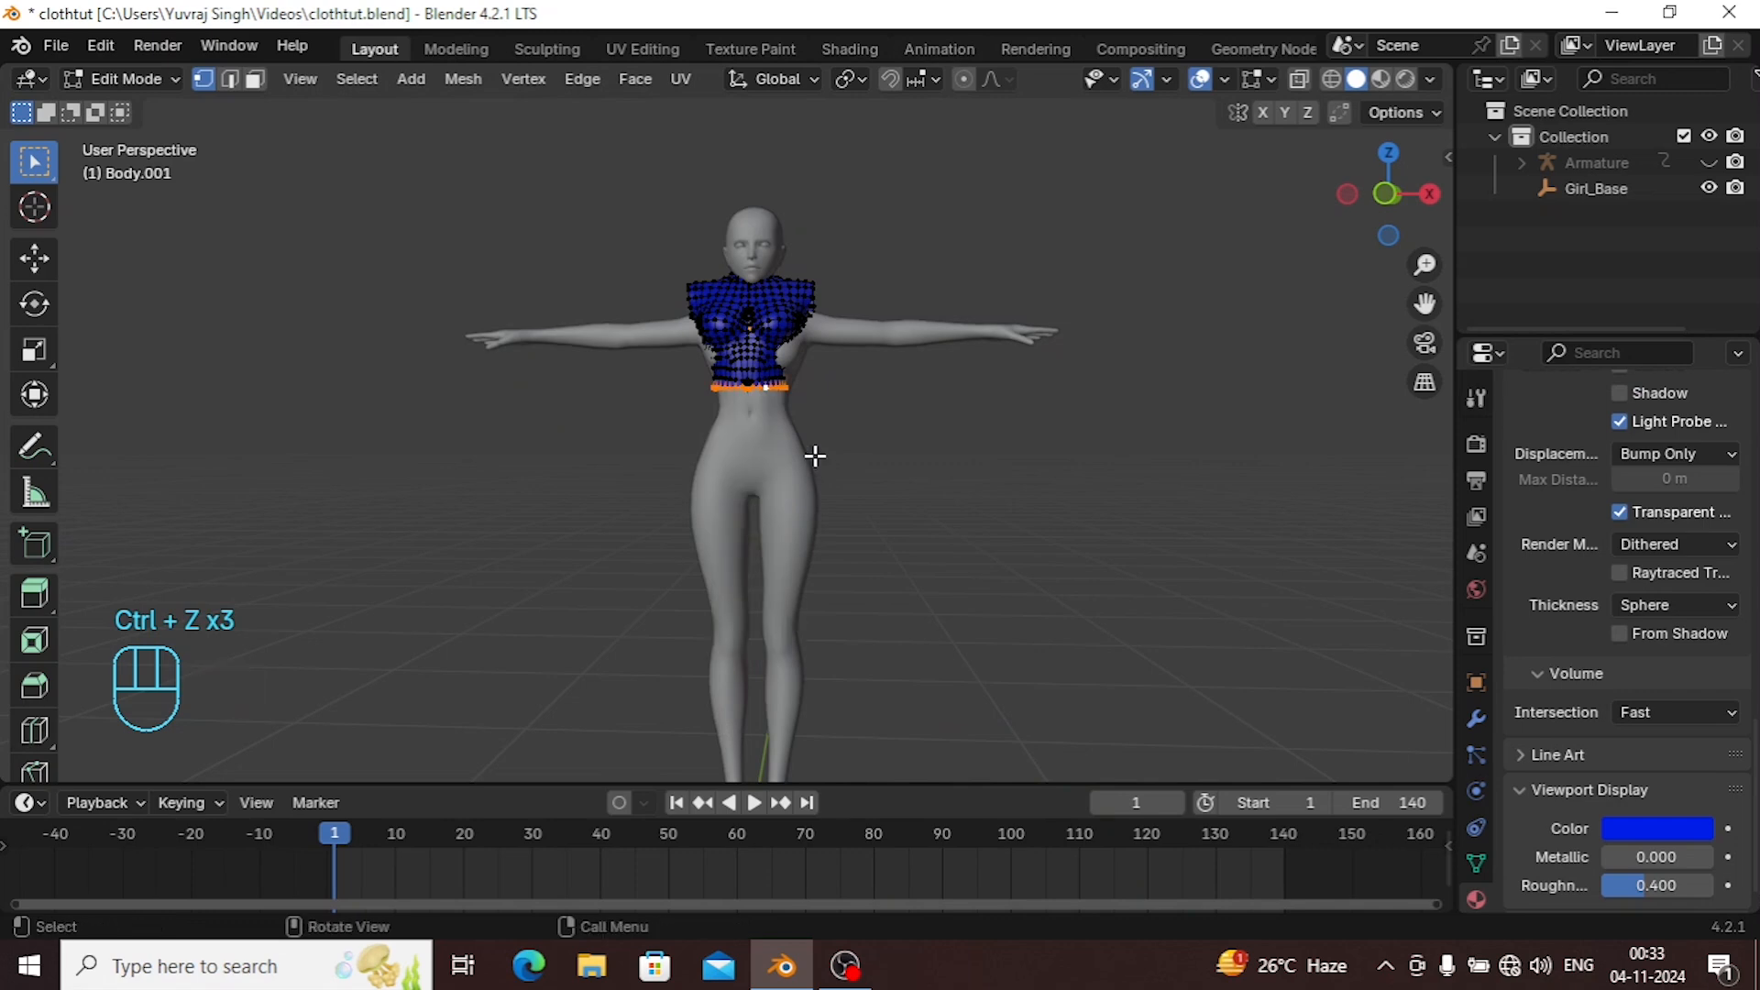
Delete the small strip of geometry protruding below the centre front of the blue top's bottom edge.
scroll(813, 460, up, 5)
middle_drag(814, 460, 1089, 278)
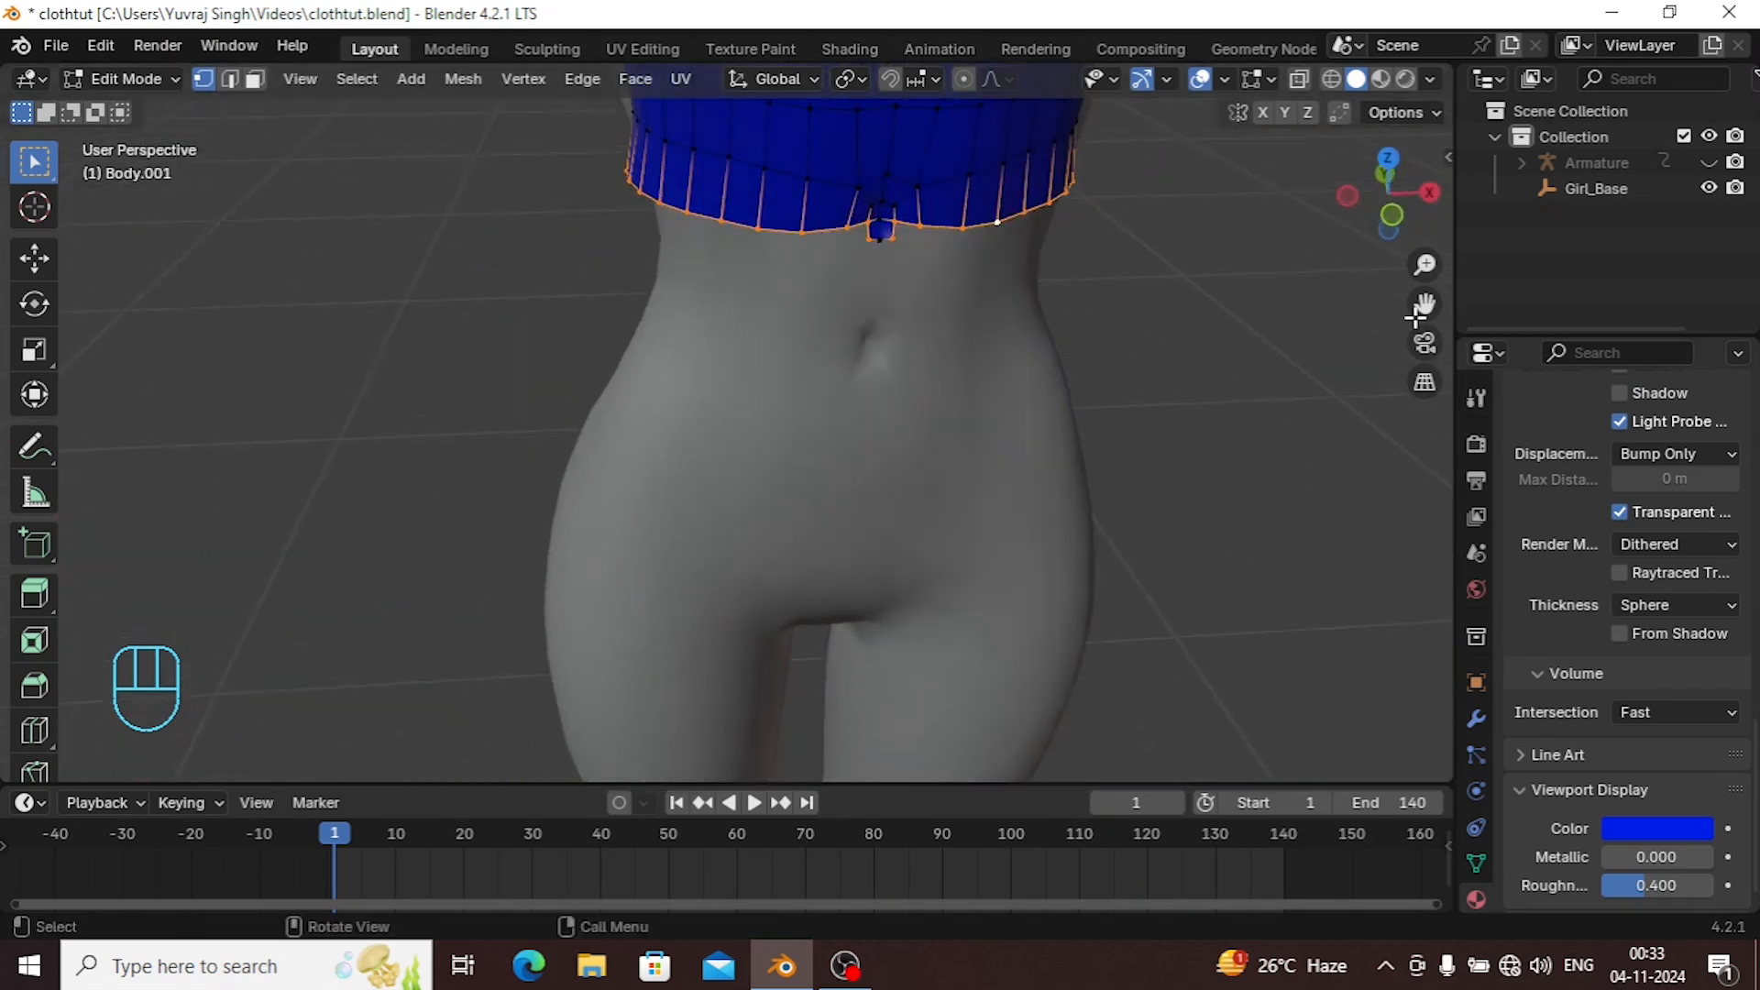
drag(1419, 314, 1318, 482)
scroll(923, 409, up, 2)
middle_drag(803, 426, 803, 378)
click(805, 385)
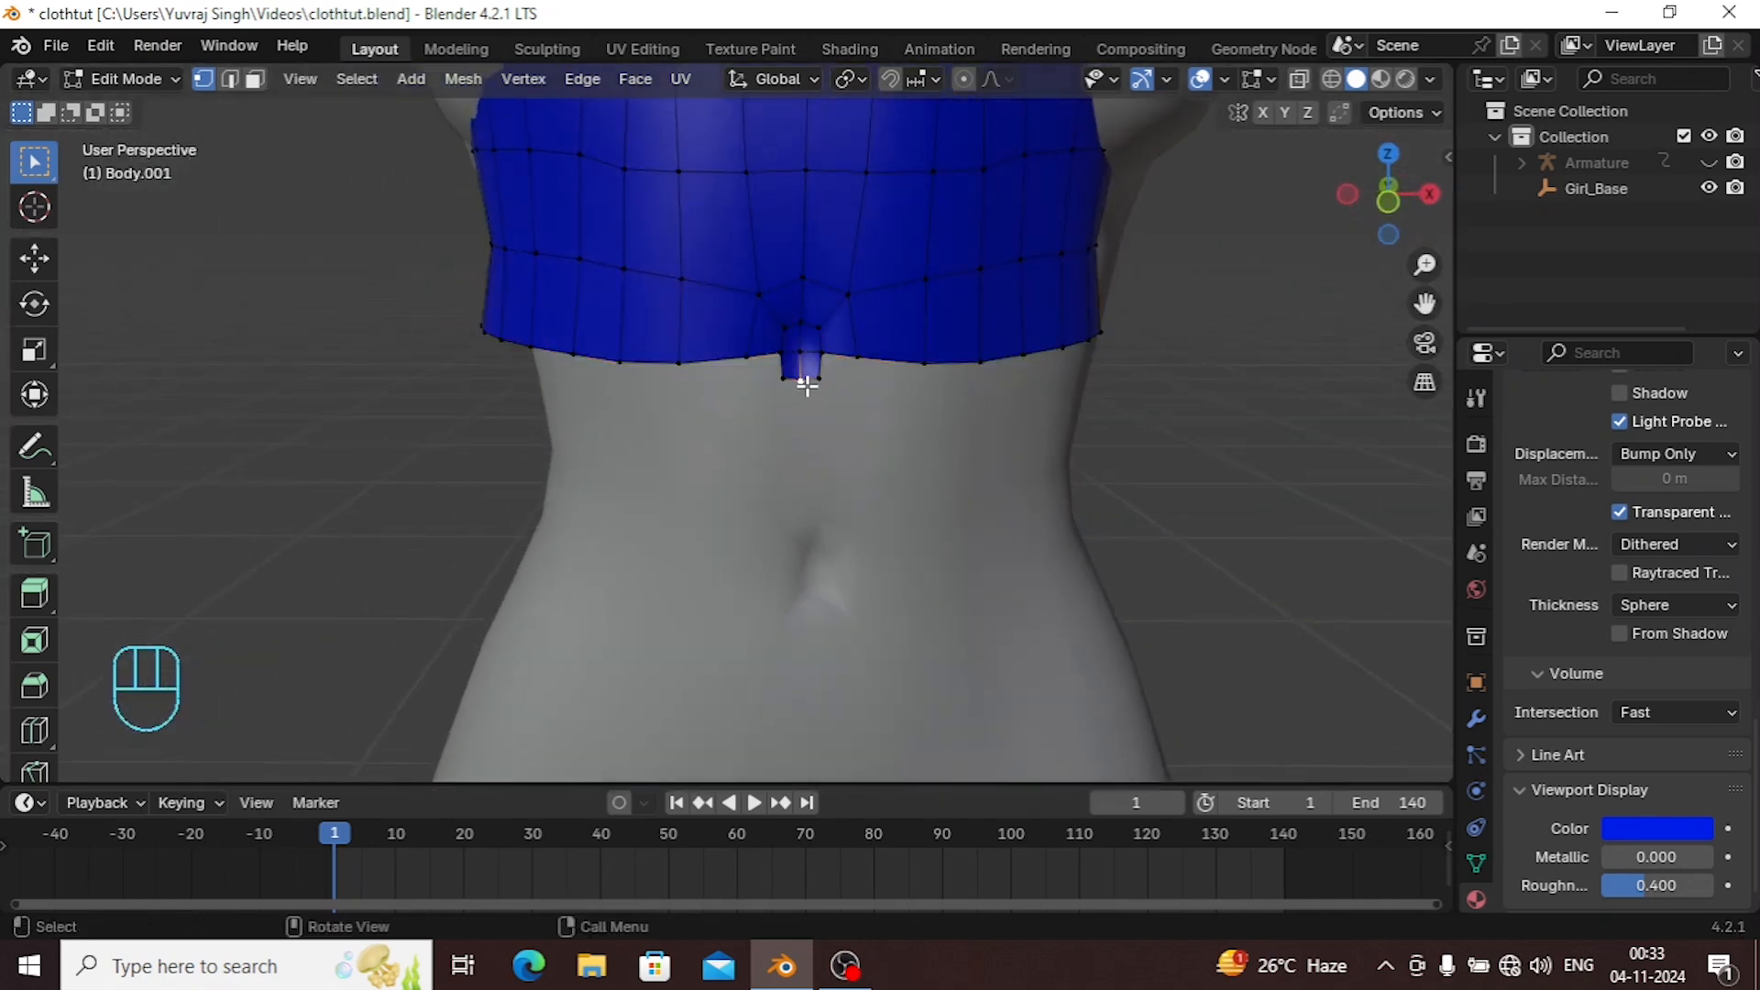
alt+click(816, 379)
key(x)
click(755, 396)
Extrude the top's cleaned bottom edge loop straight down along Z to about knee height in the front view.
alt+click(821, 359)
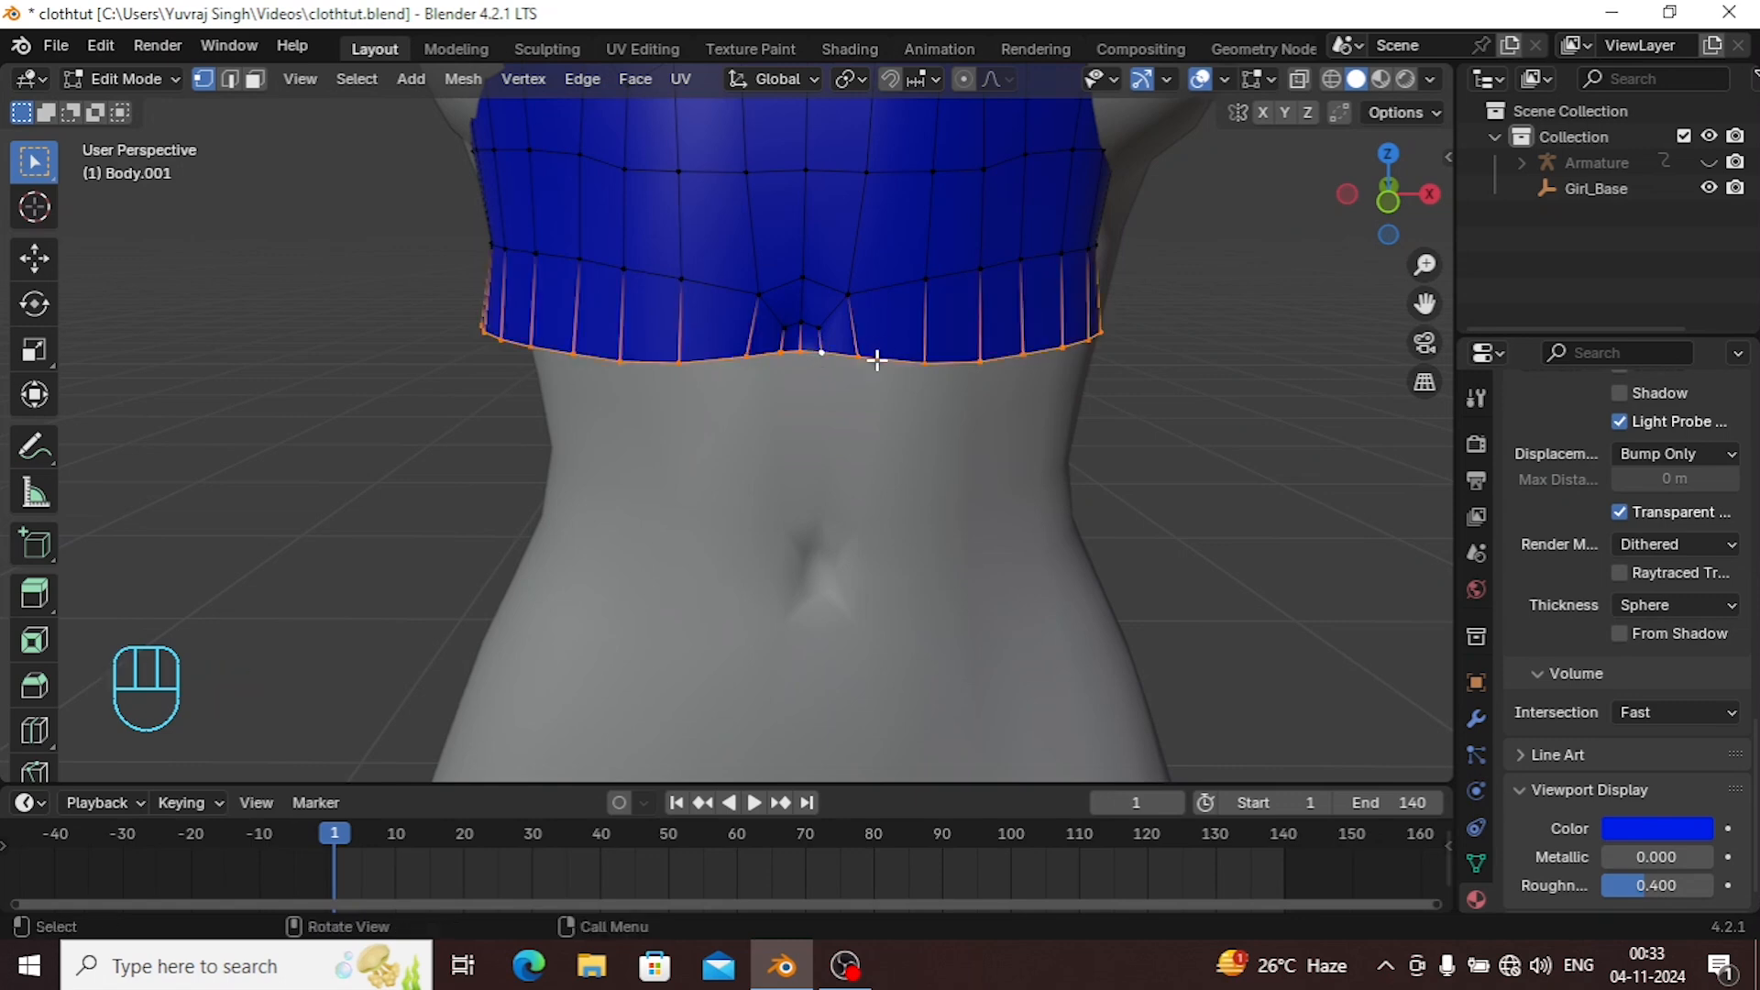
scroll(871, 377, down, 5)
key(KP_1)
scroll(916, 428, down, 3)
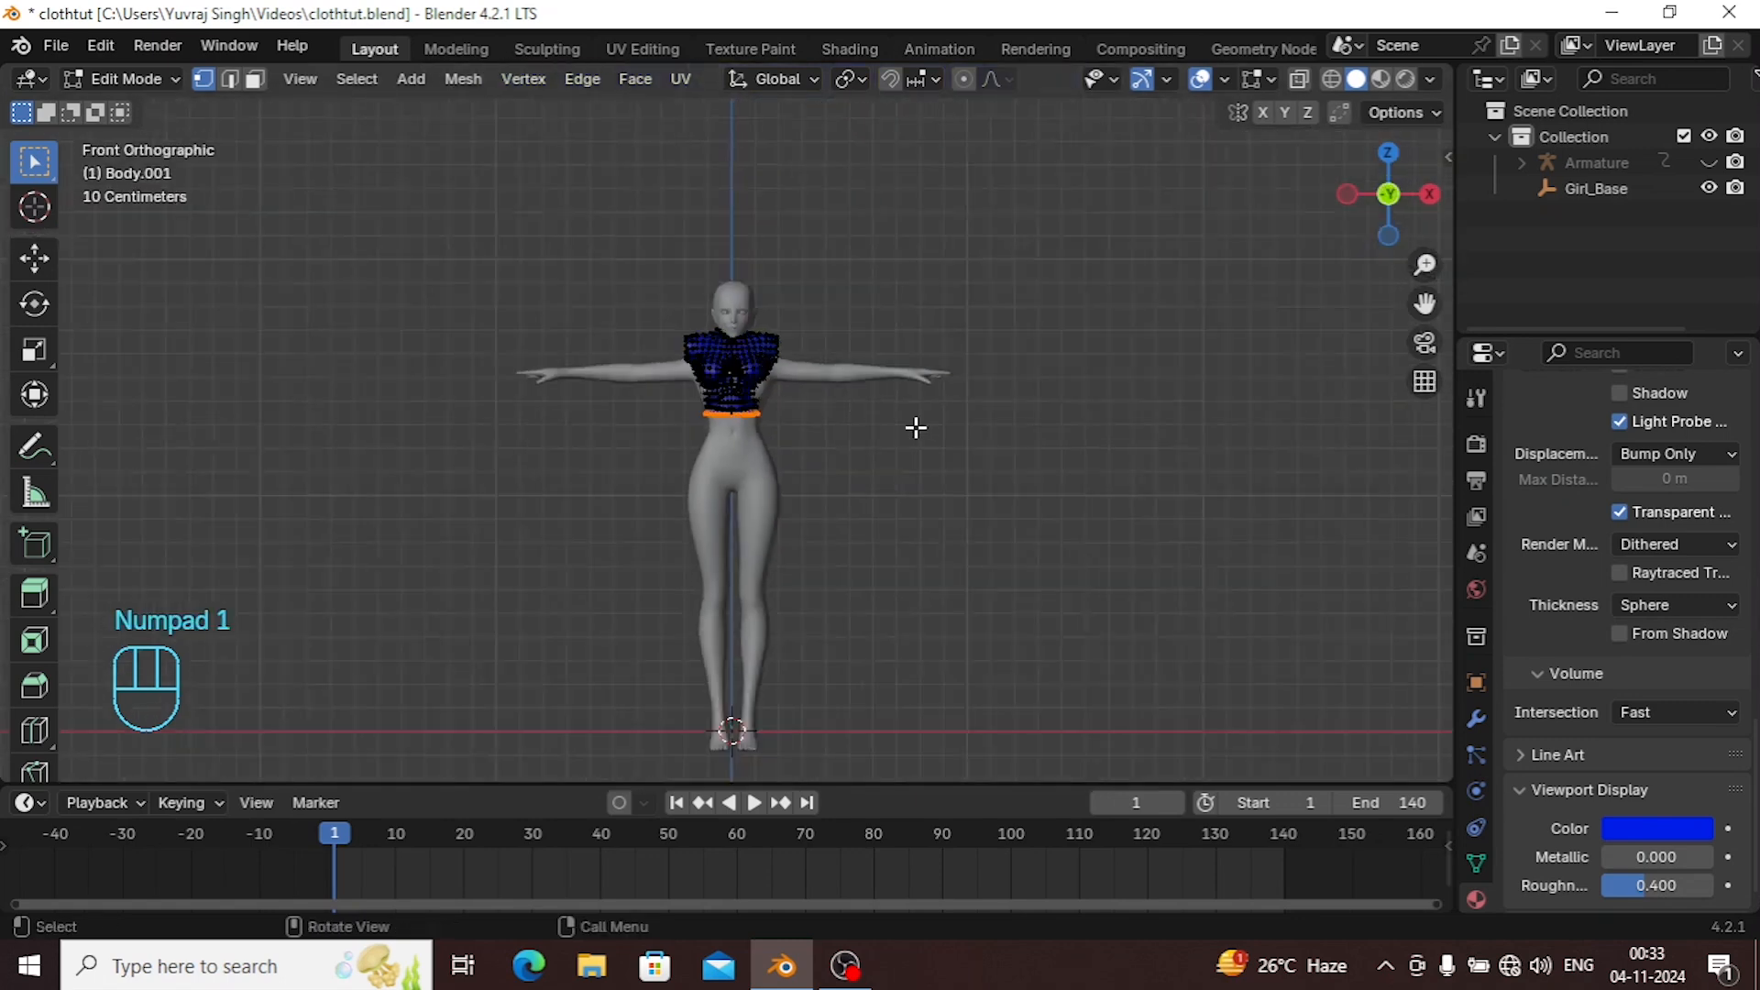
key(e)
key(z)
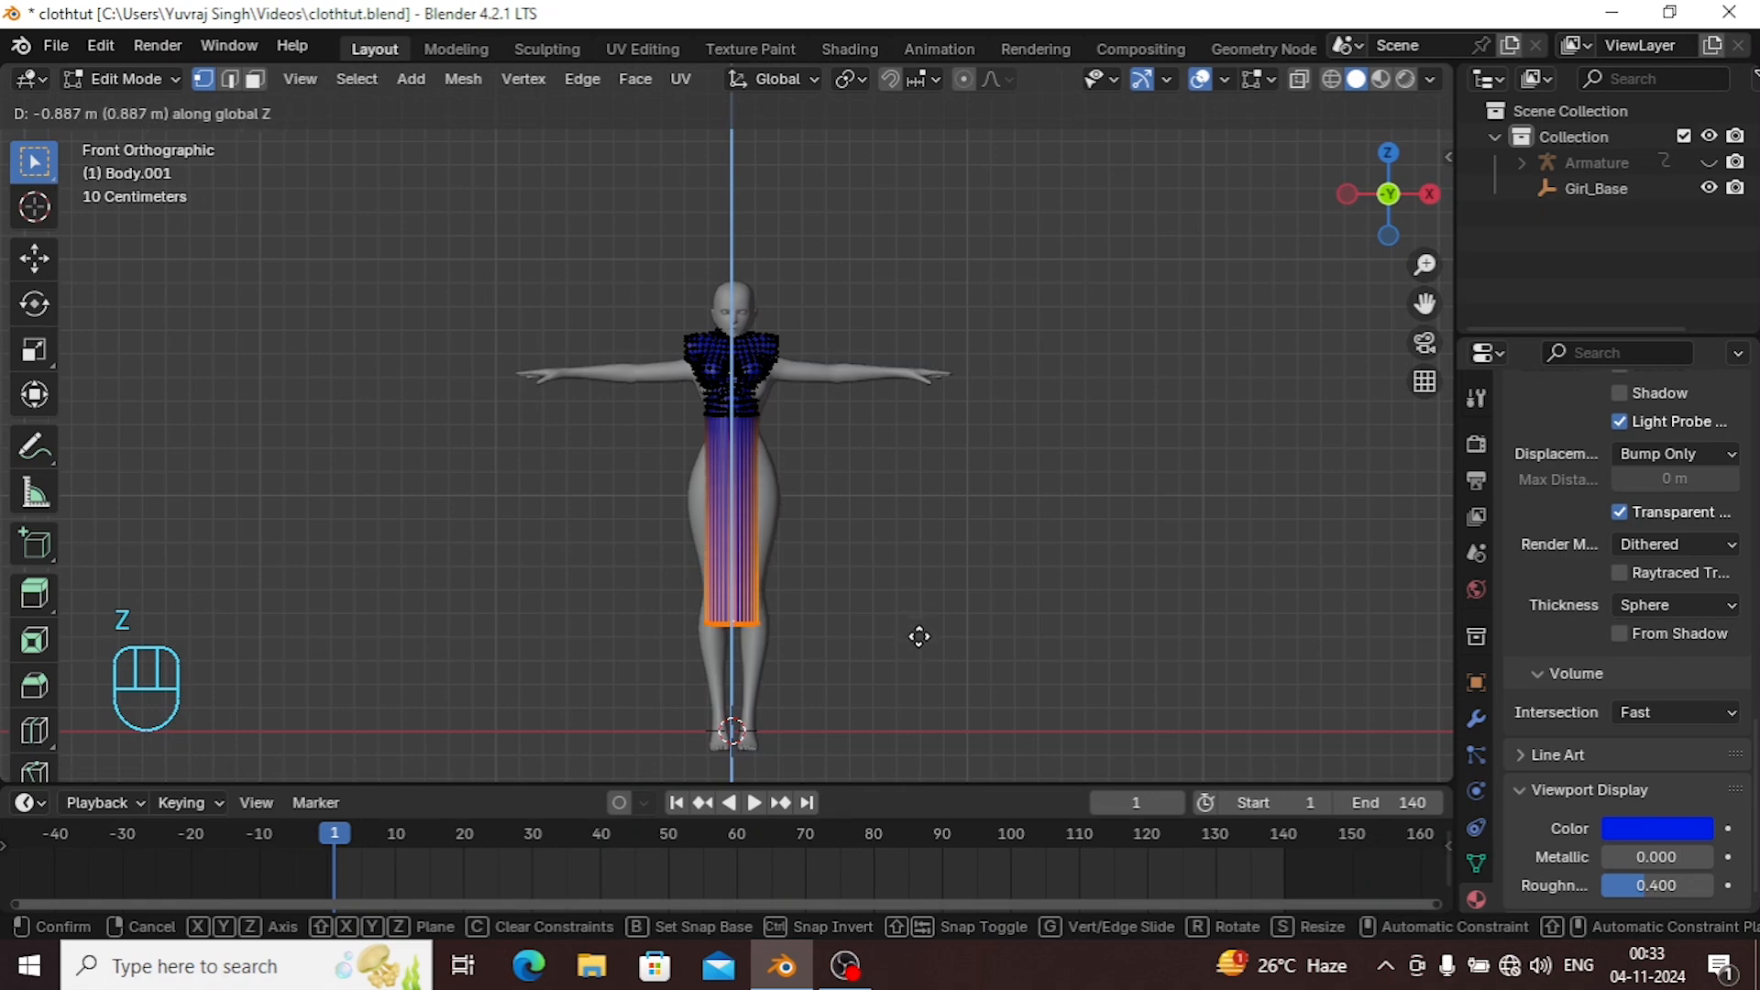
click(918, 618)
Scale the extruded hem outward by about 7 into a wide flared skirt and return to Object Mode.
key(s)
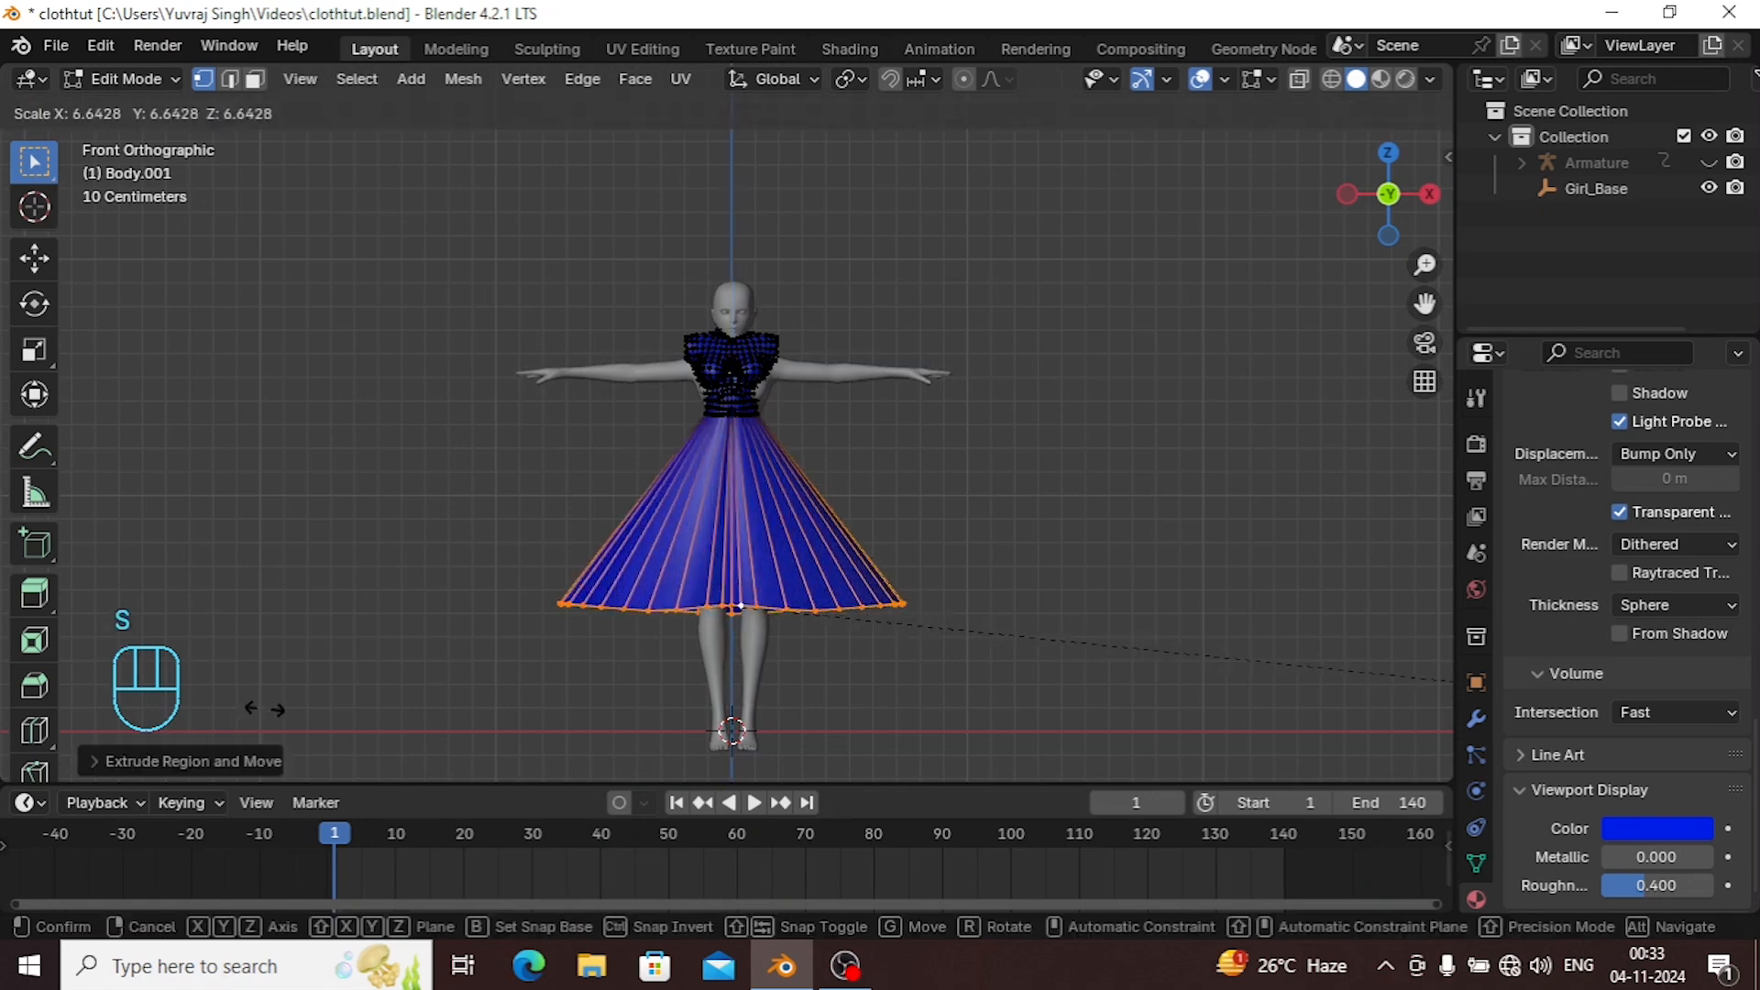
click(345, 724)
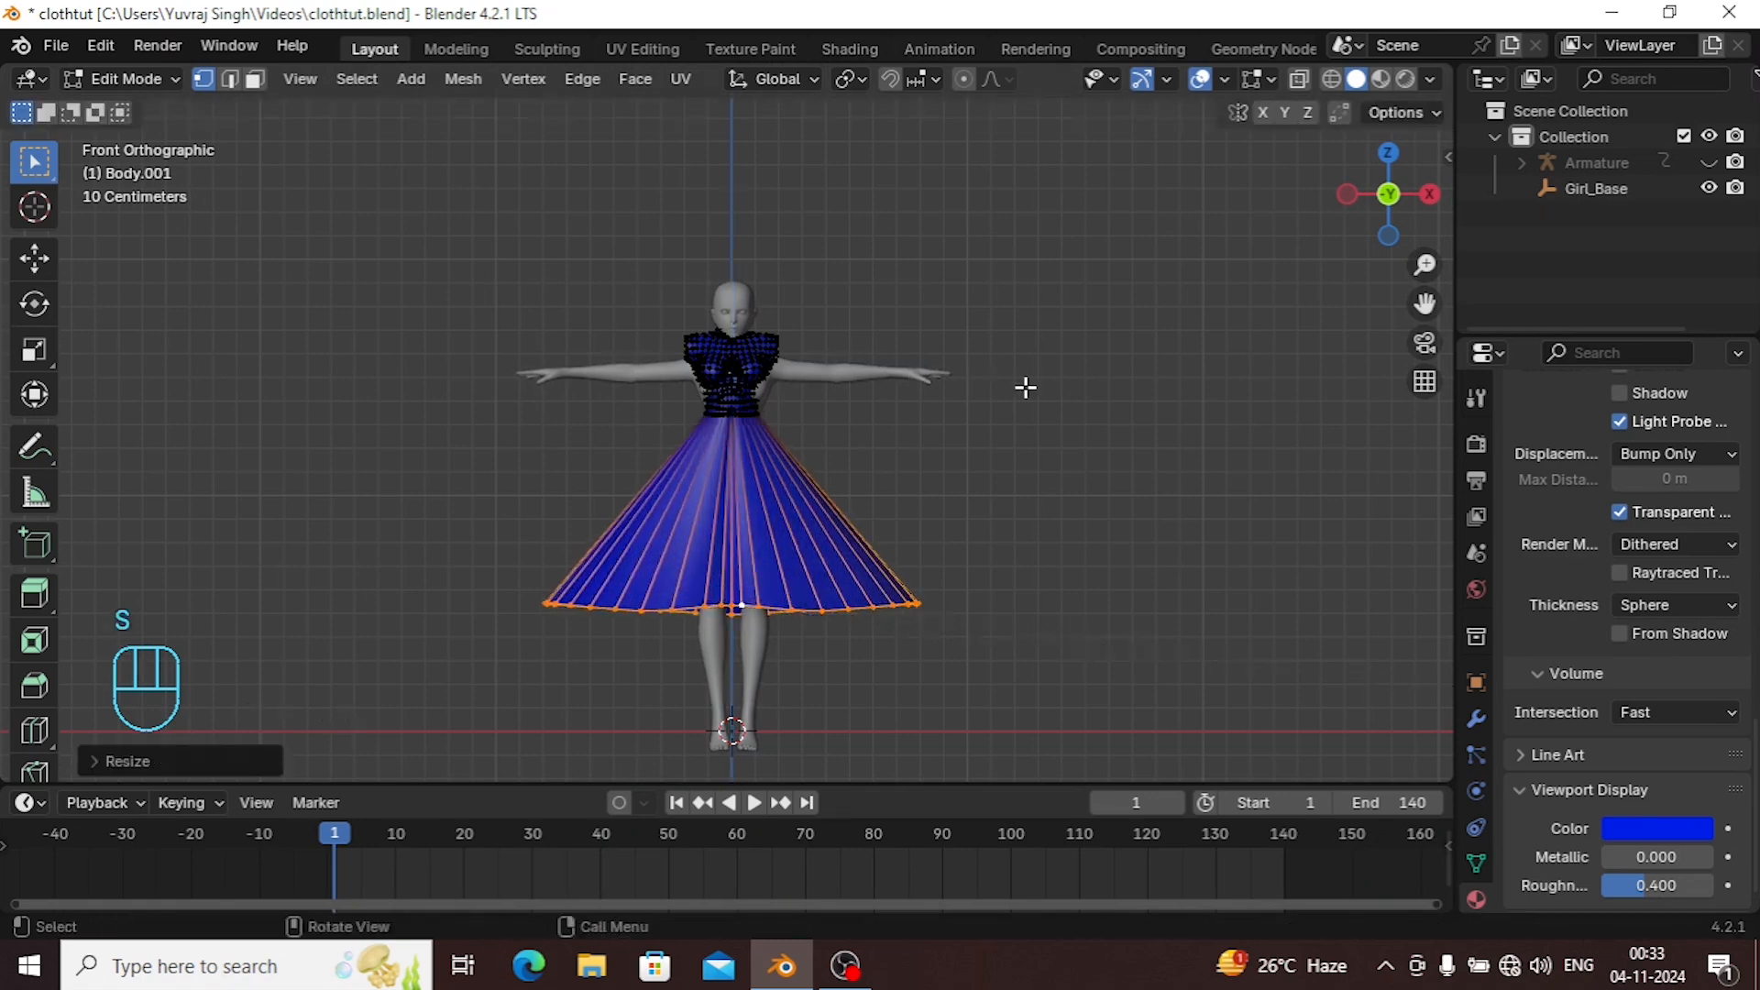
key(Tab)
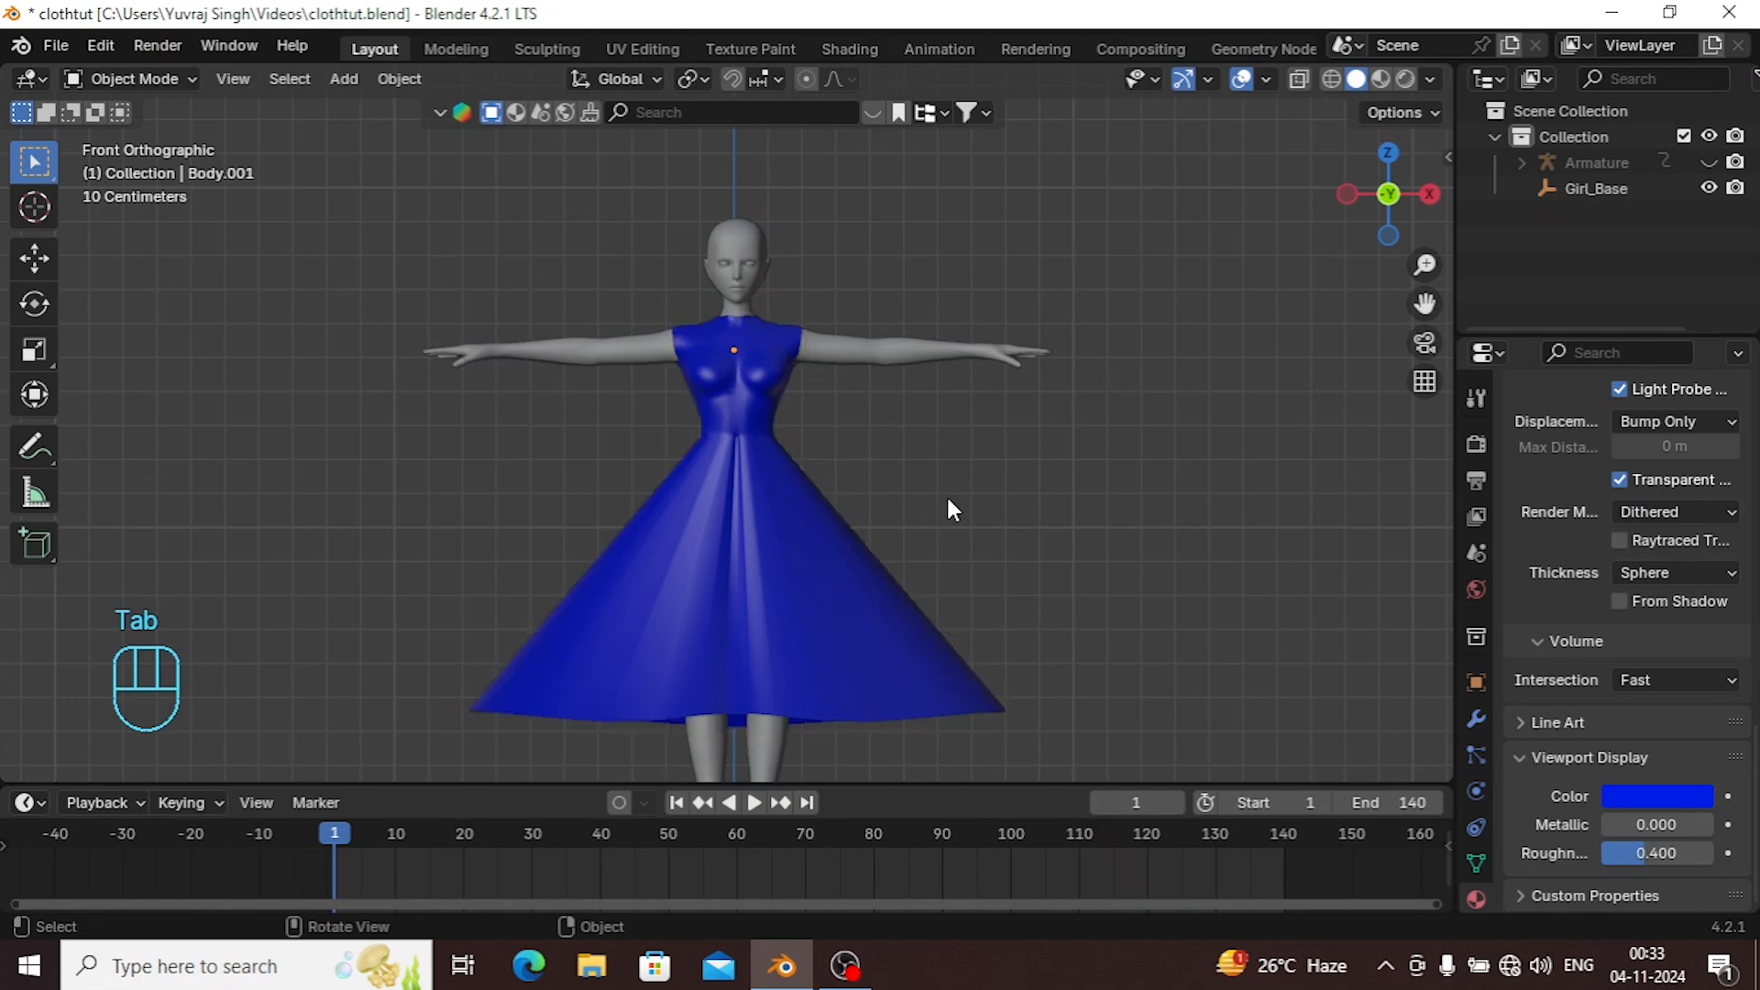
In Edit Mode, add 19 evenly spaced horizontal loop cuts around the skirt between waist and hem.
middle_drag(946, 501, 1049, 440)
key(KP_1)
scroll(890, 531, up, 3)
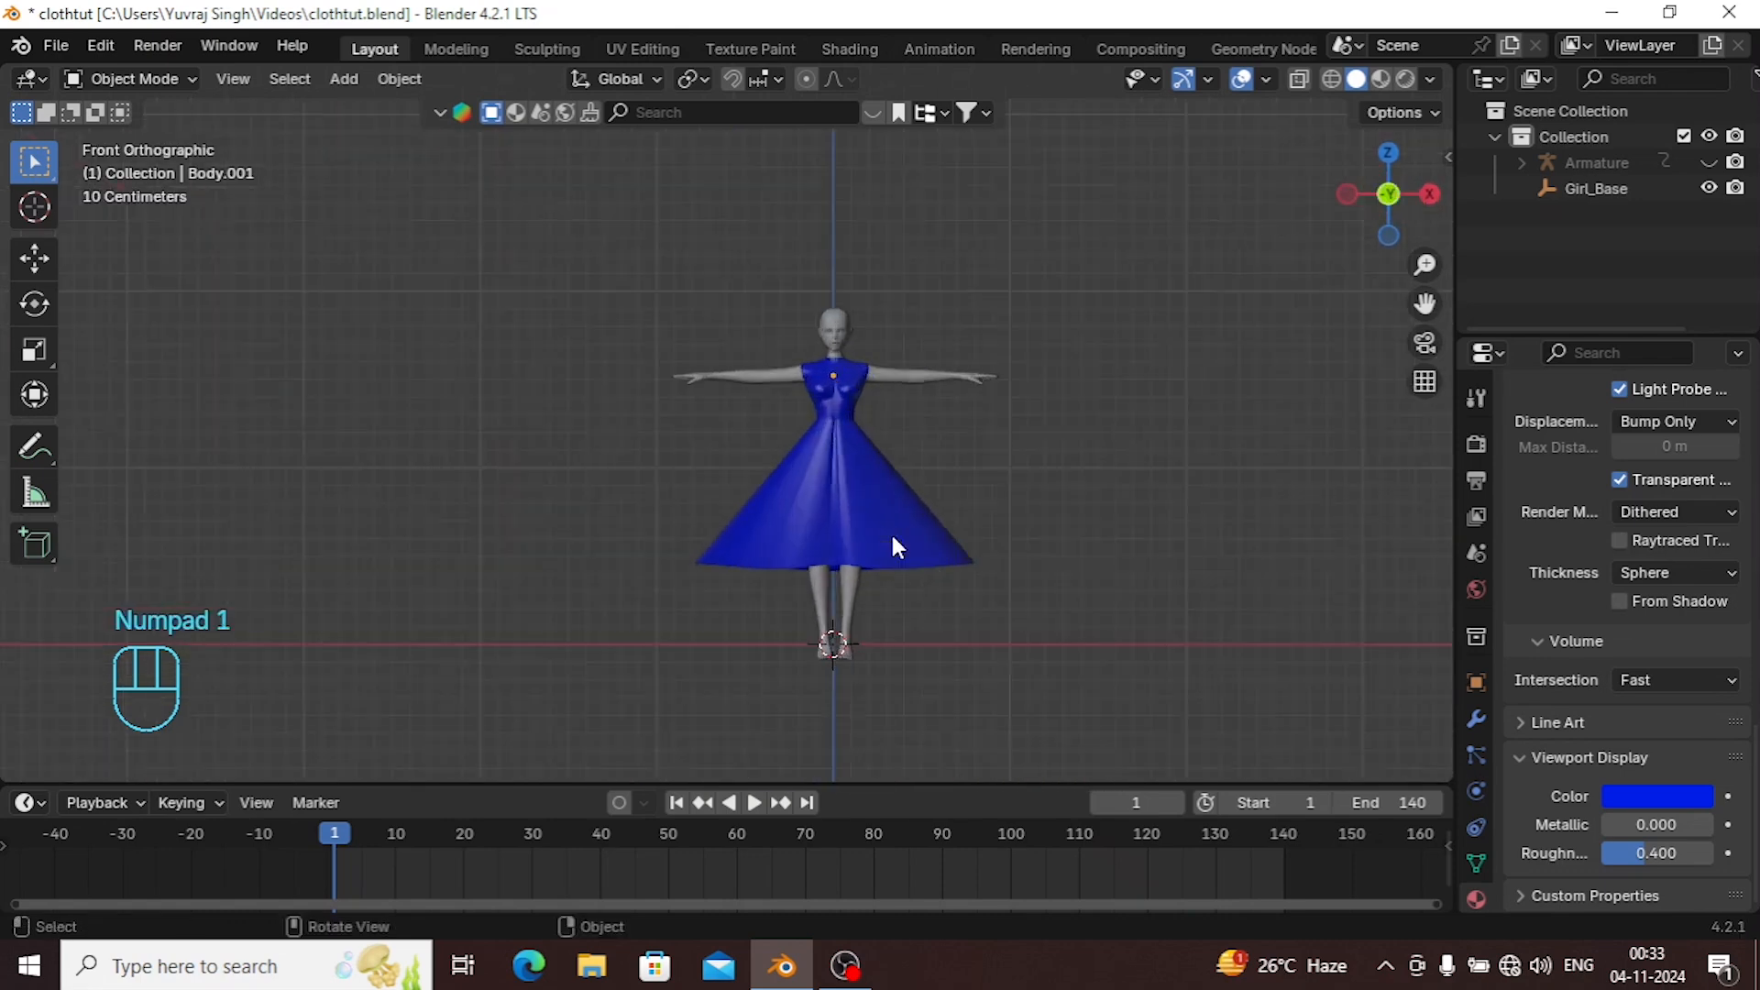
click(937, 508)
key(Tab)
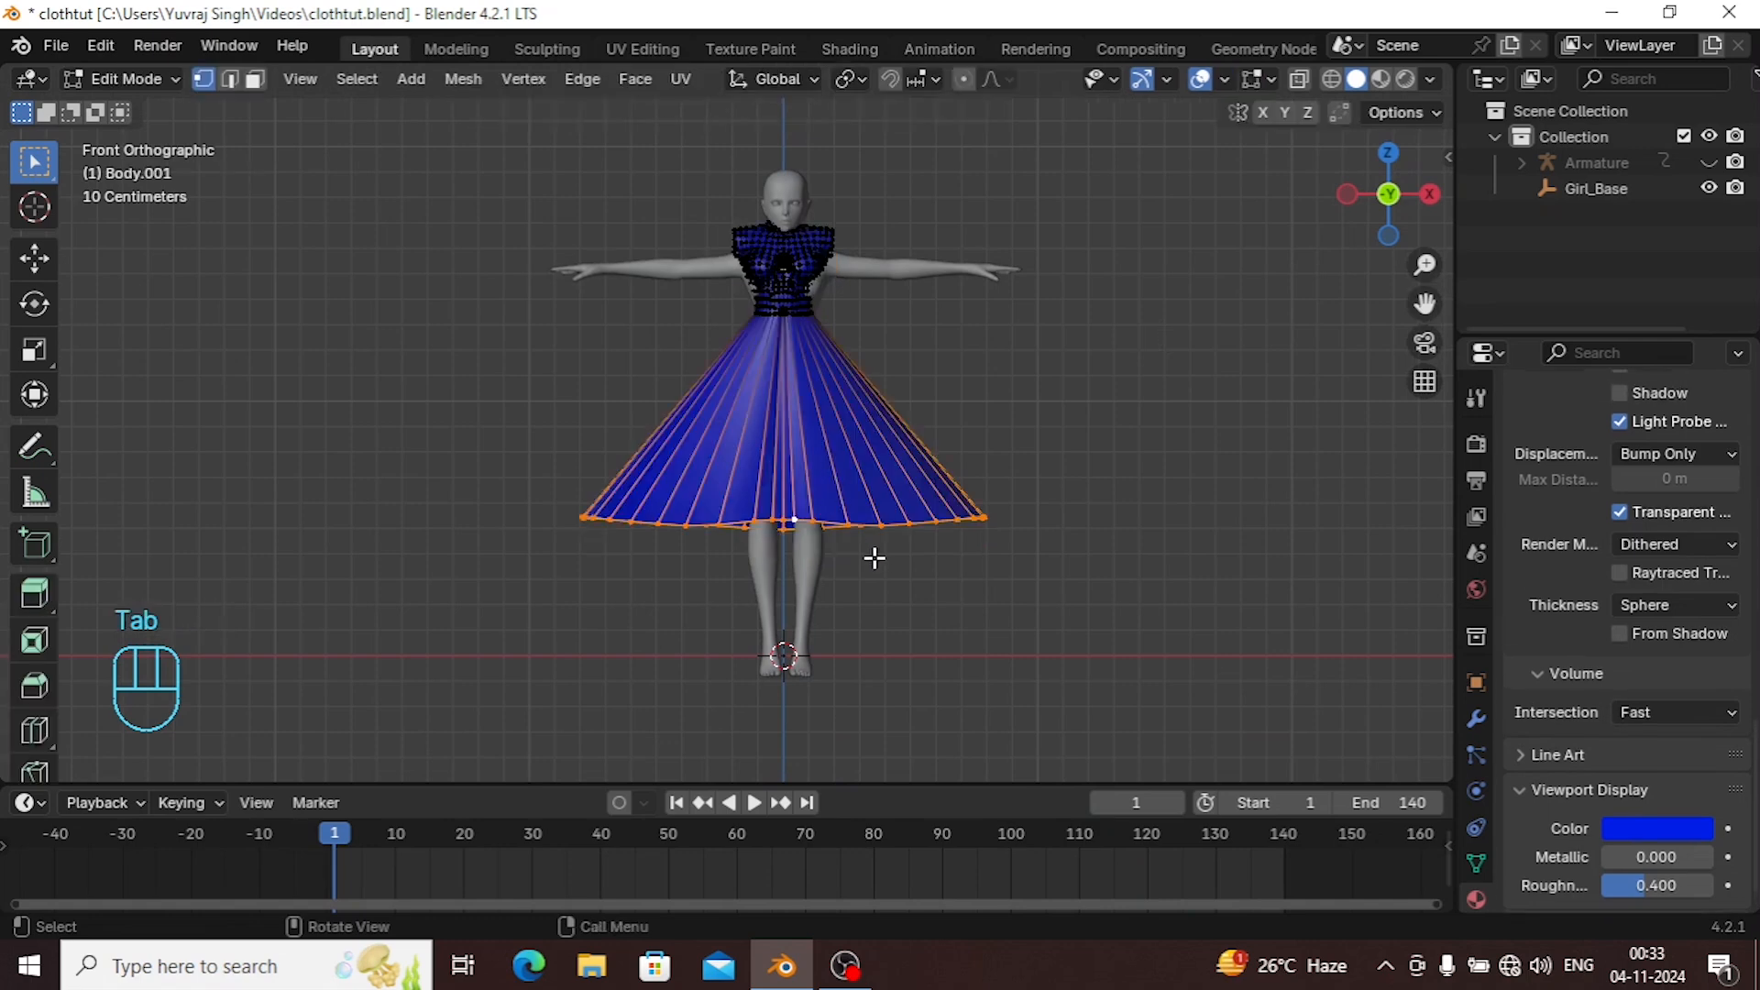
scroll(872, 558, up, 3)
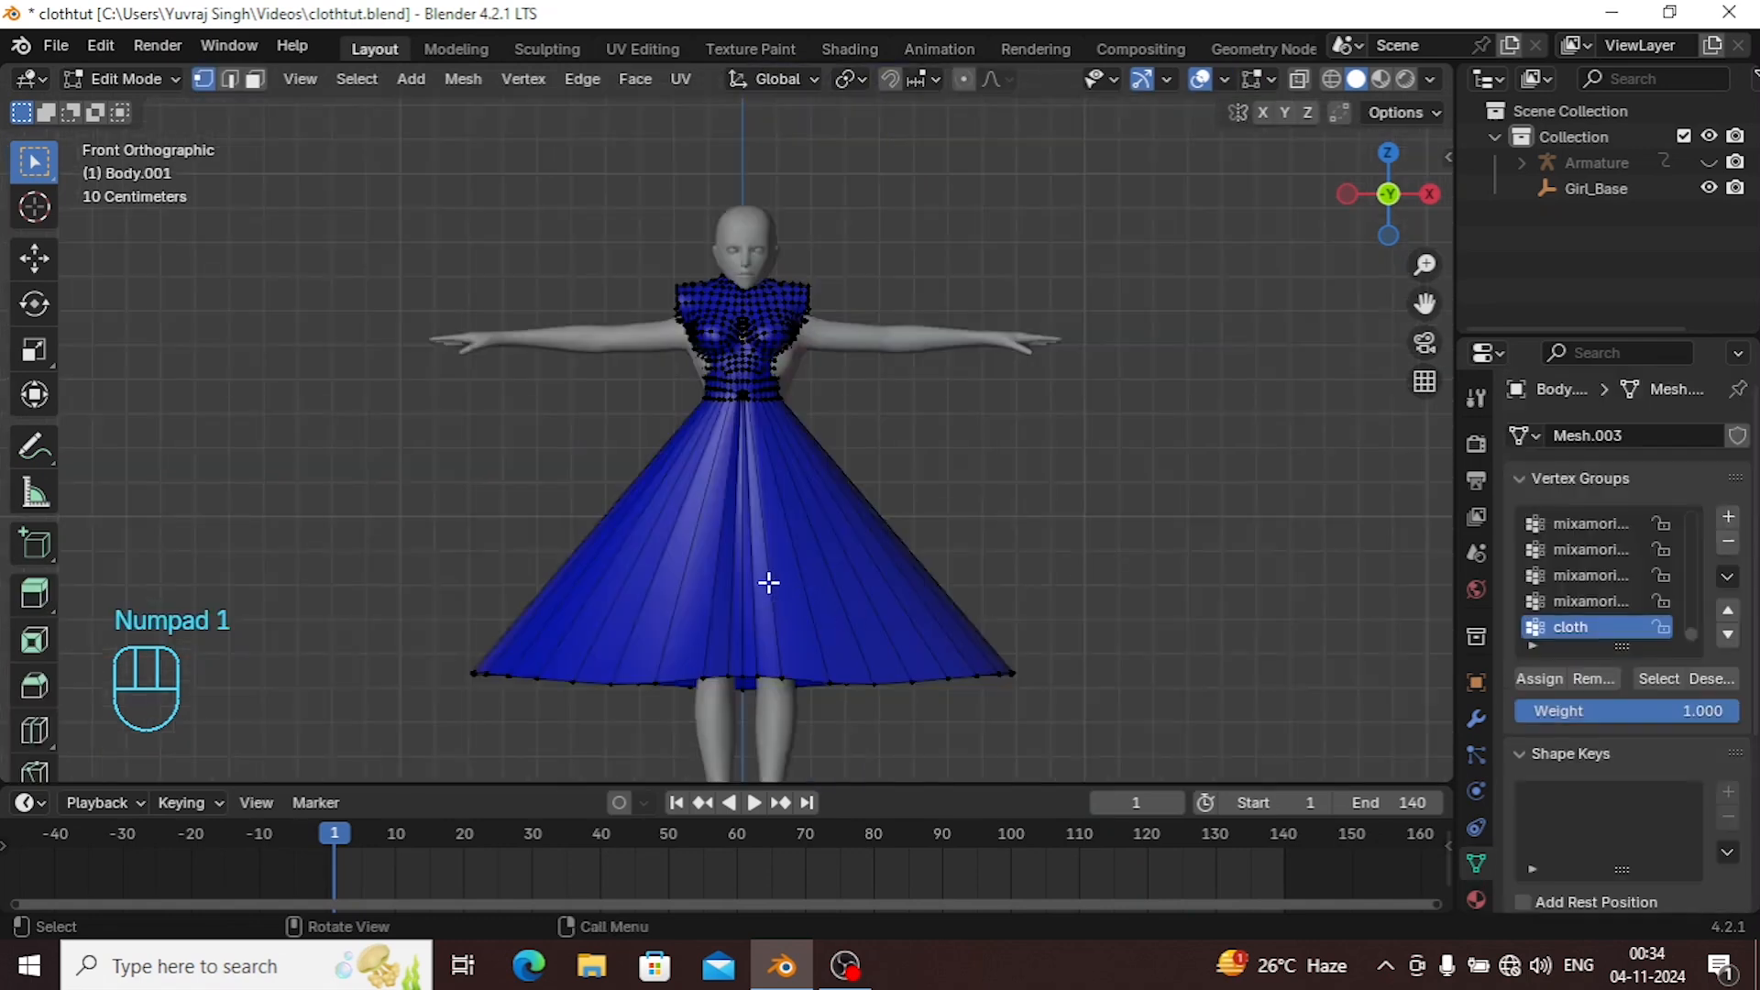
key(ctrl+r)
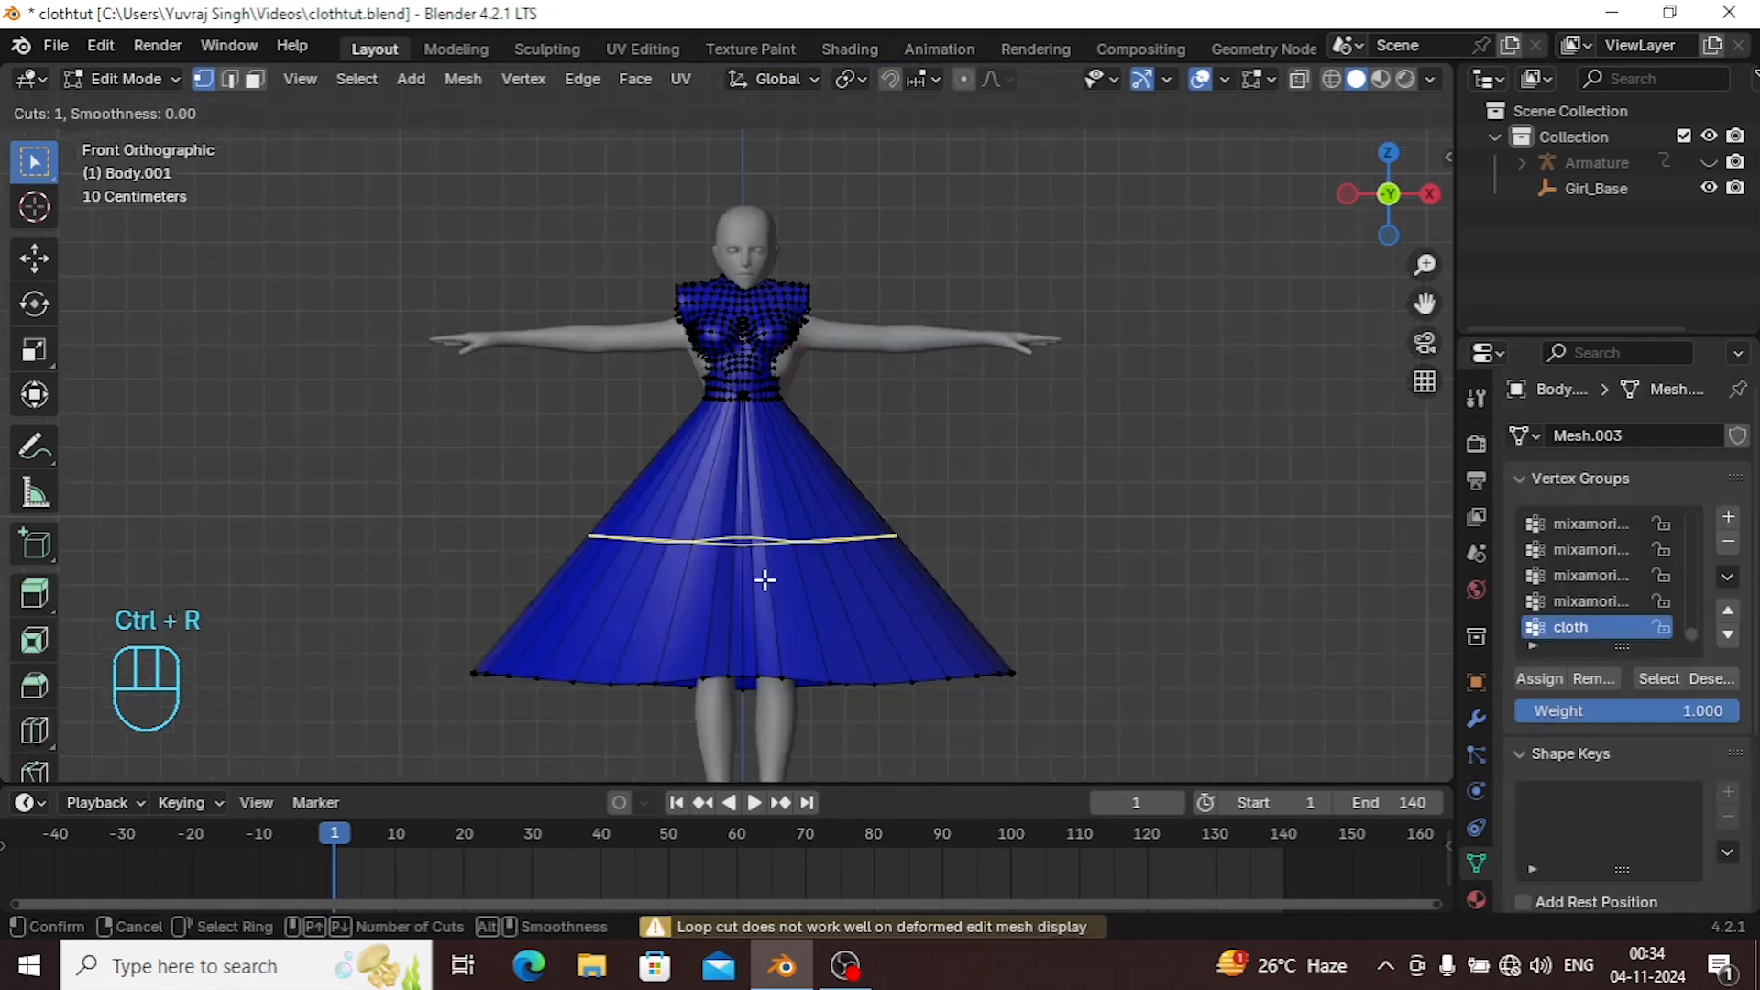
scroll(764, 579, up, 10)
scroll(765, 580, up, 8)
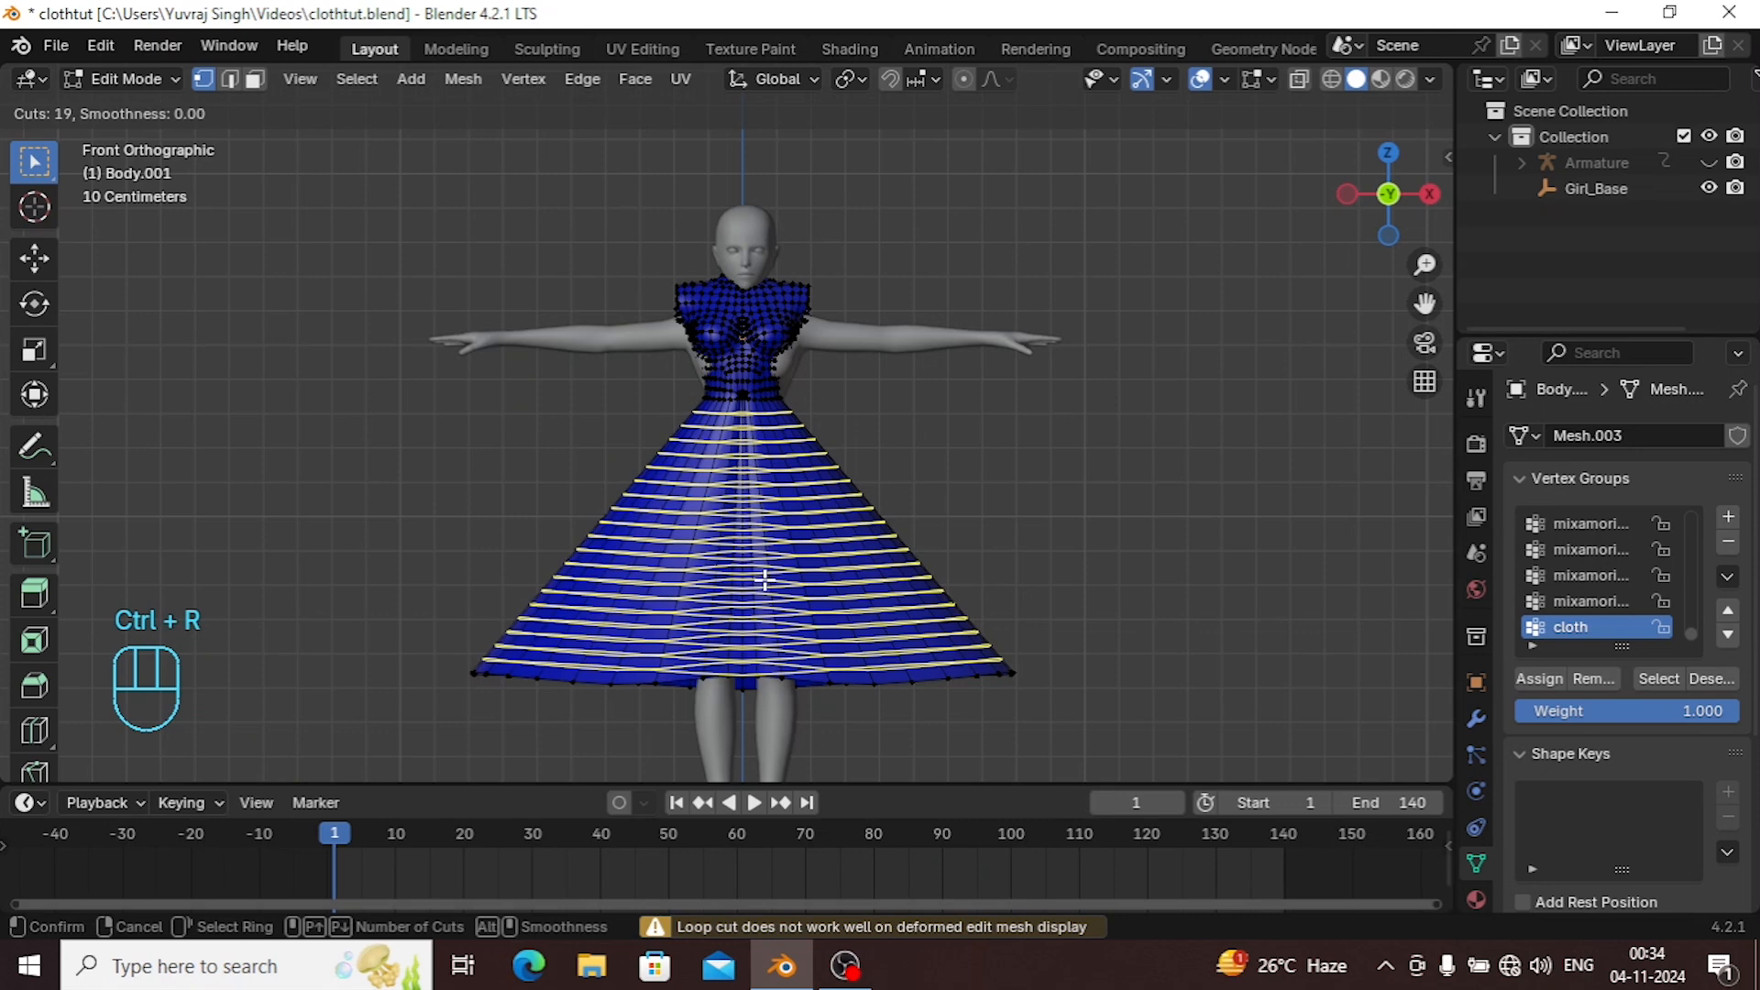
key(Return)
key(Return)
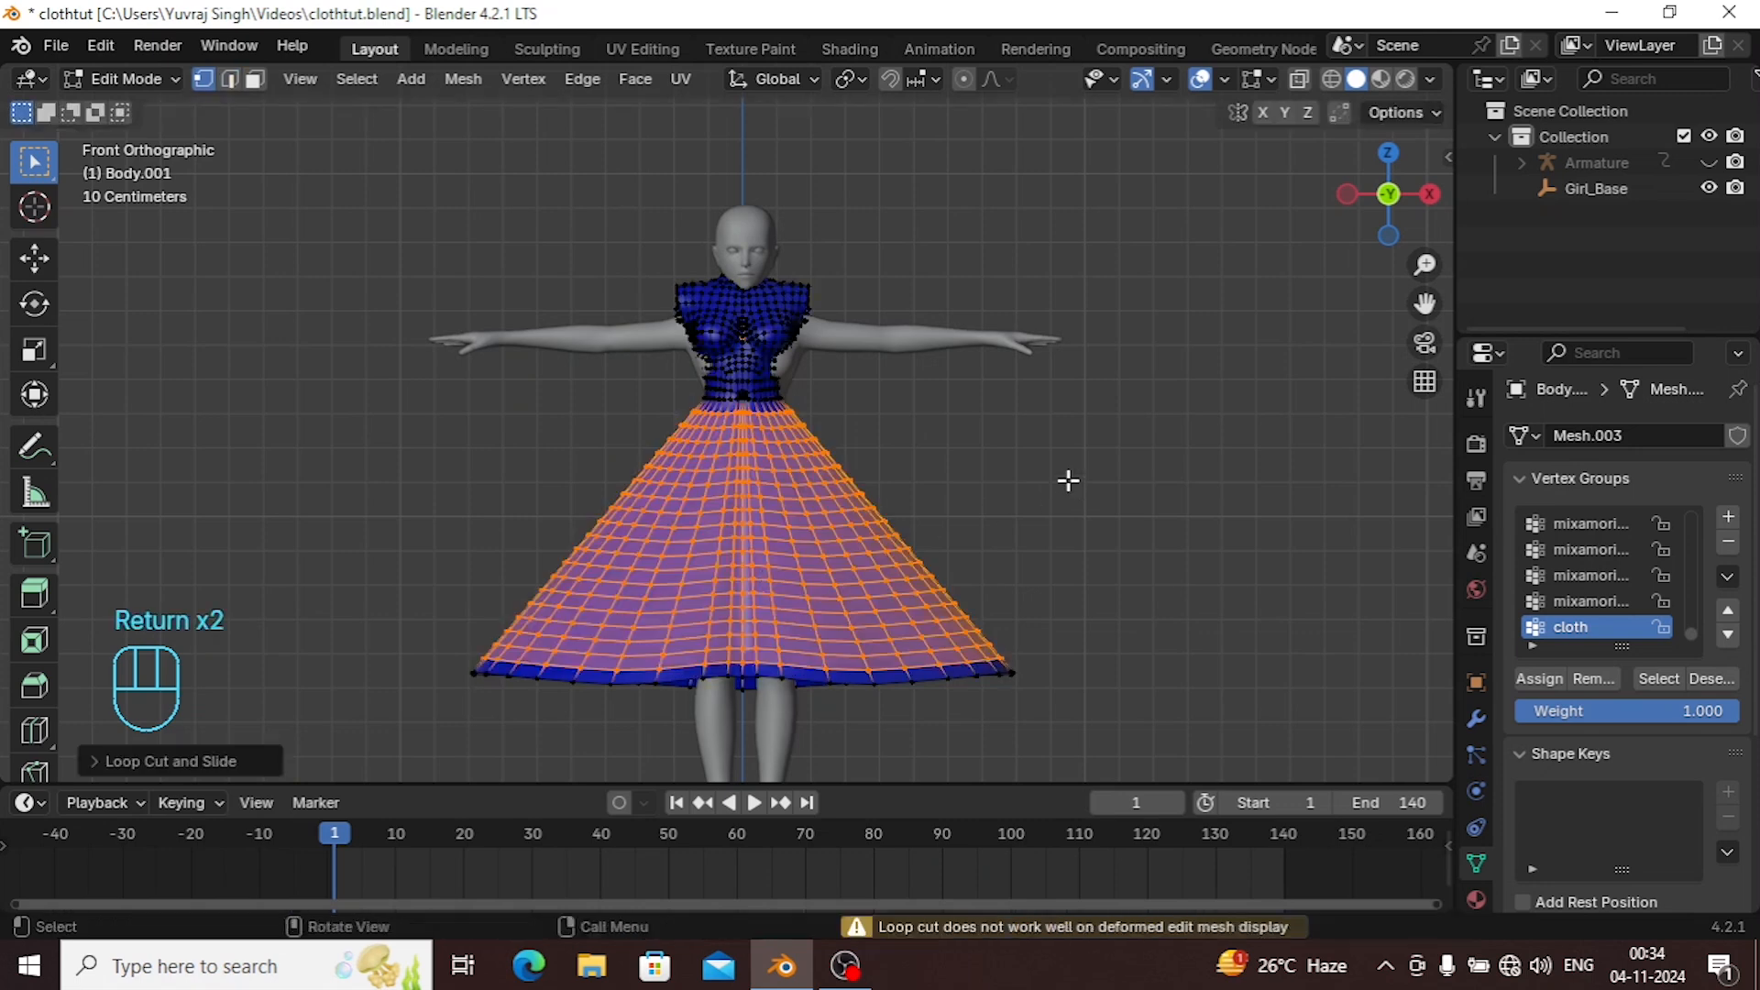
drag(473, 450, 1164, 731)
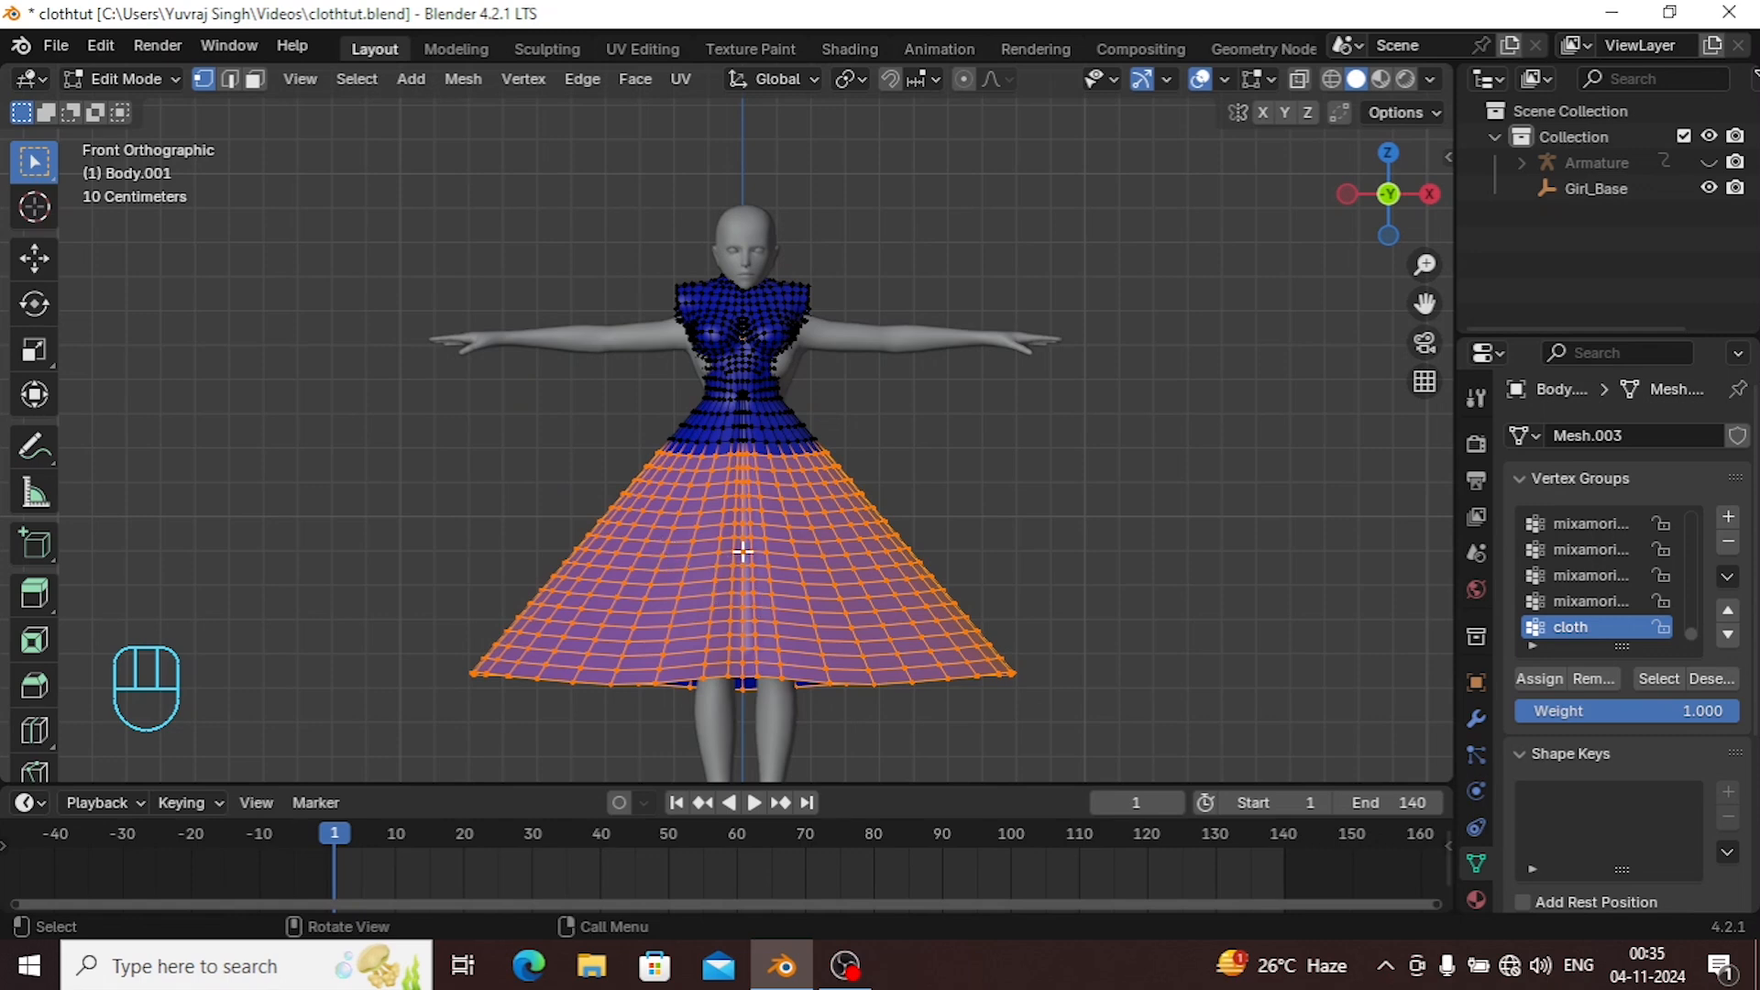
key(alt+a)
drag(126, 452, 1333, 736)
click(1103, 556)
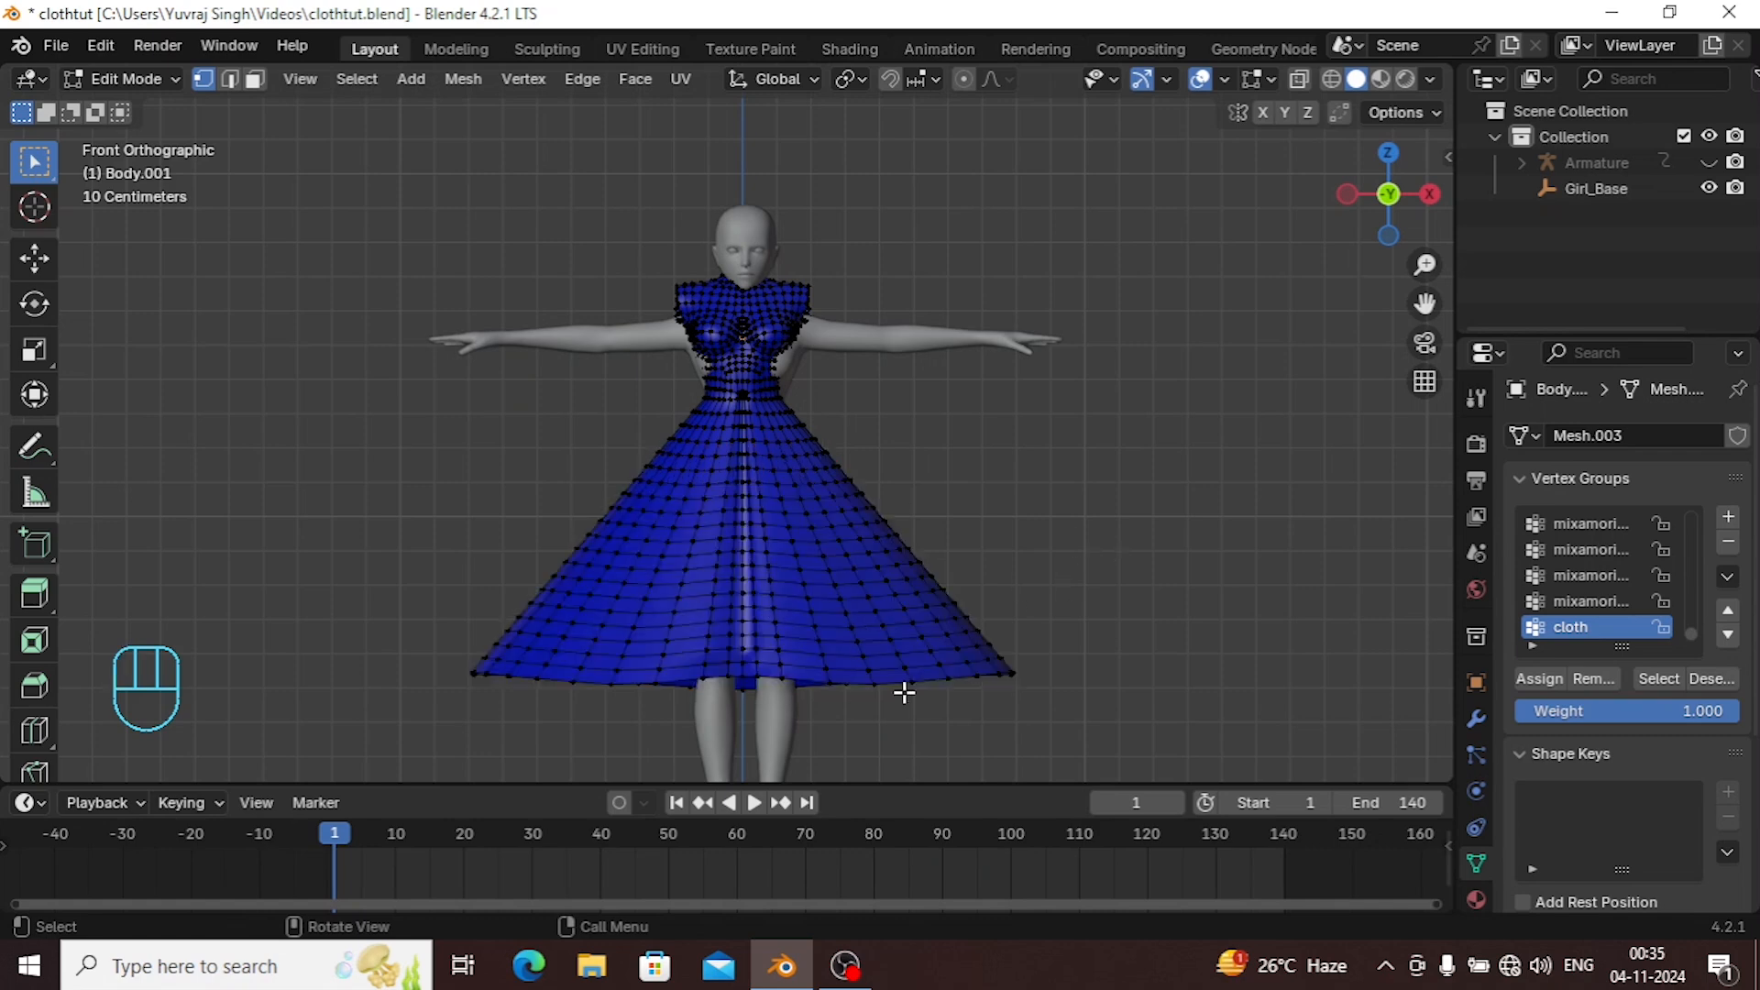
Add a new vertex group to the dress mesh and name it "cloth".
scroll(897, 471, up, 4)
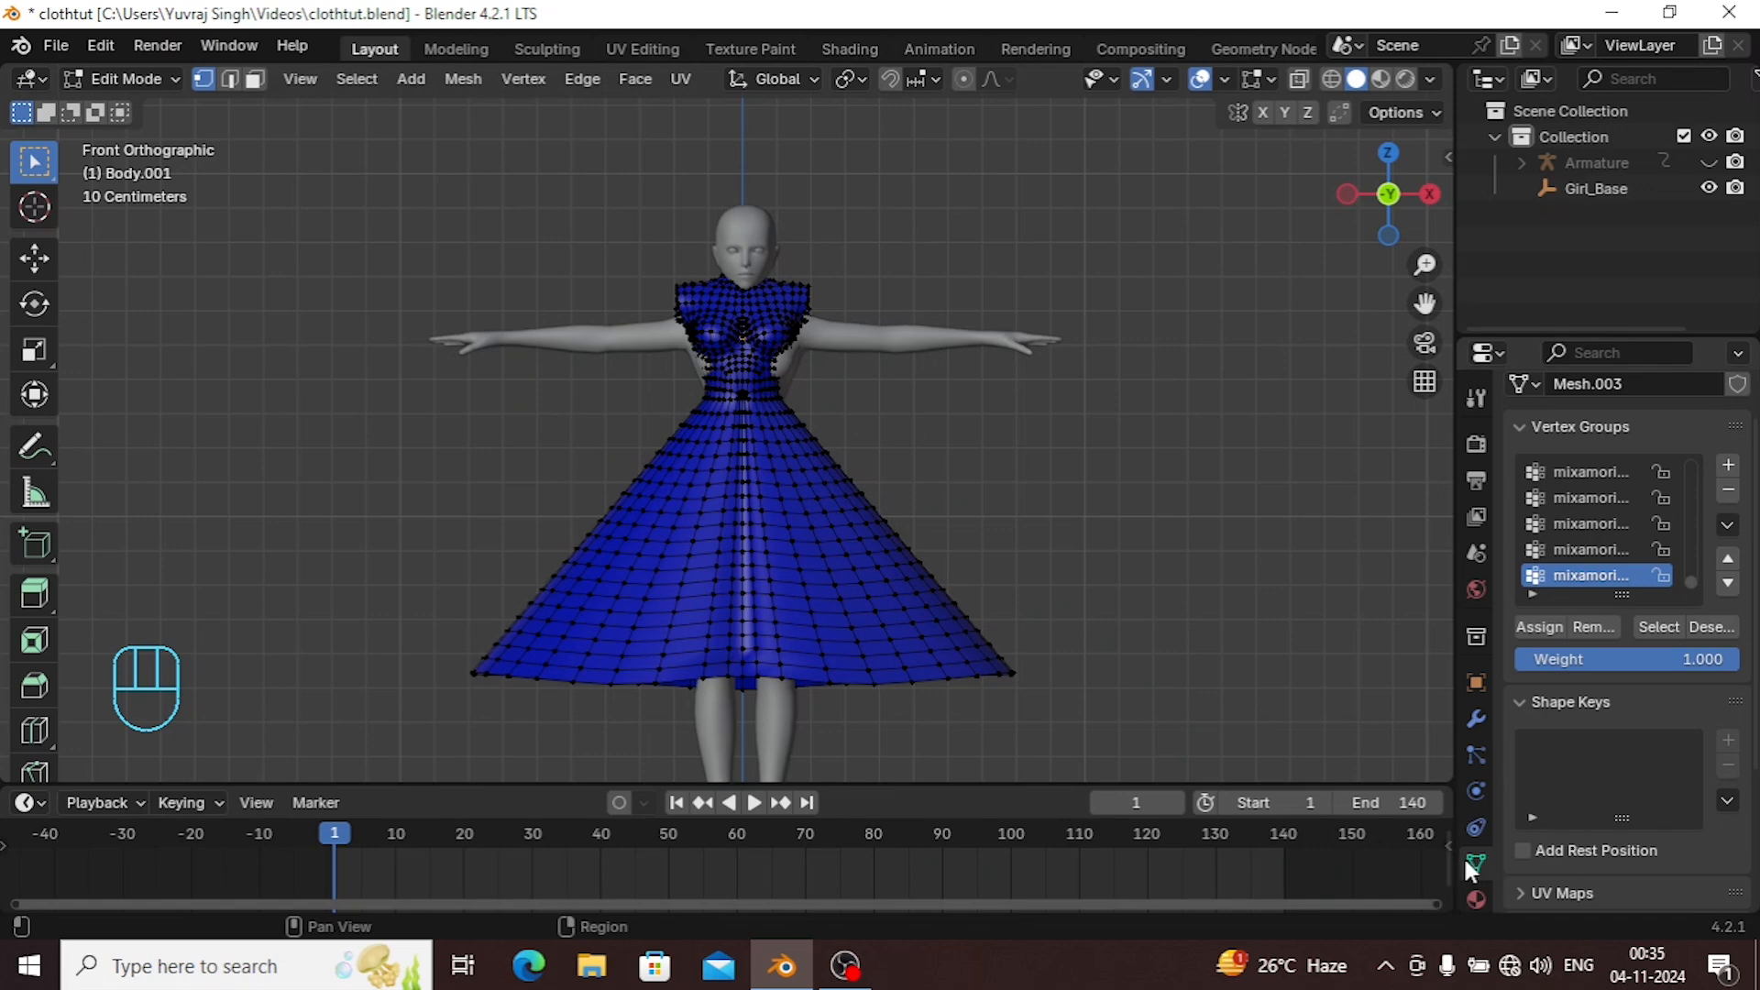
click(1729, 468)
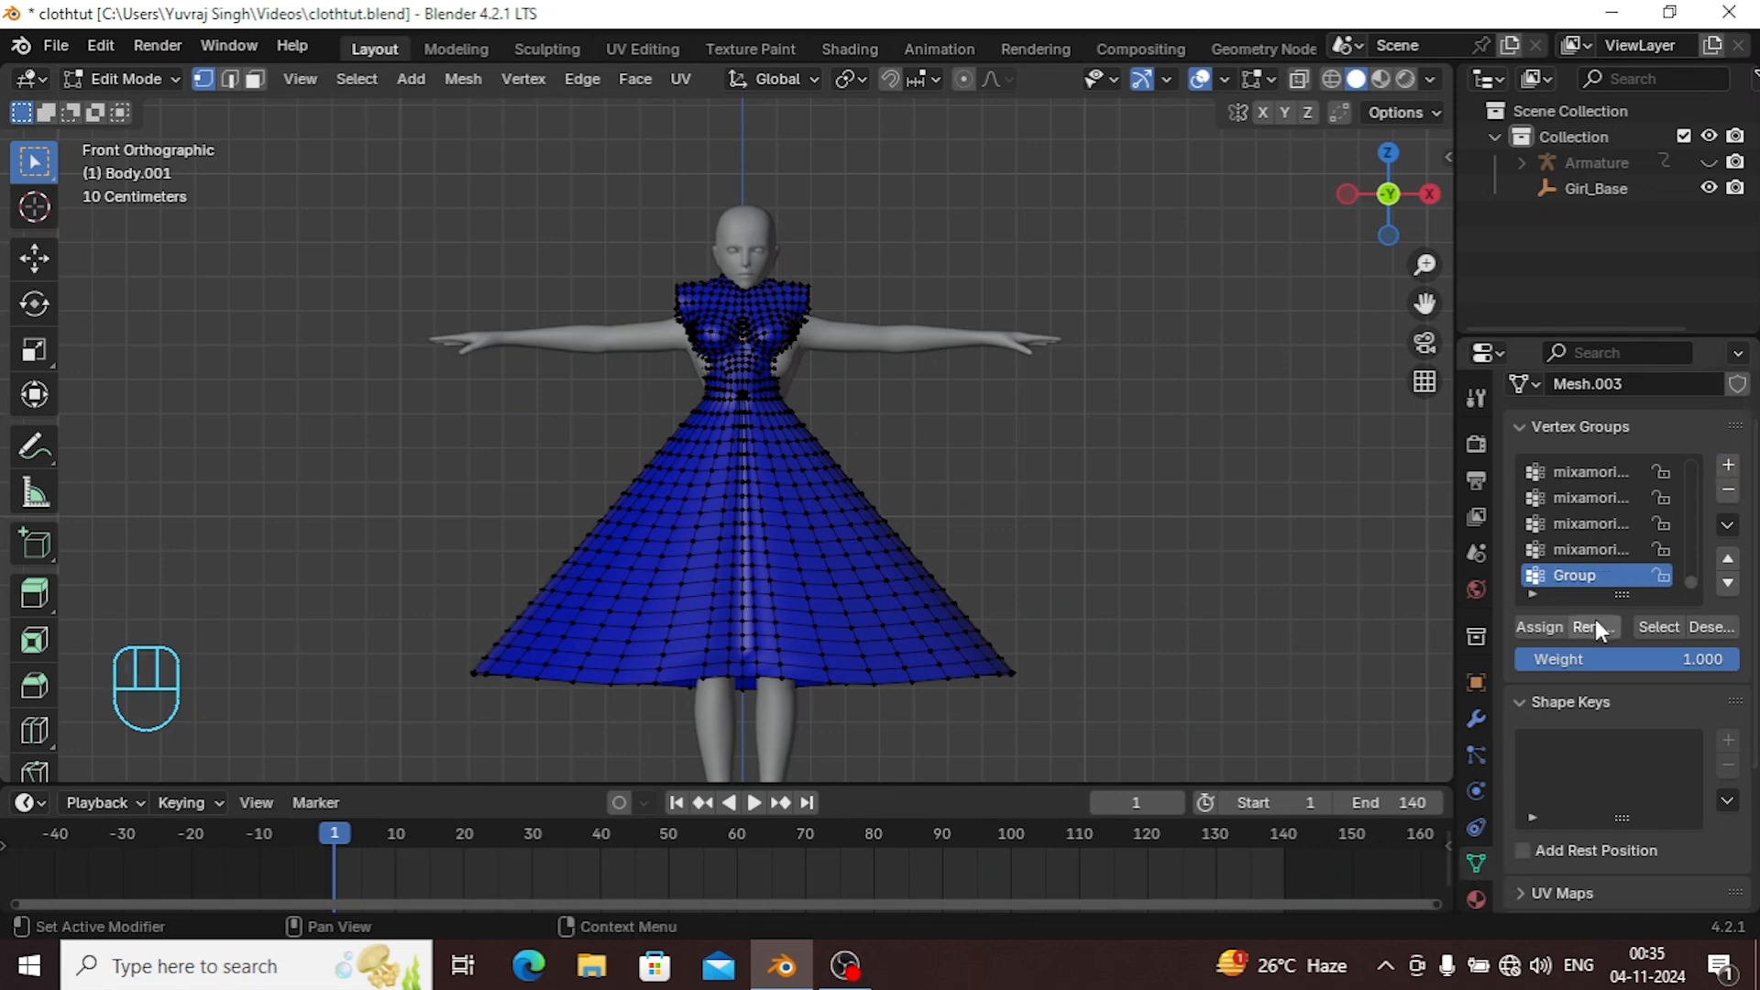
double_click(1578, 585)
text(cloth)
key(Return)
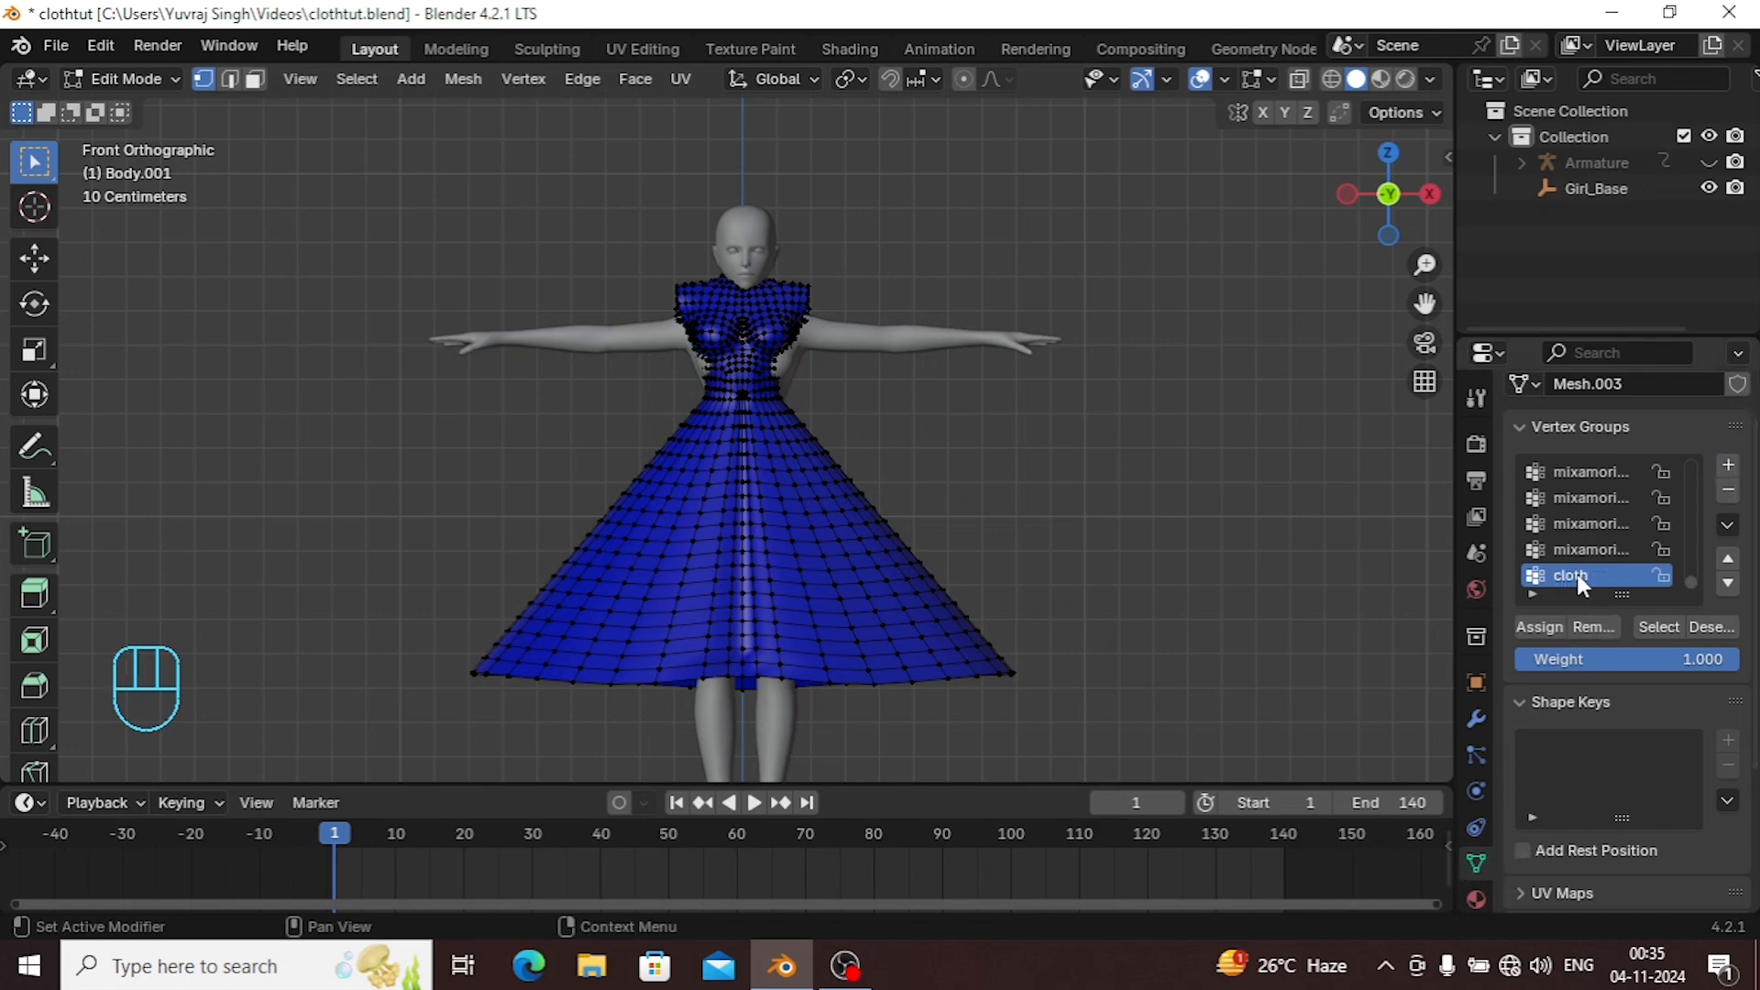
In wireframe view, select all bodice vertices down to the waist and assign them to the cloth group with weight 1.000.
click(1331, 80)
scroll(995, 258, up, 3)
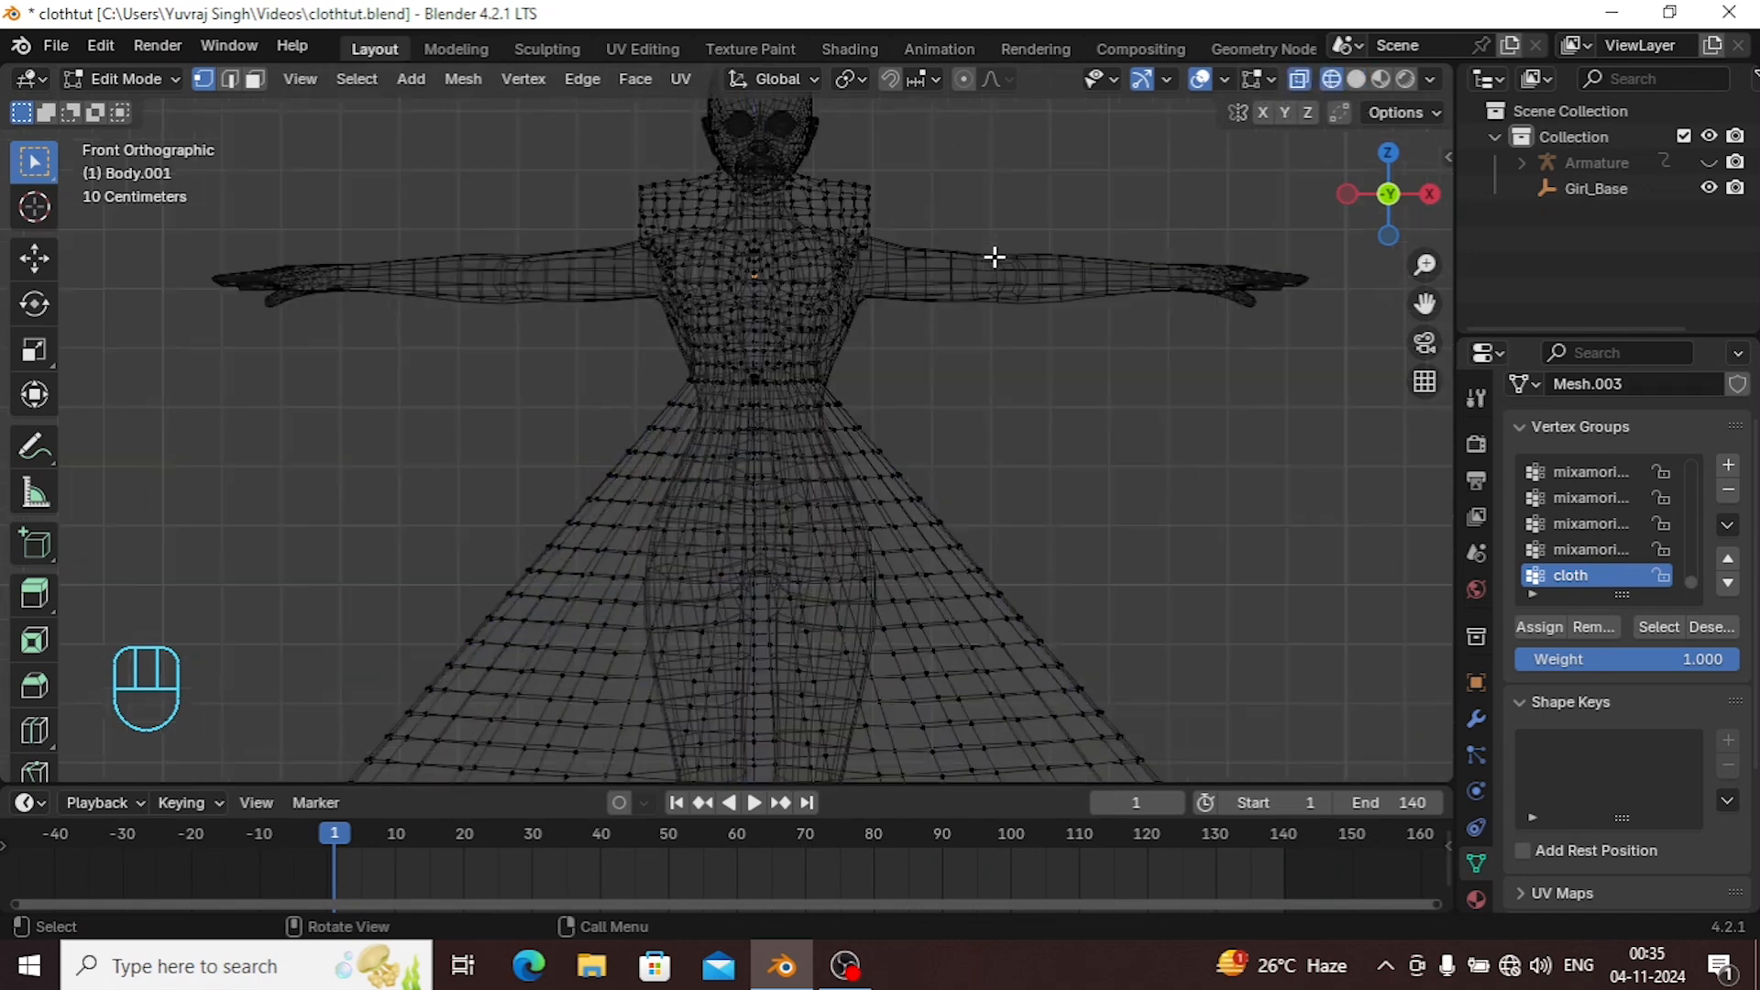
drag(513, 111, 1070, 388)
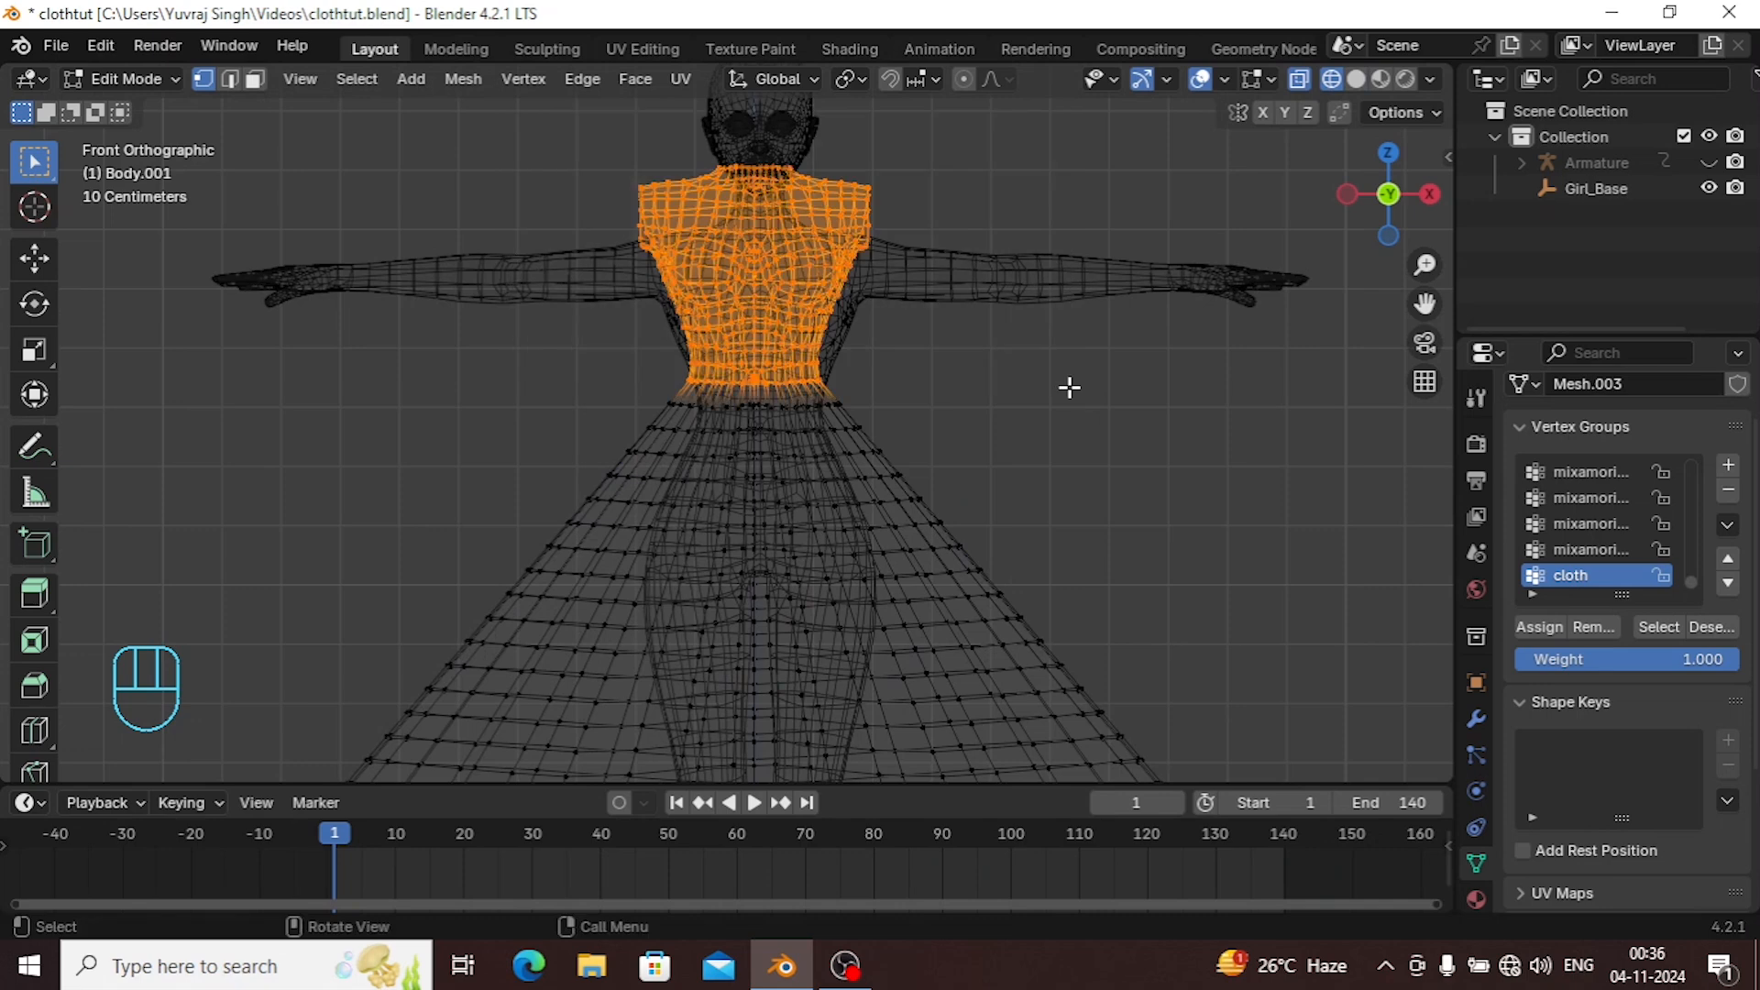
click(1554, 628)
Check the cloth group's membership by clearing the selection and selecting the group's vertices again.
key(alt+a)
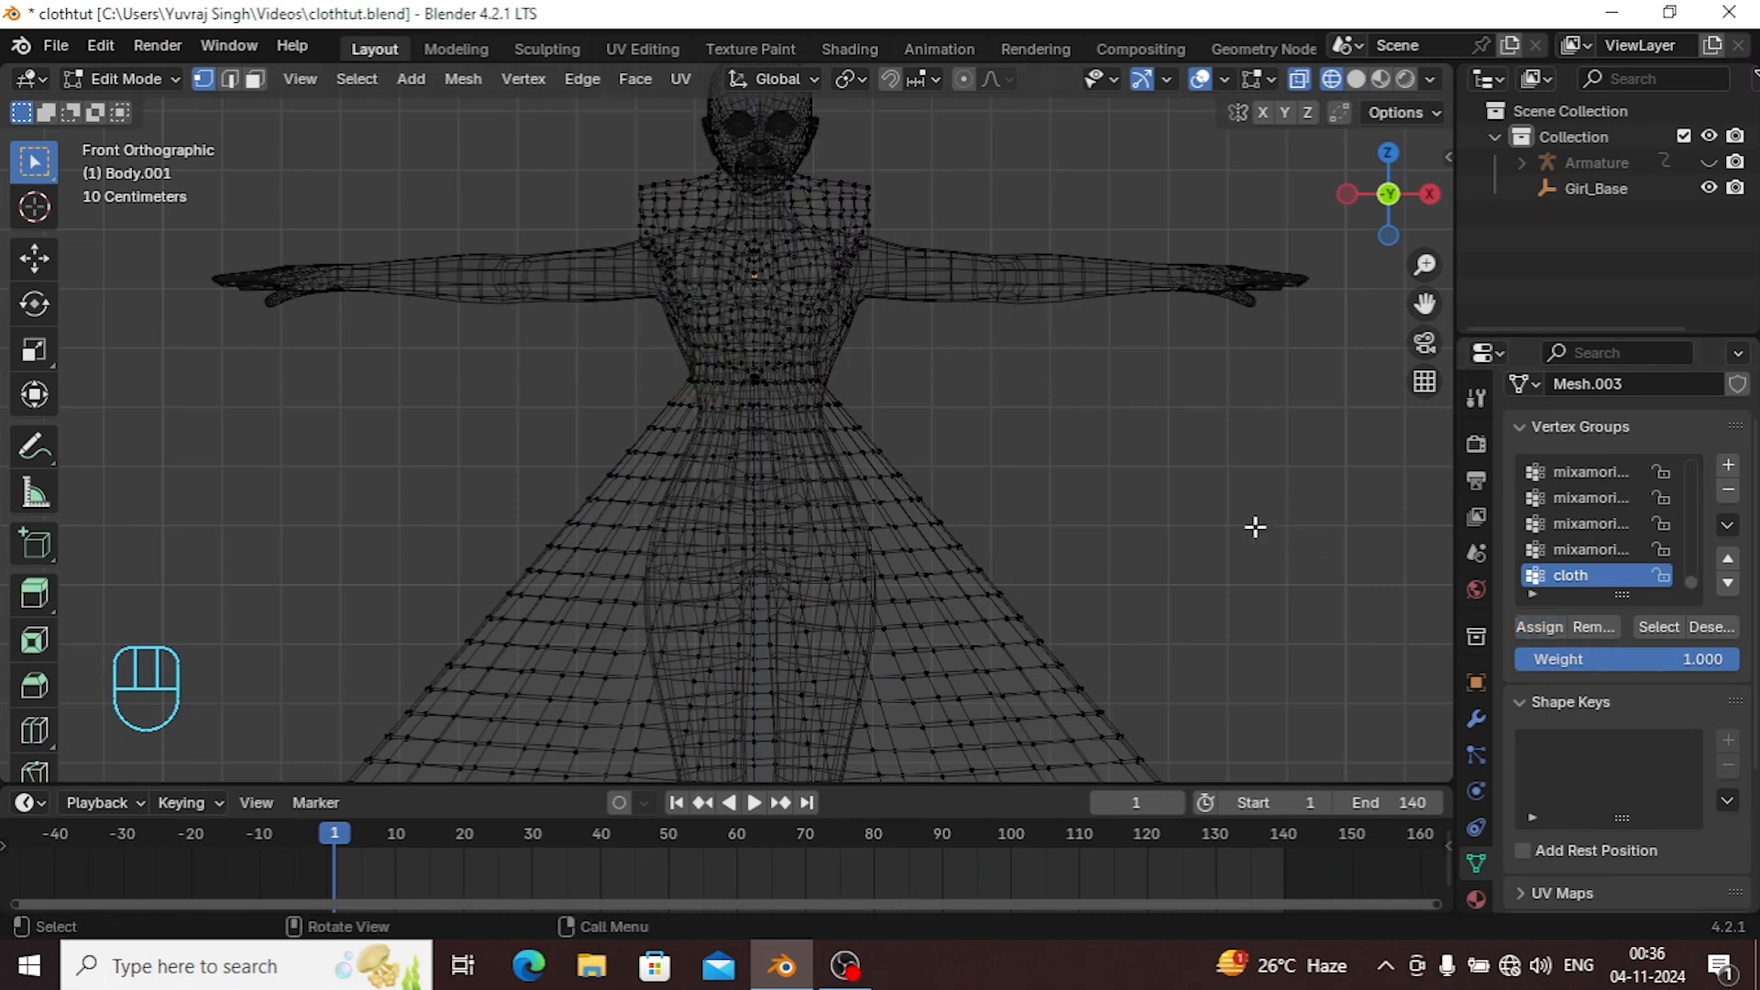
click(1665, 626)
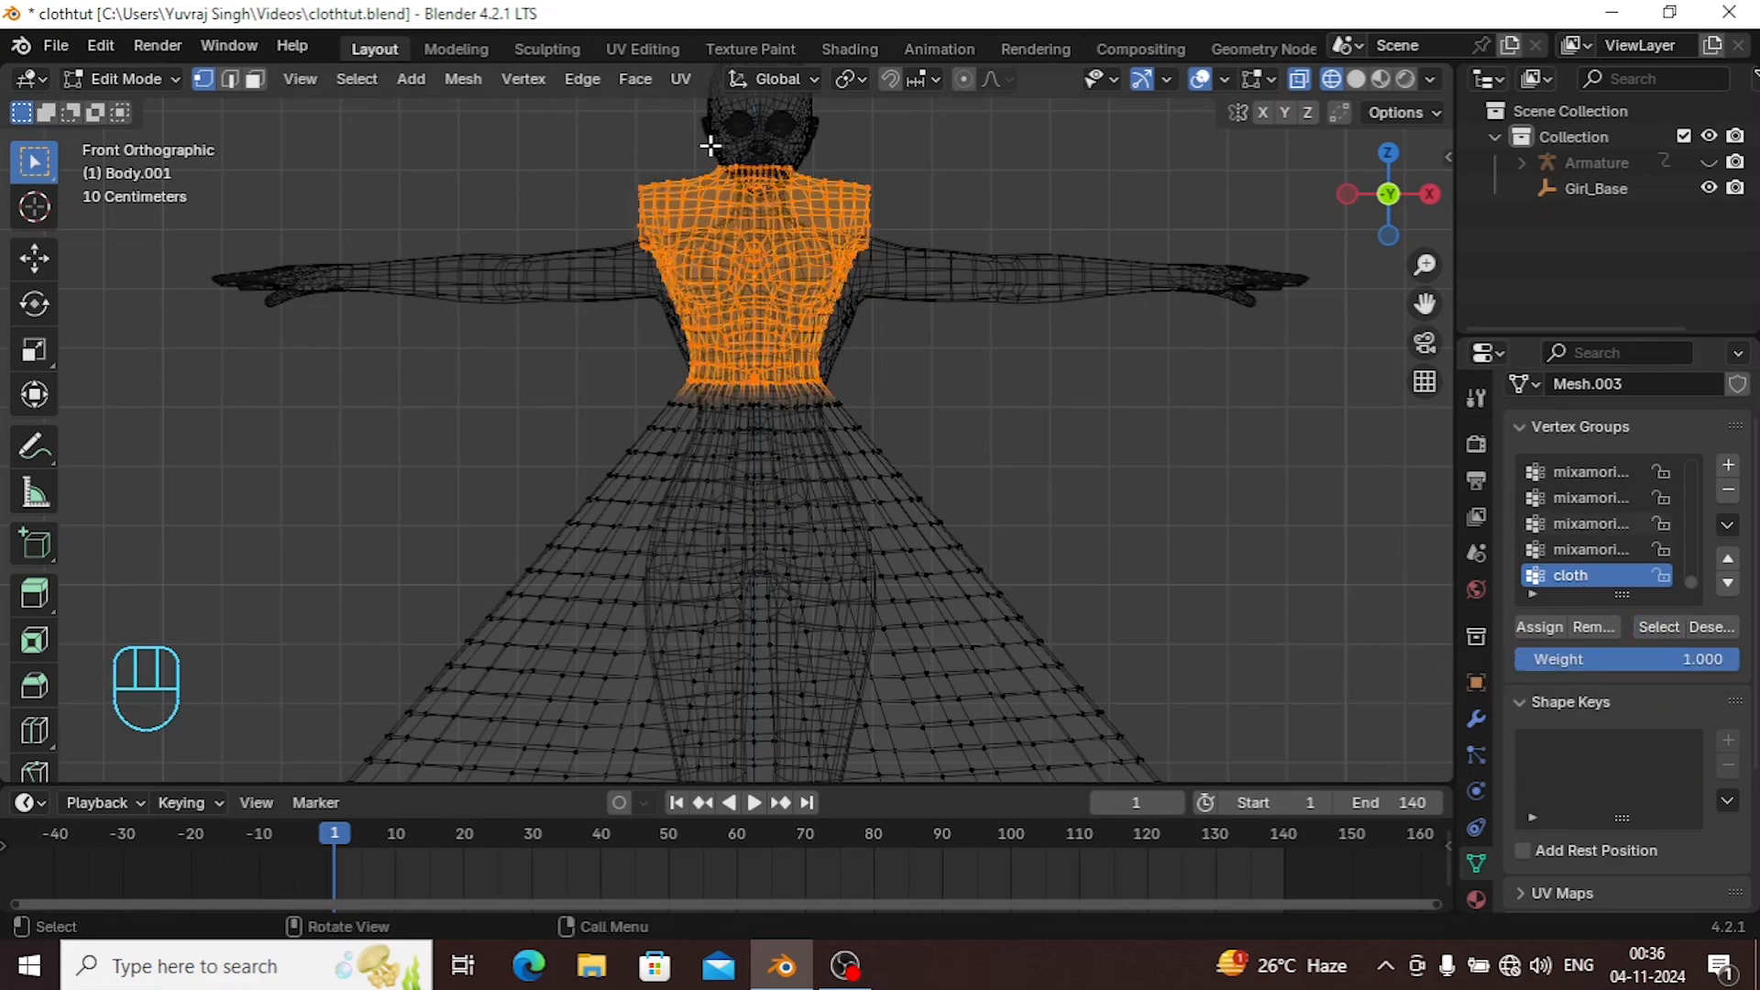
middle_drag(732, 291, 766, 354)
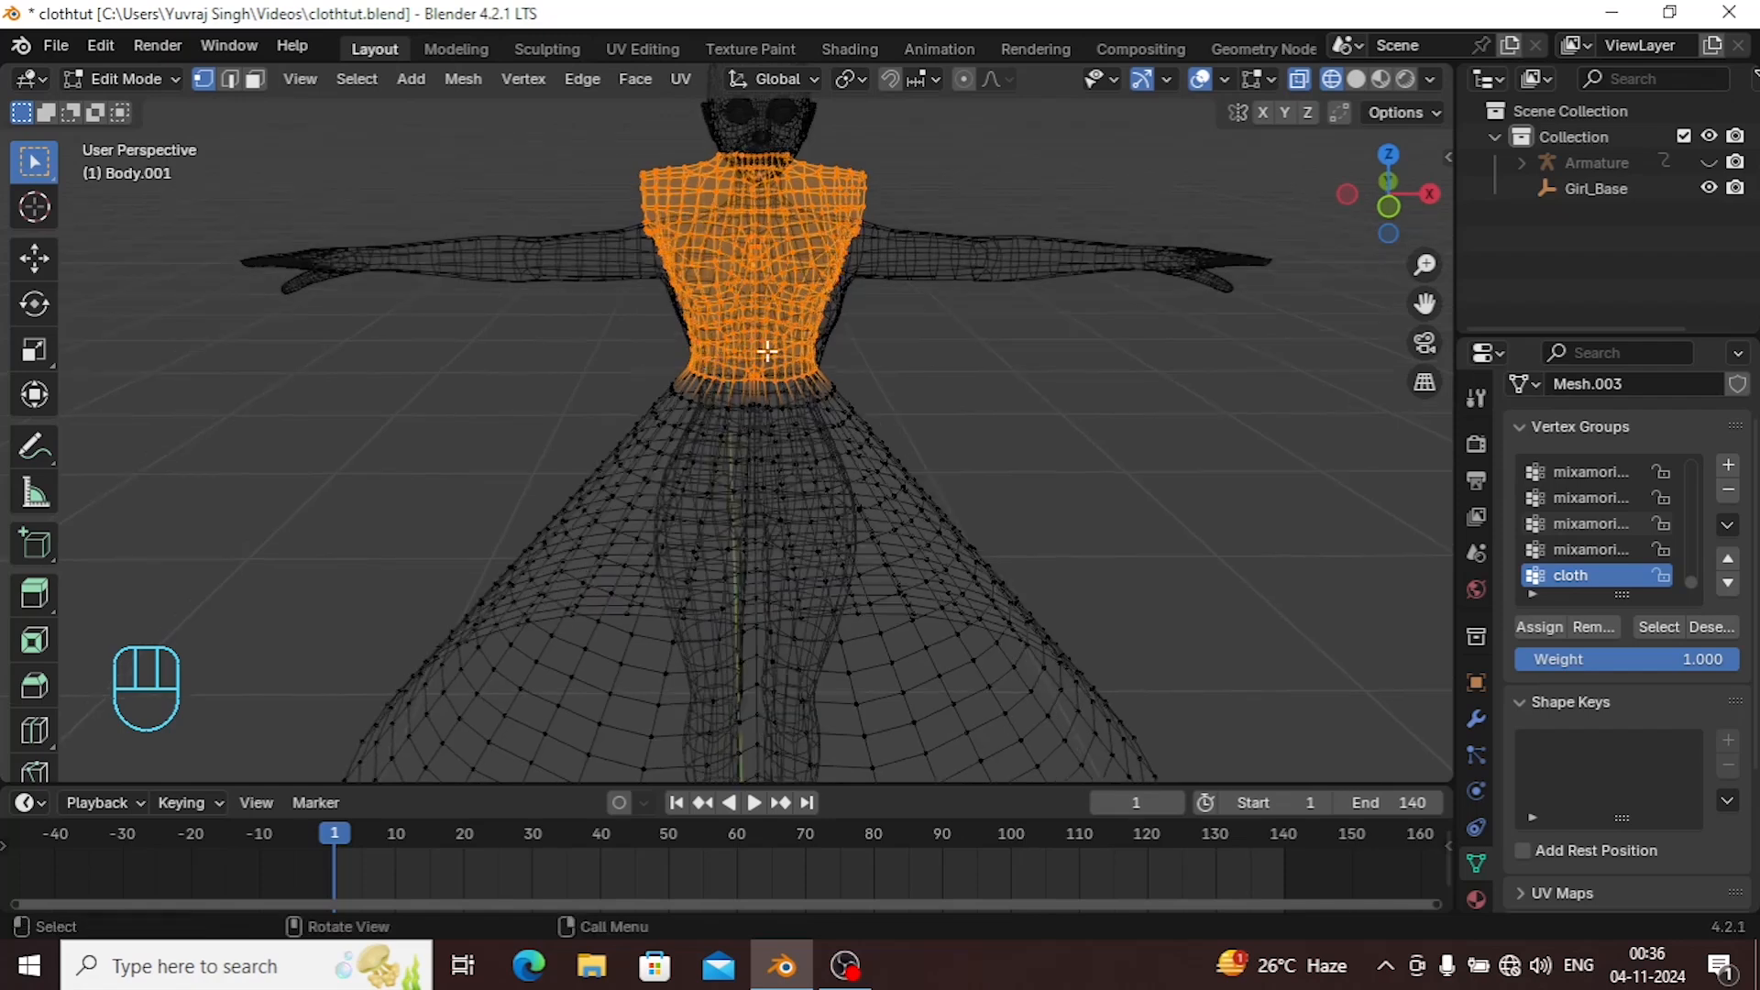
scroll(799, 257, down, 5)
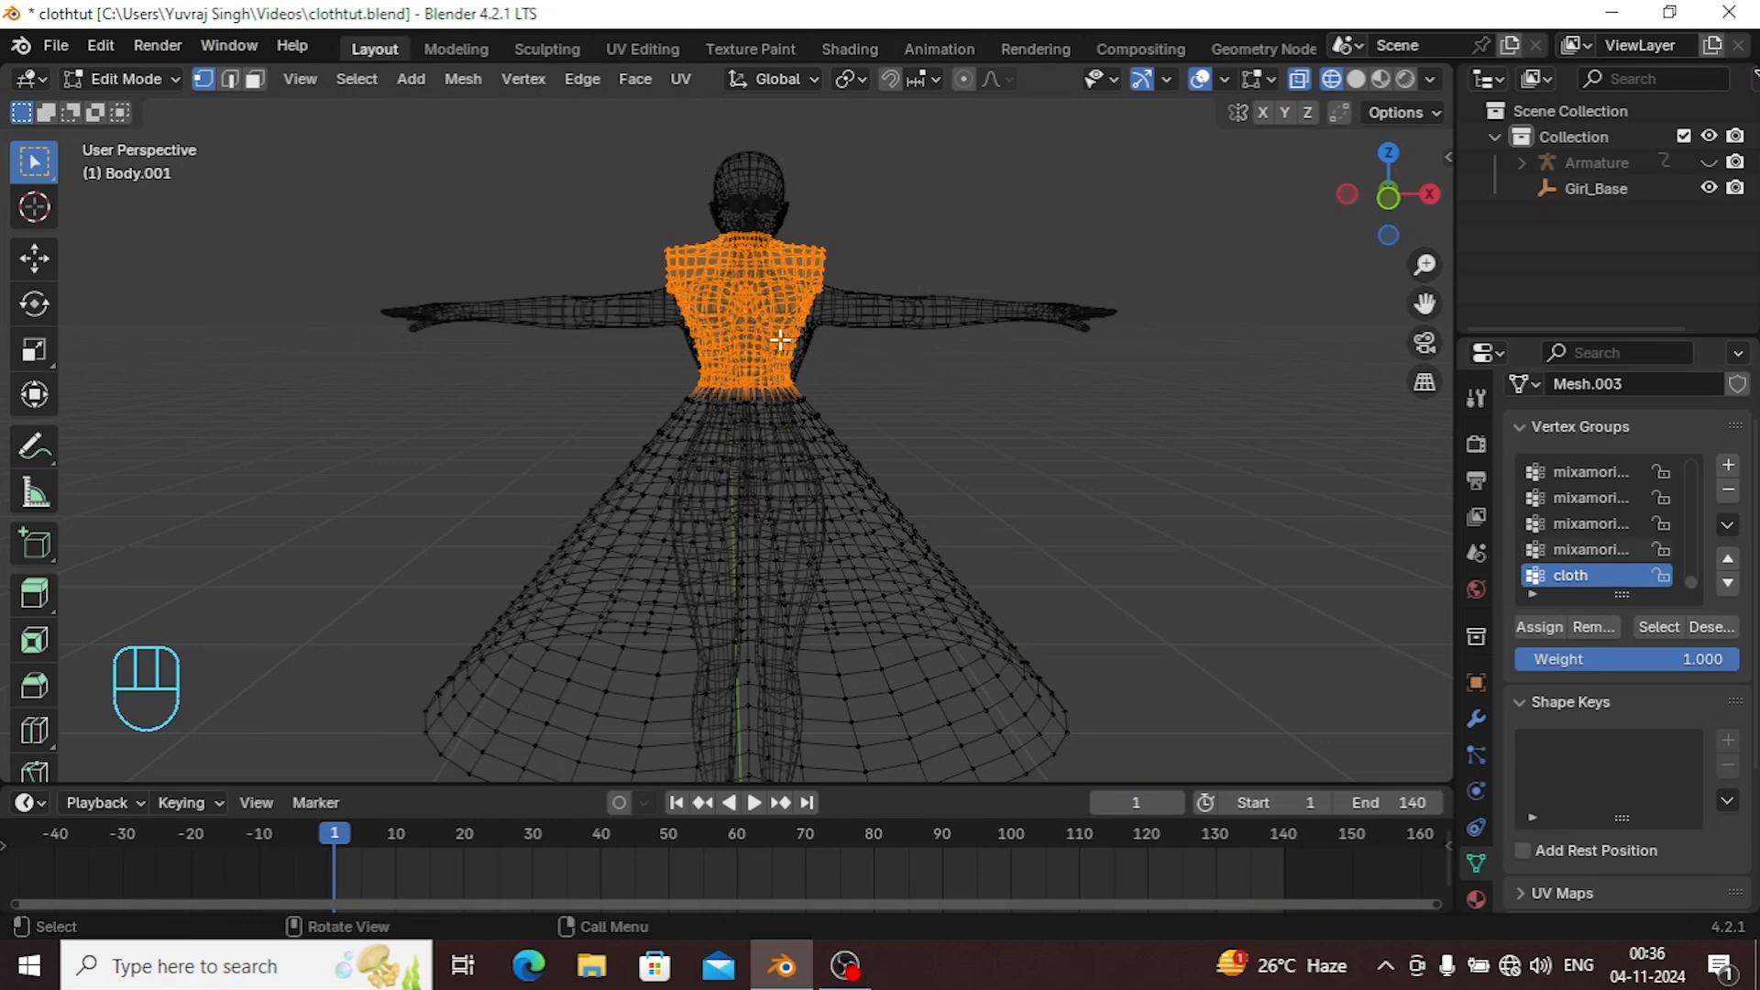
scroll(926, 373, down, 1)
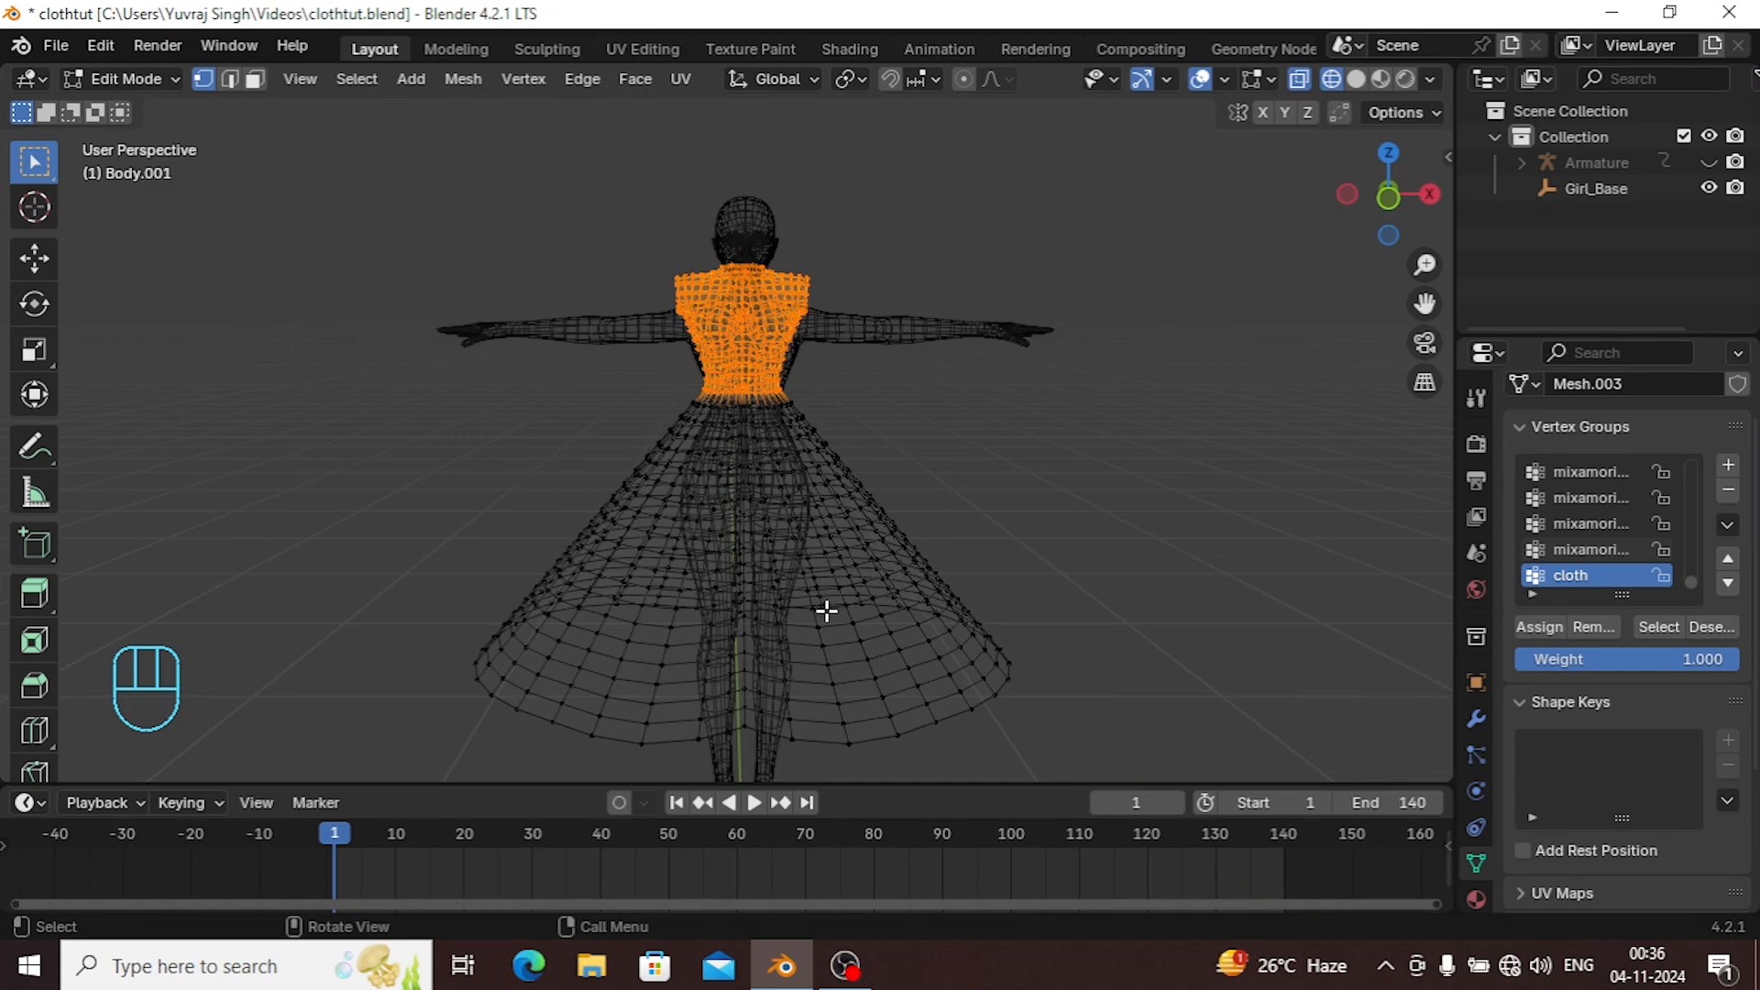
scroll(854, 380, up, 2)
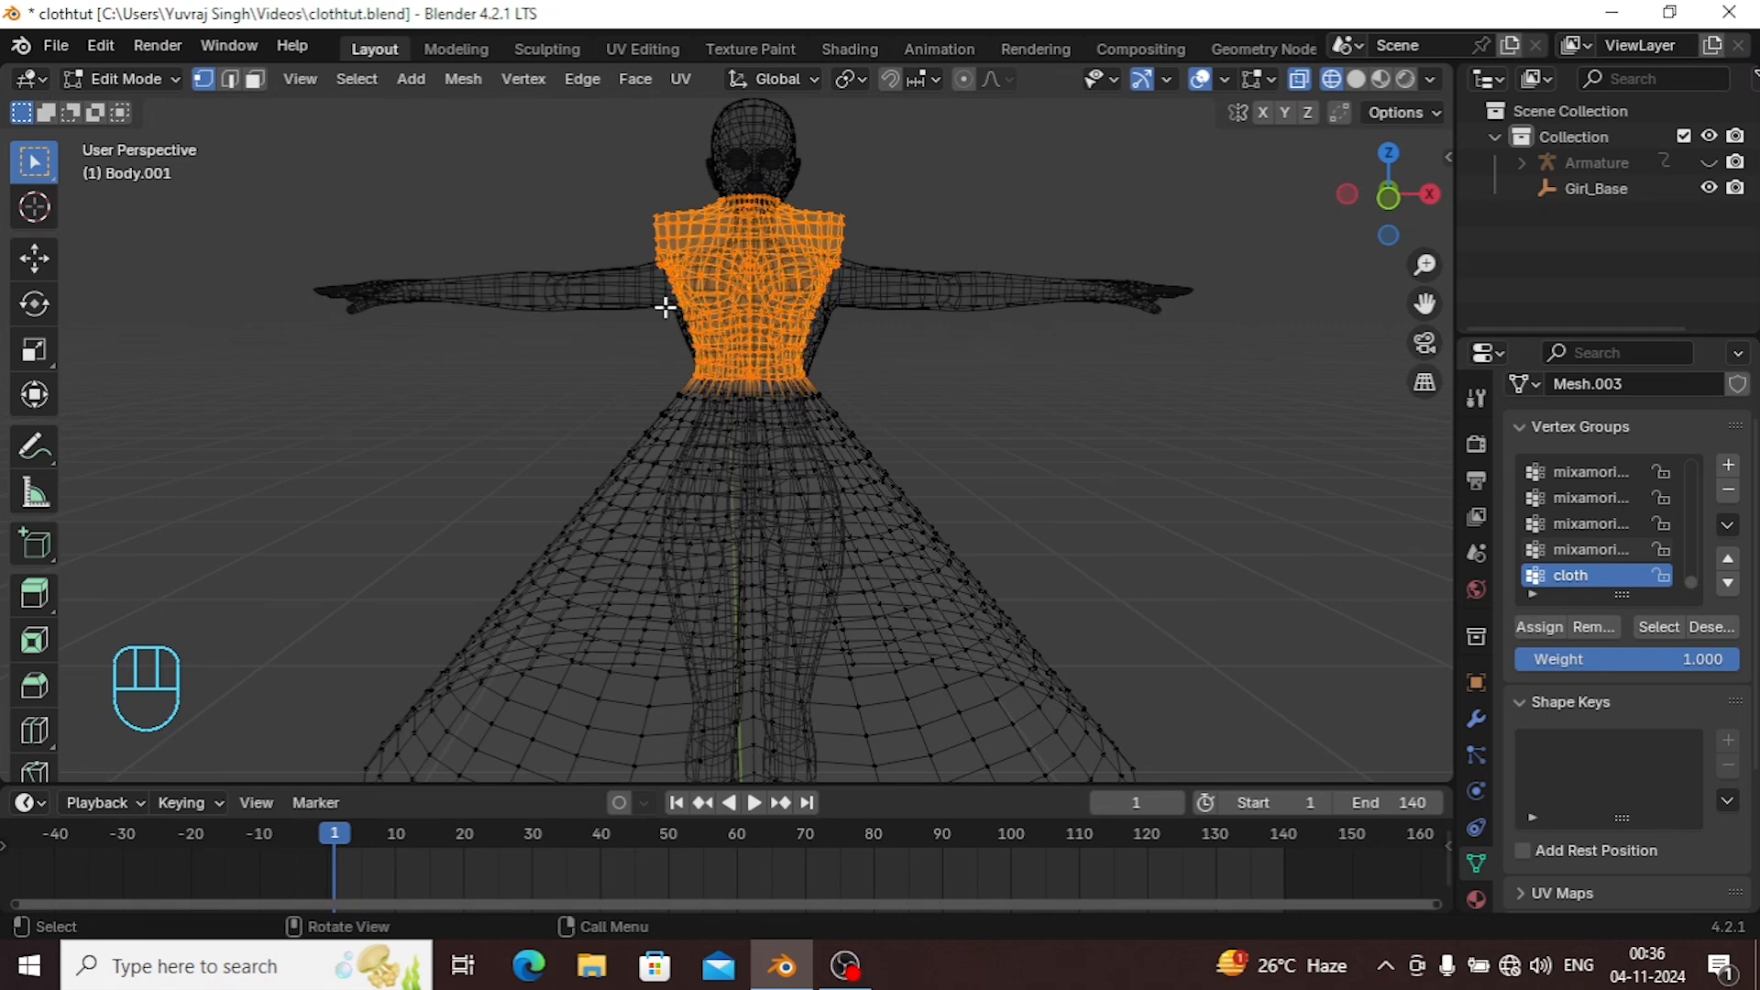
Return to solid shading and switch the dress from Edit Mode through Object Mode into Weight Paint mode.
click(1357, 79)
click(142, 79)
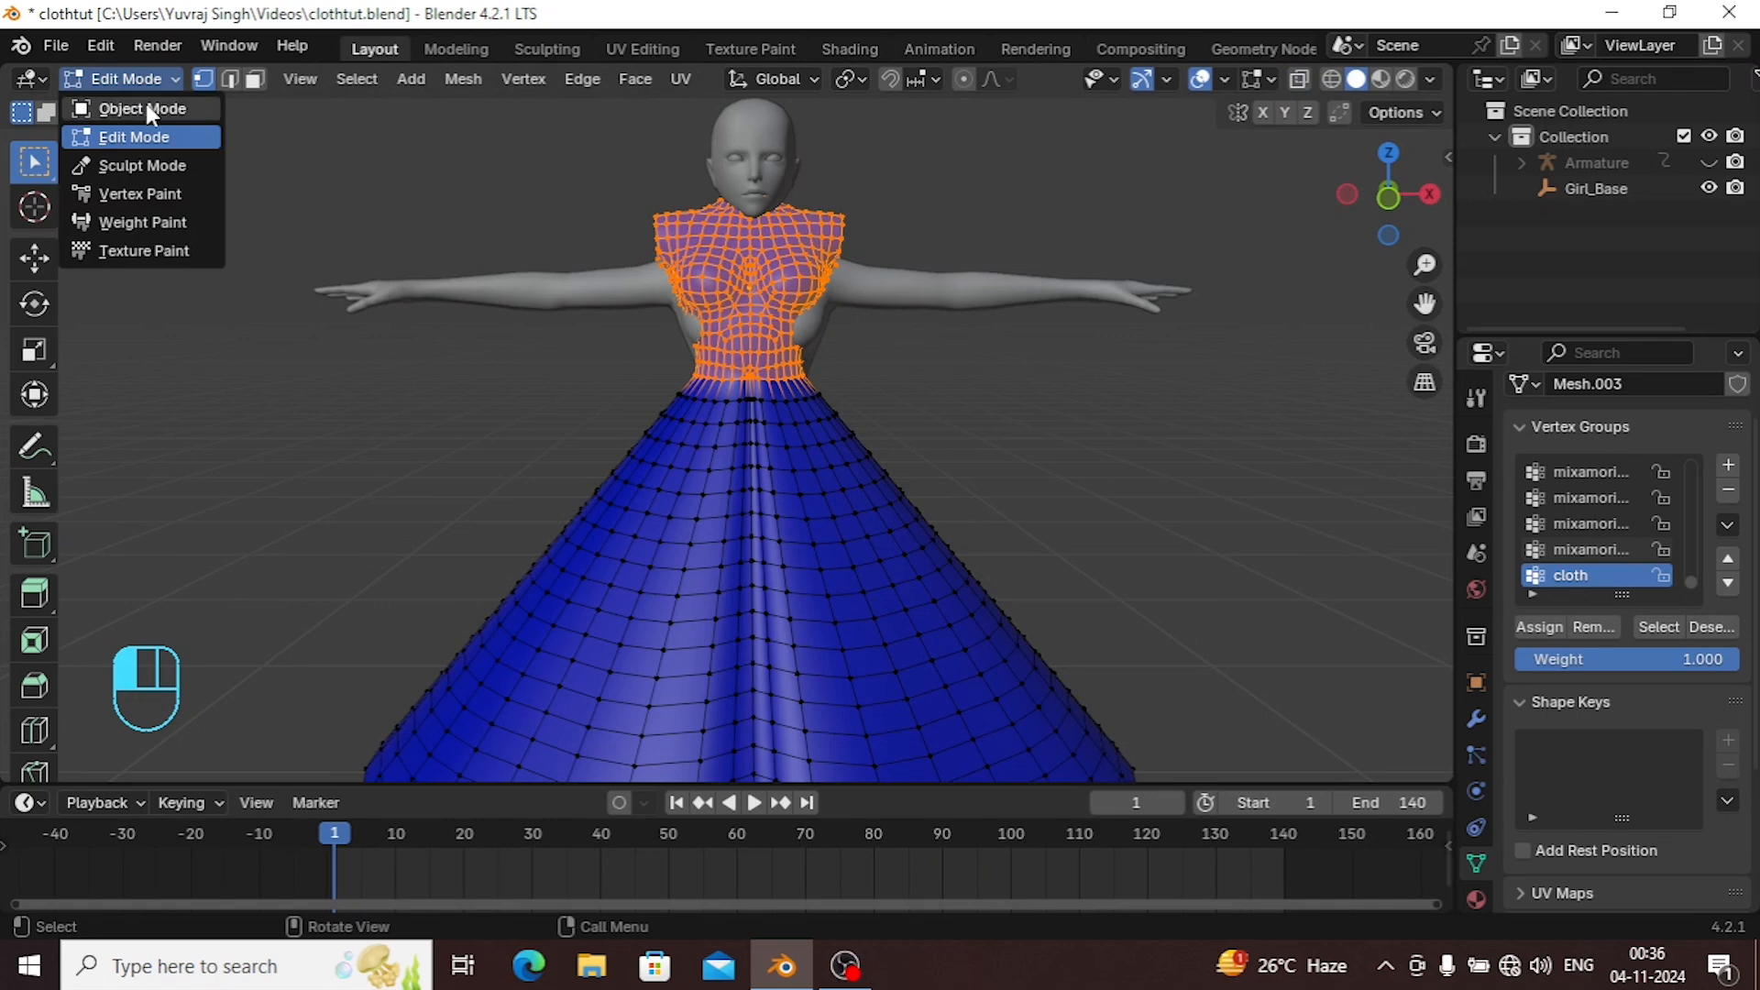
click(145, 106)
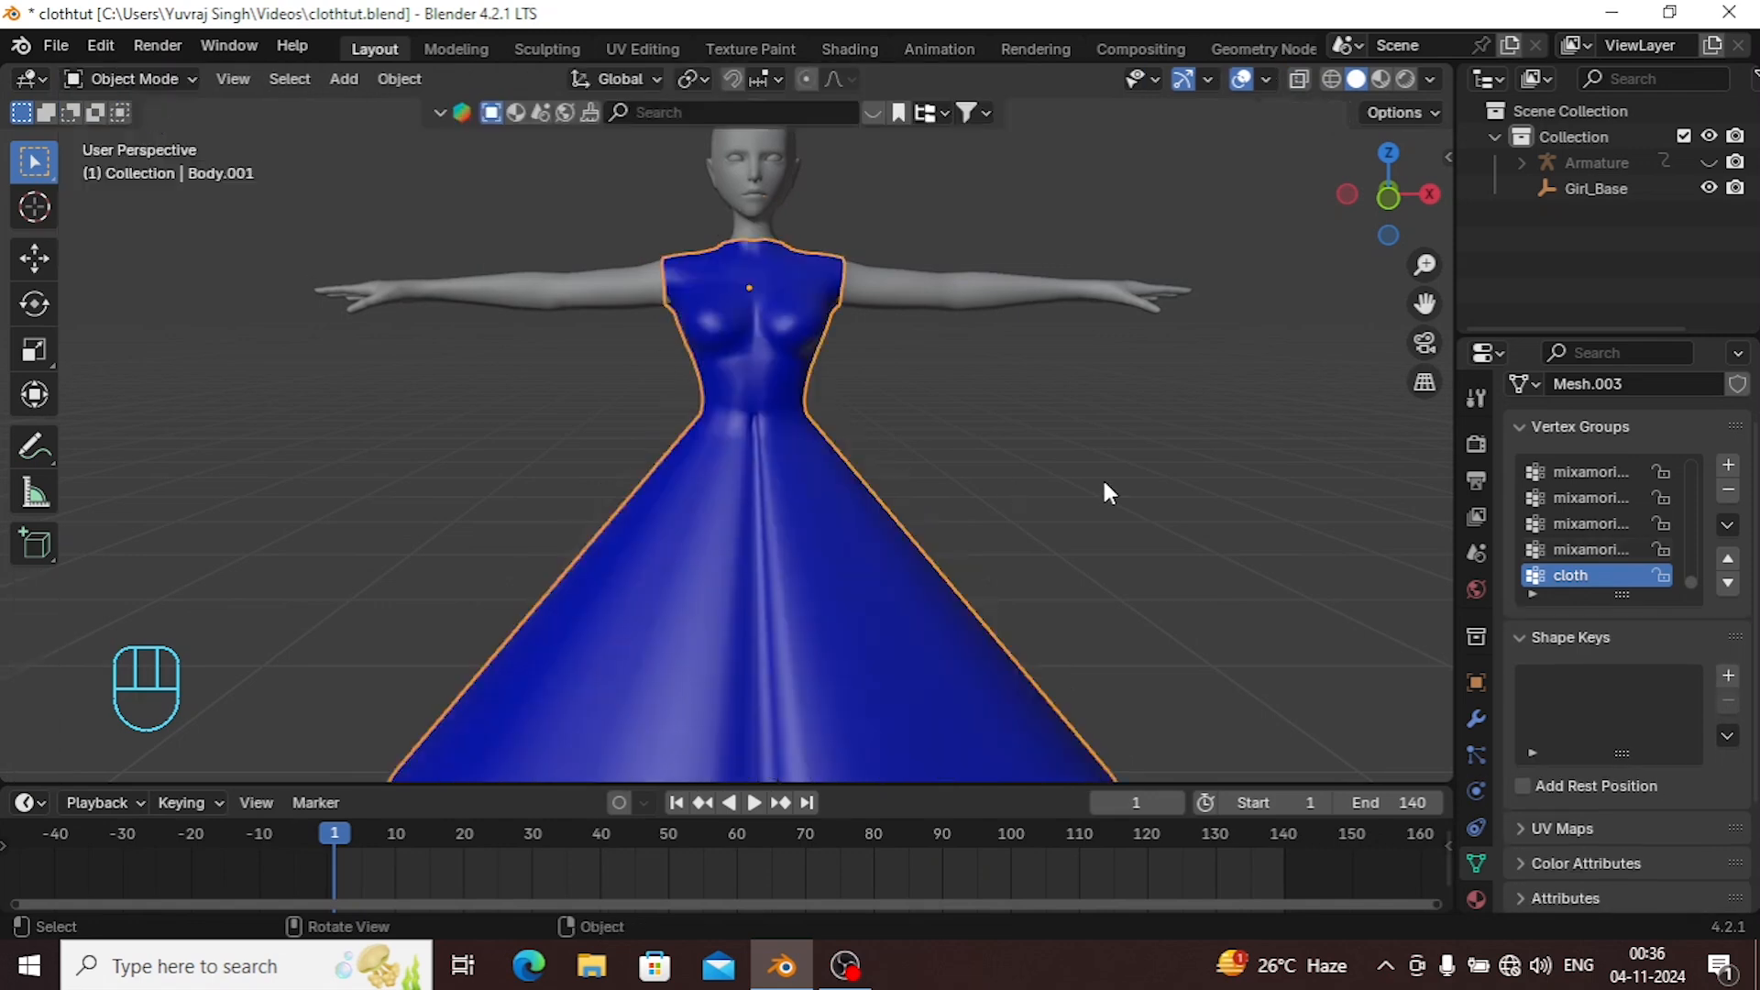
click(169, 78)
click(164, 221)
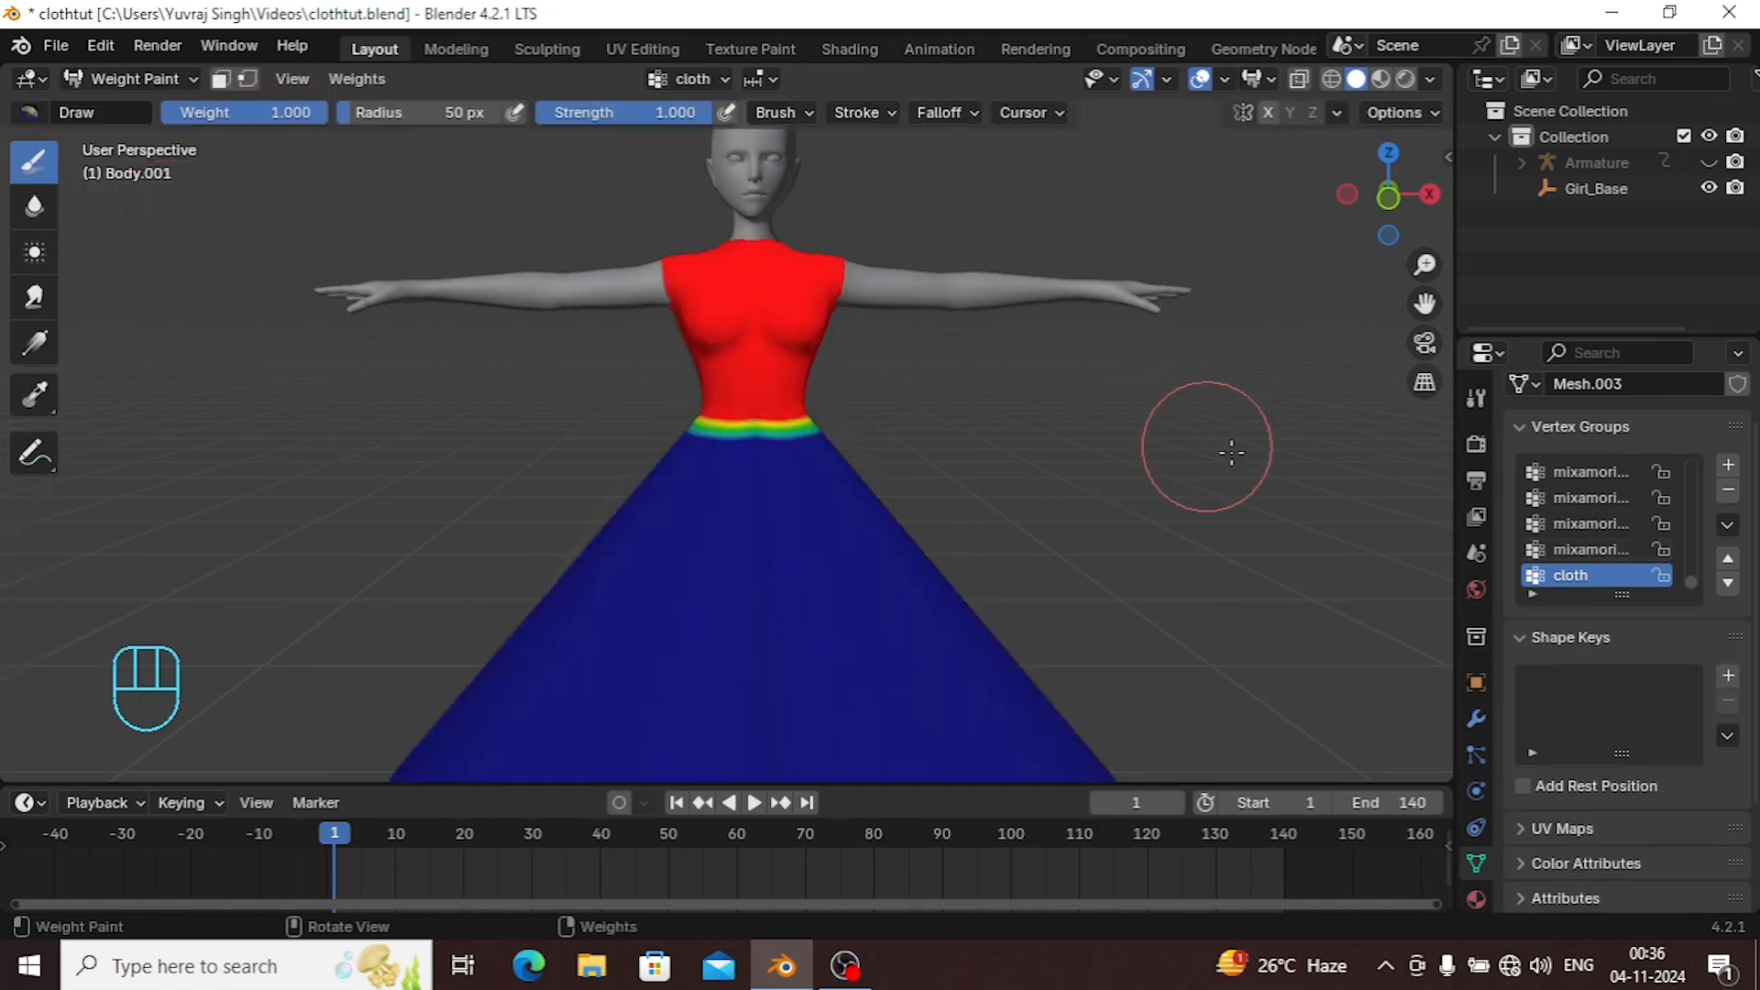
Apply a linear weight gradient with weight 1.000 and strength 1.000 from the waist down onto the upper skirt.
scroll(1231, 451, up, 1)
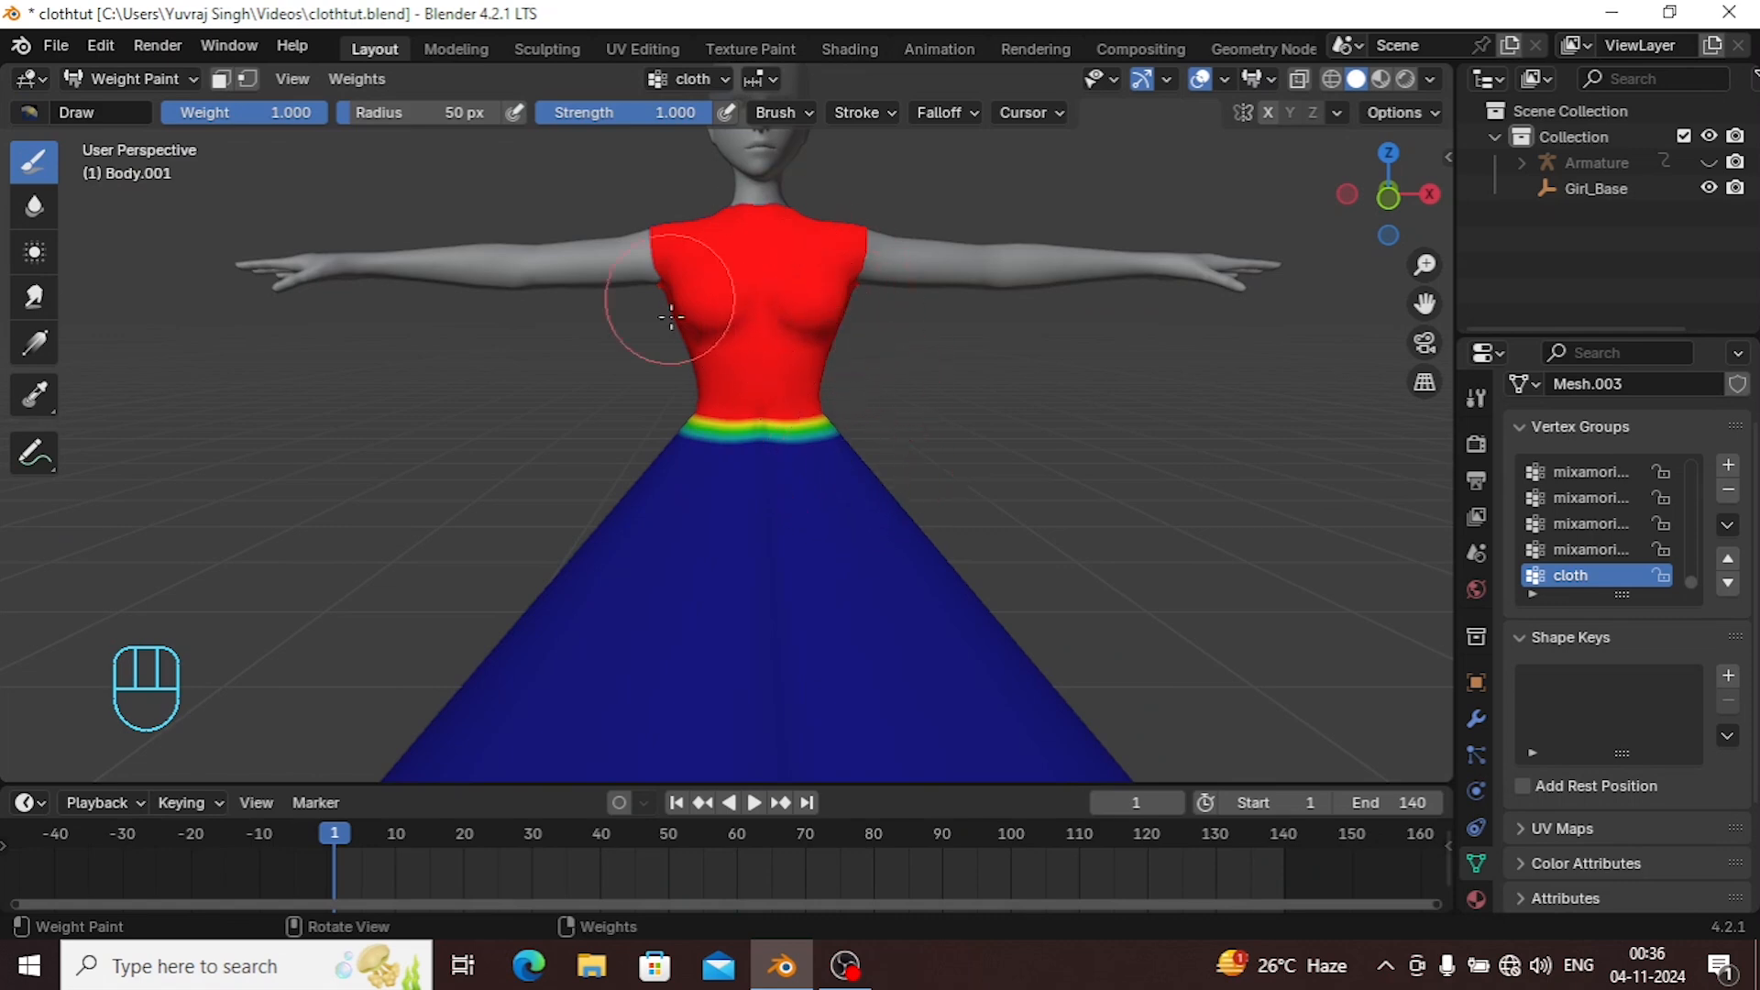
scroll(1058, 390, down, 2)
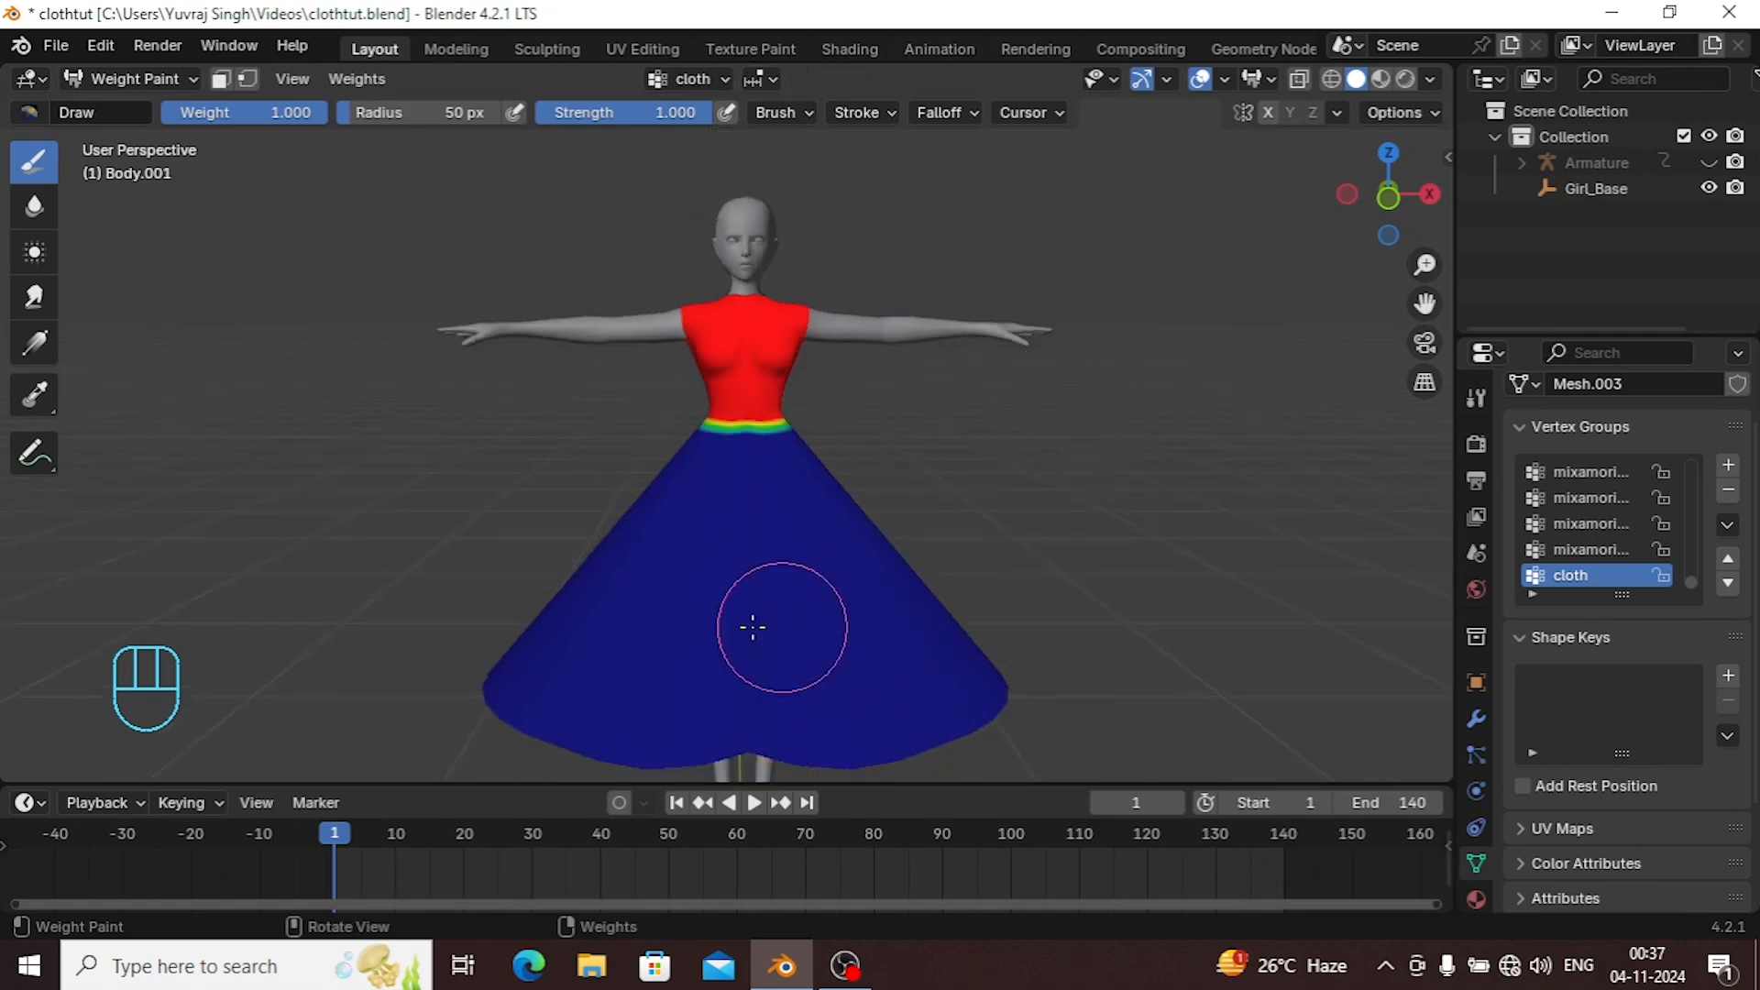
scroll(1084, 510, up, 3)
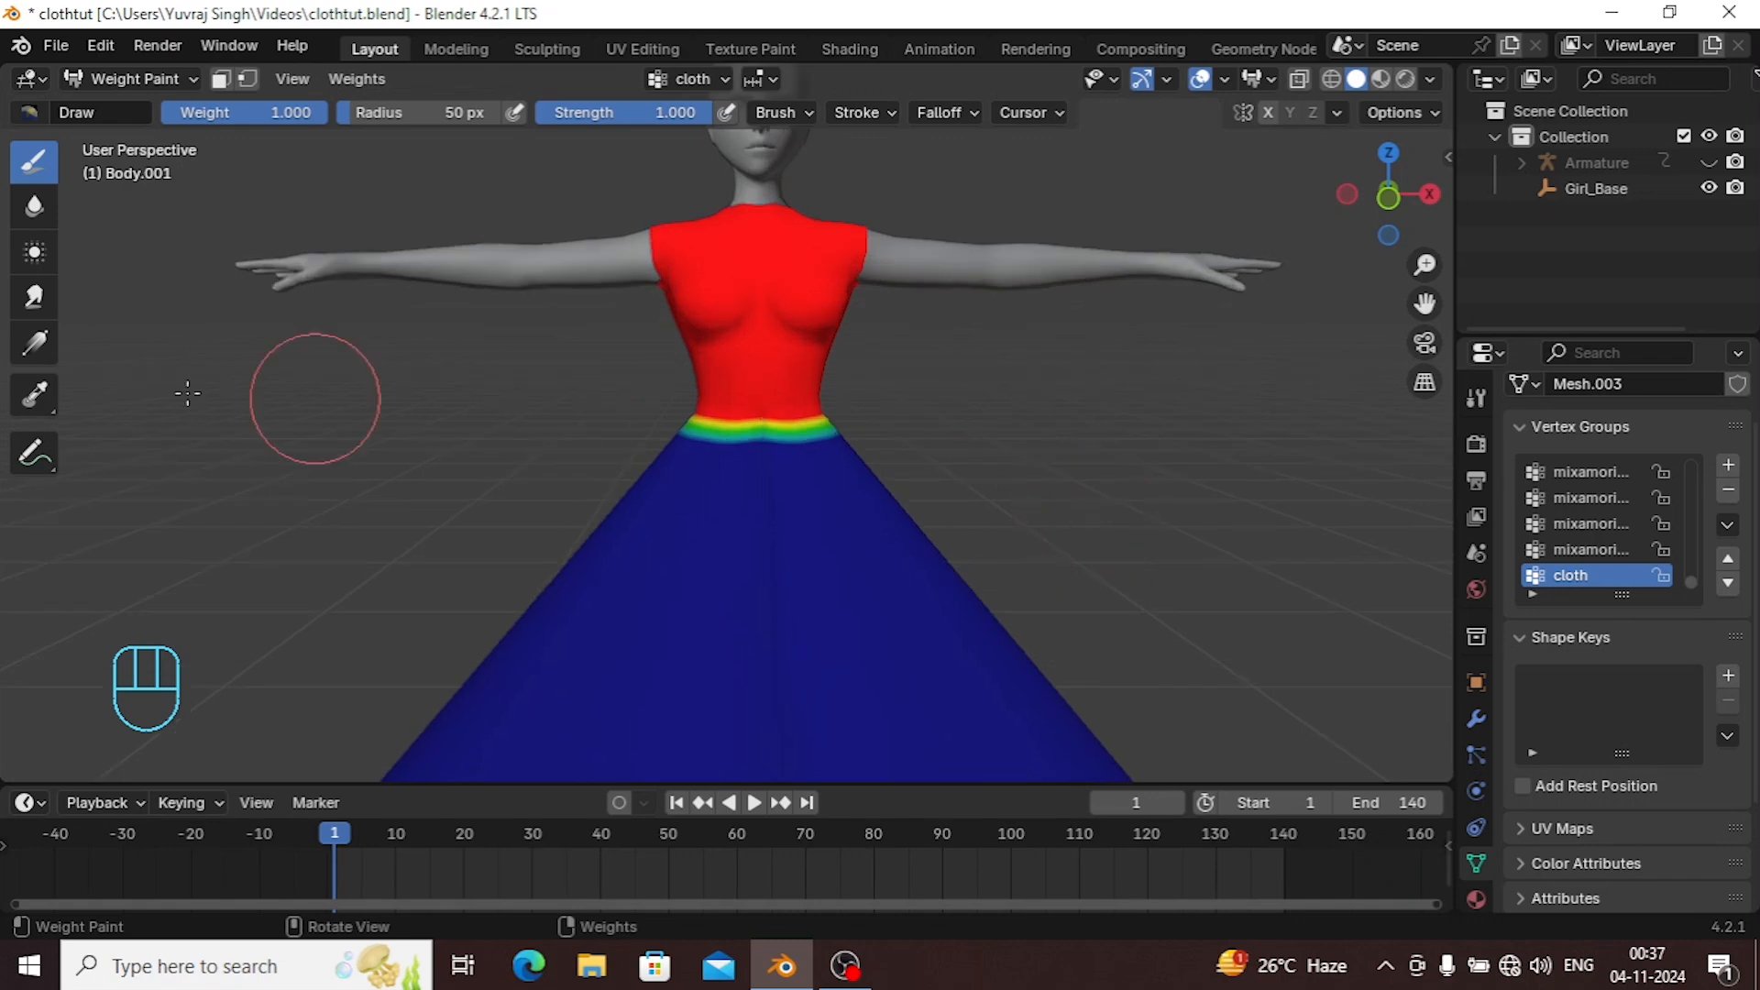
click(34, 343)
drag(761, 431, 761, 514)
scroll(1054, 463, down, 3)
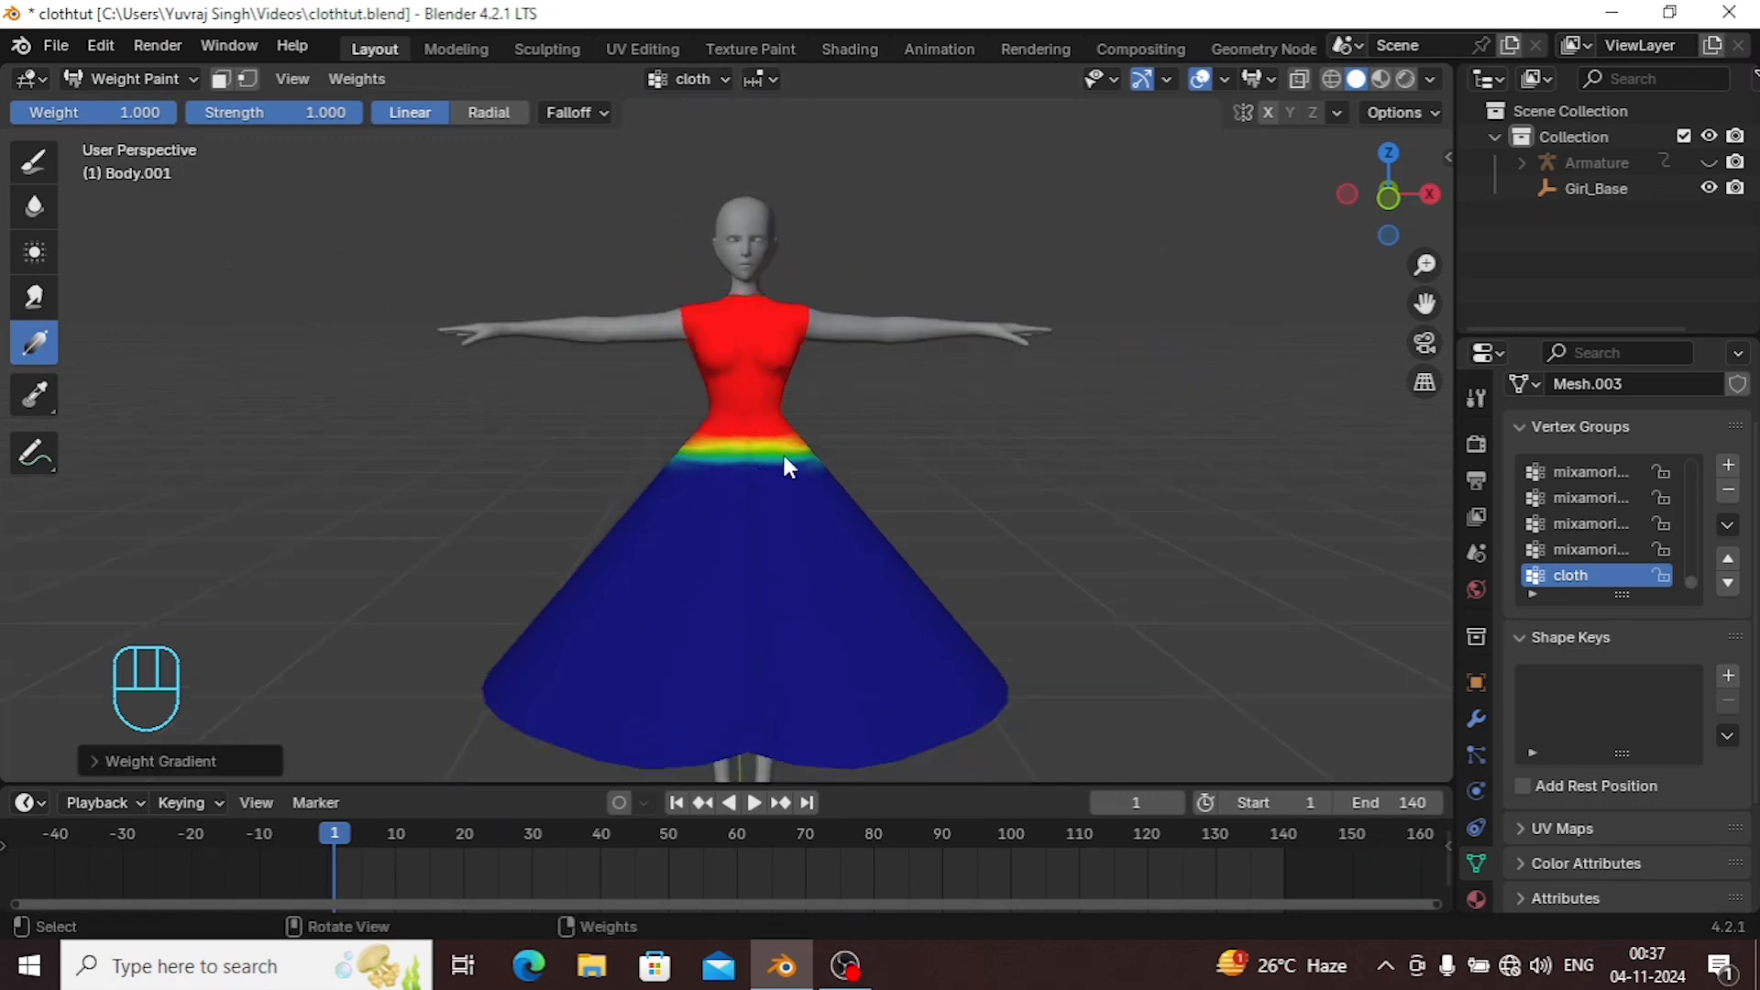
Return the dress to Object Mode and add Cloth physics to it with 6 quality steps.
click(137, 83)
click(136, 116)
click(698, 421)
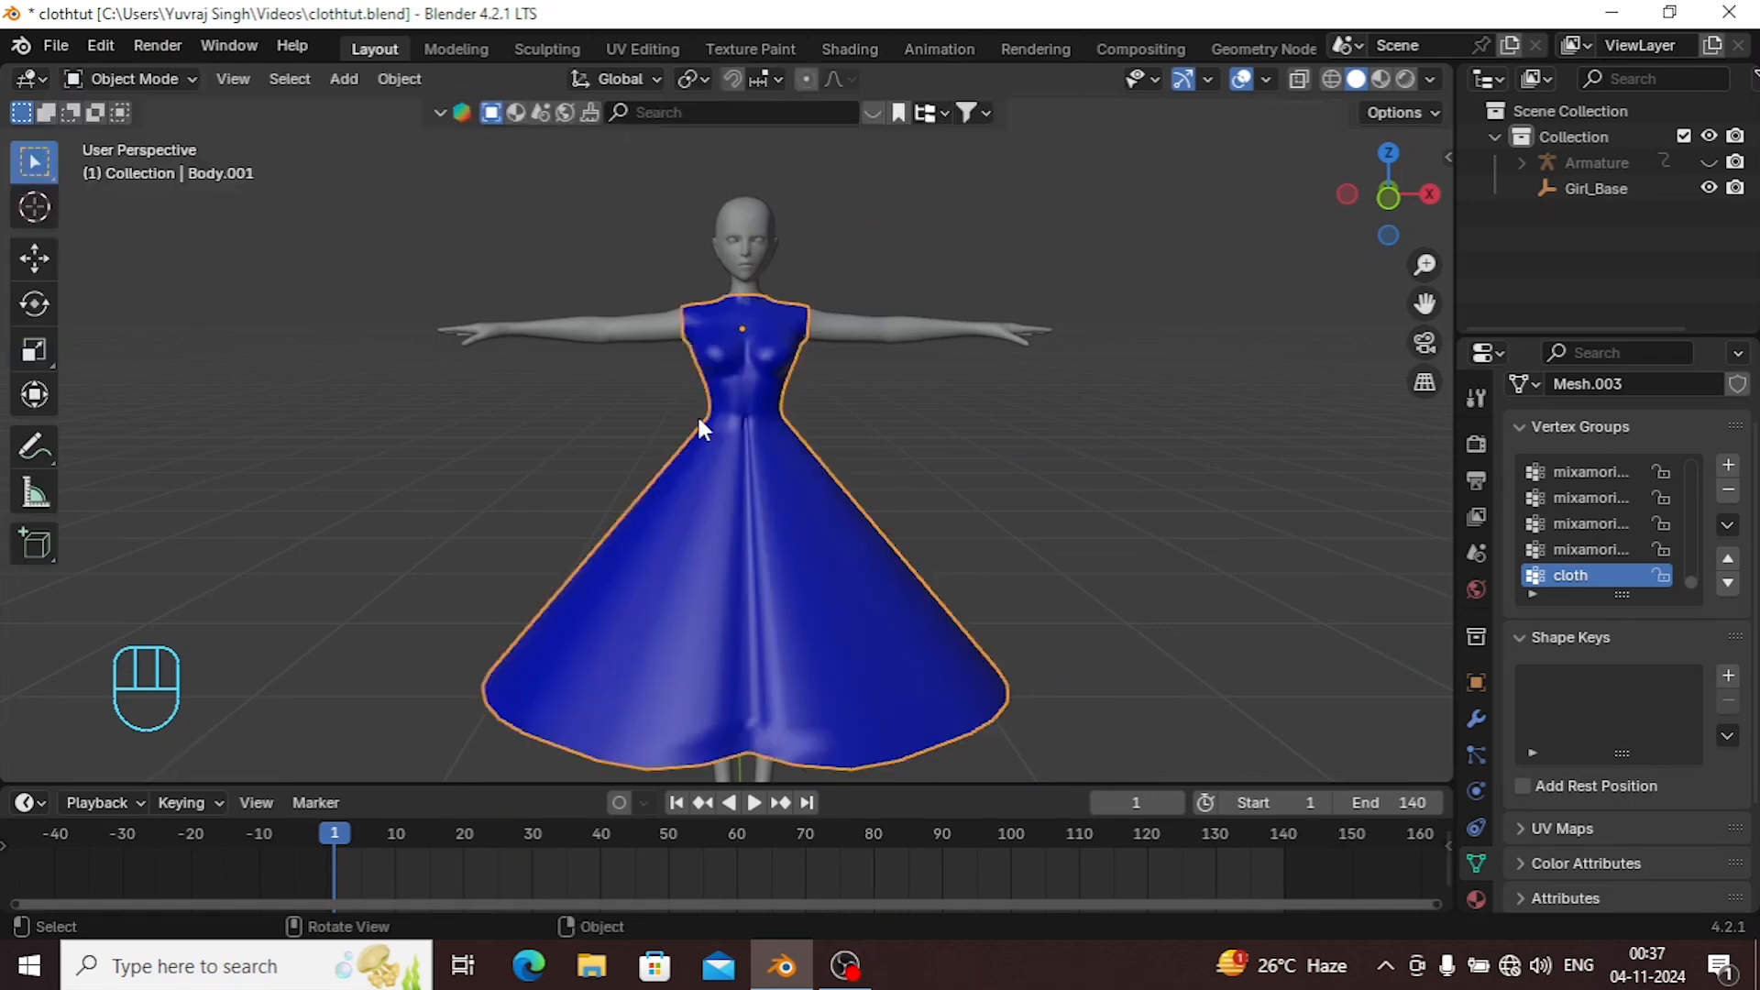
click(1478, 788)
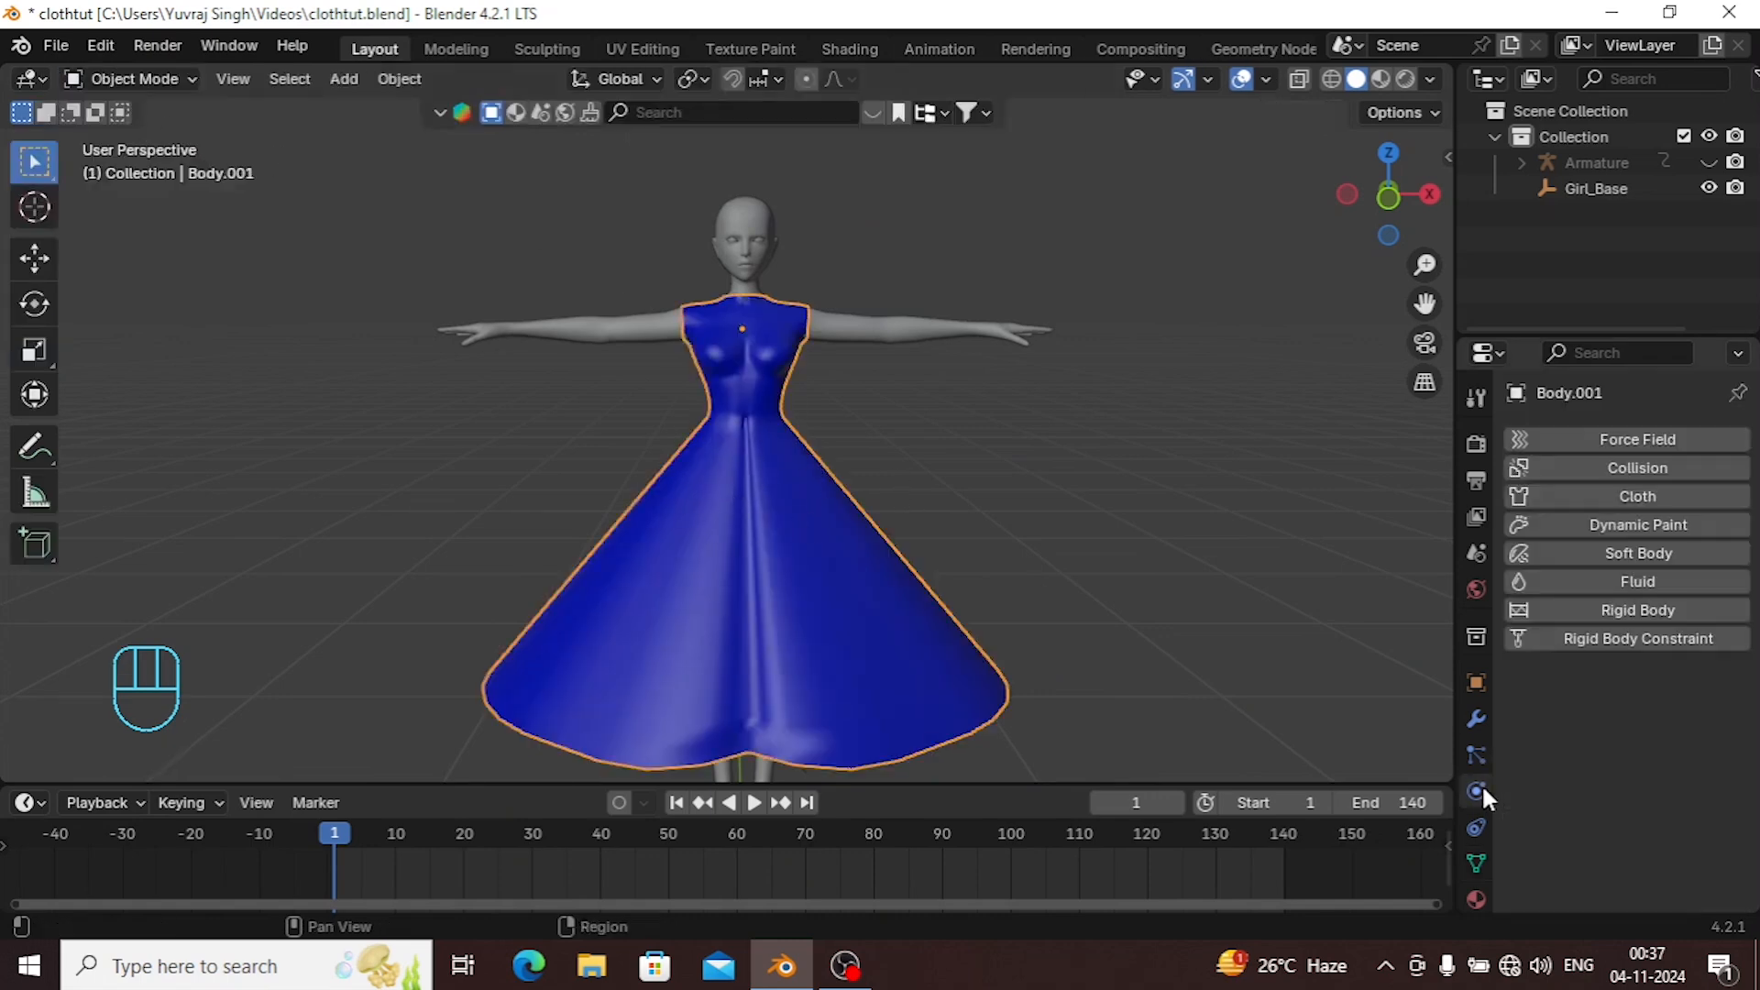
click(1637, 496)
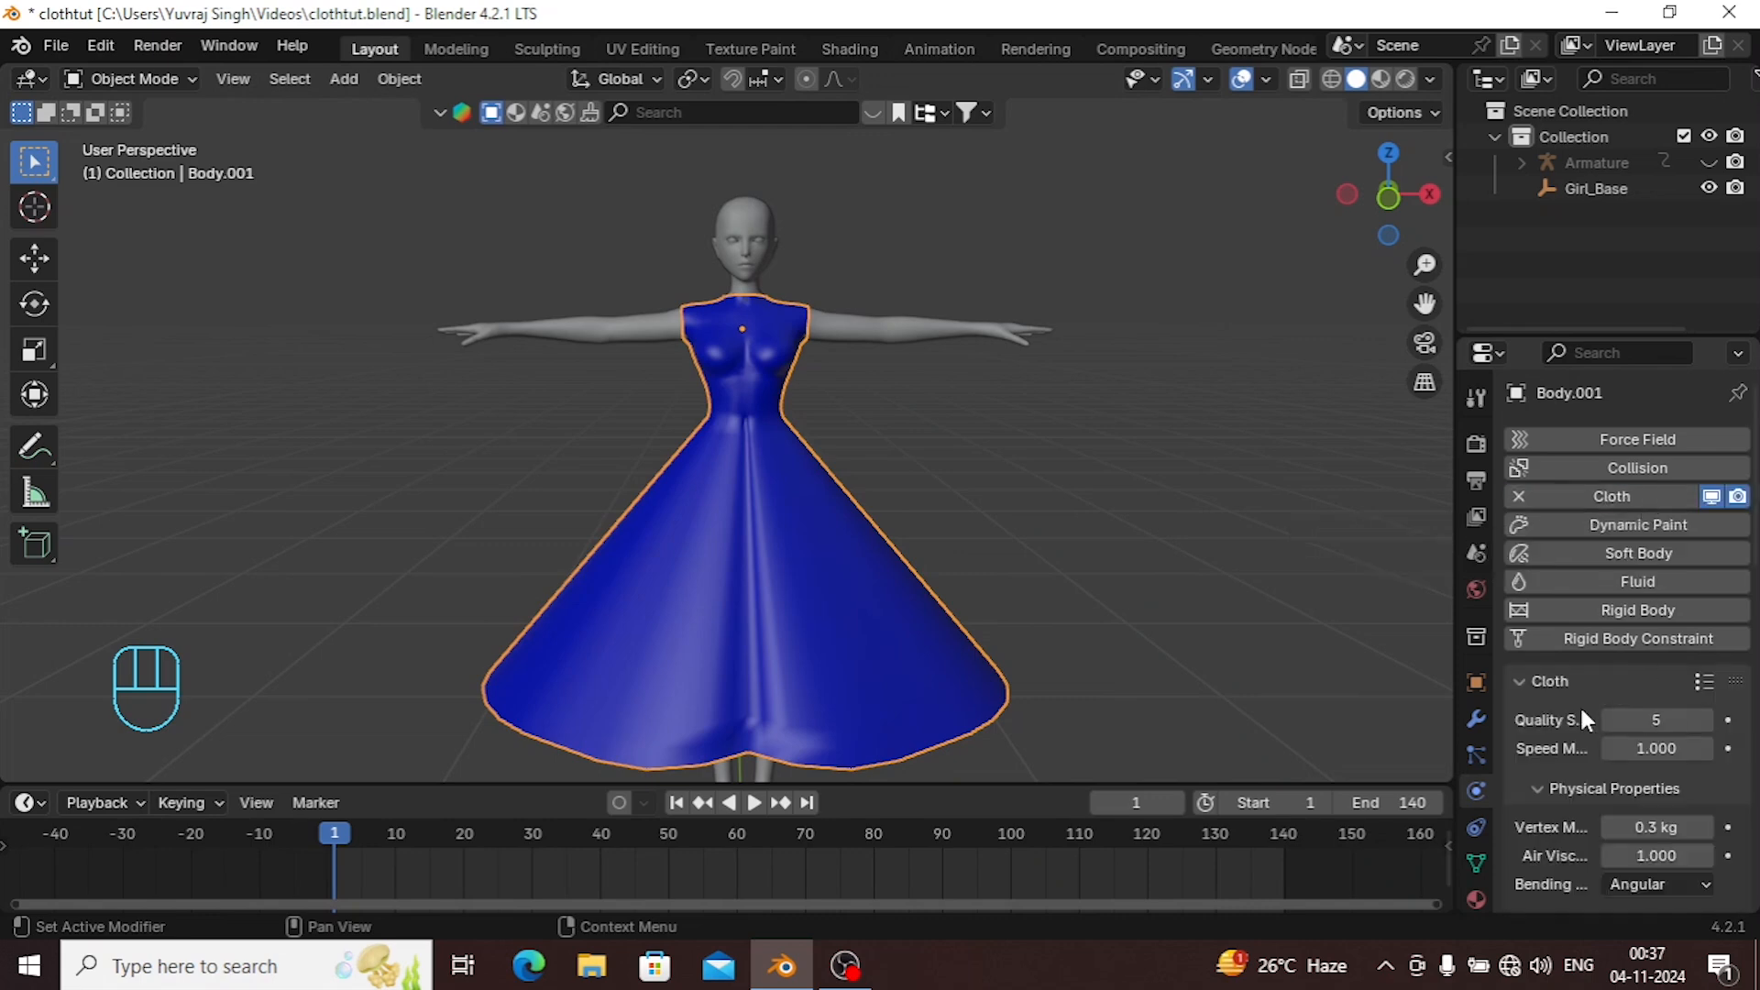
scroll(1580, 704, down, 1)
click(1702, 668)
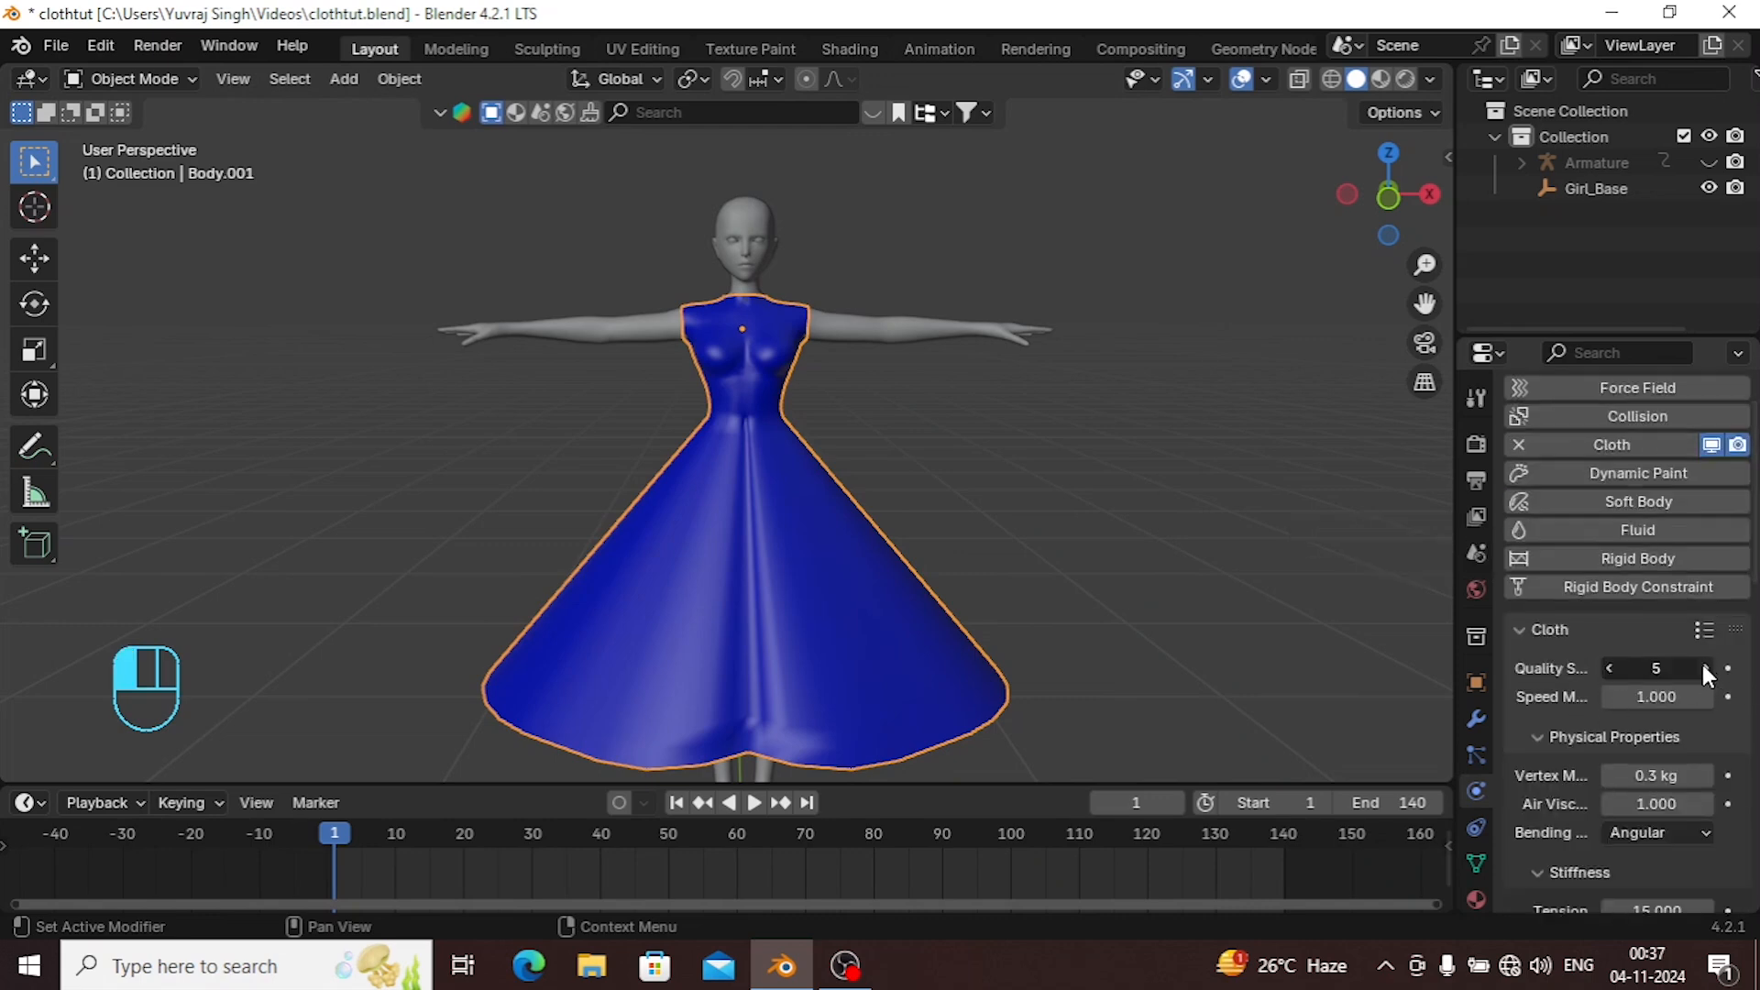
In the dress's cloth shape settings, assign the cloth vertex group as the pin group.
scroll(1576, 724, down, 2)
scroll(1570, 704, down, 15)
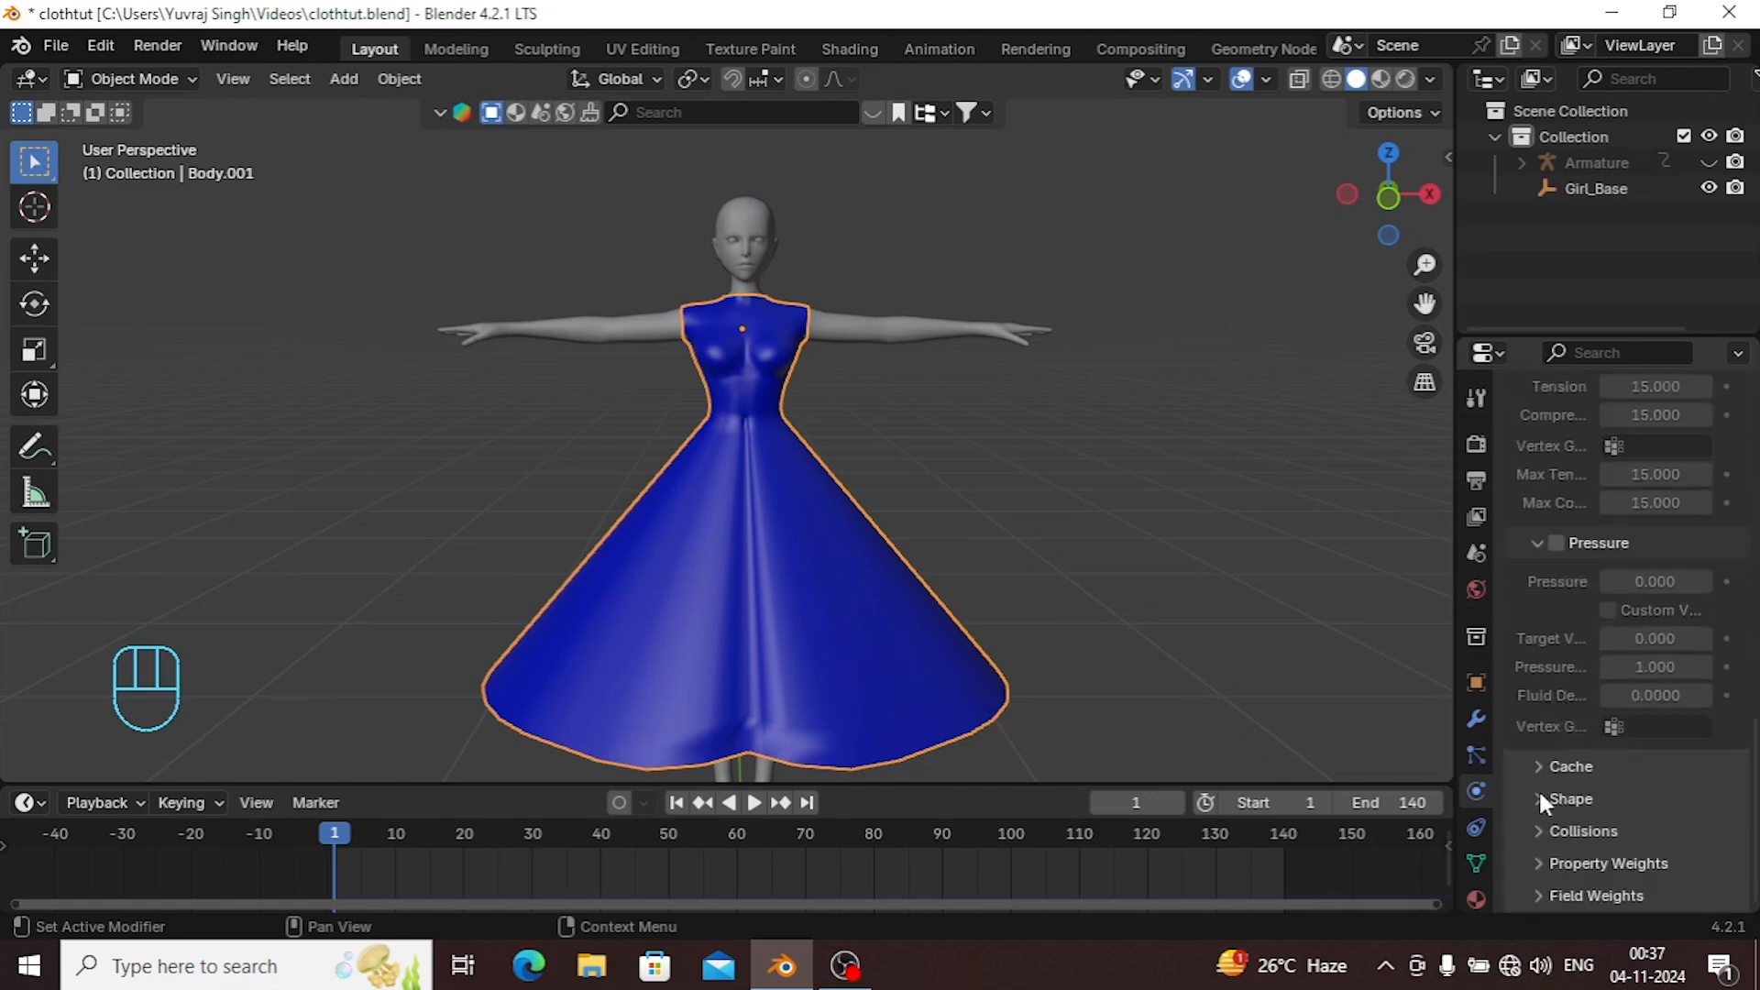
click(1540, 799)
scroll(1551, 756, down, 1)
click(1662, 681)
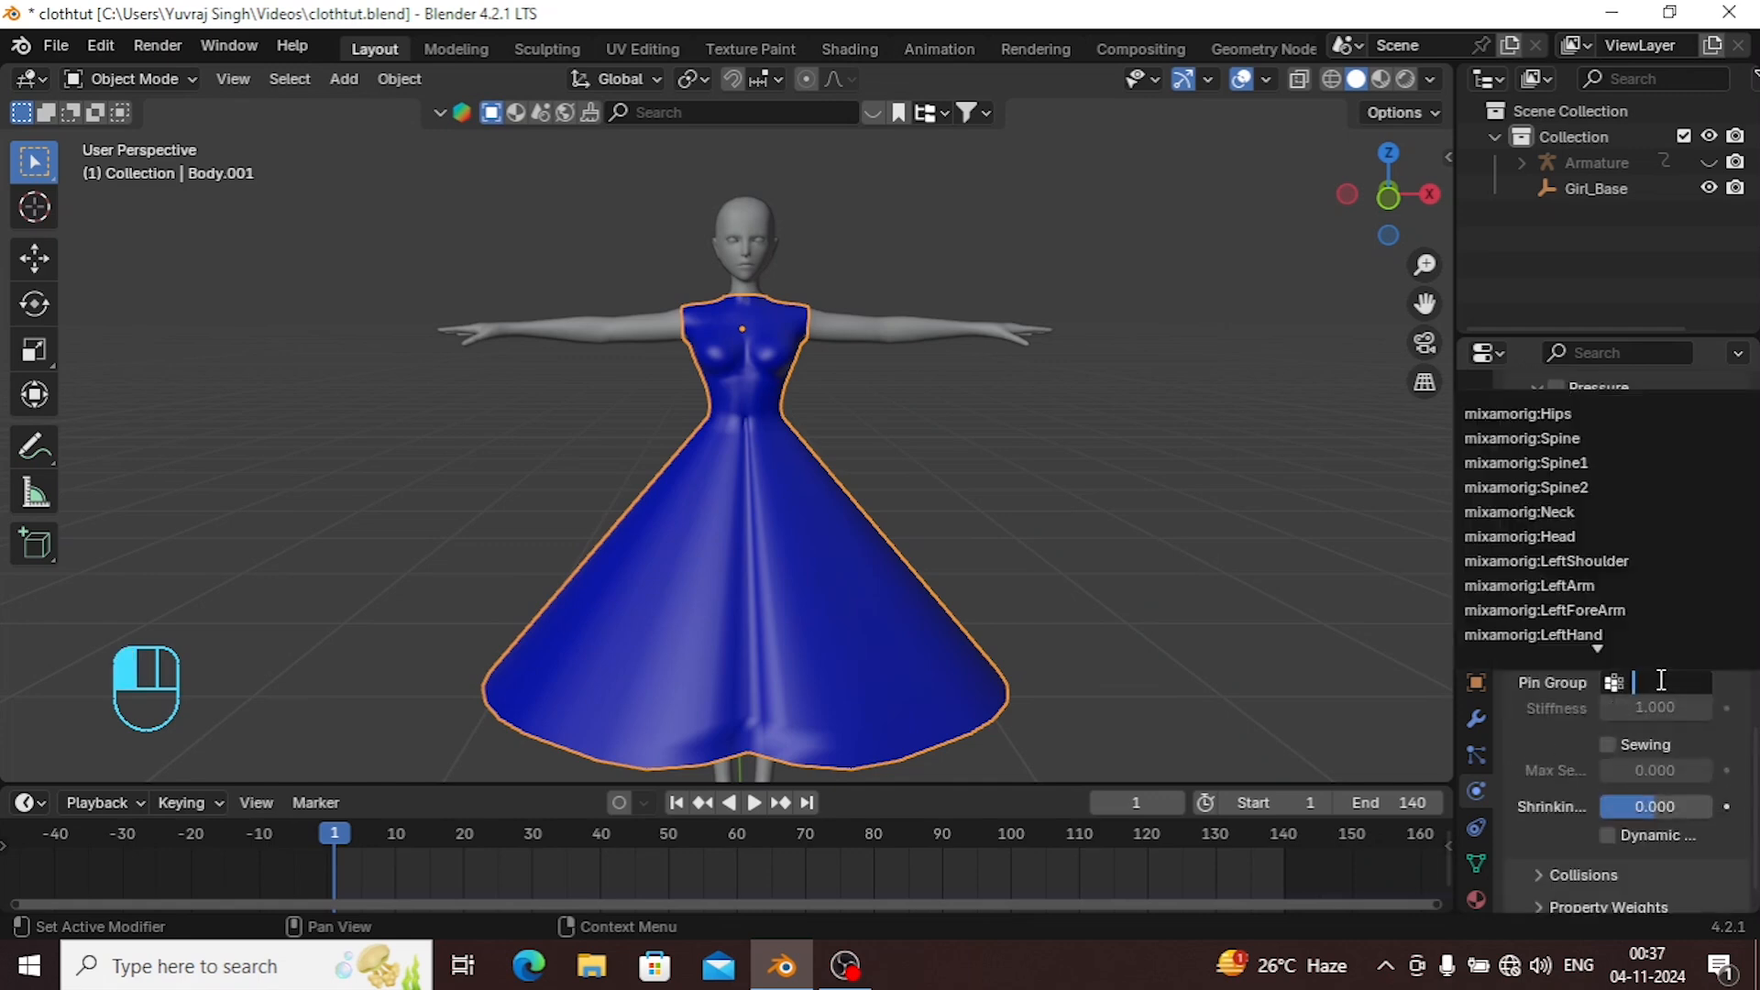
text(cl)
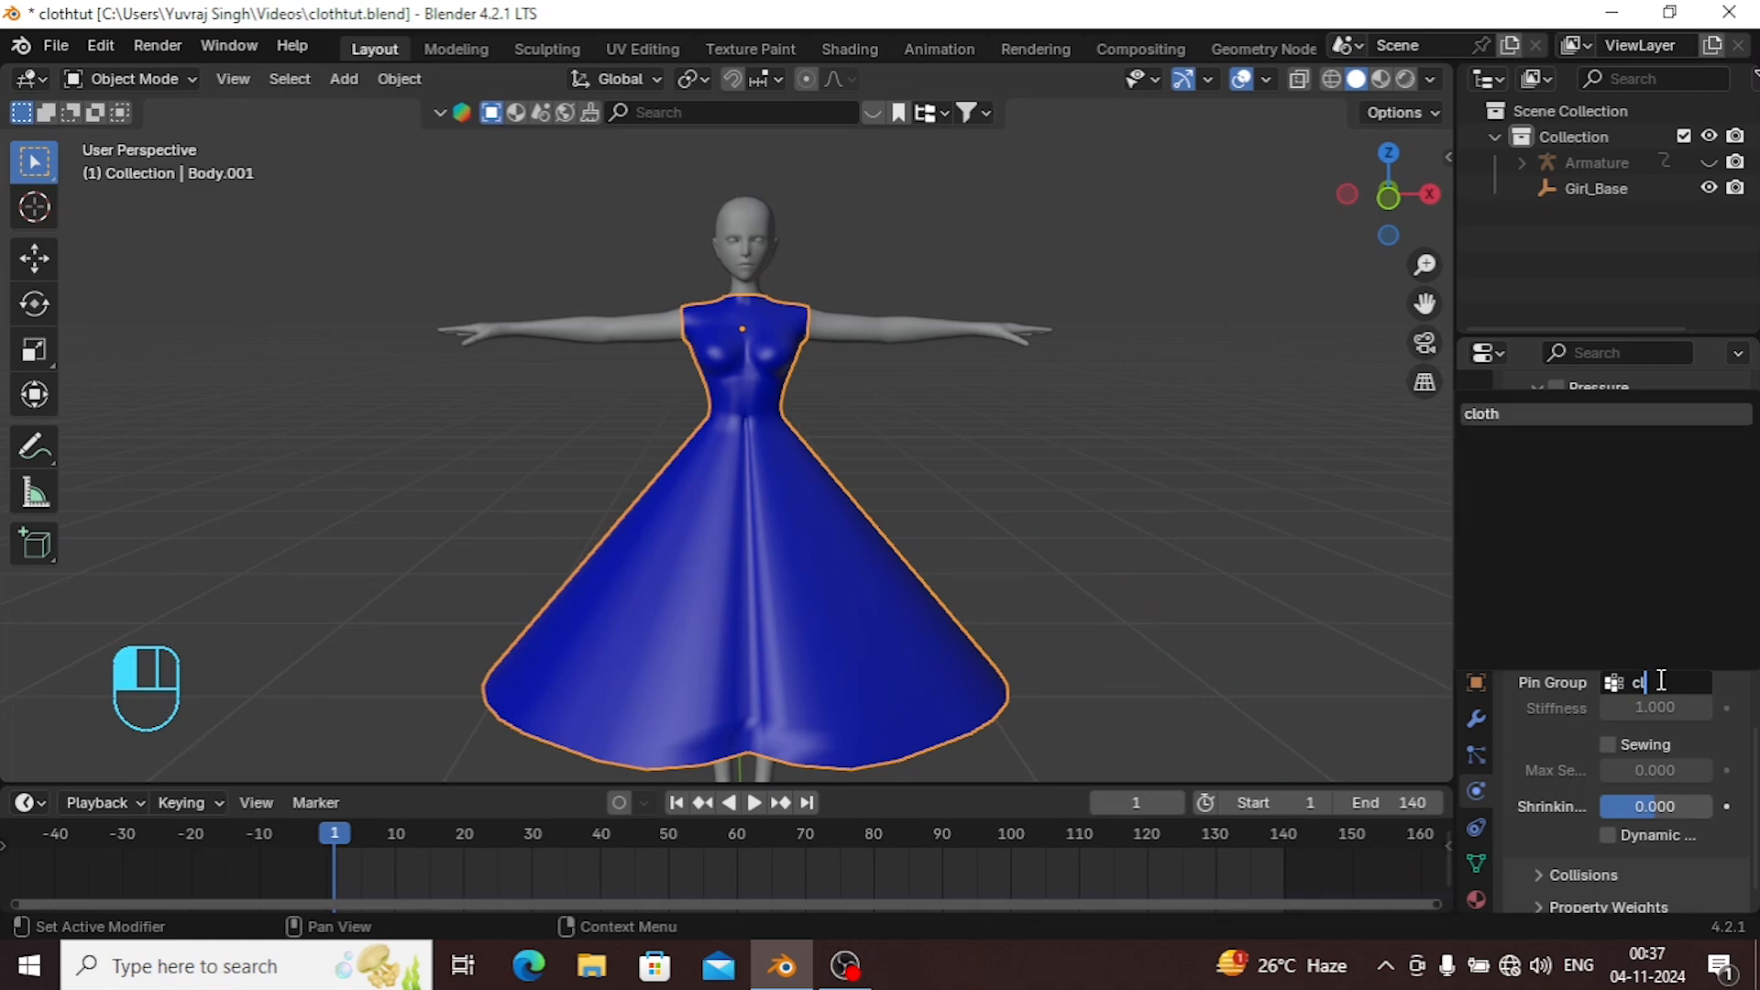
text(o)
click(1520, 412)
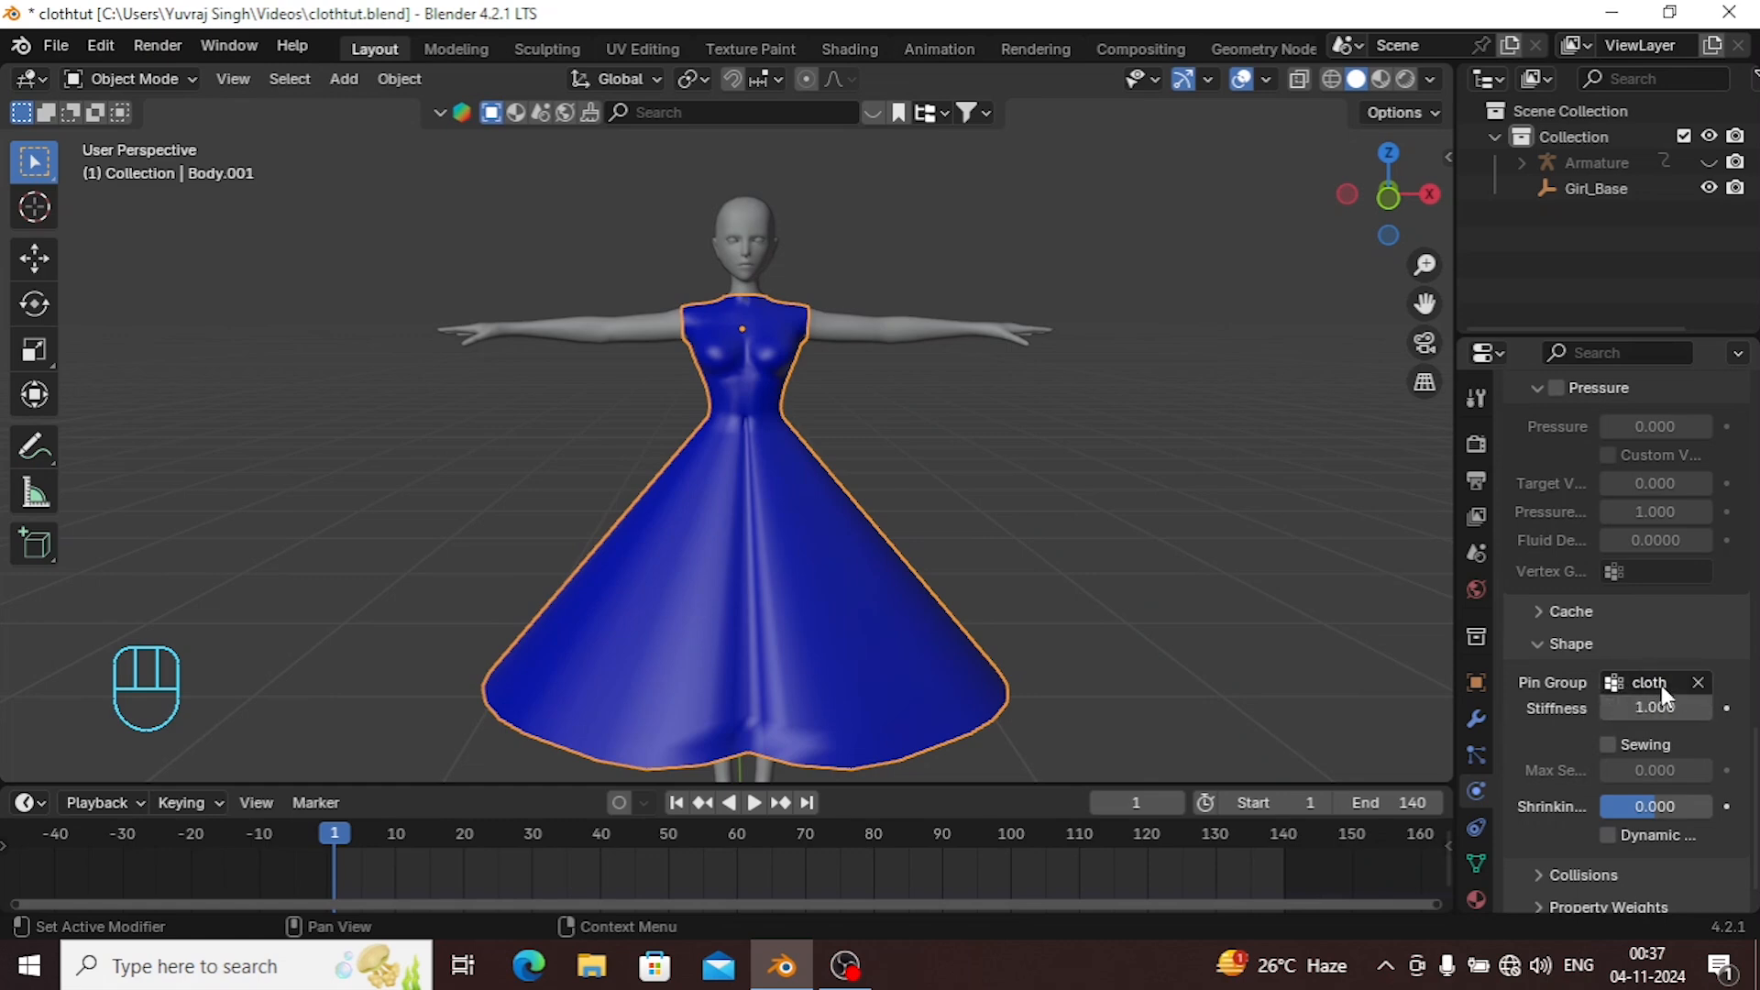
Set the dress's cloth collision quality to 5 and enable self collisions.
scroll(1558, 757, down, 1)
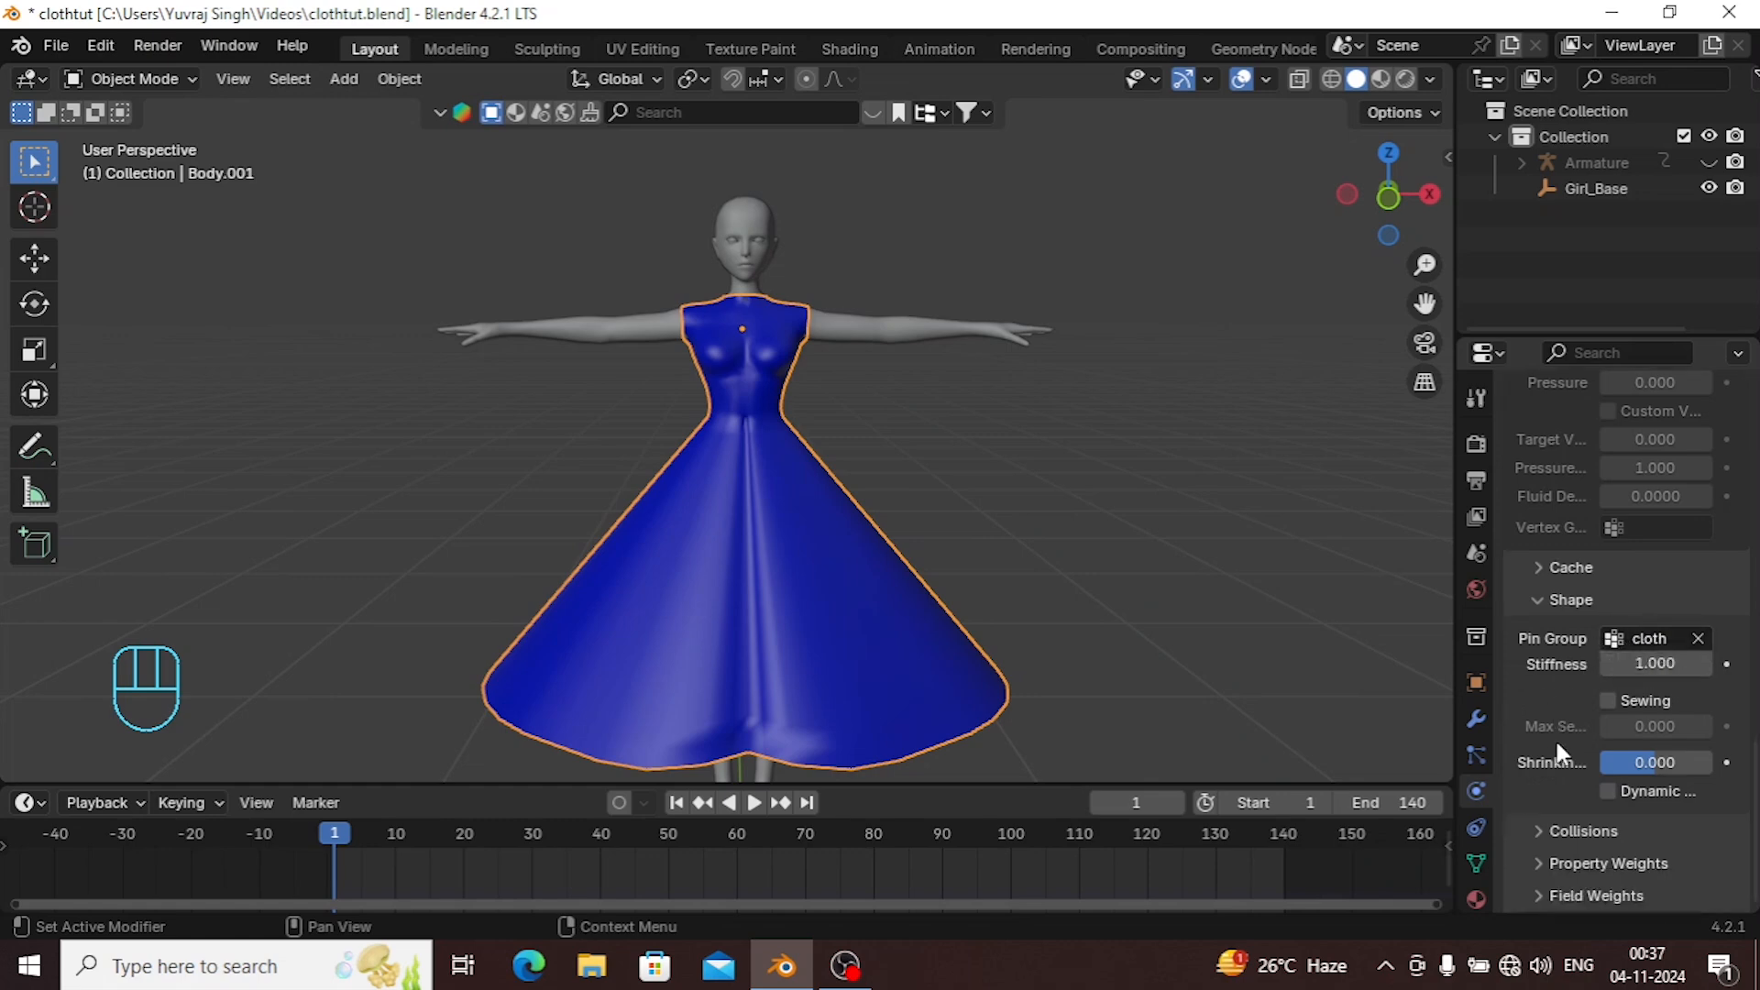
click(1554, 833)
scroll(1551, 788, down, 5)
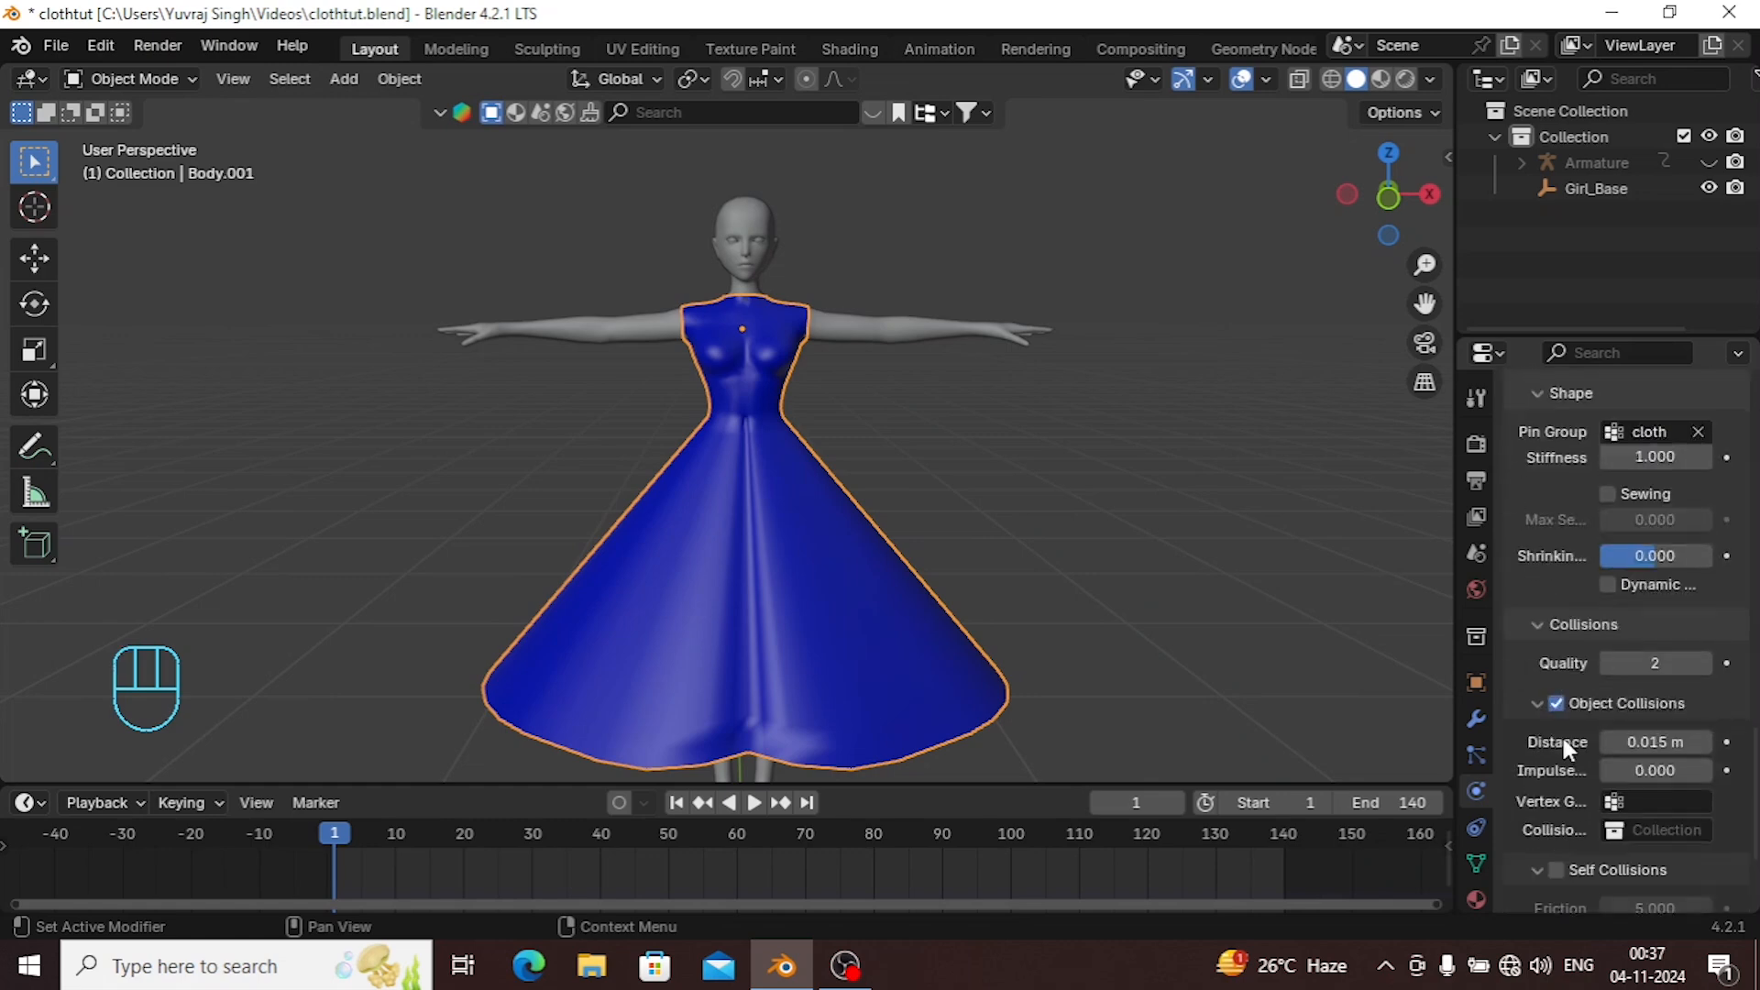
click(1707, 662)
click(1707, 662)
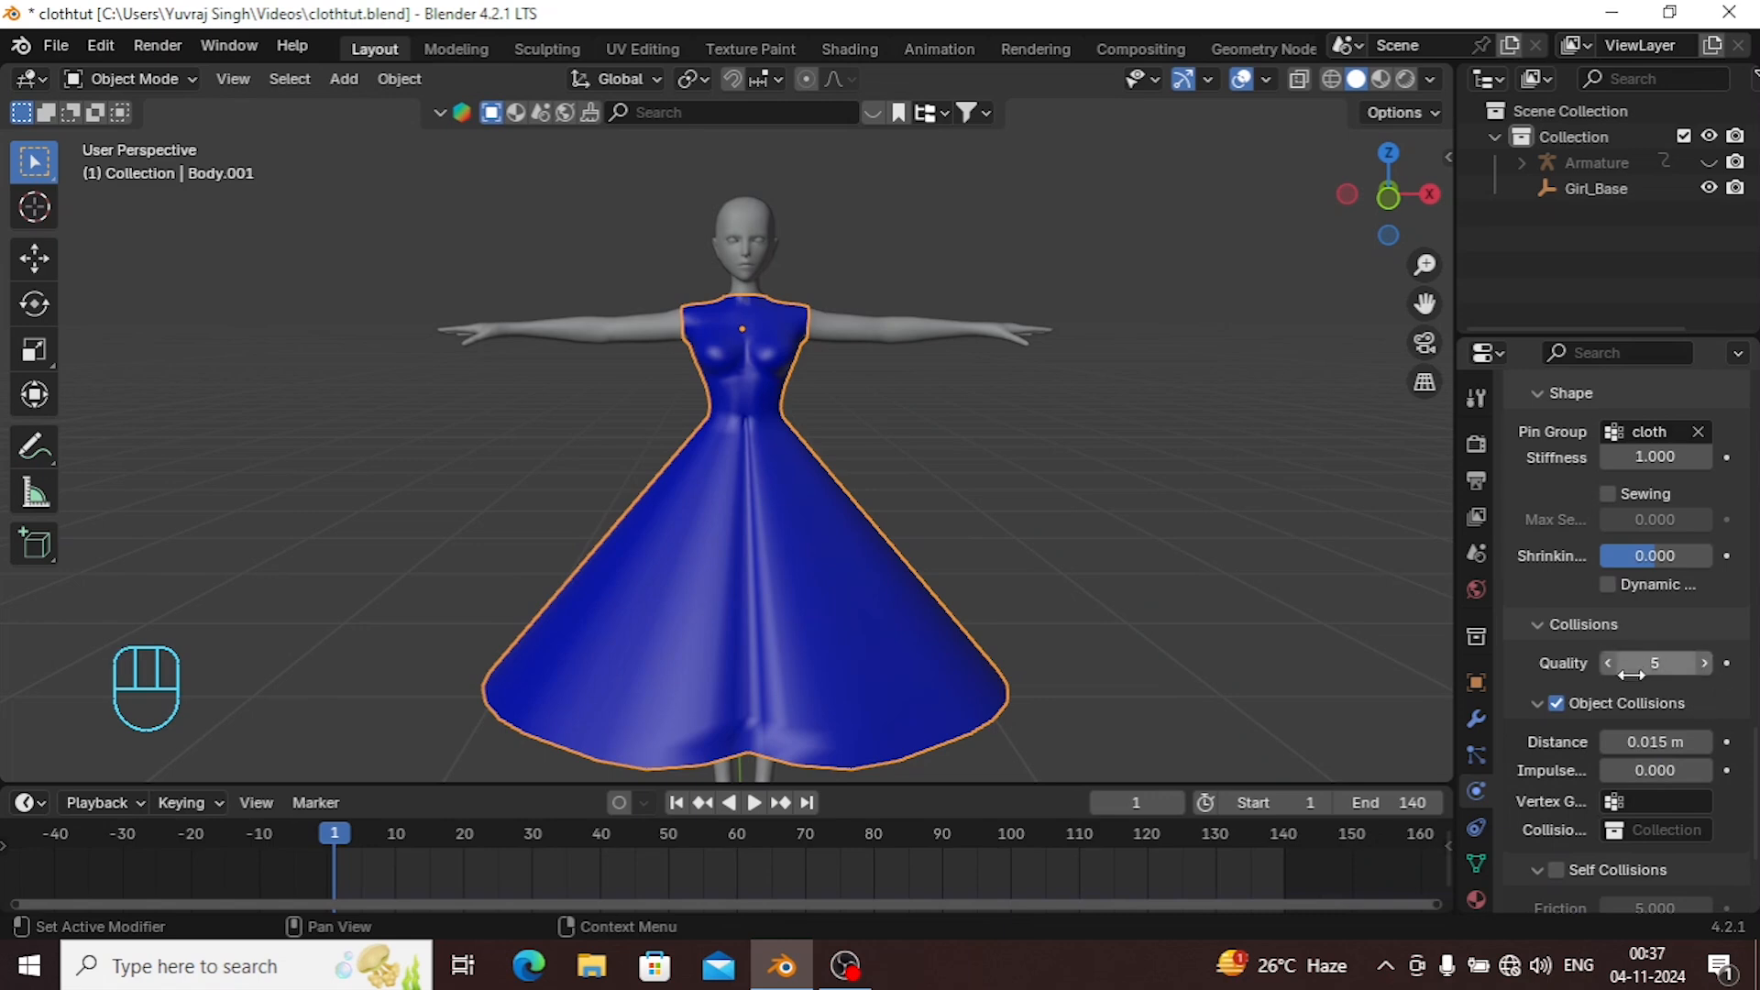
click(1556, 871)
Set both the object collision distance and the self collision distance of the cloth to 0.005 m.
scroll(1564, 861, down, 4)
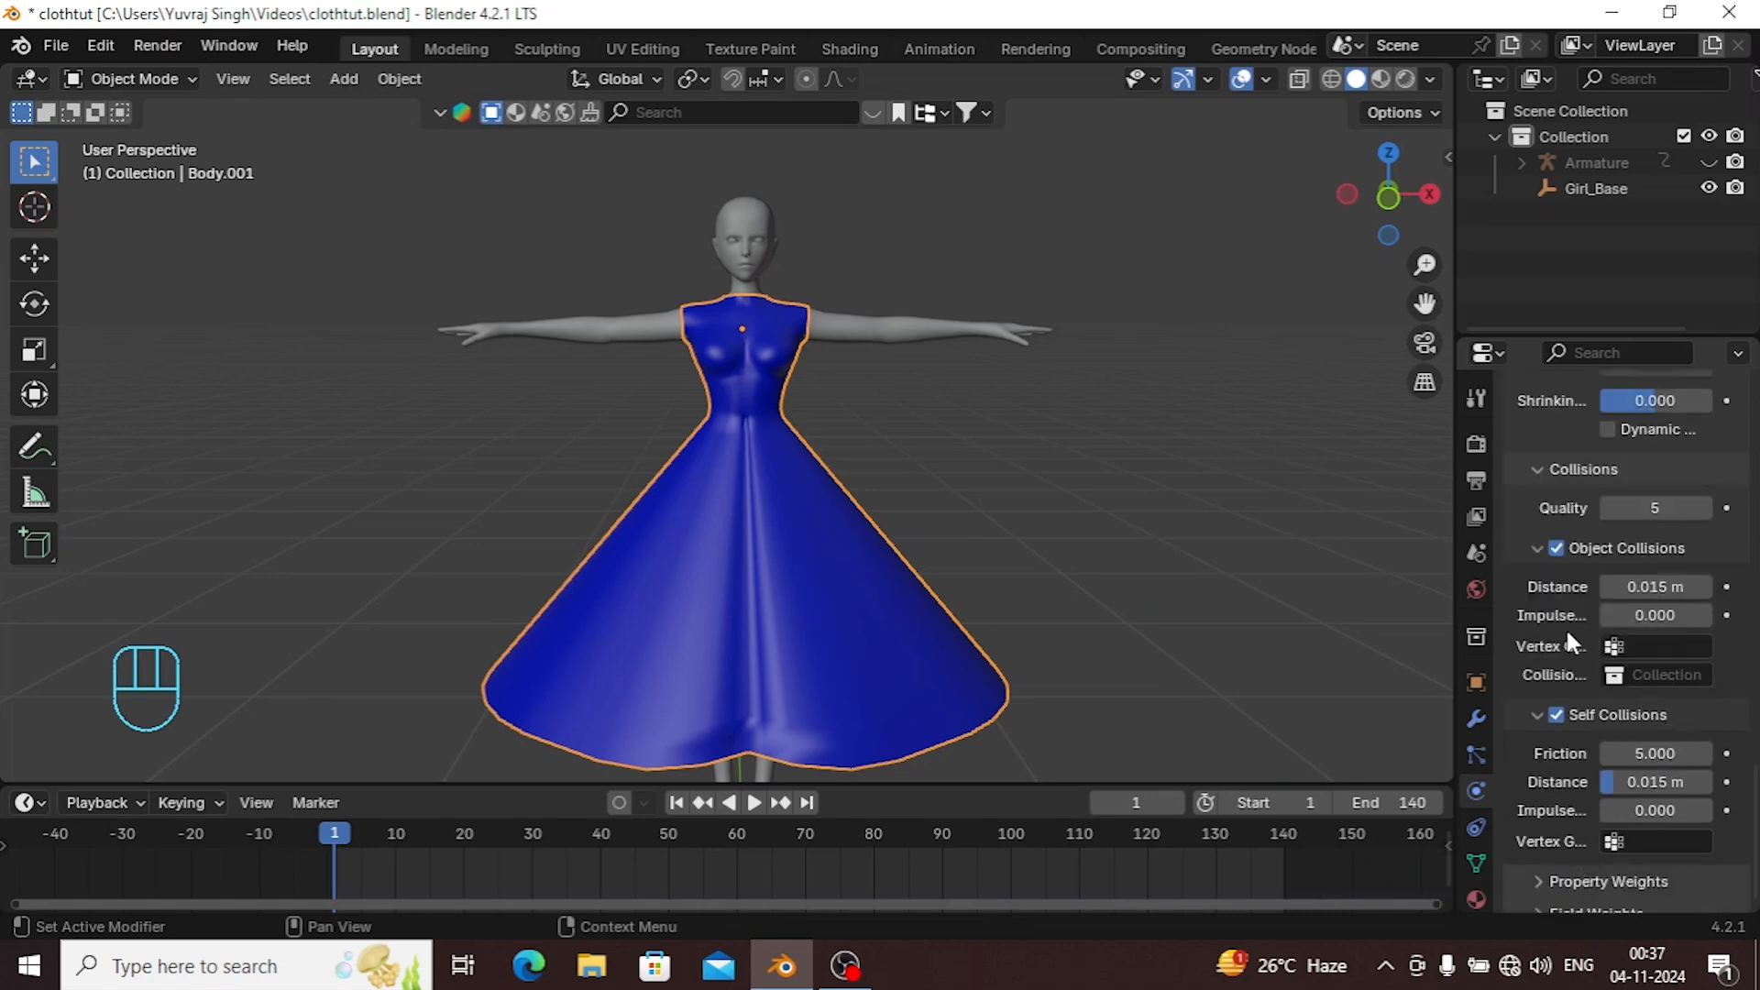
click(1663, 587)
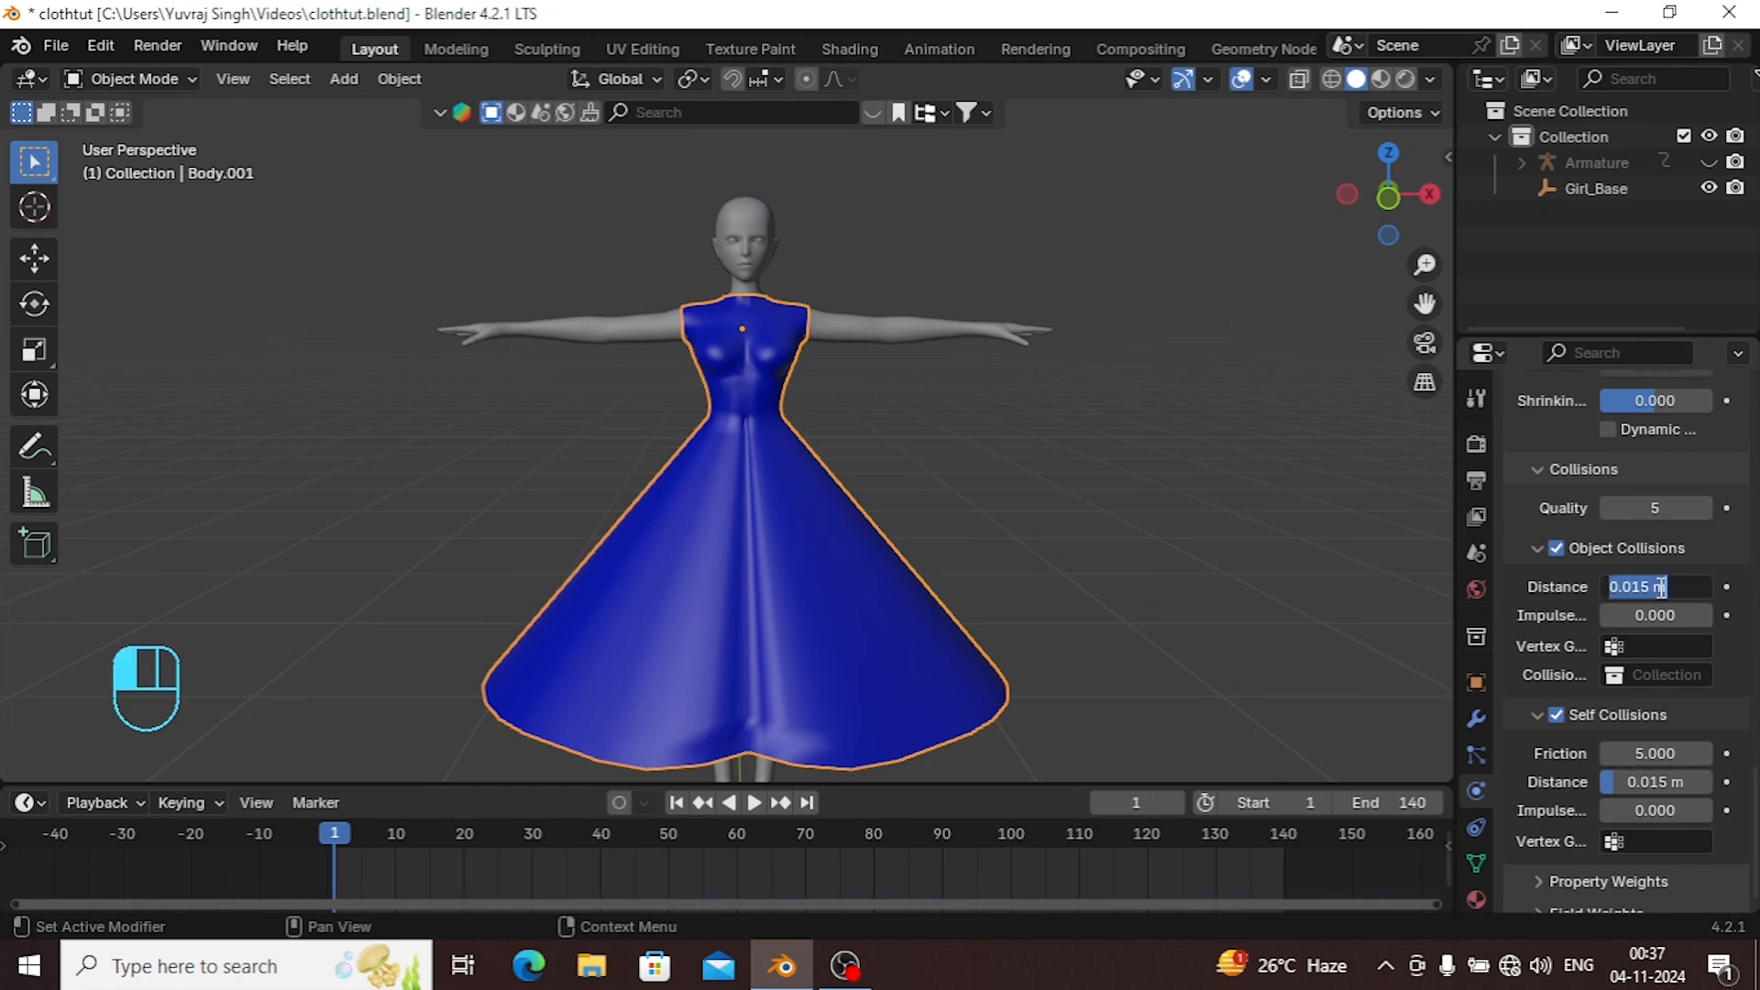
text(0.001)
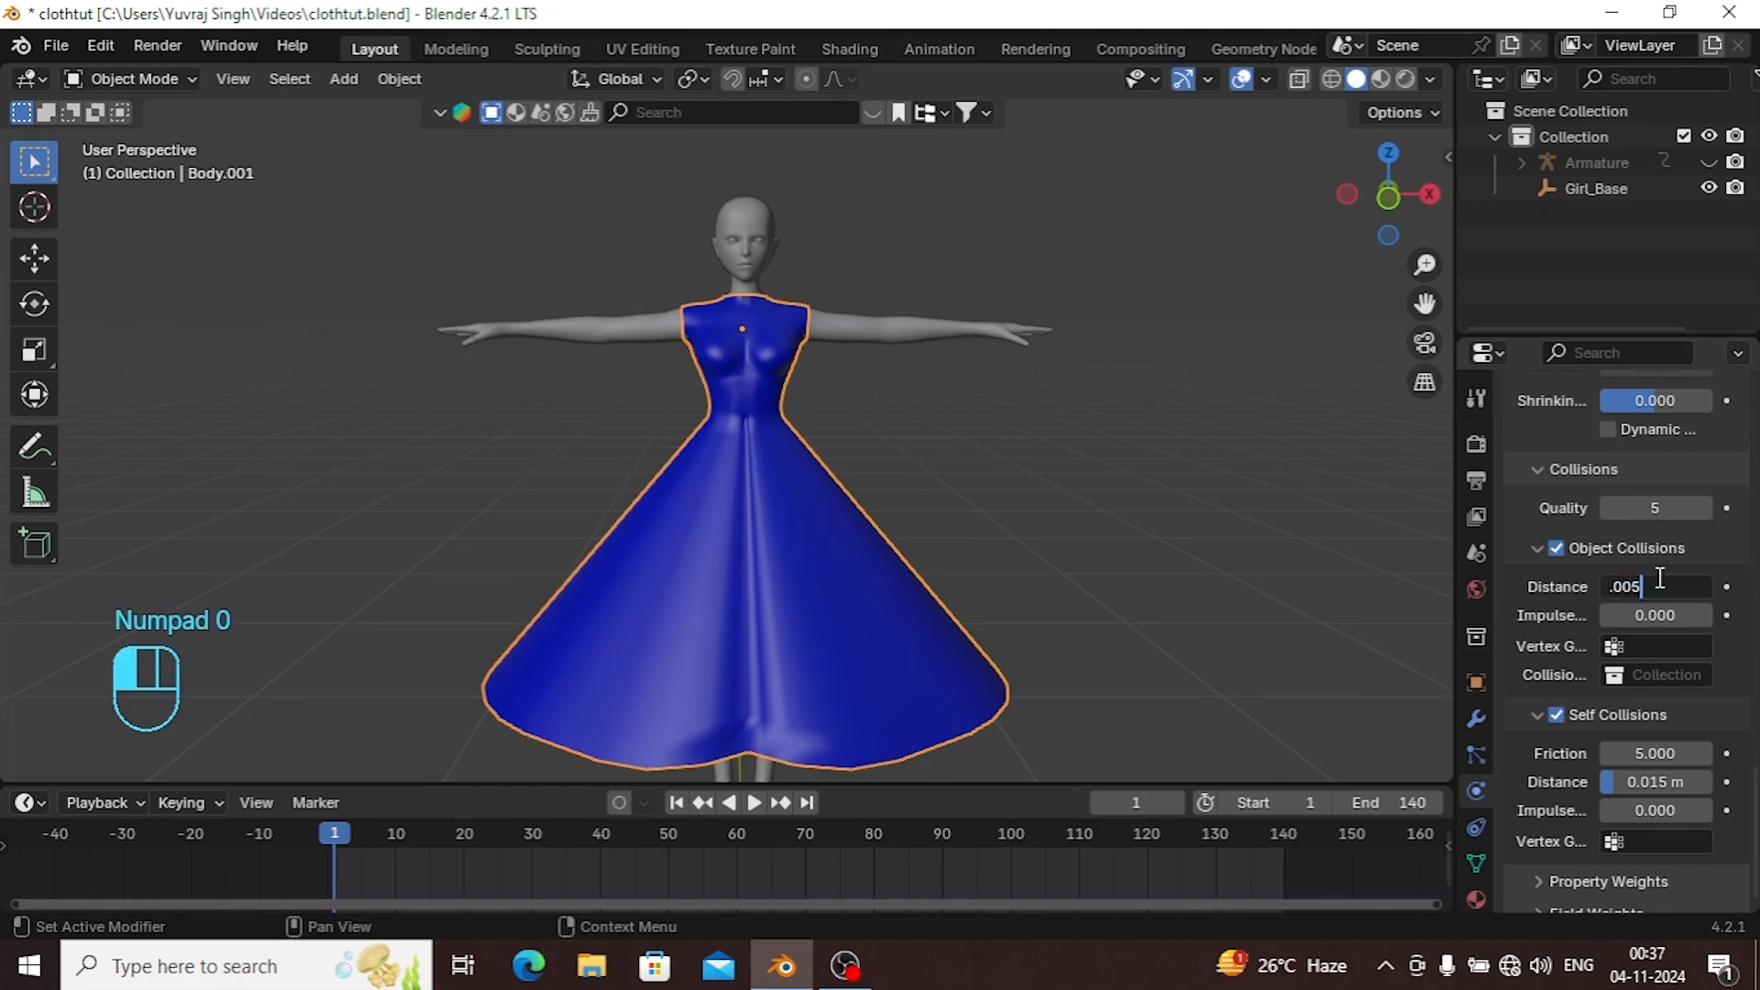
key(Return)
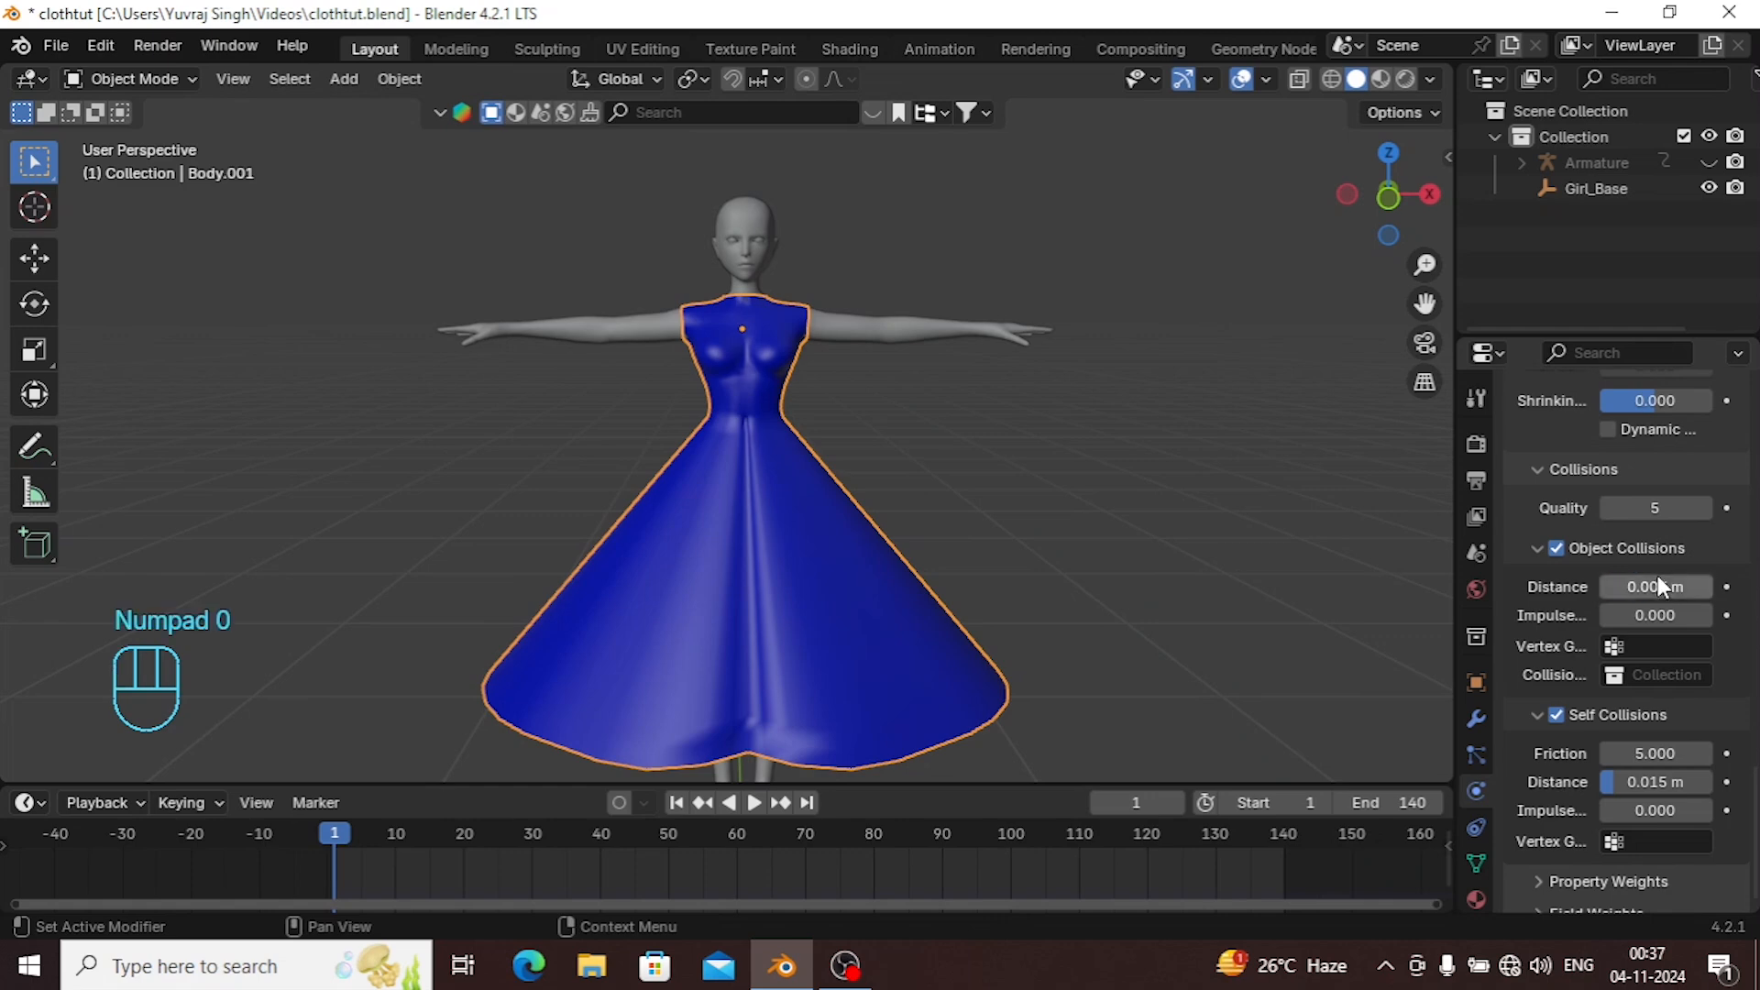
click(1671, 779)
text(0.005)
key(Return)
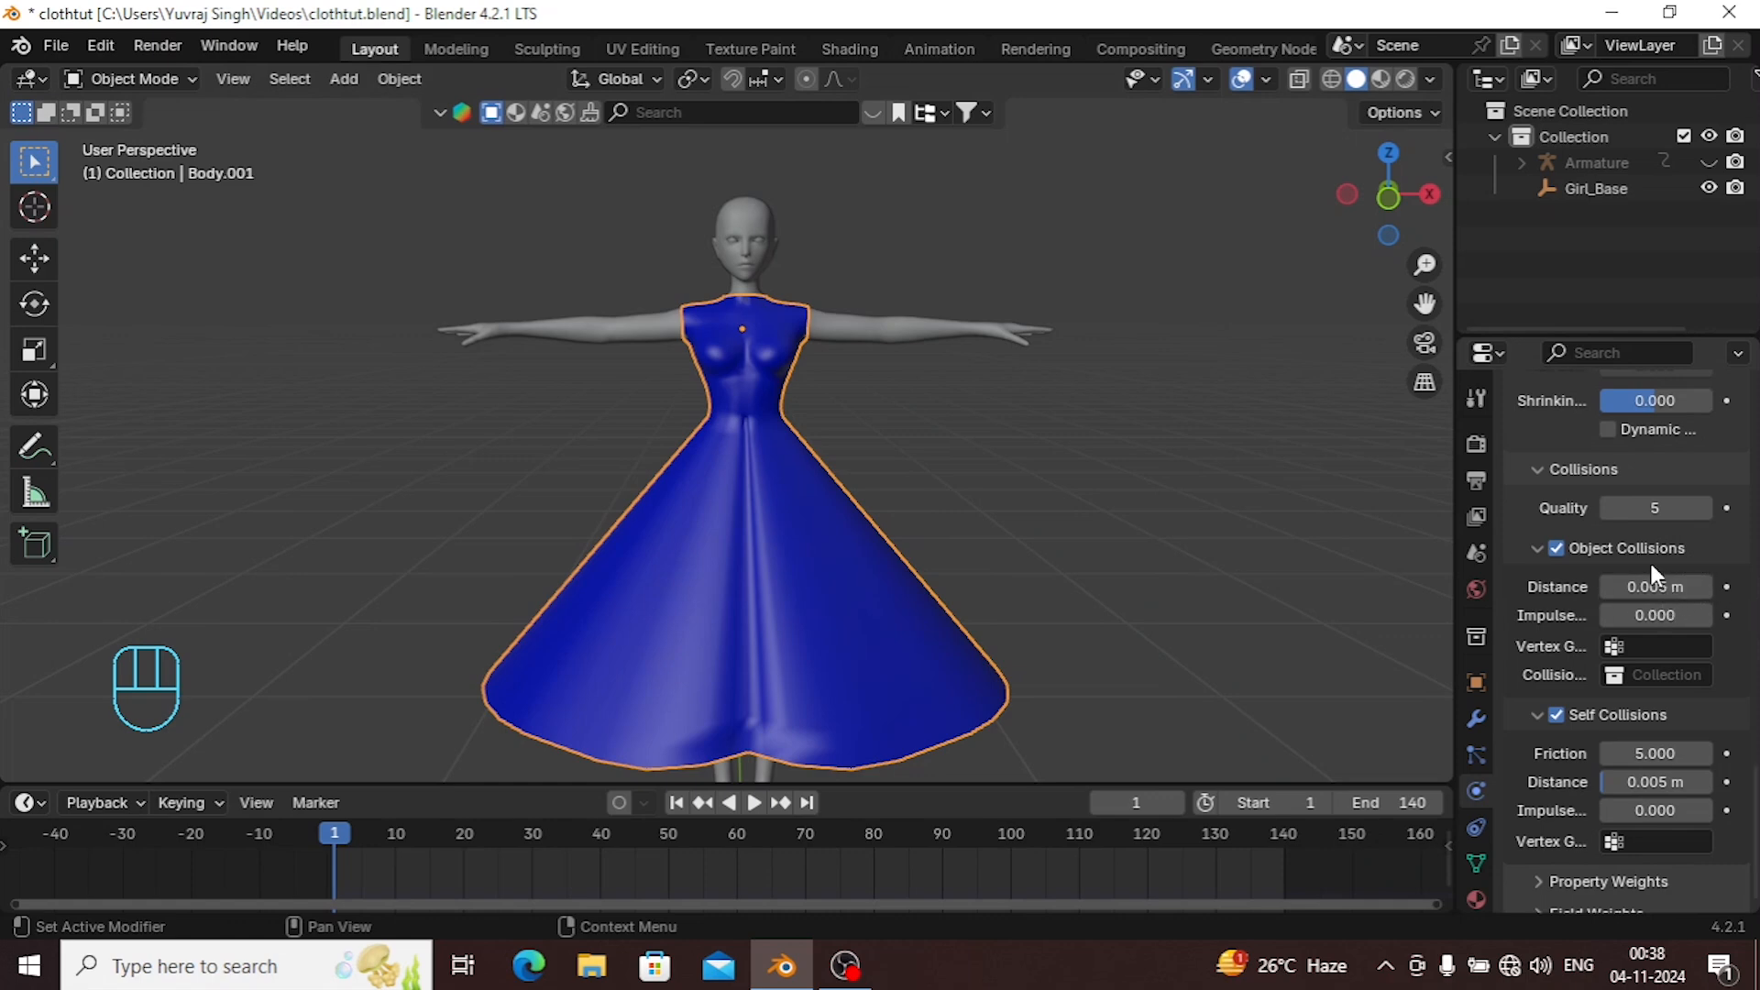
Select the character's body mesh and add Collision physics to it.
click(930, 334)
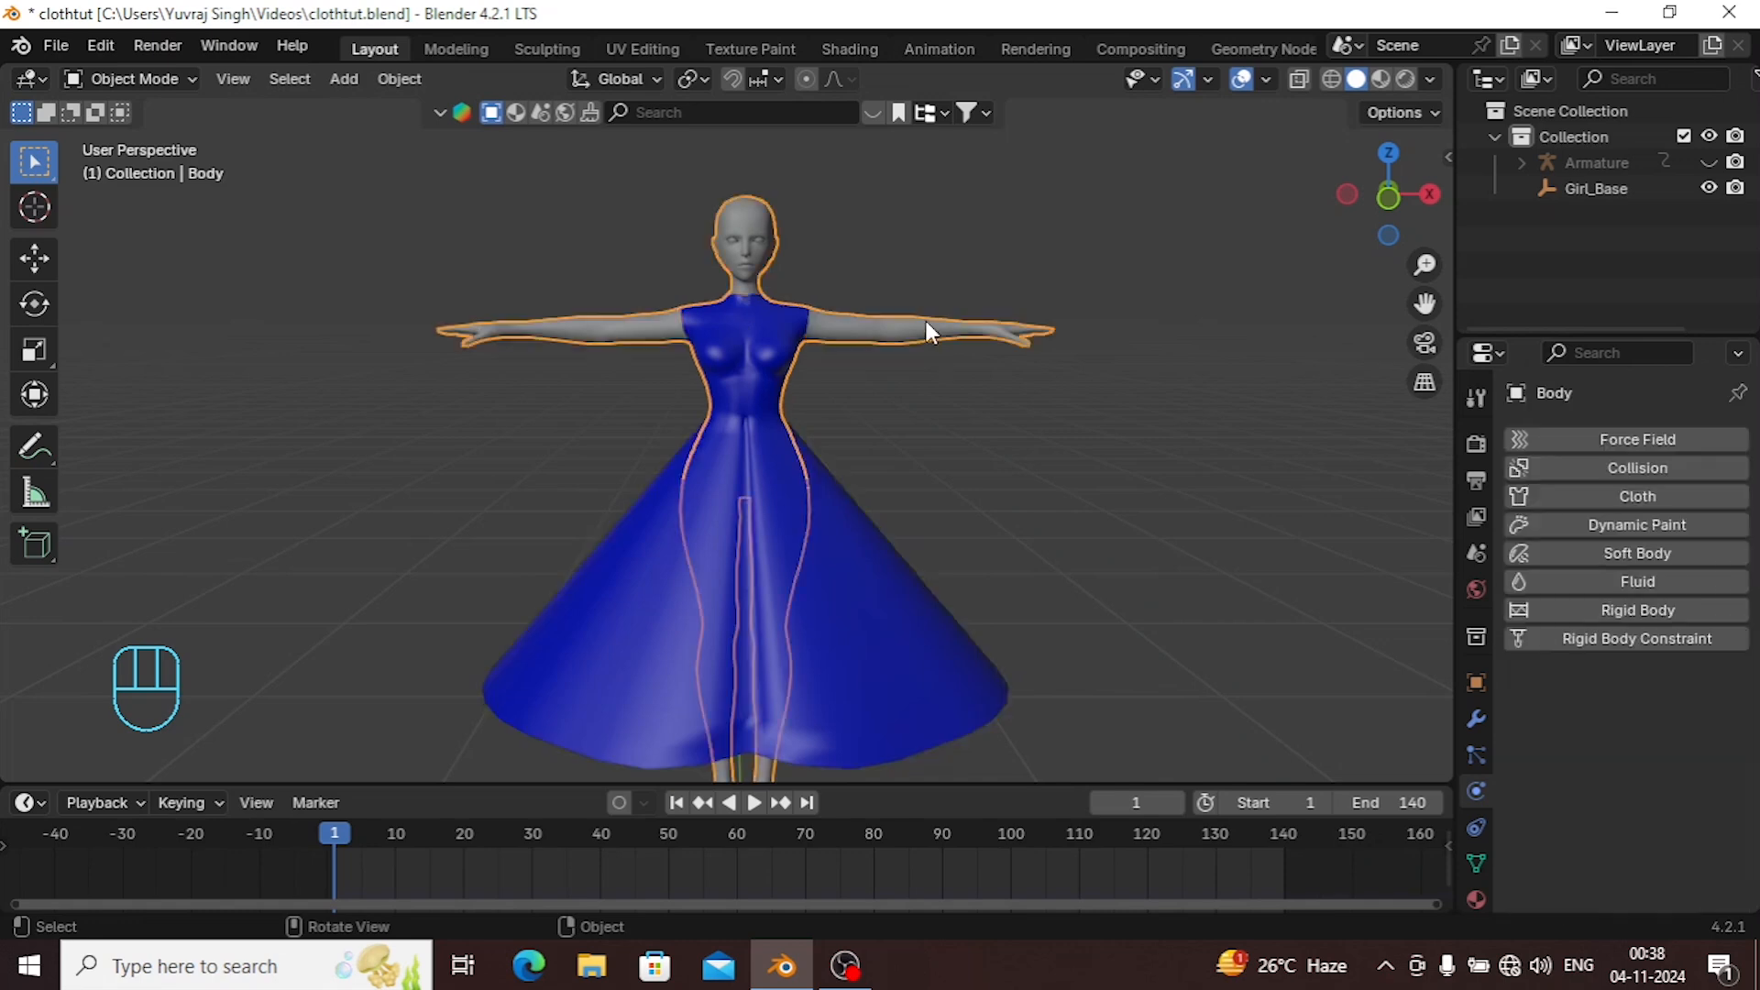
click(1625, 467)
scroll(1558, 687, down, 4)
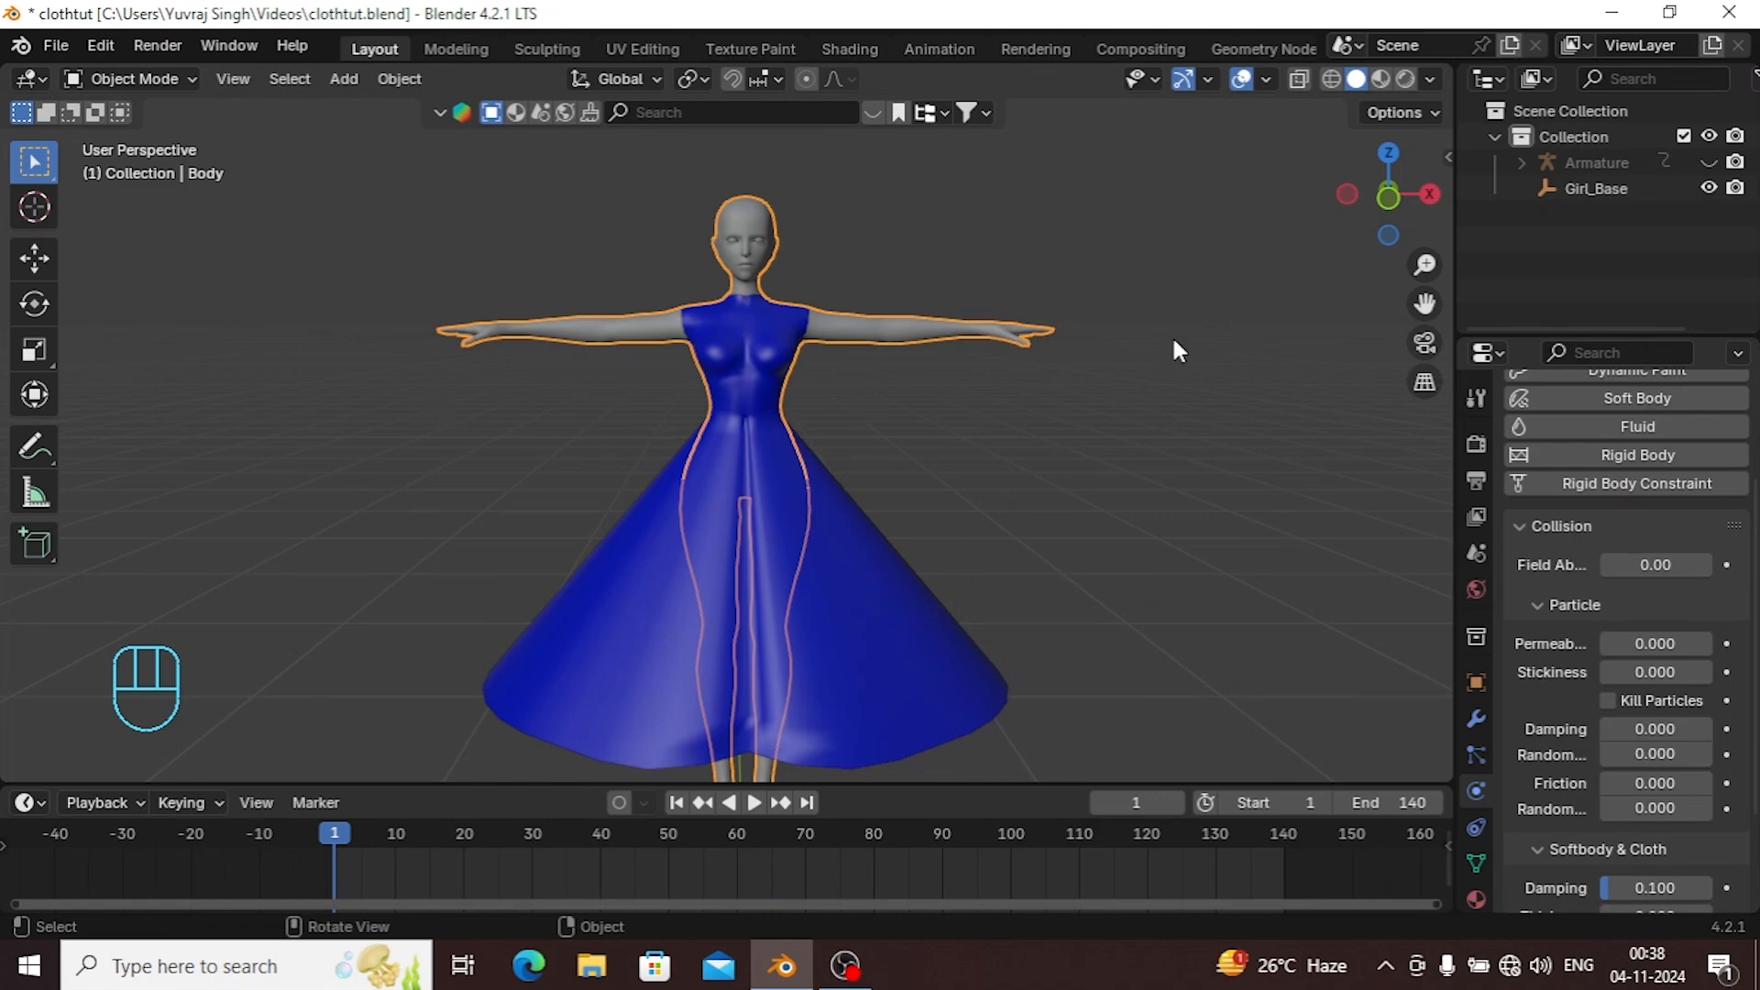
scroll(1650, 504, up, 3)
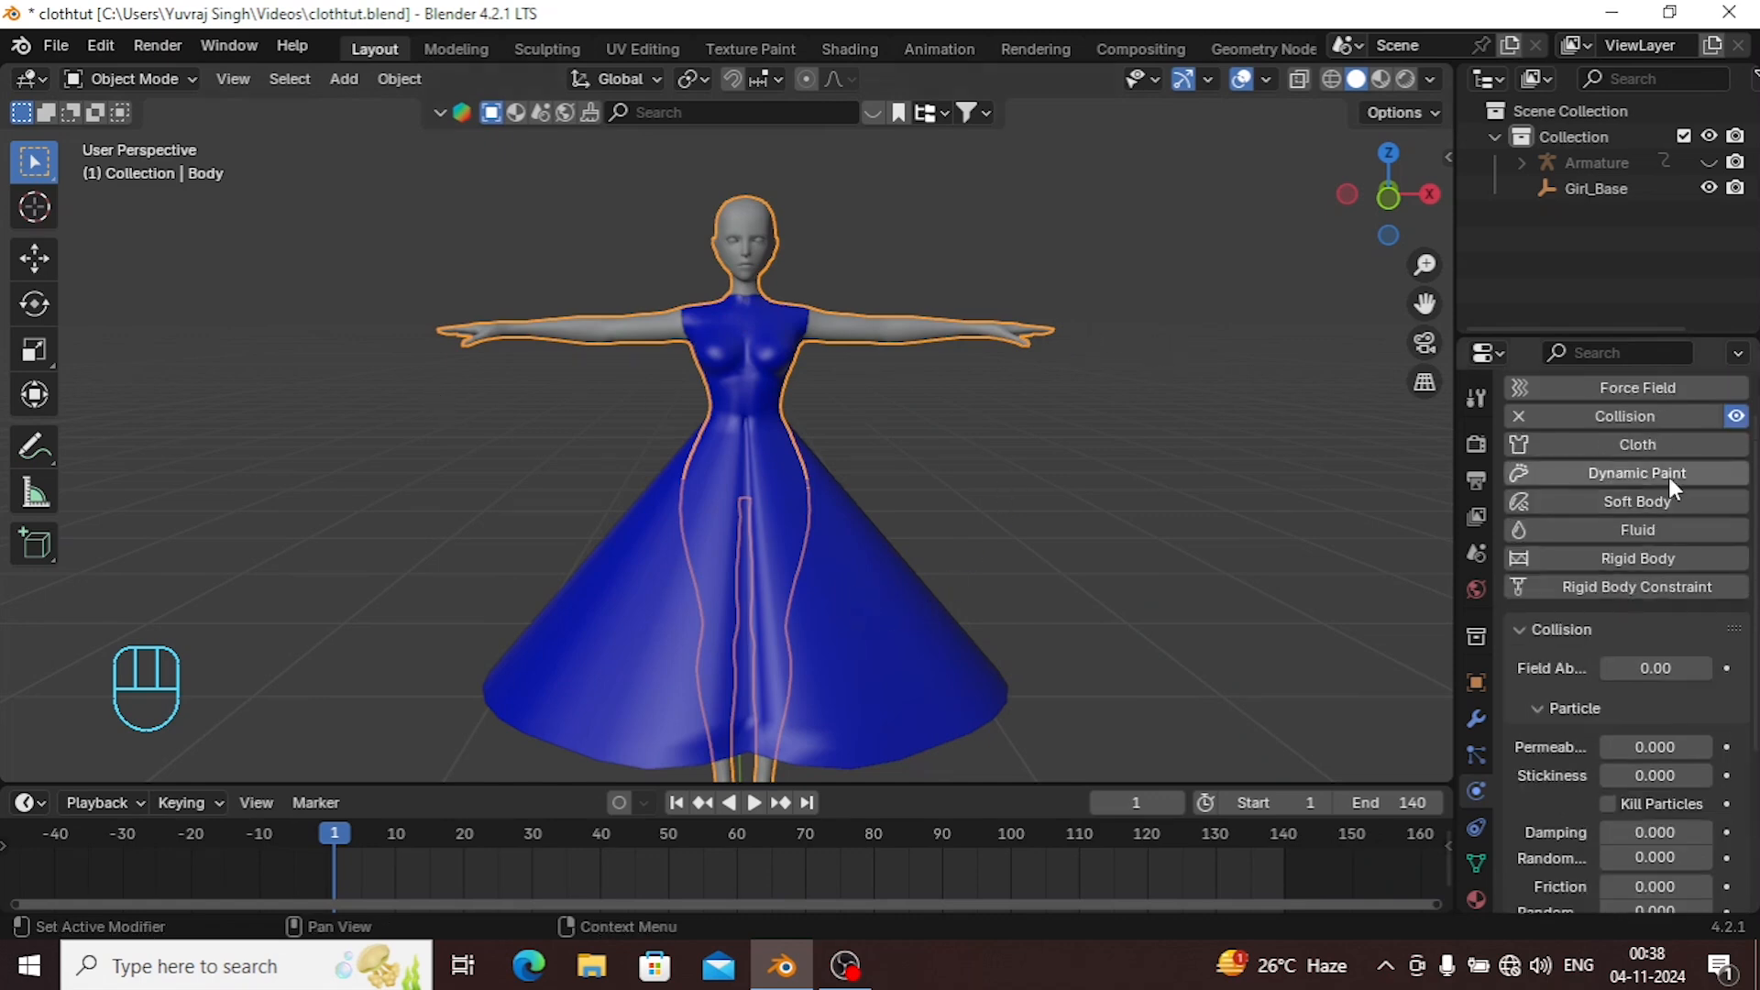
Set the body's softbody and cloth collision thickness to 0.005 for both the outer and inner values.
scroll(1597, 673, down, 6)
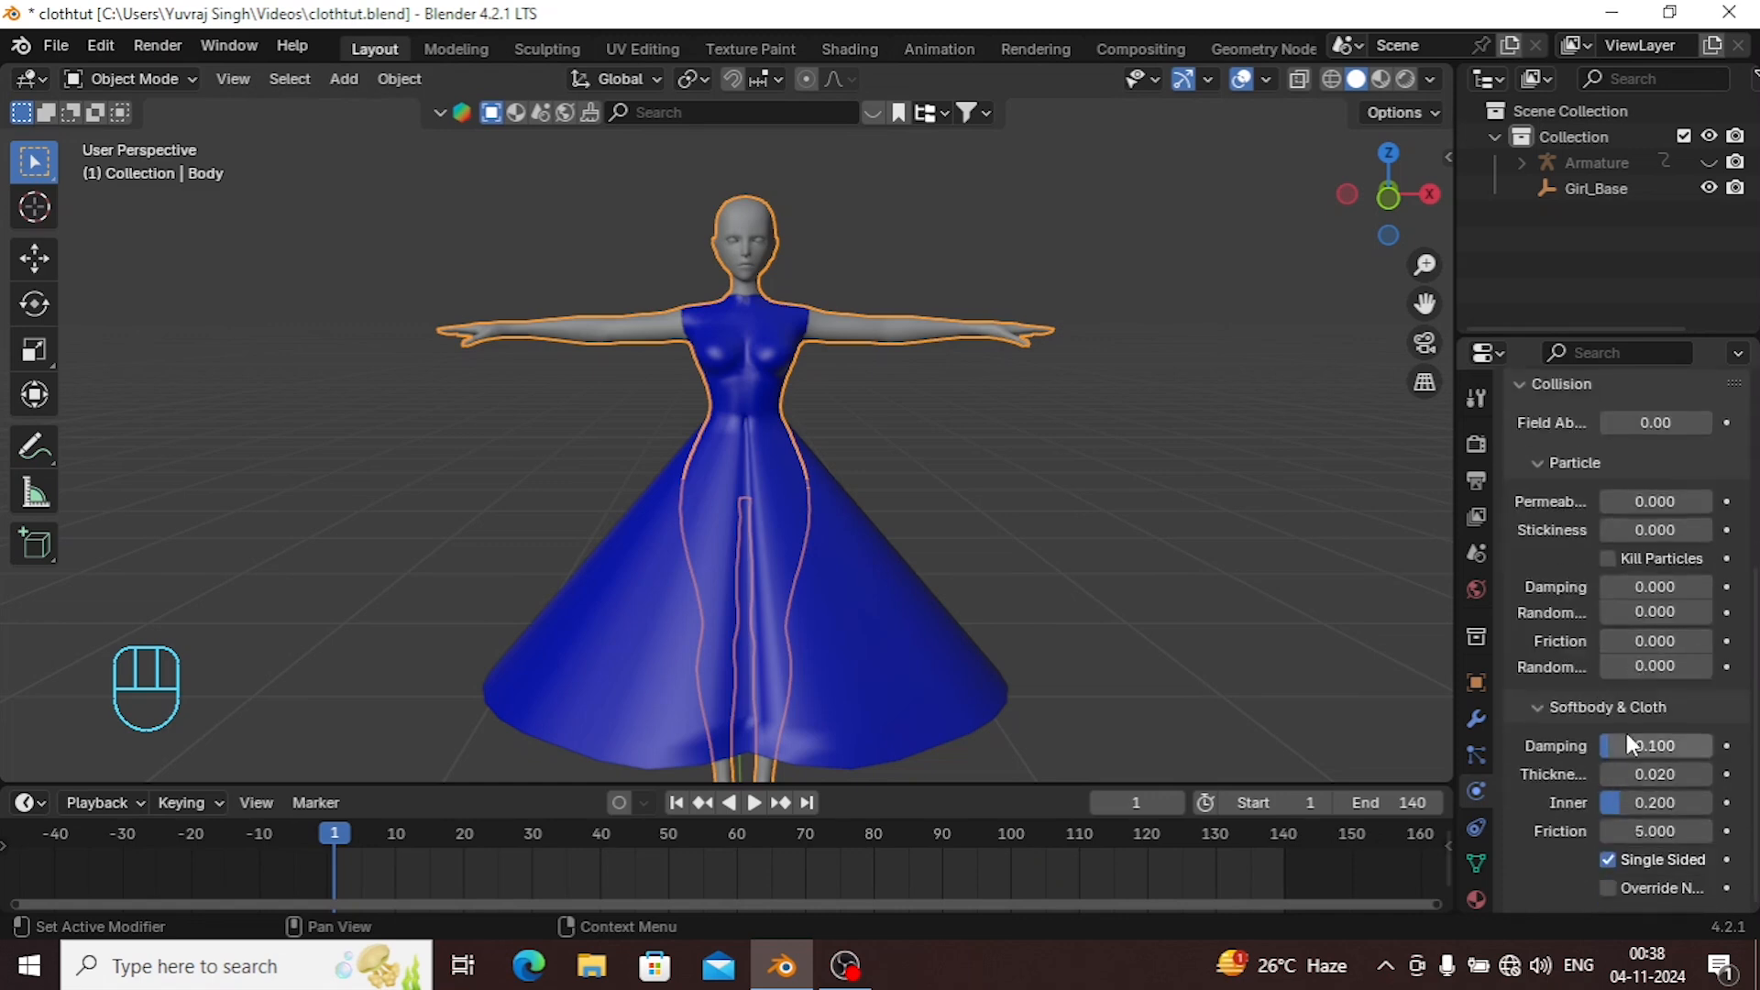
click(1658, 770)
text(.005)
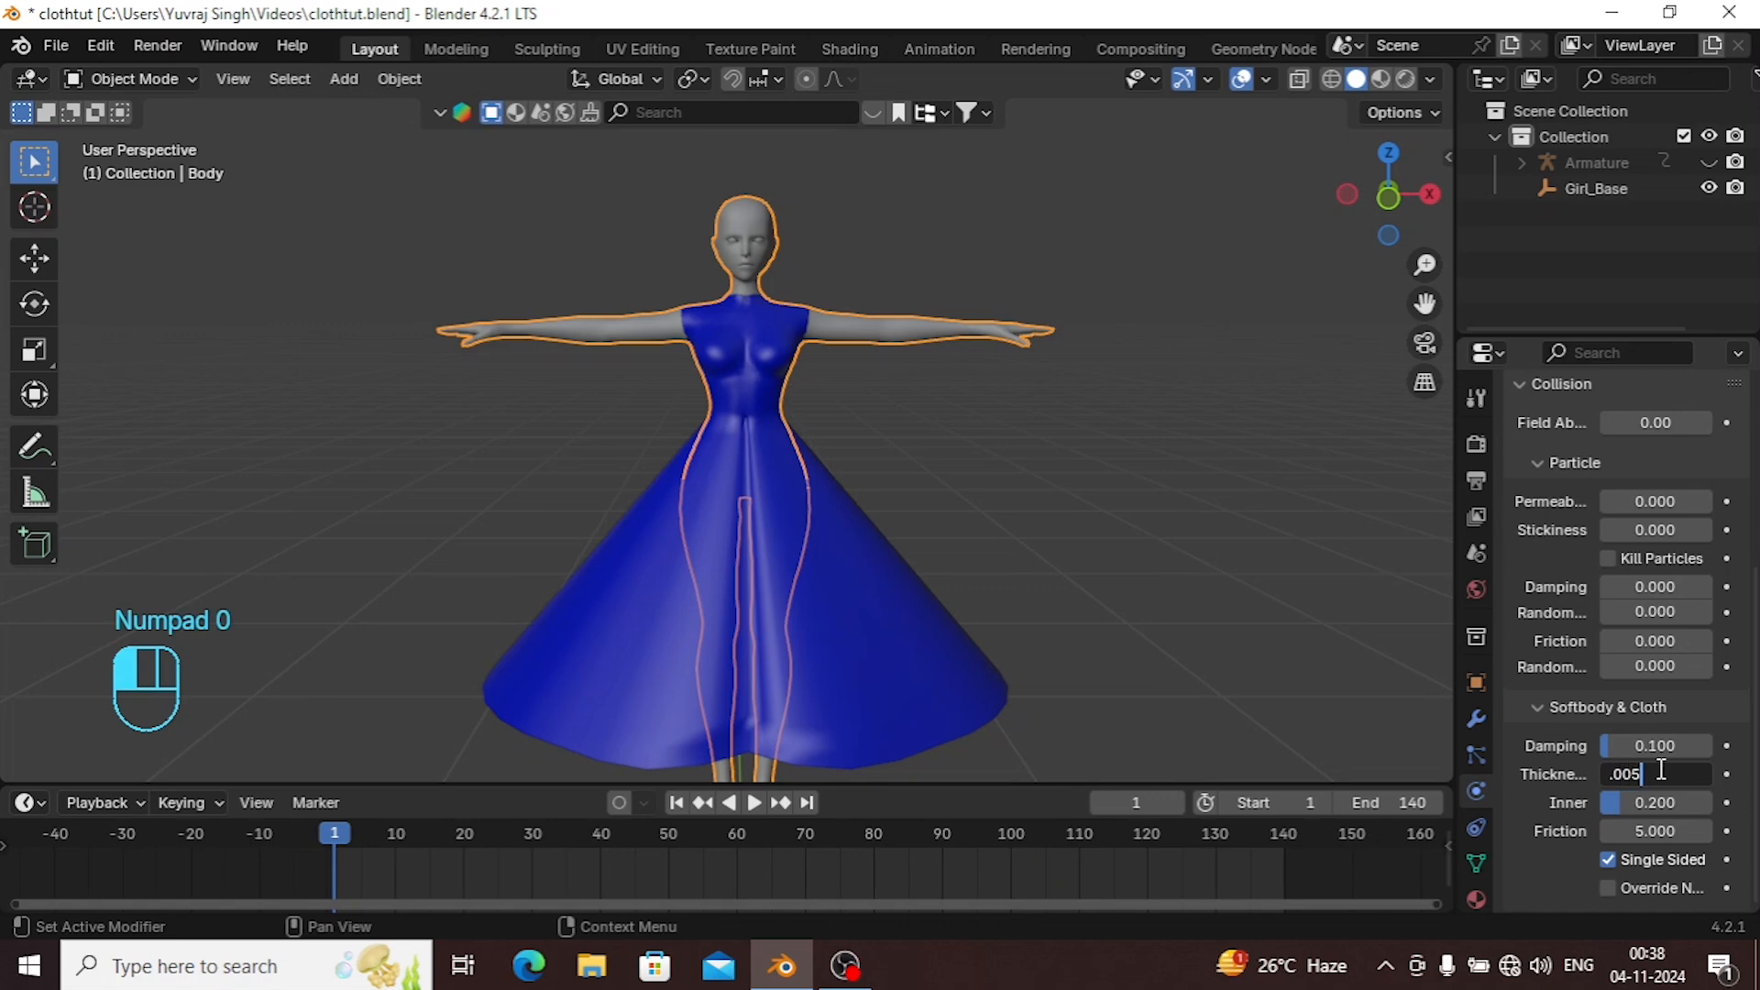
key(Return)
click(1665, 807)
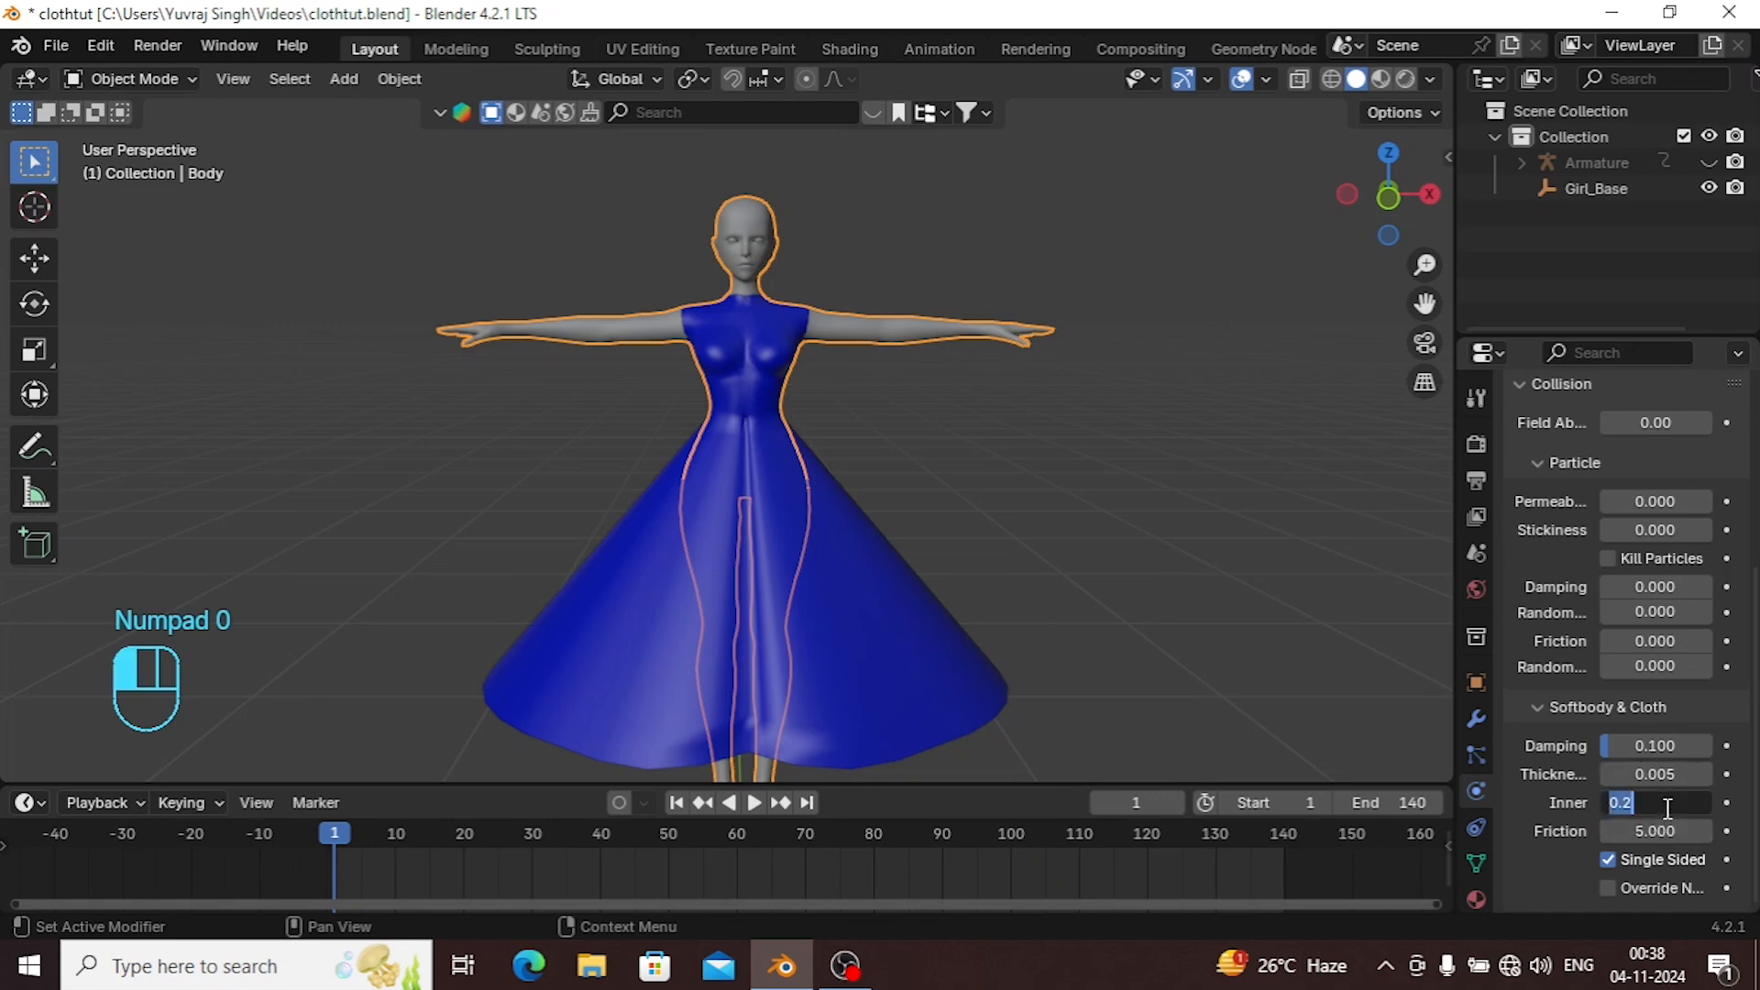
text(.005)
key(Return)
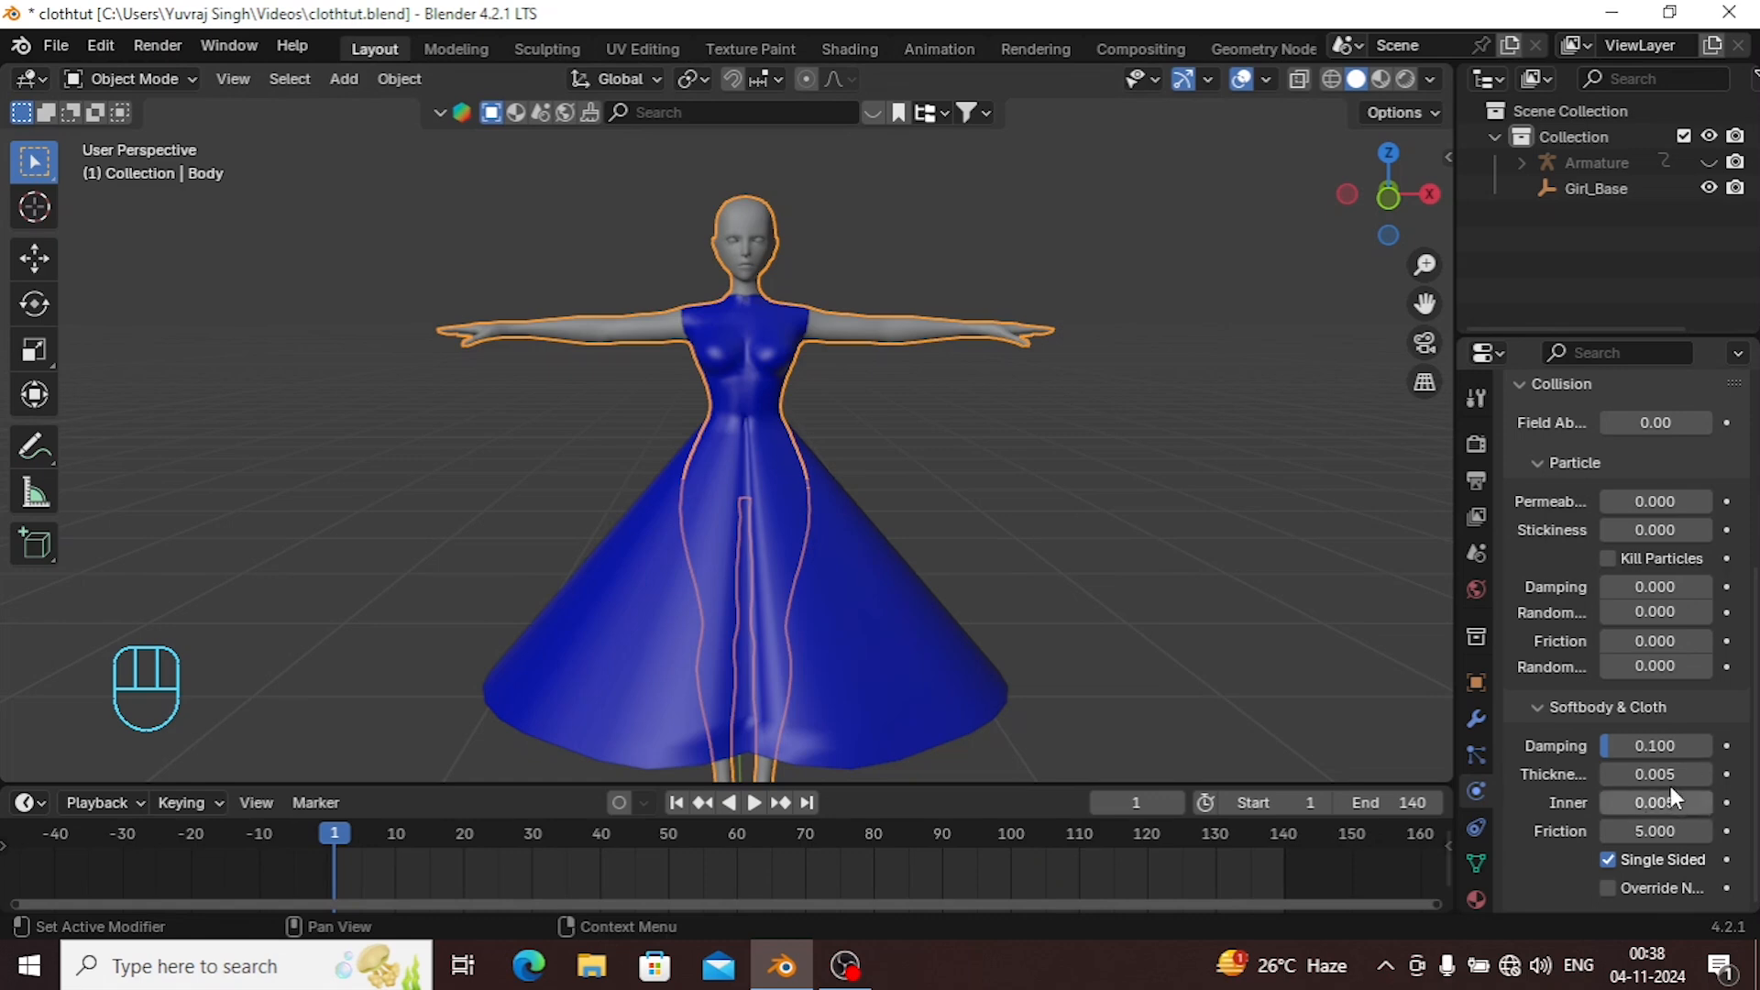
Select the dress, set its cloth cache end frame to 140 and bake the simulation.
scroll(1060, 453, down, 2)
click(1070, 459)
scroll(1616, 696, up, 3)
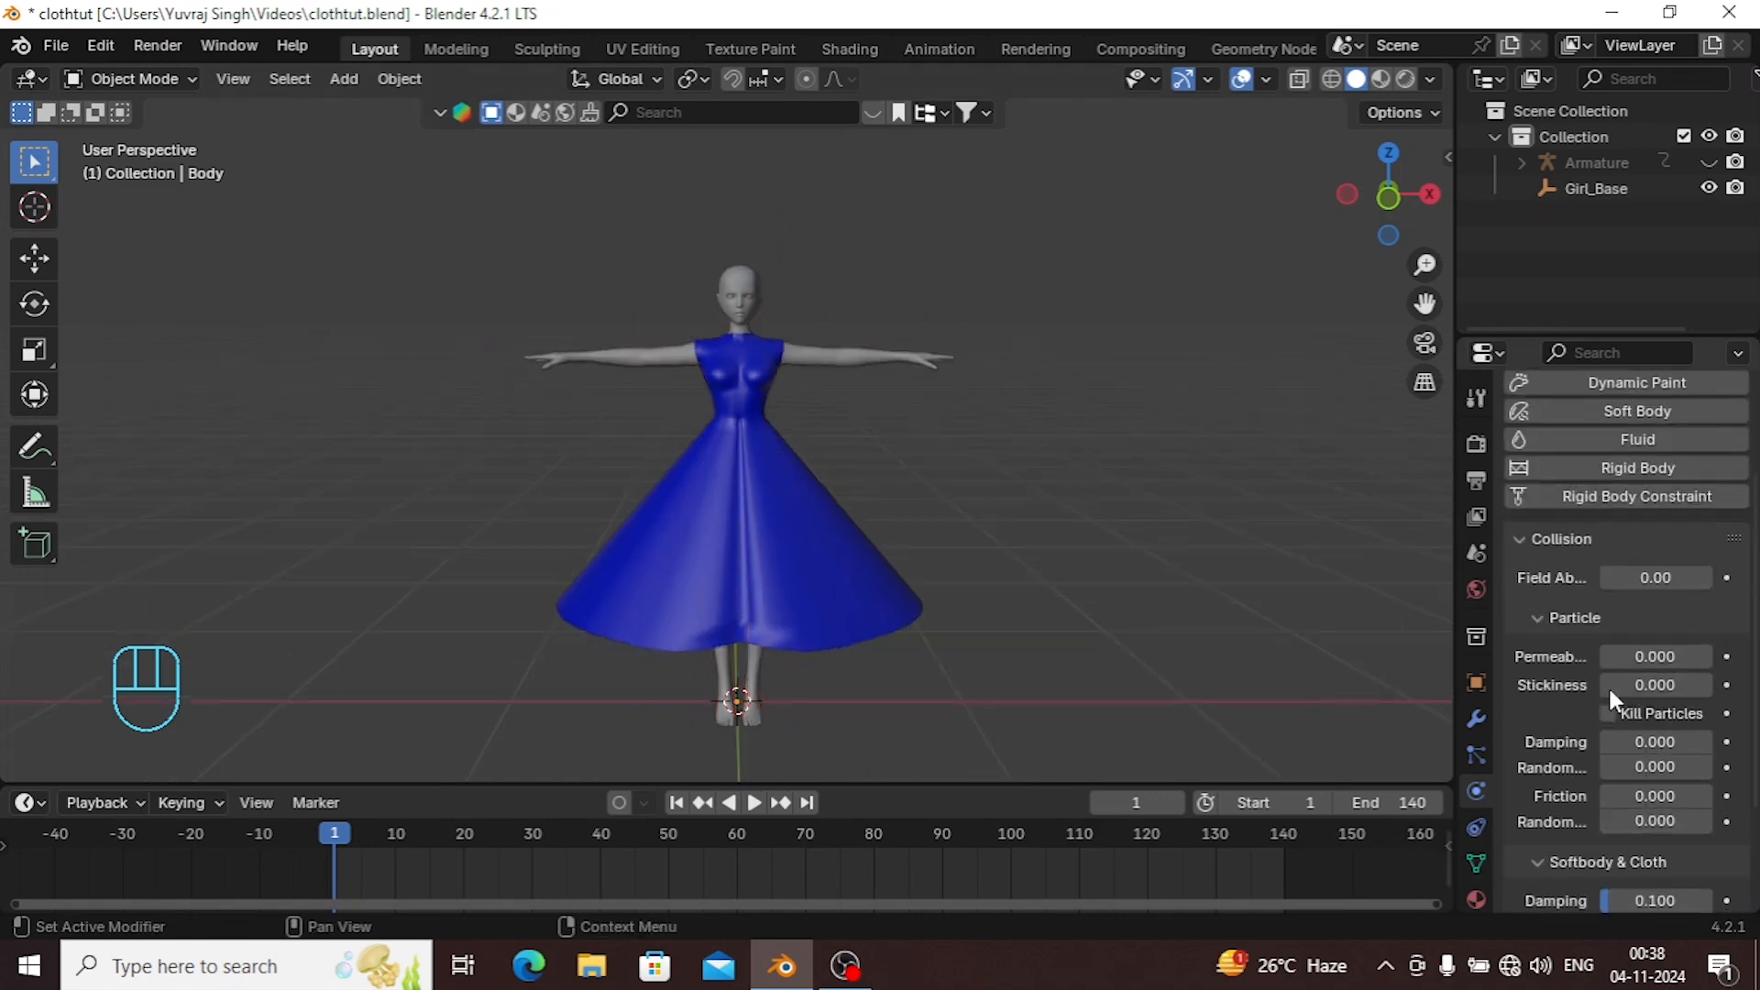
click(769, 558)
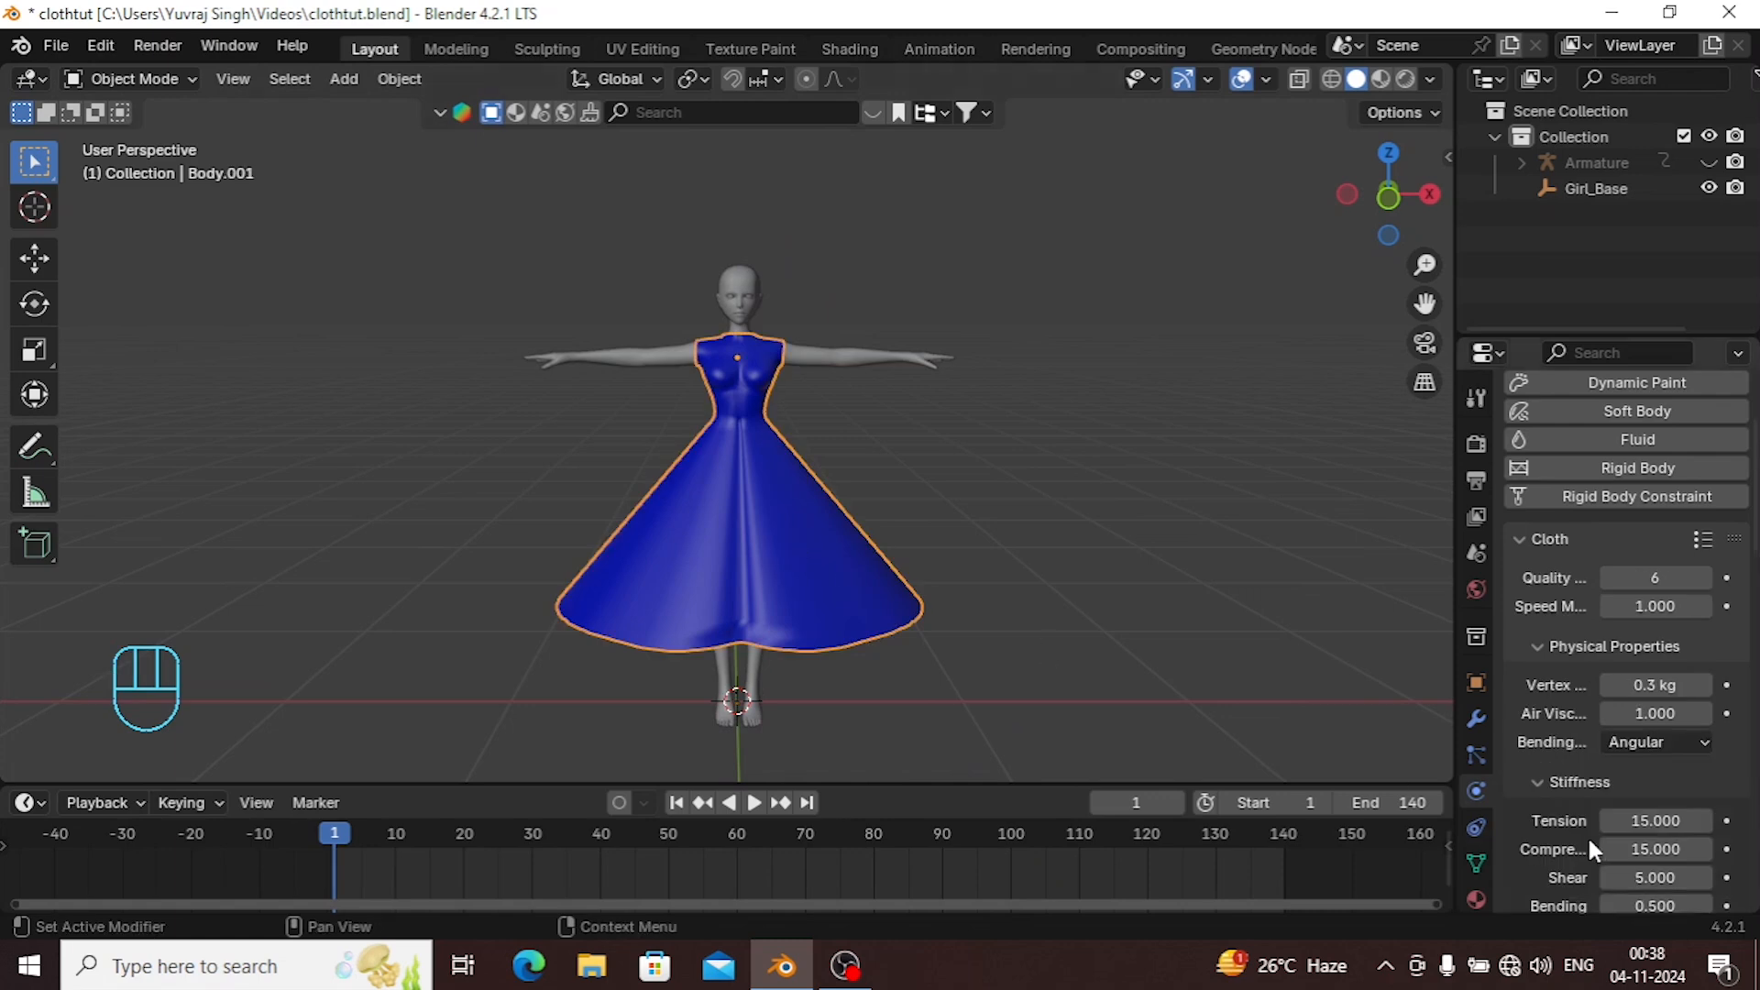
scroll(1577, 789, down, 4)
scroll(1558, 733, down, 10)
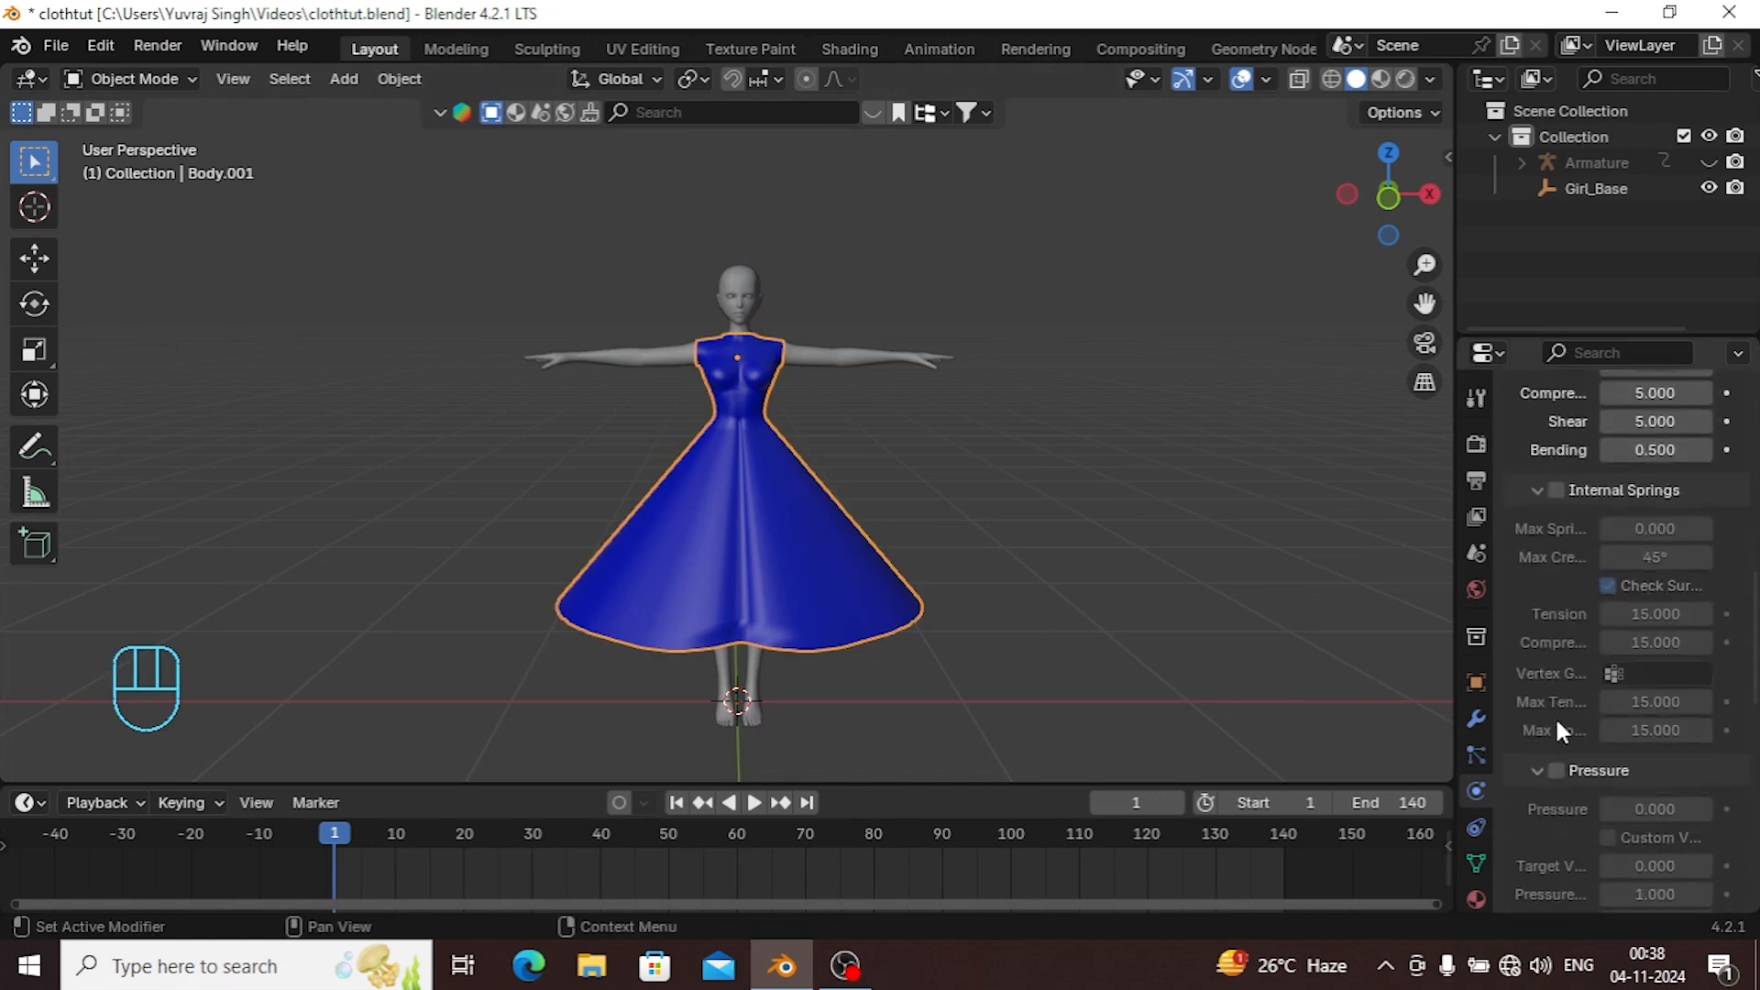
scroll(1562, 729, down, 3)
click(1544, 736)
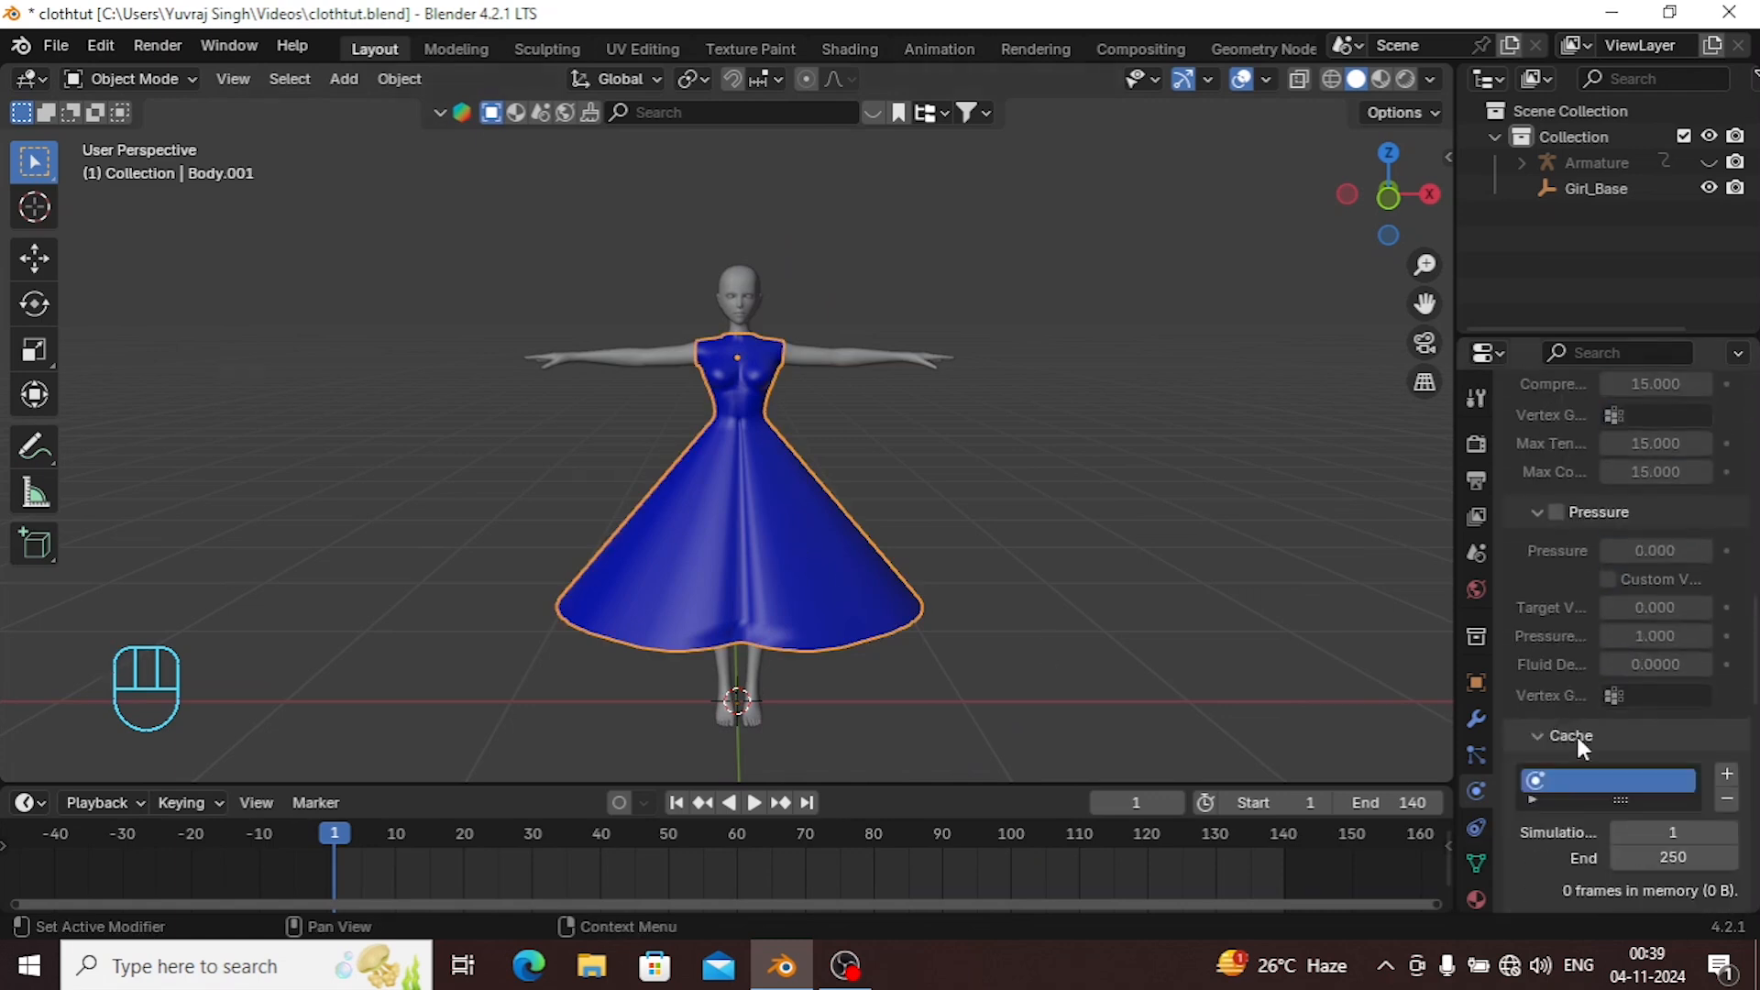
scroll(1614, 724, down, 7)
click(1680, 601)
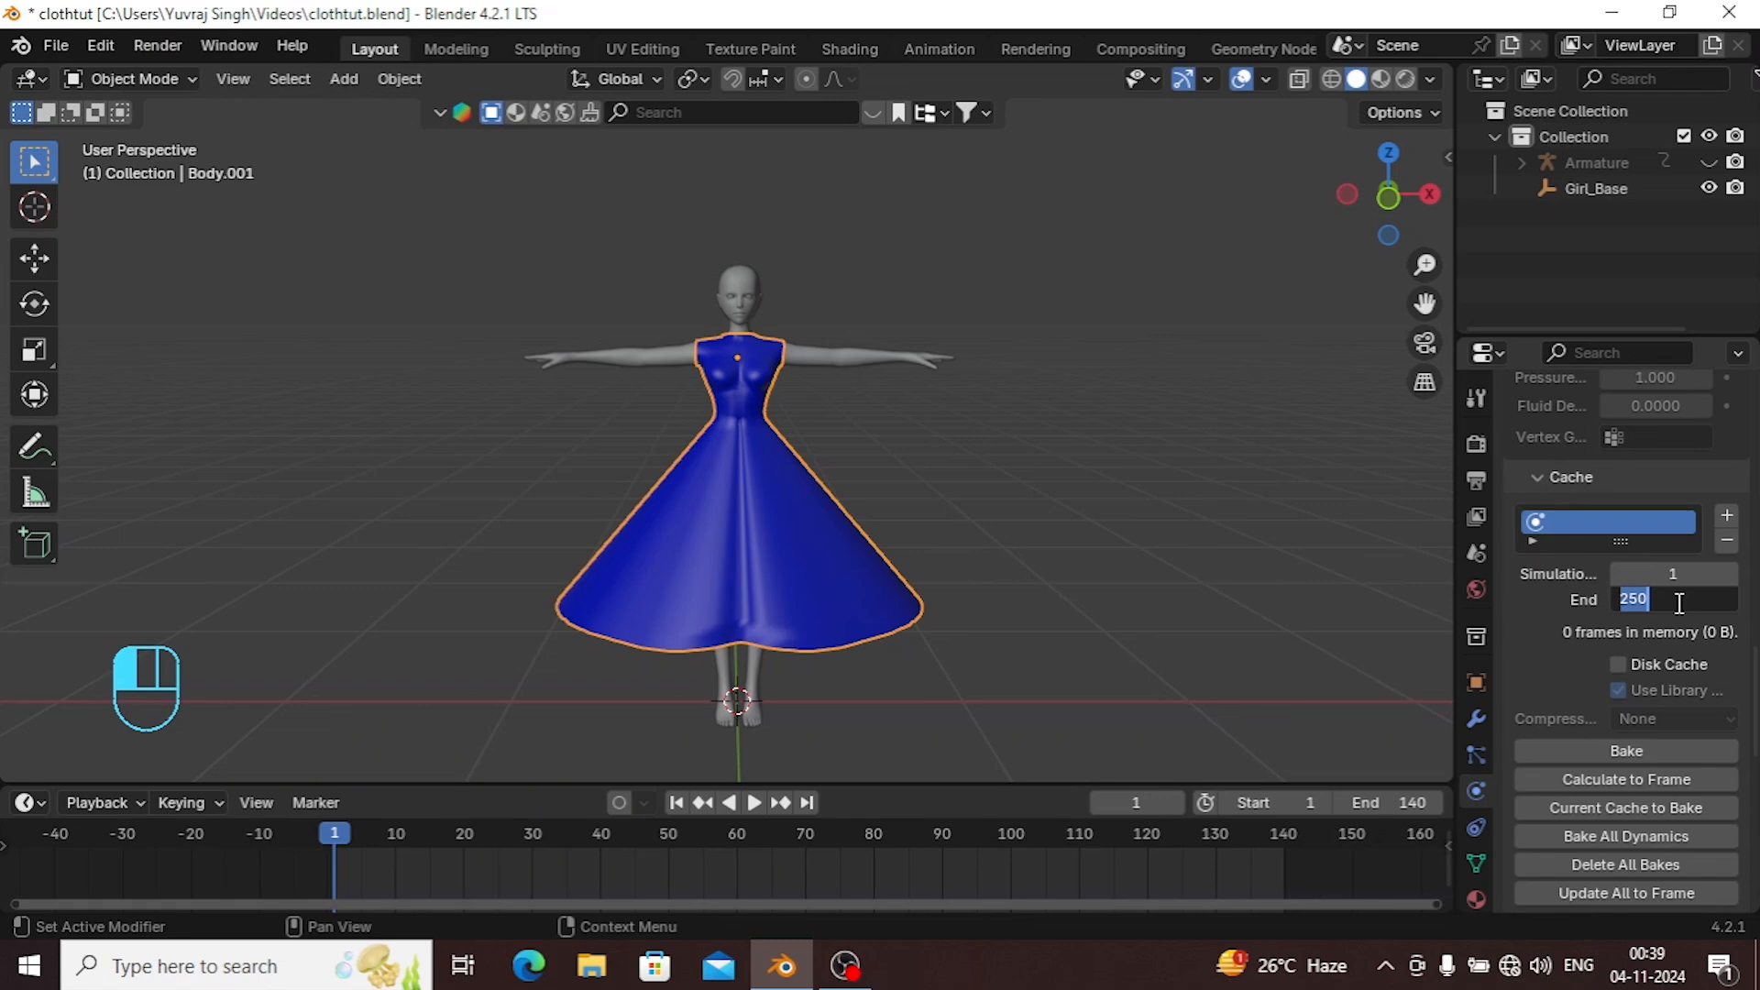
text(140)
key(Return)
click(1616, 754)
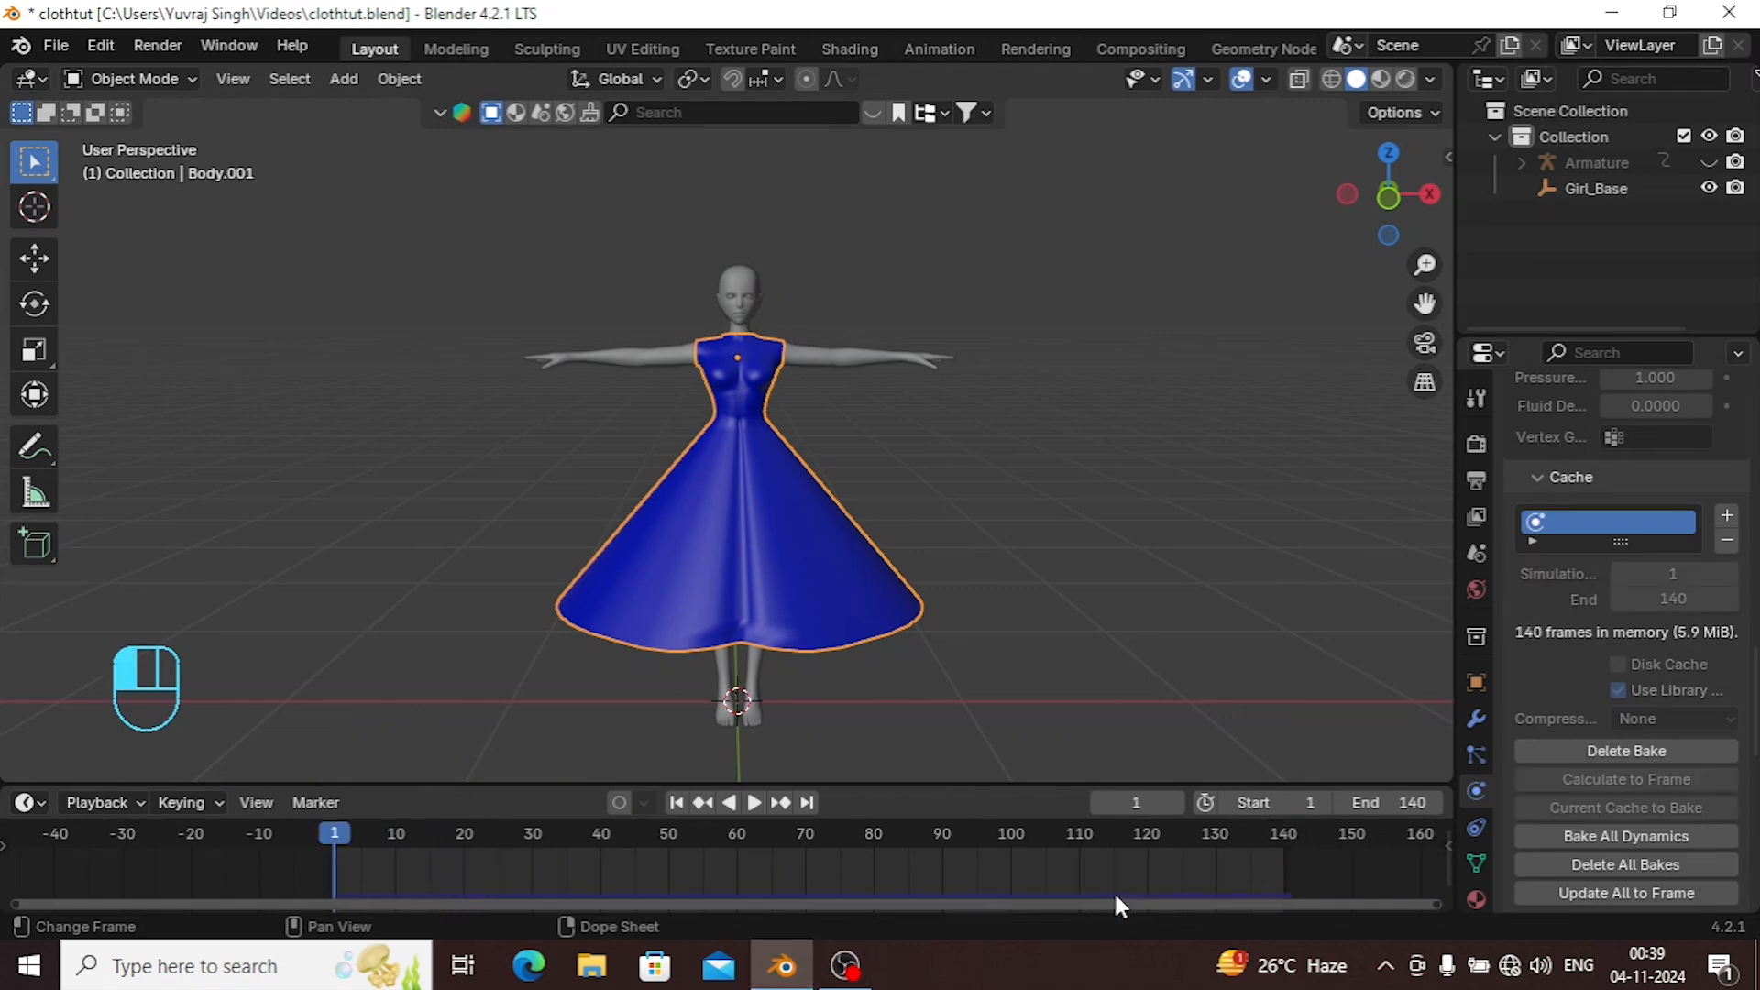
Play the baked animation and examine the dress's movement from the side and at an angle.
click(753, 802)
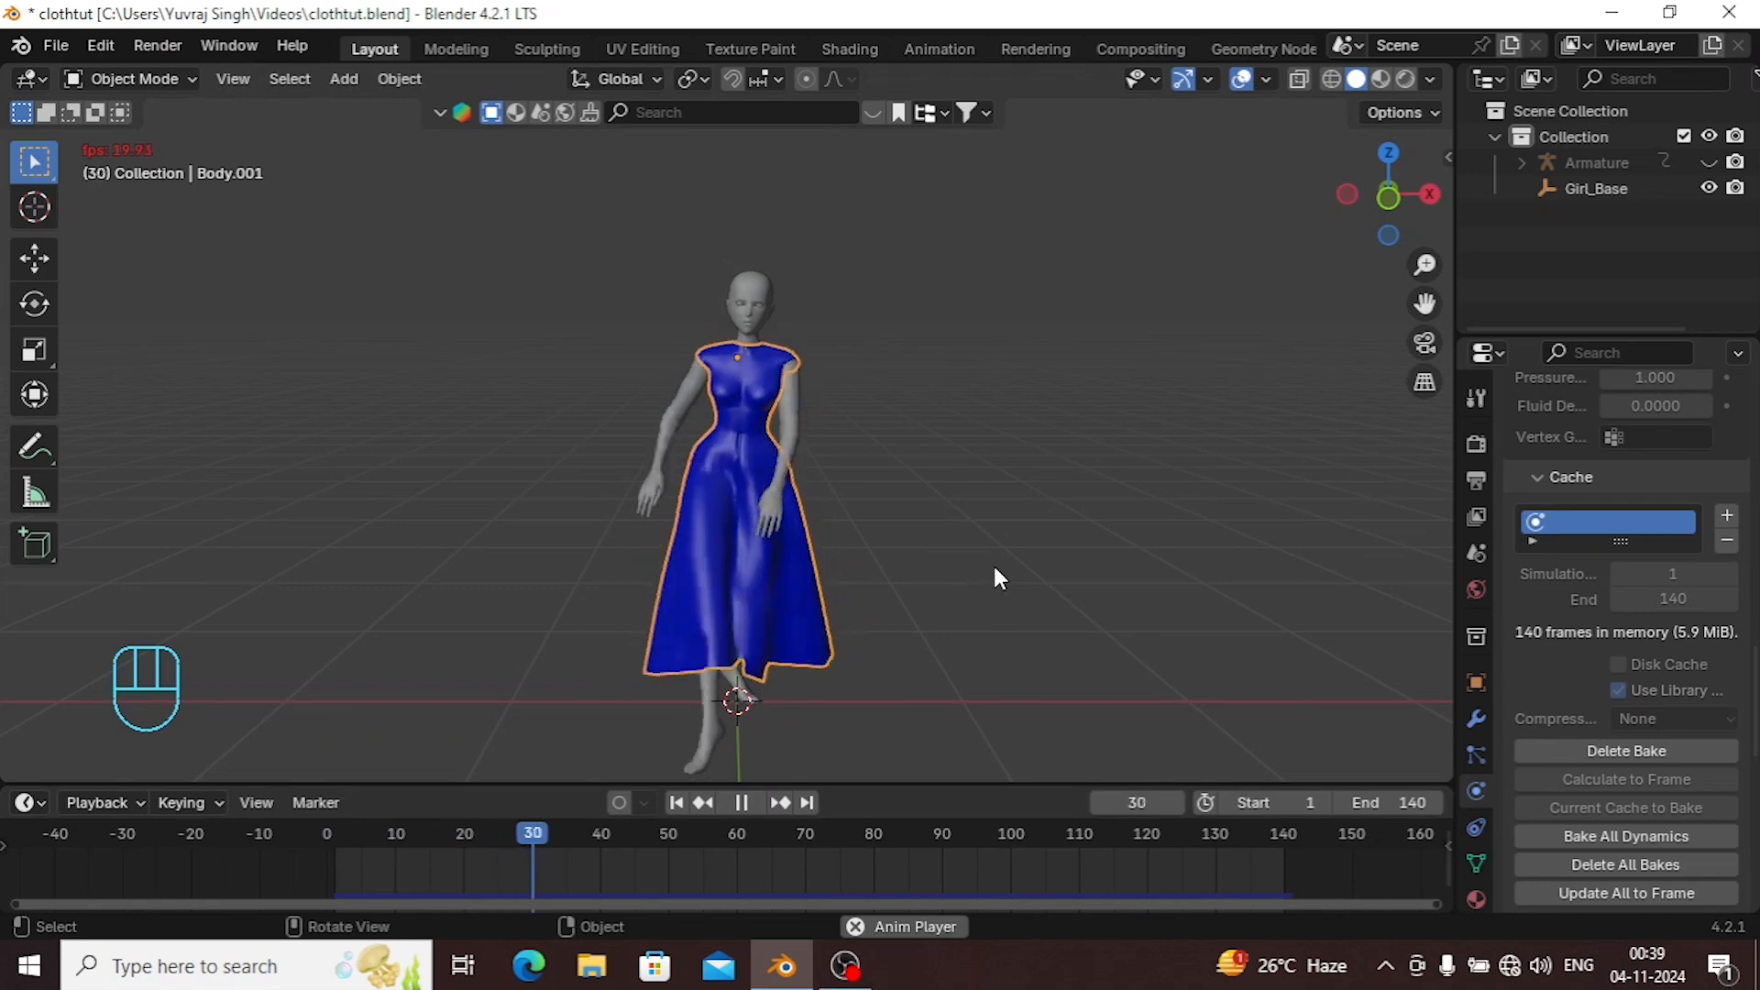
middle_drag(999, 578, 731, 538)
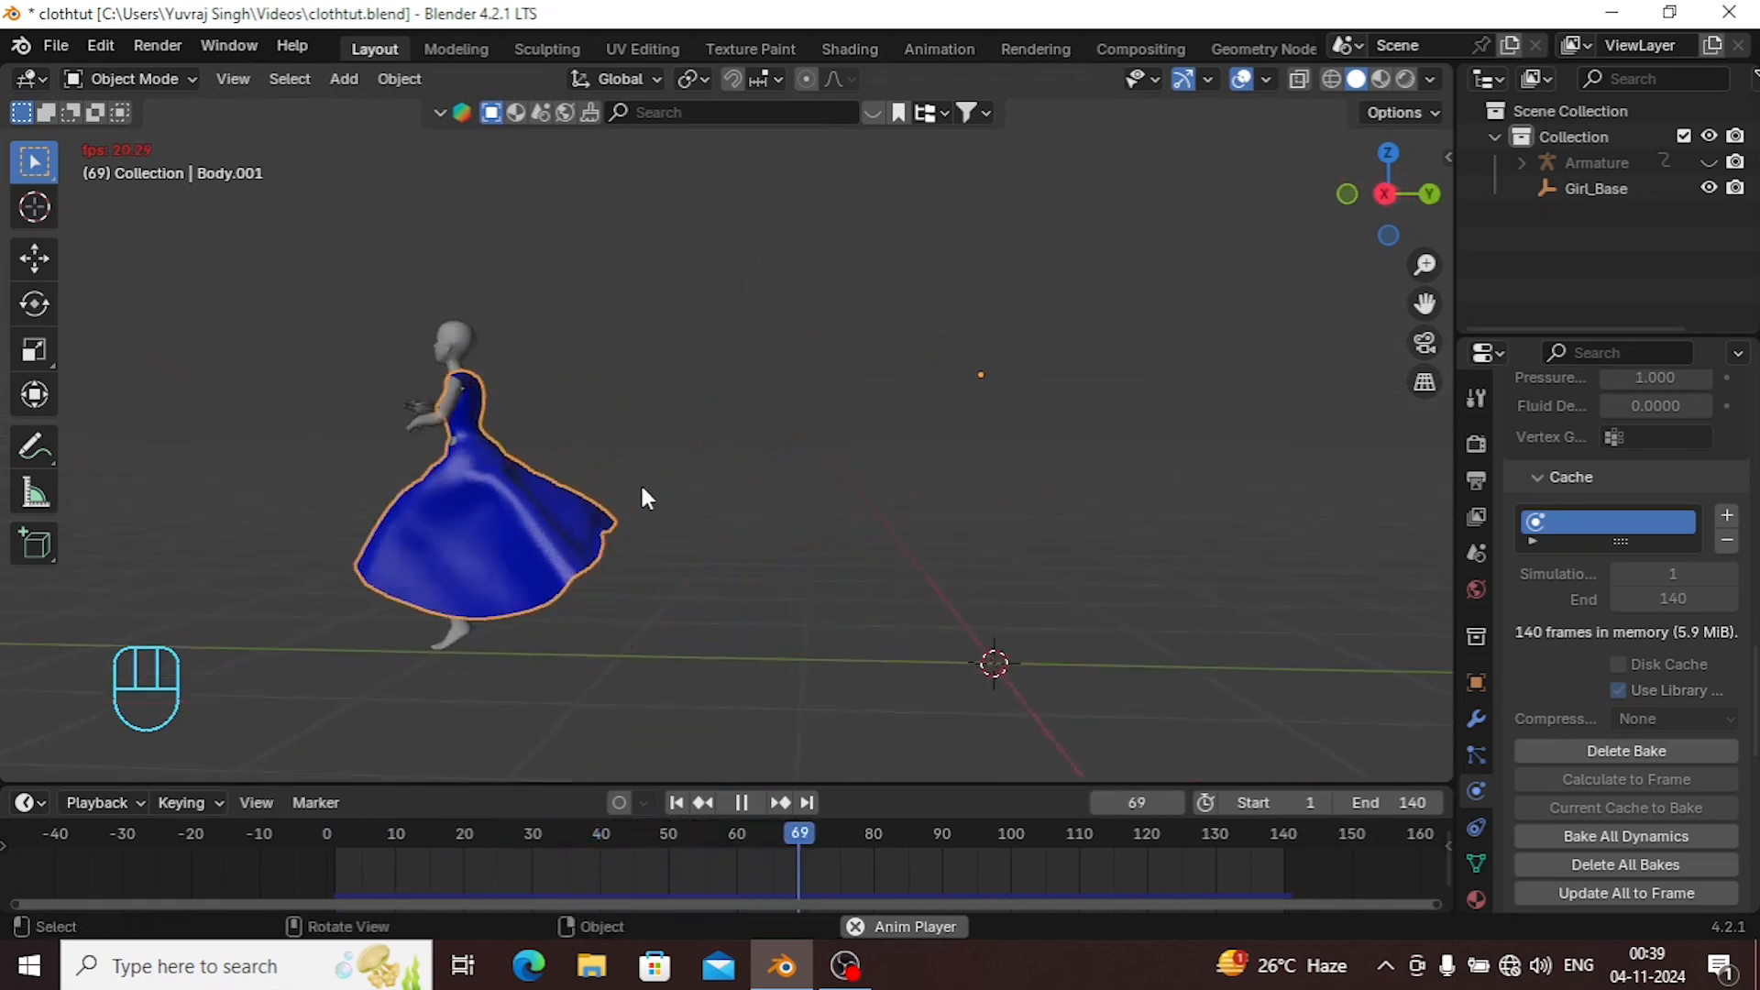
scroll(718, 493, down, 4)
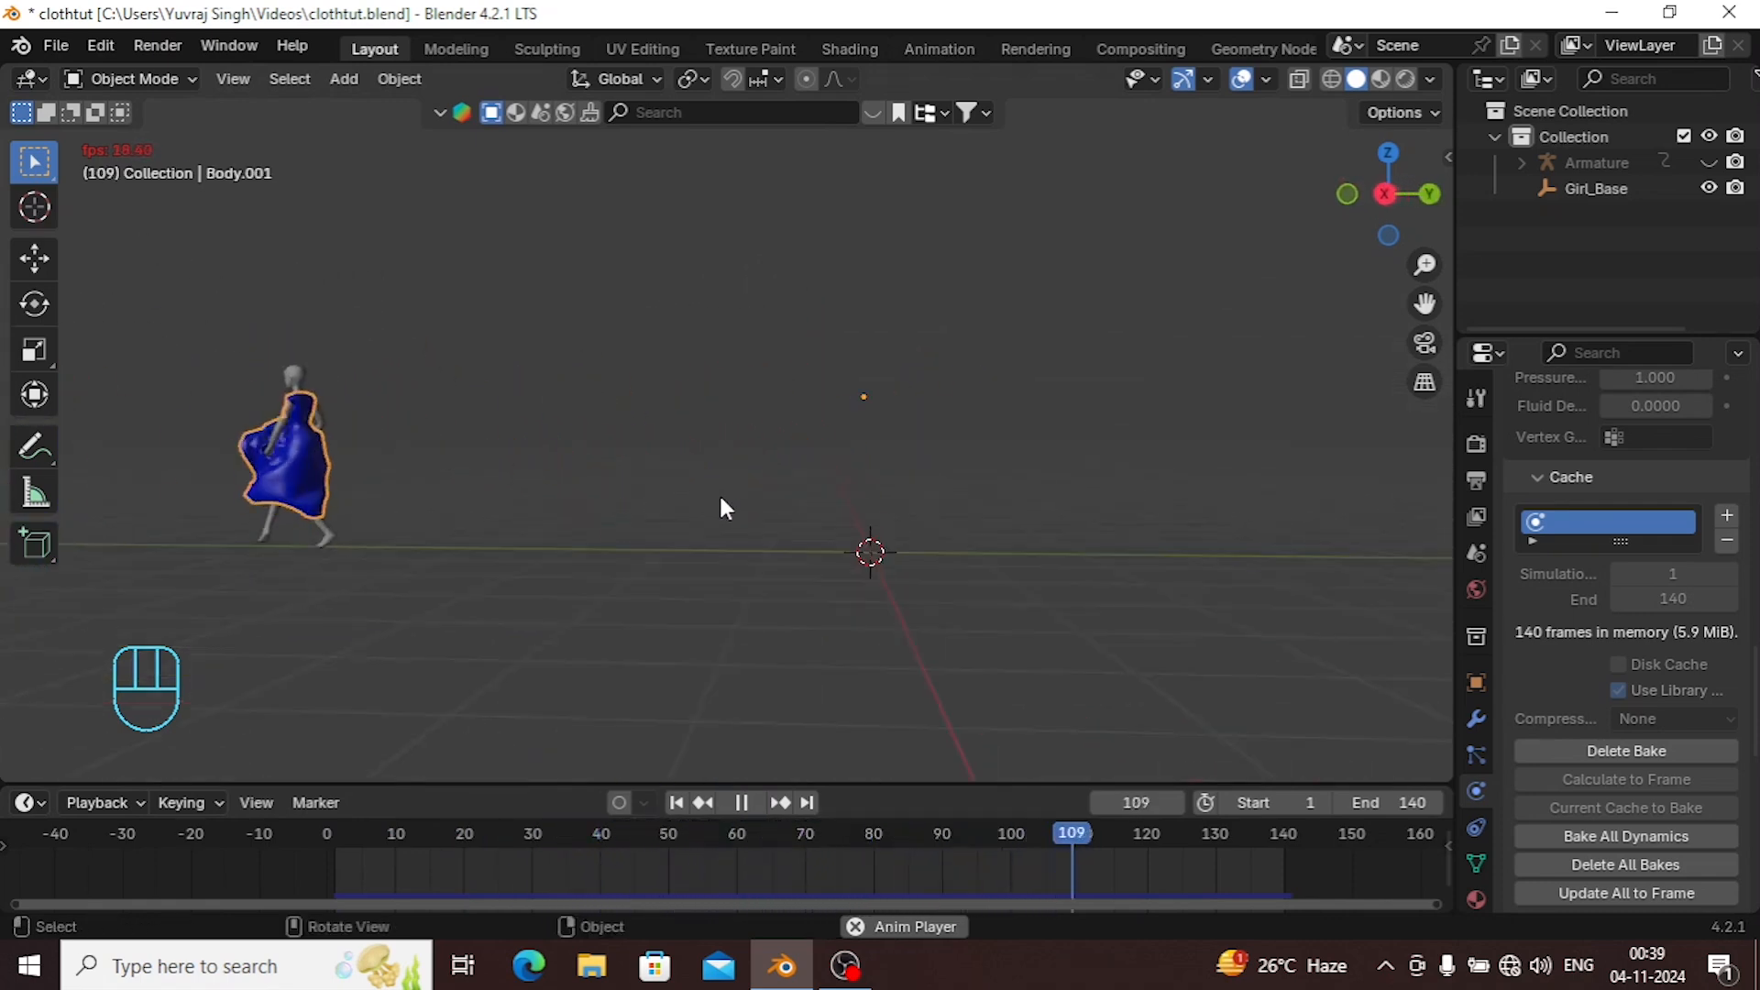
middle_drag(476, 499, 533, 503)
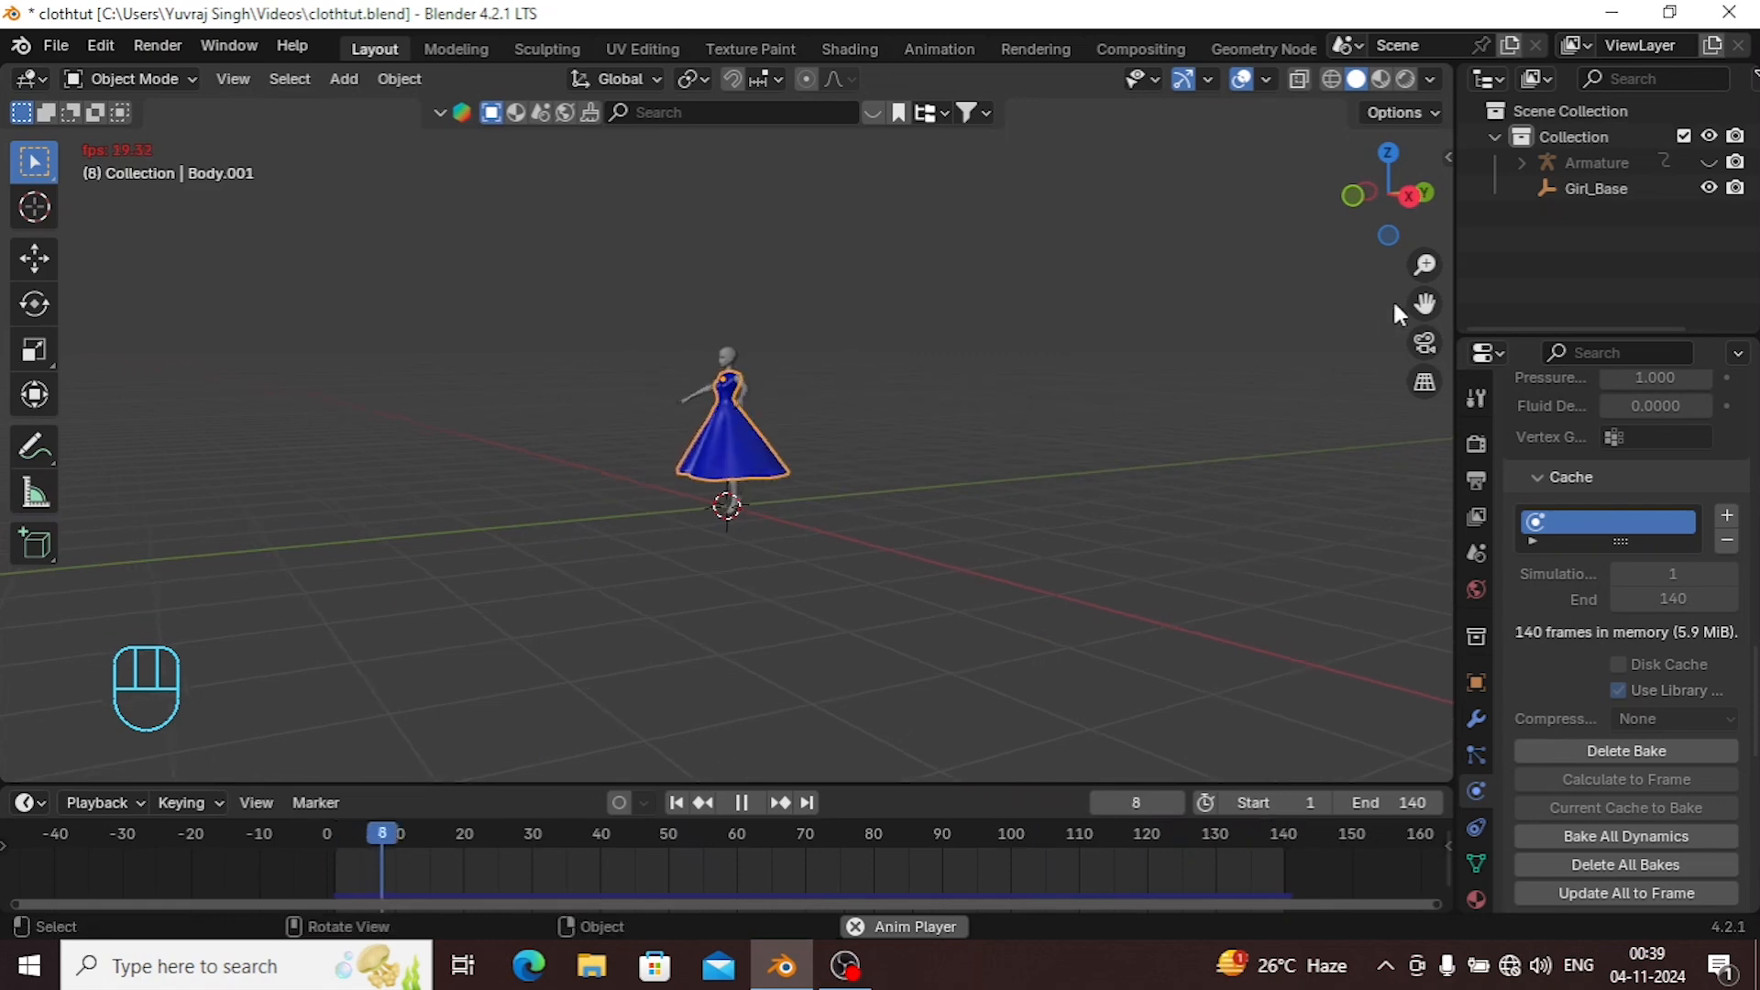
Apply Shade Smooth to the dress while the animation keeps playing.
scroll(700, 486, up, 6)
right_click(539, 440)
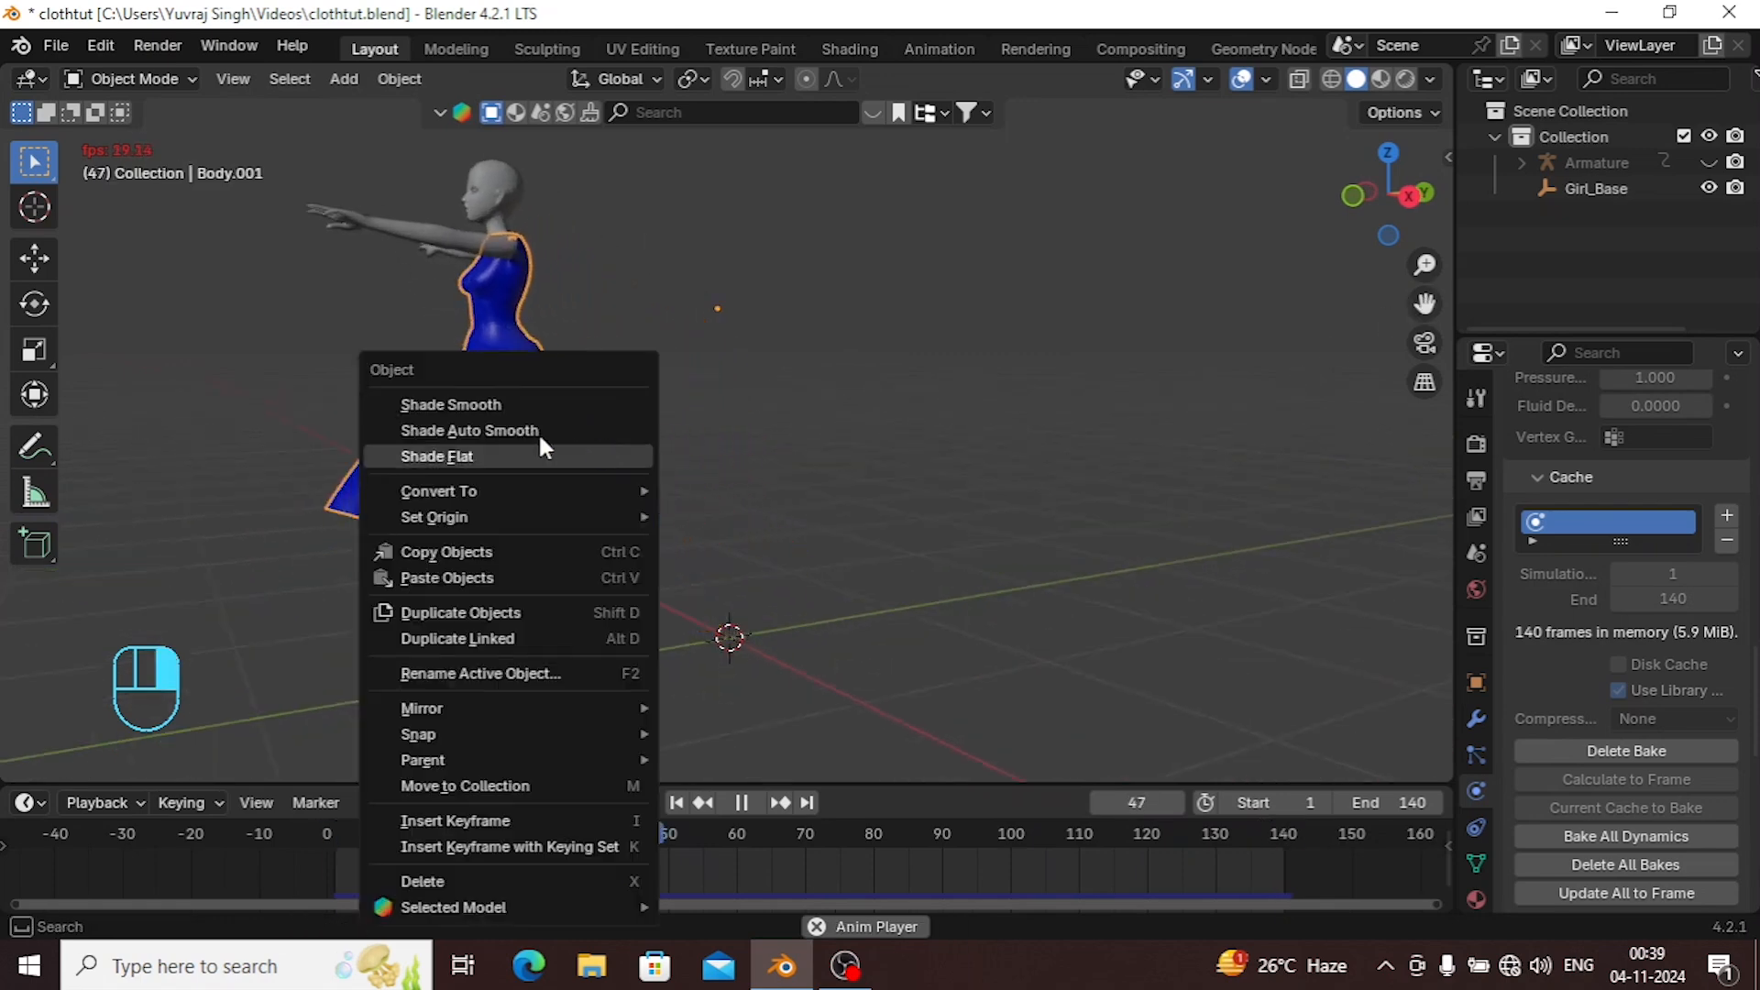
click(456, 404)
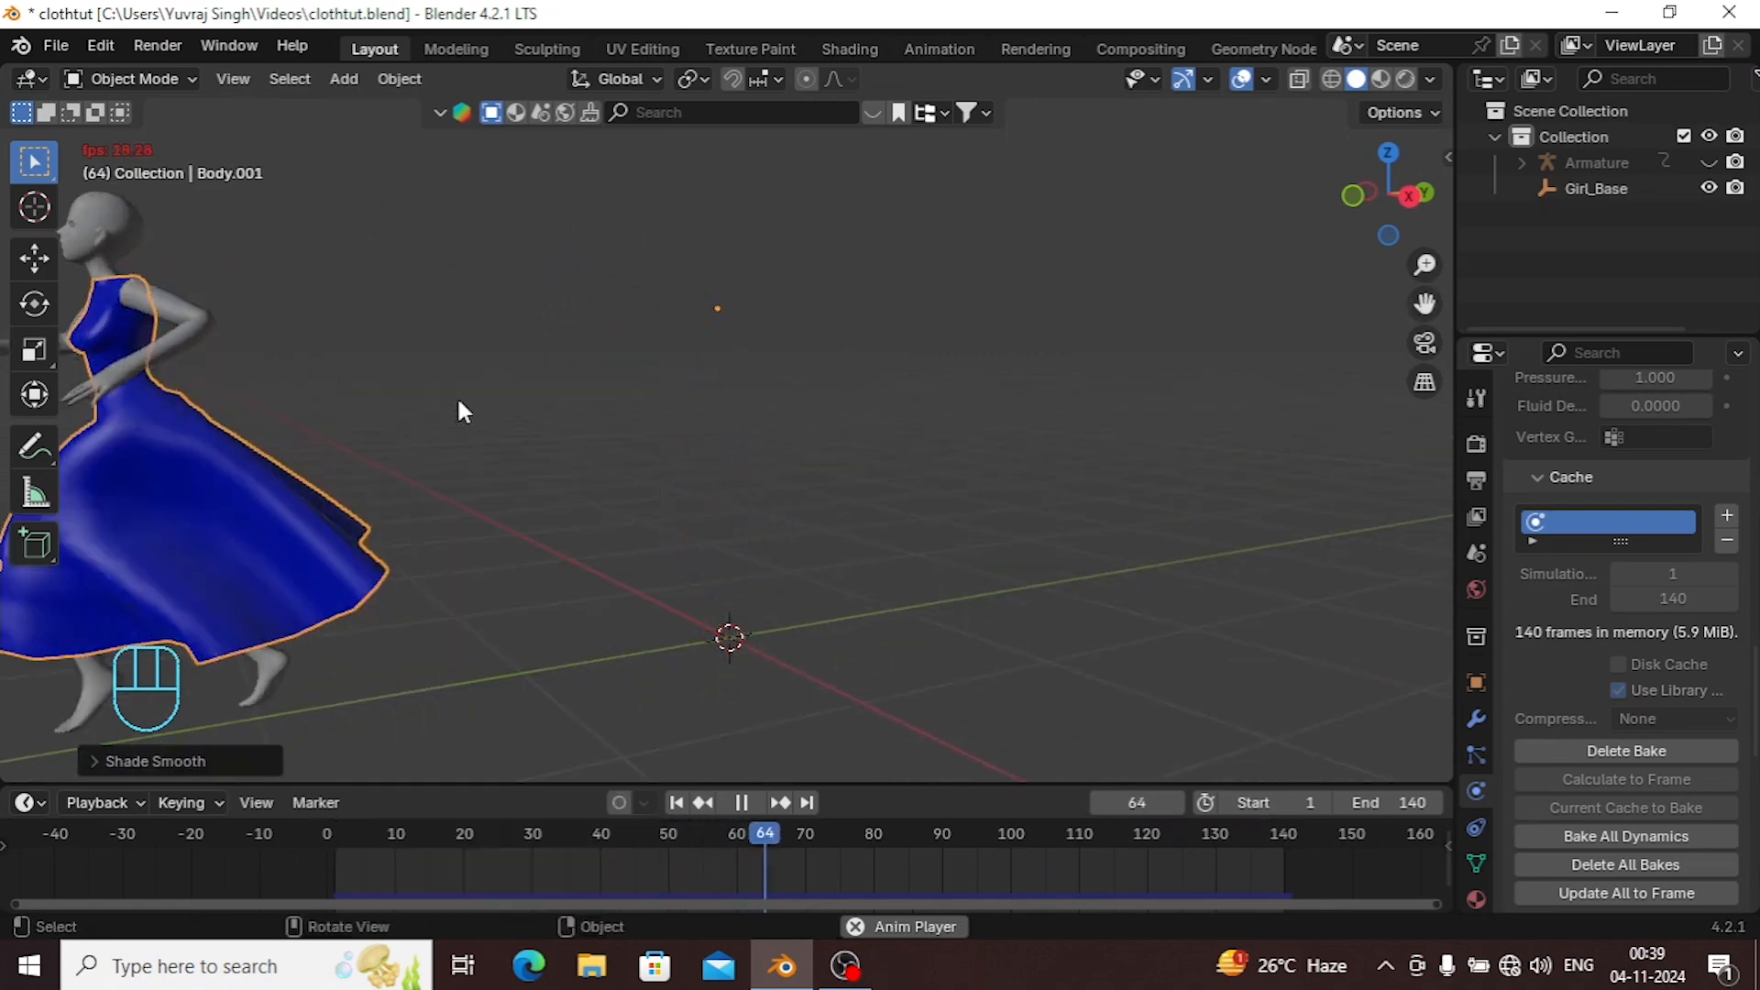
Replay the baked animation from the first frame and examine the smoothed dress's movement from the front, the side and at an angle.
click(674, 801)
middle_drag(825, 536, 746, 667)
key(space)
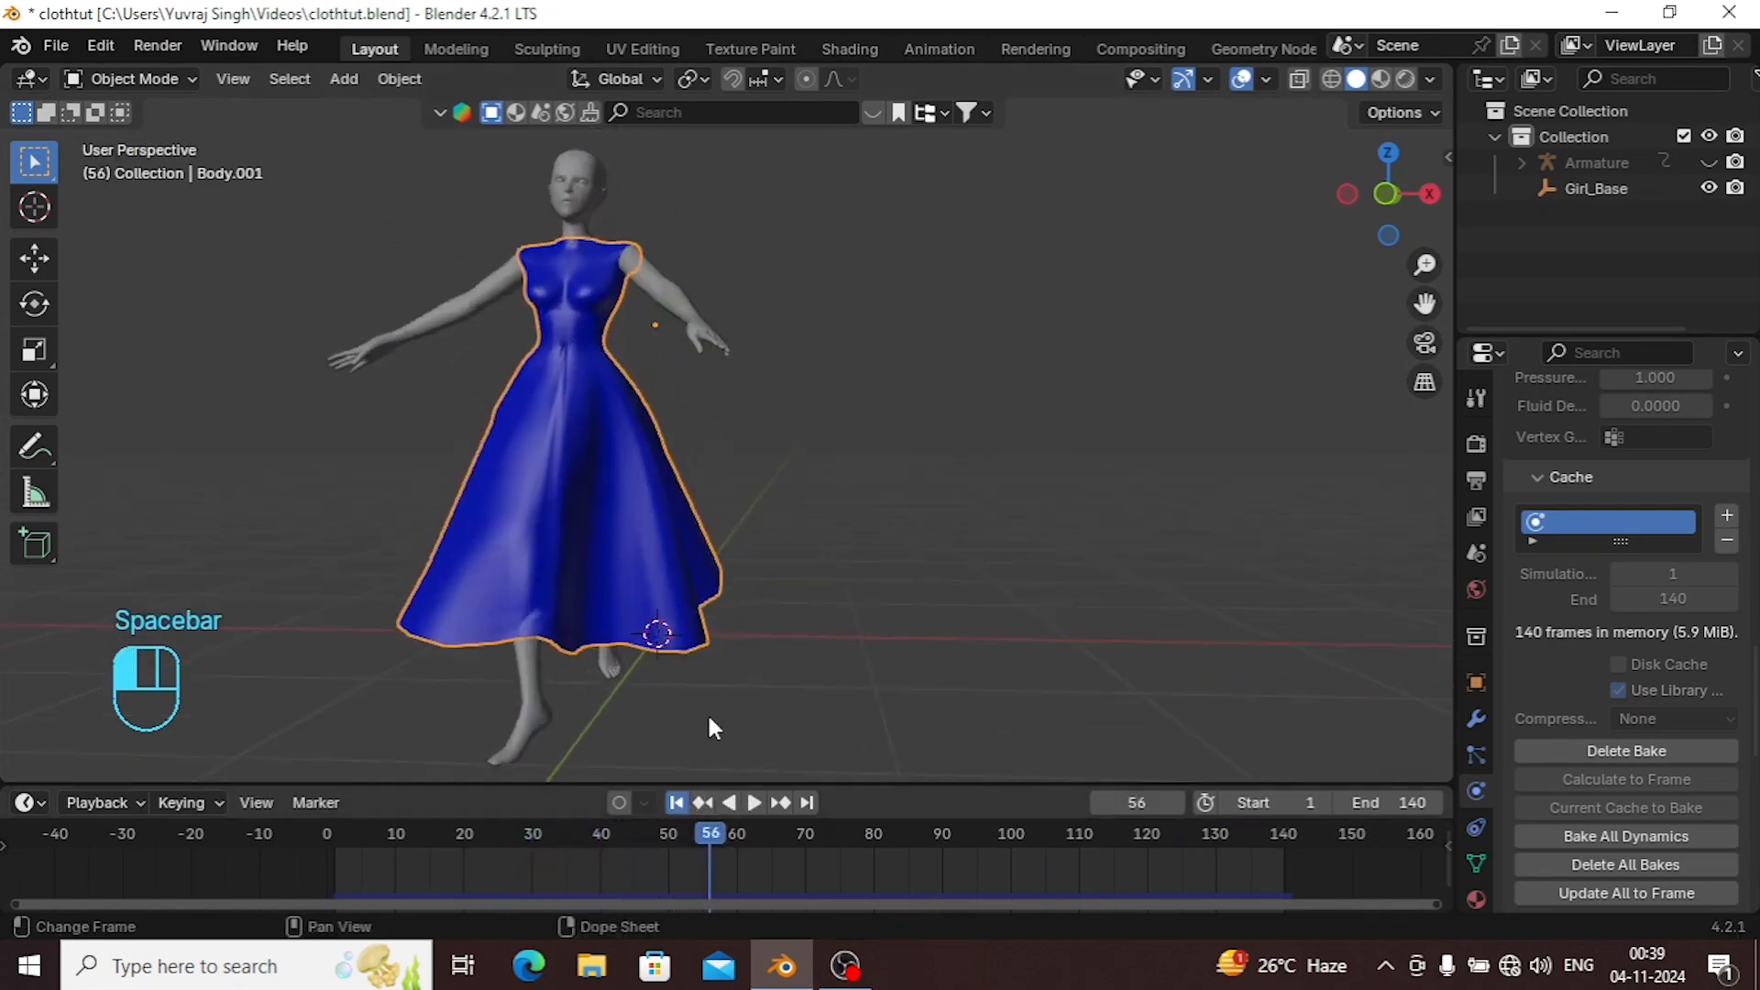
click(676, 802)
middle_drag(686, 500, 382, 491)
key(space)
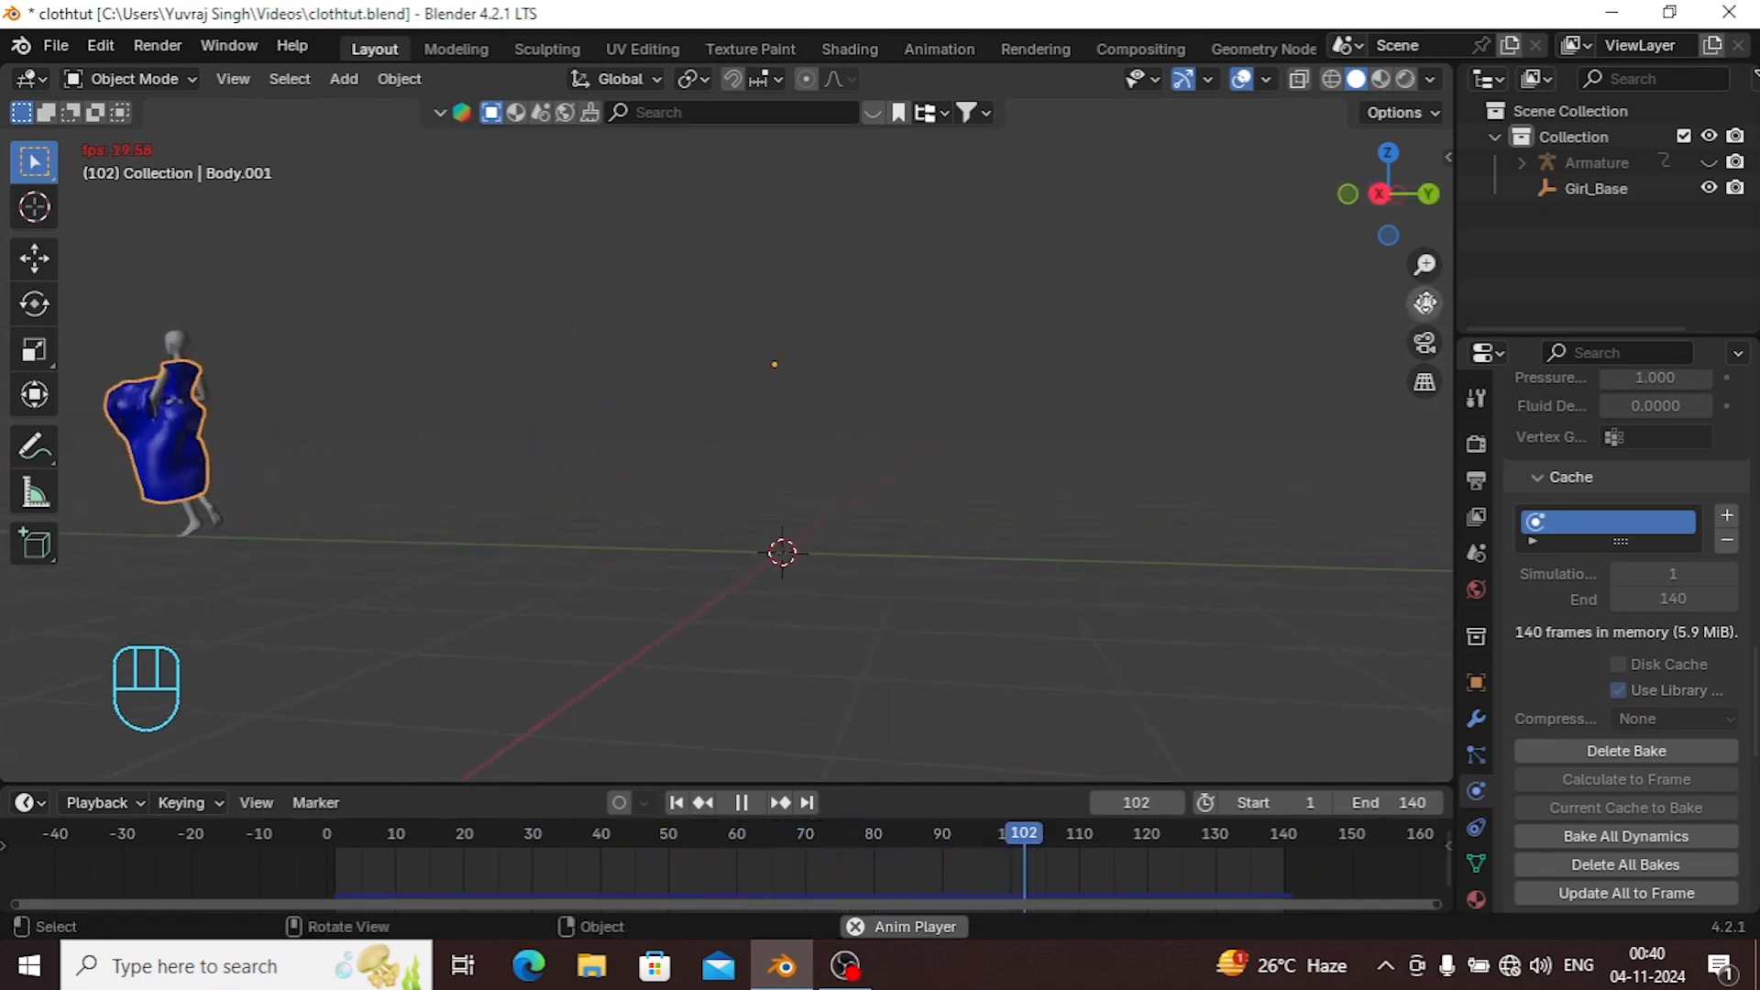
drag(1424, 304, 1741, 295)
middle_drag(563, 496, 828, 486)
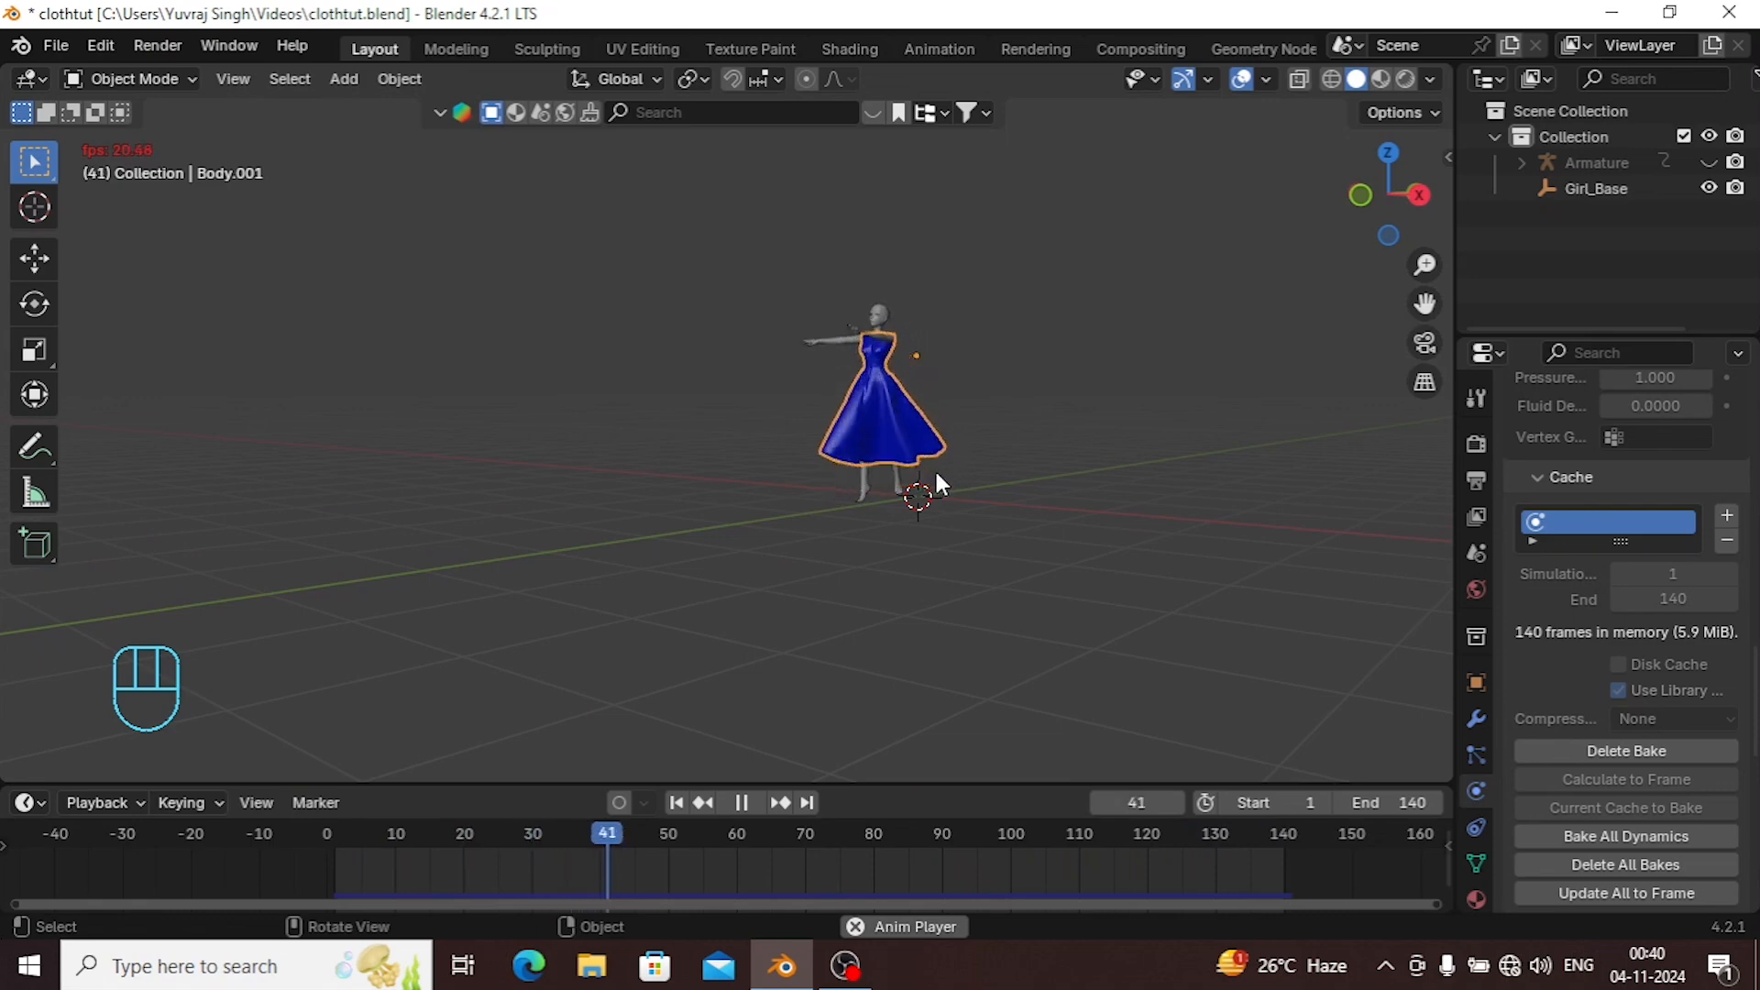
scroll(776, 537, up, 1)
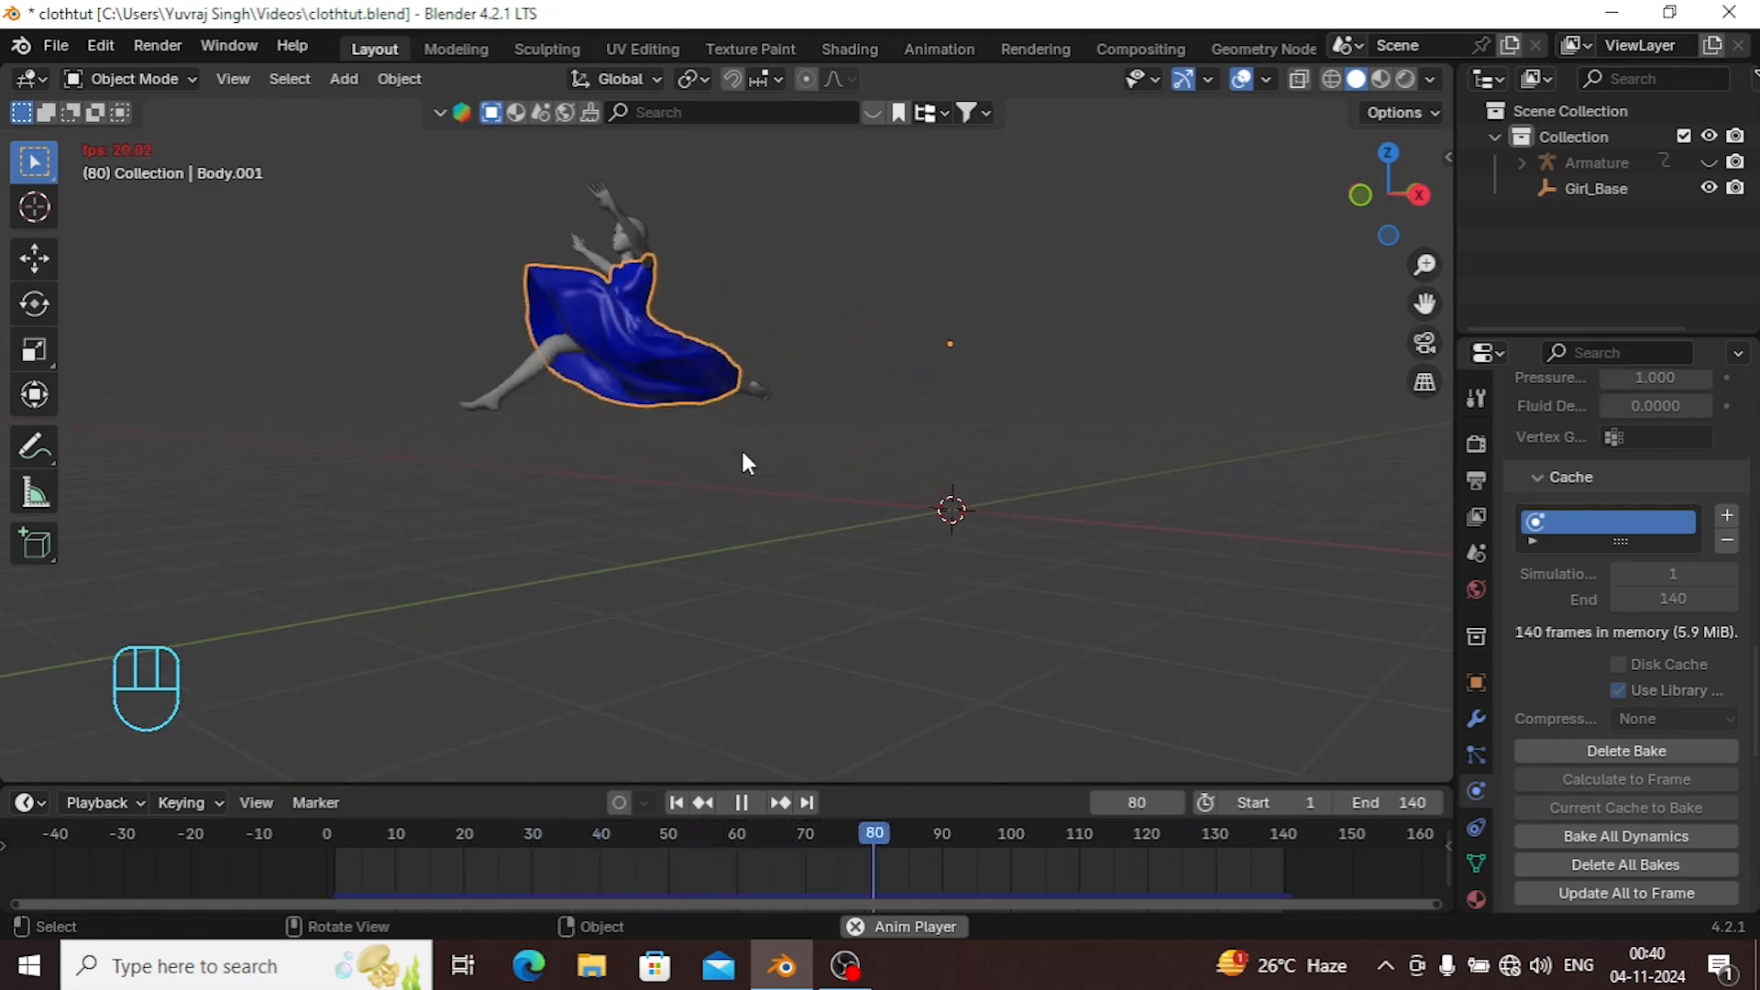
key(space)
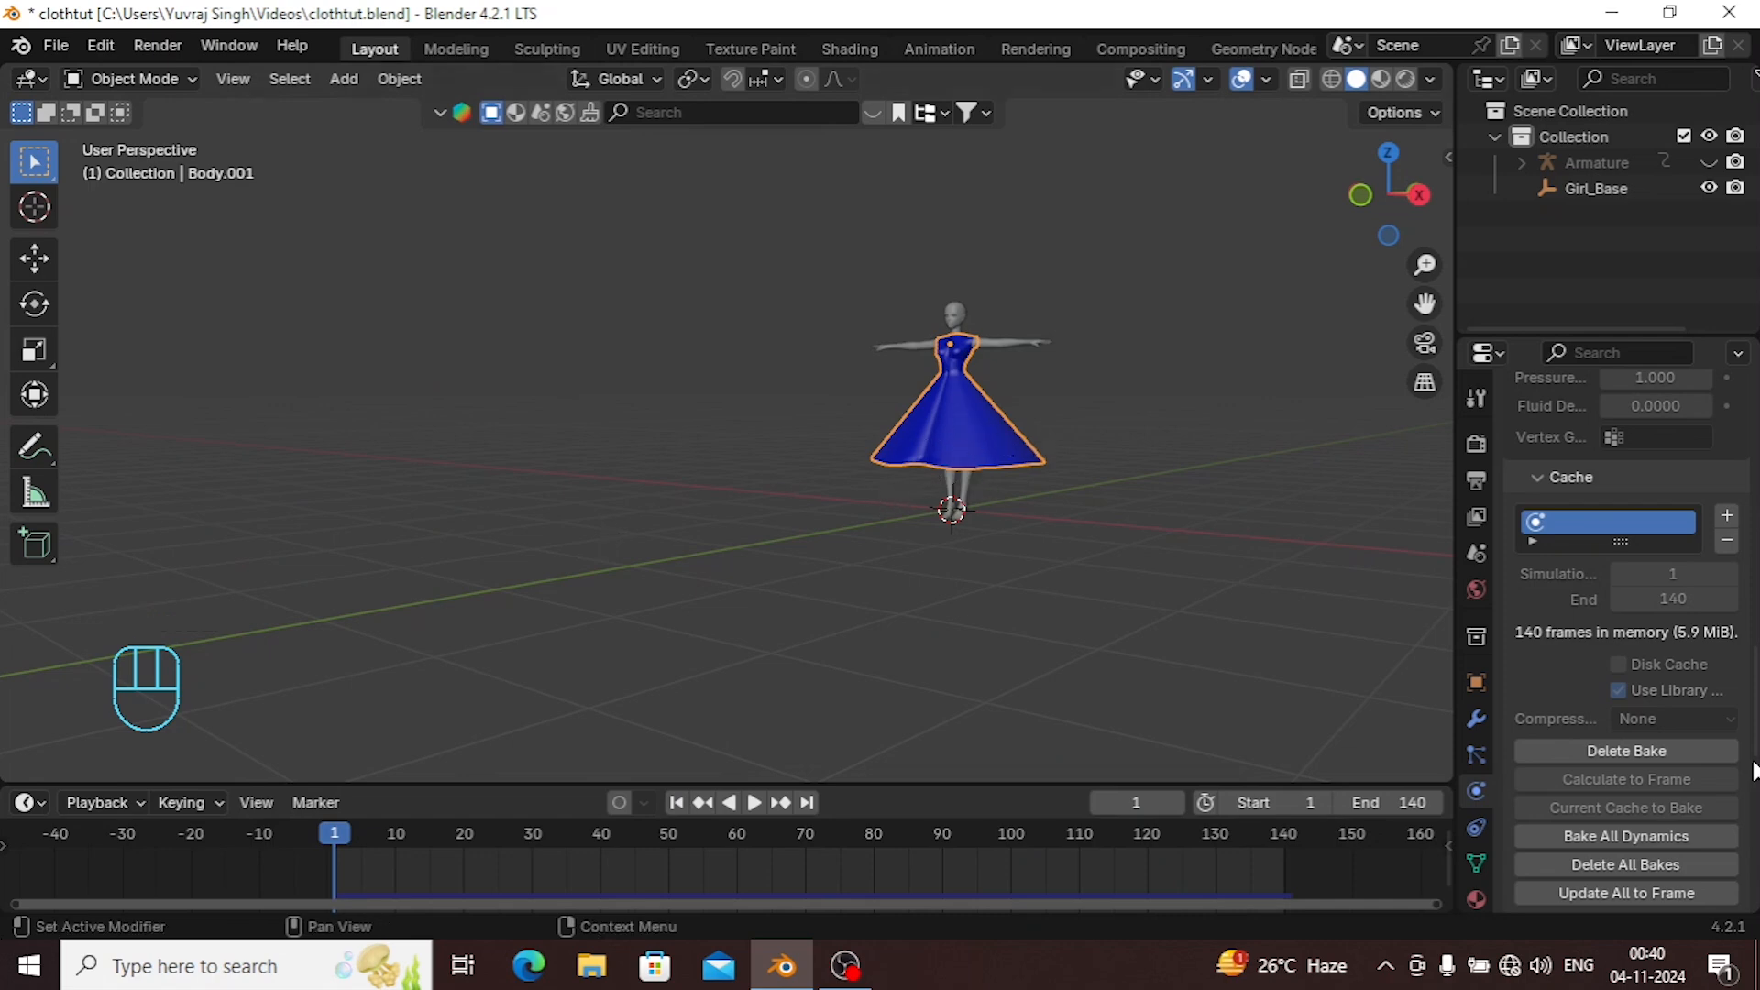
Widen the properties area and review the dress's cloth settings from the quality steps through to the object and self collisions.
scroll(1592, 749, up, 12)
scroll(1544, 756, up, 15)
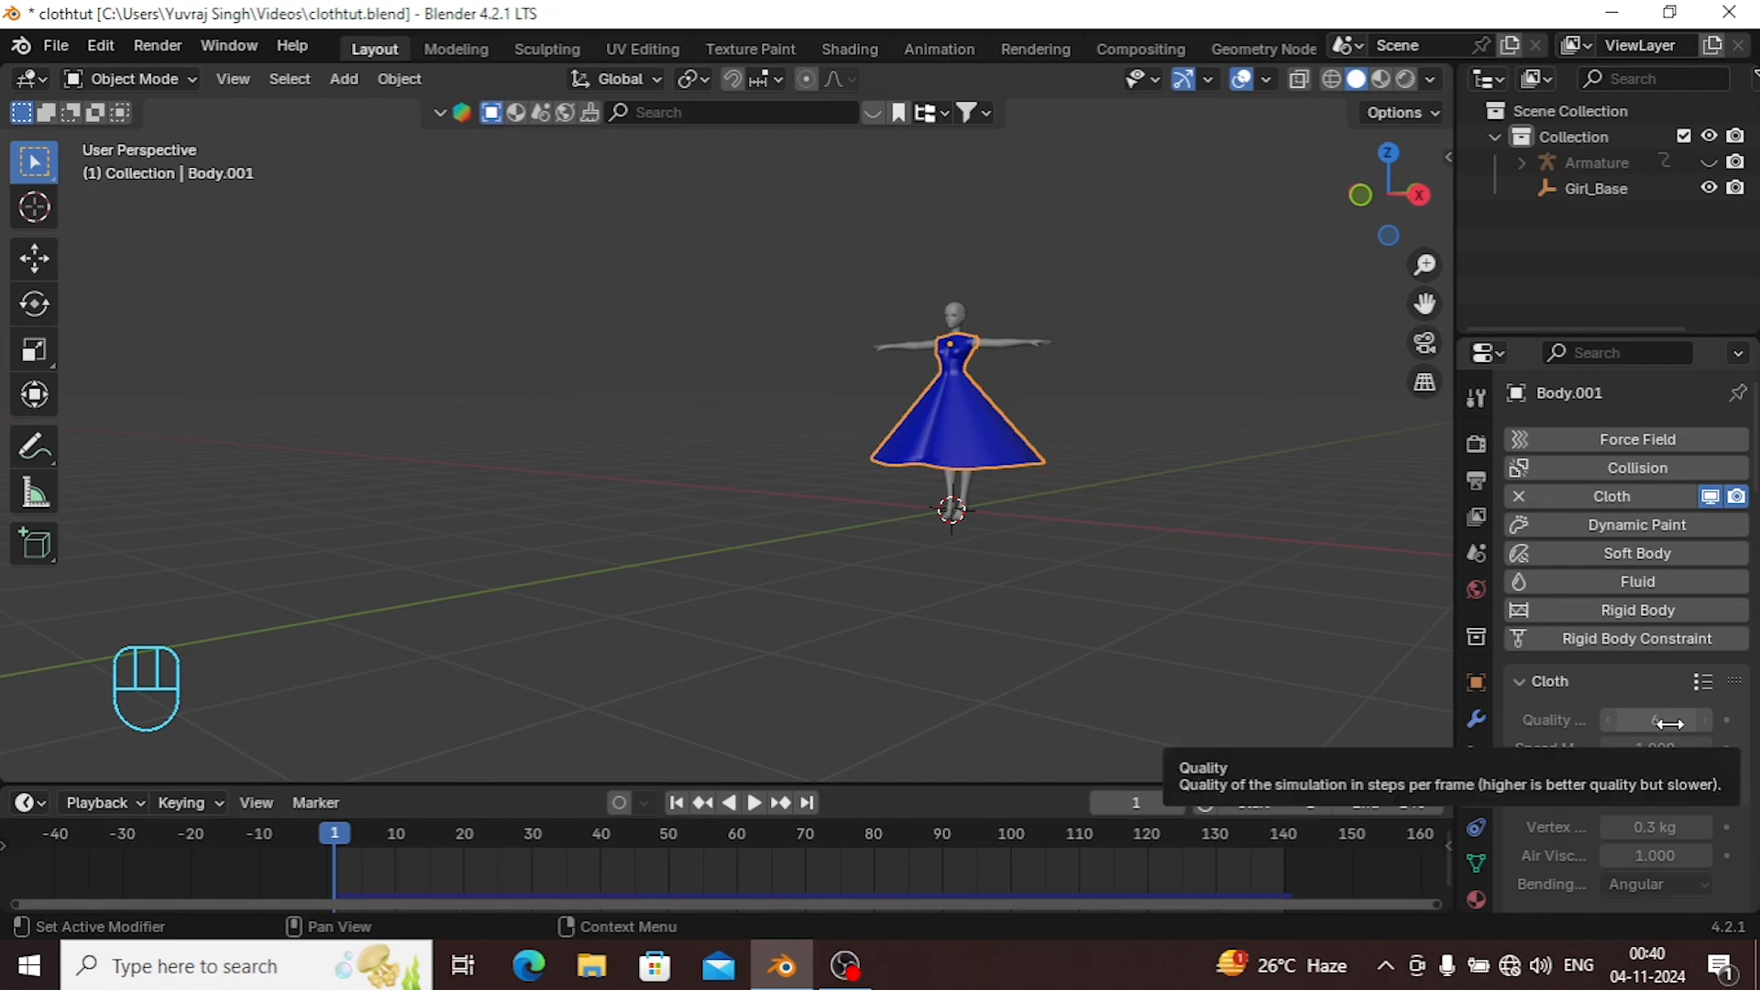
drag(1455, 646, 1334, 639)
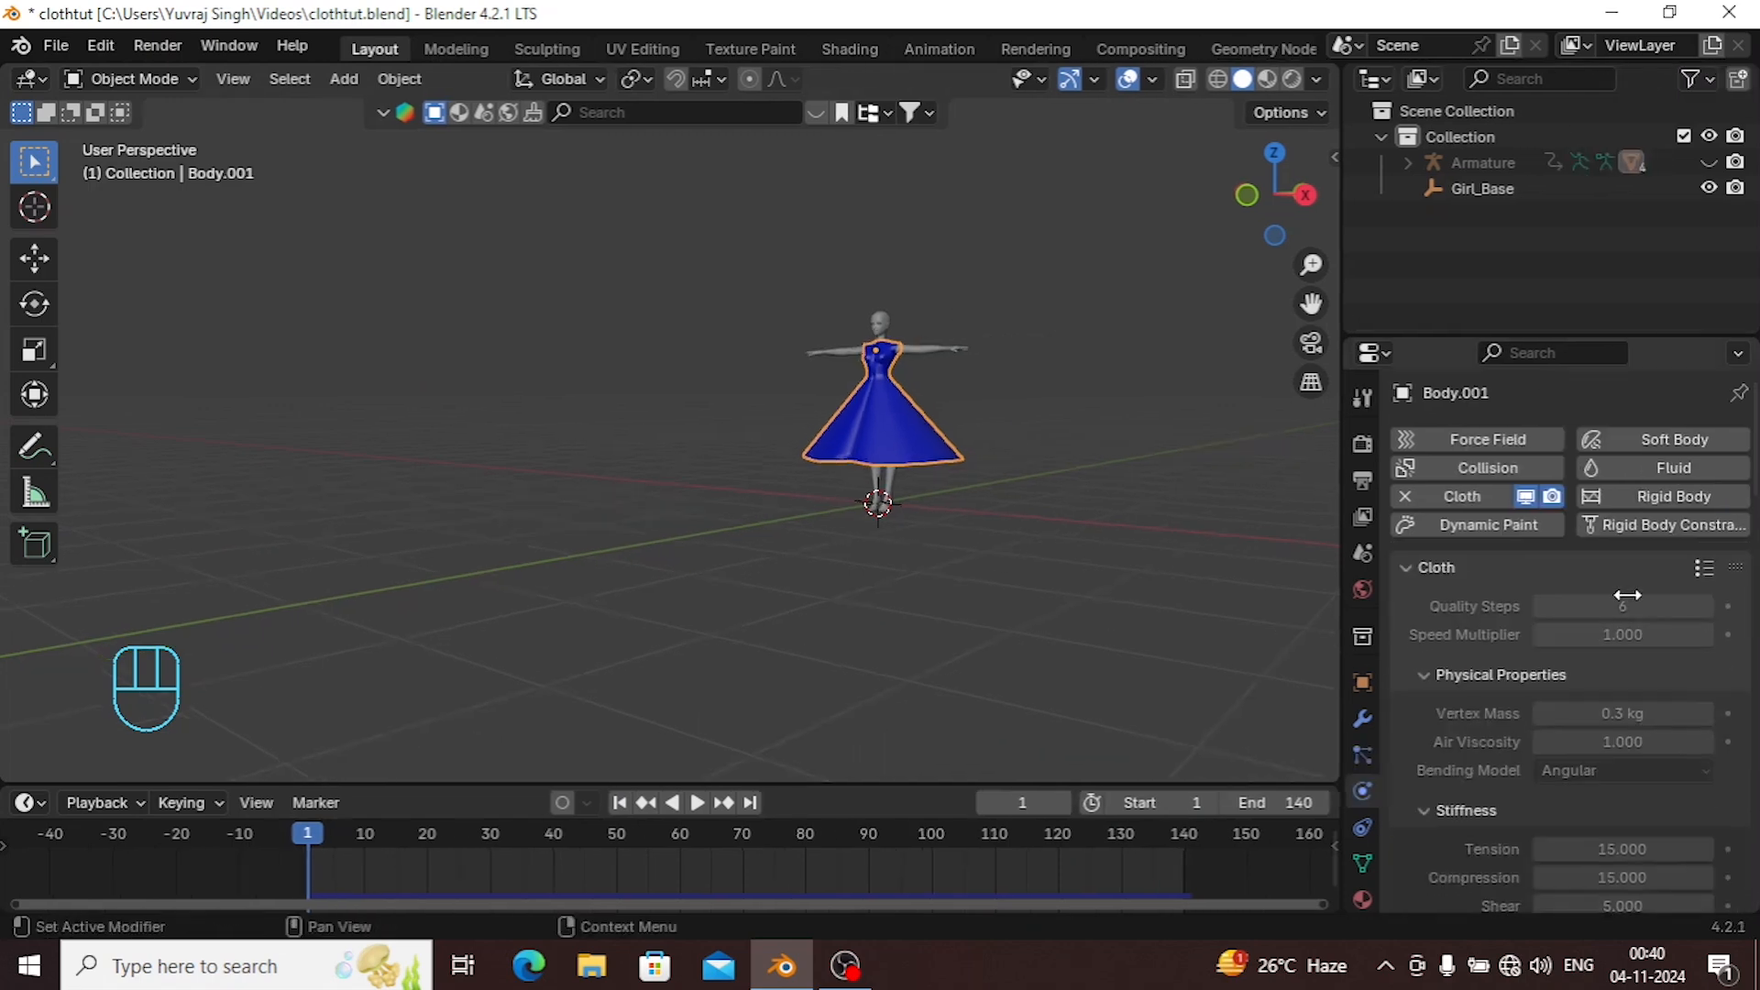
scroll(1535, 675, down, 10)
scroll(1535, 679, down, 15)
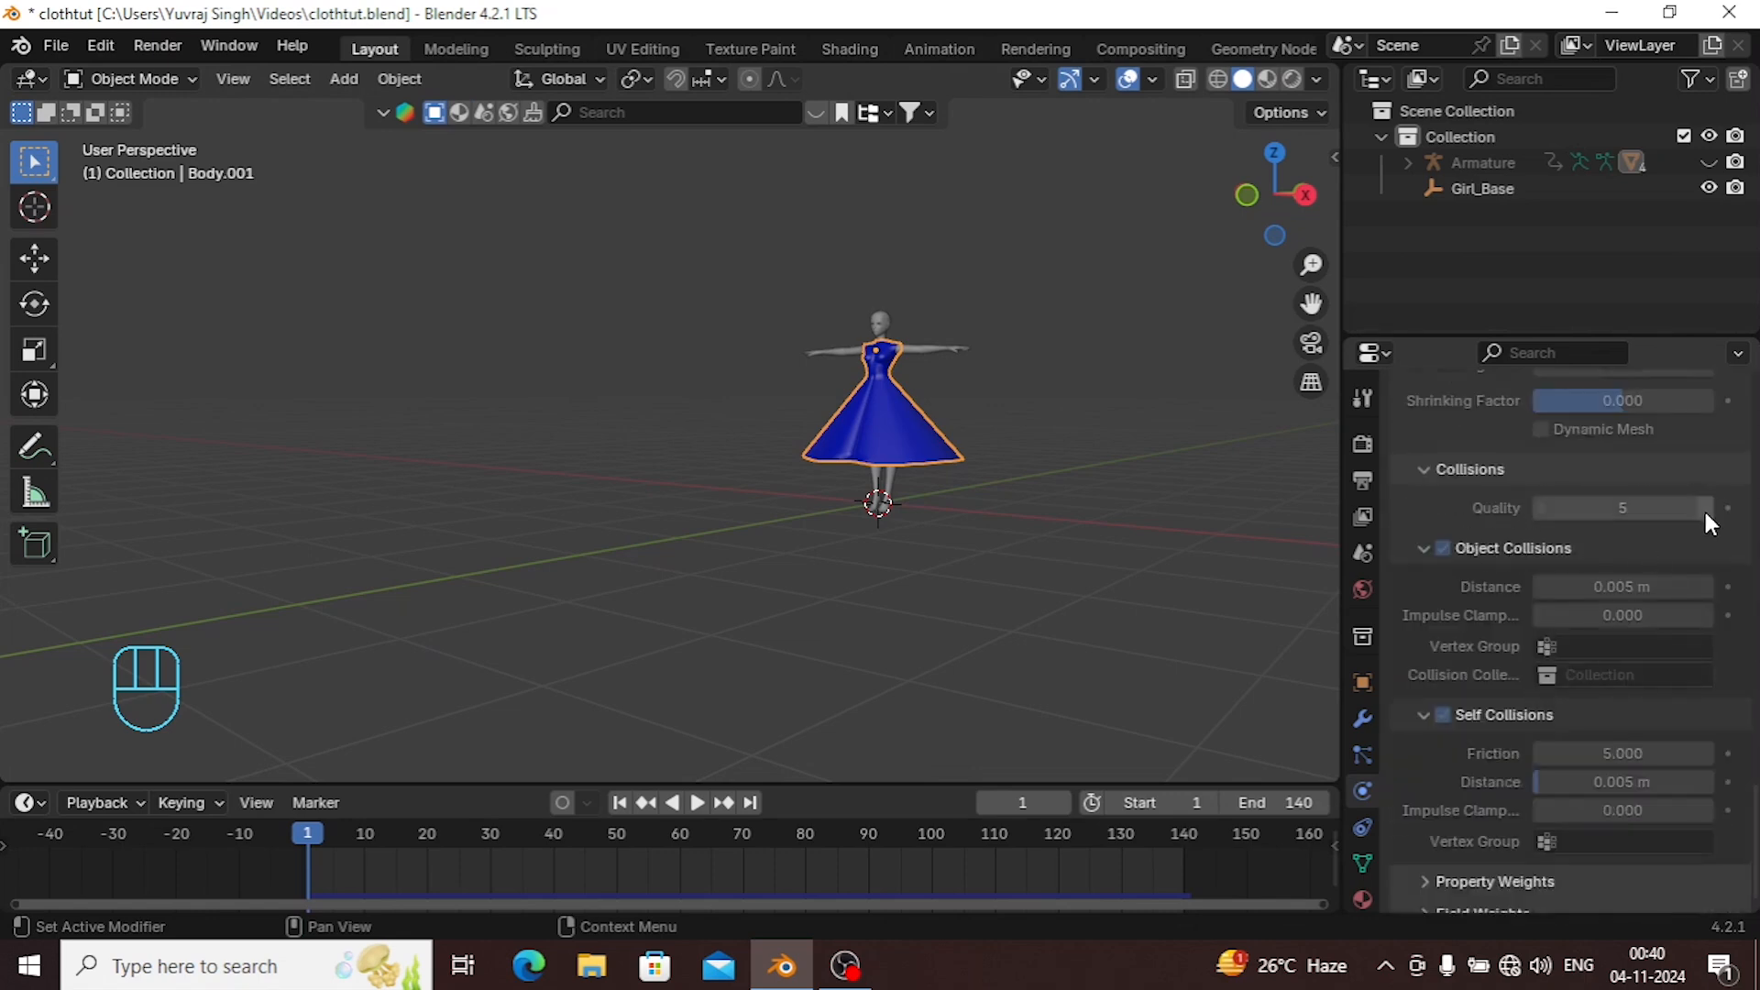
Play the animation at an angle, pause at frame 85 to examine the flaring skirt, and return to the first frame.
middle_drag(895, 487, 972, 490)
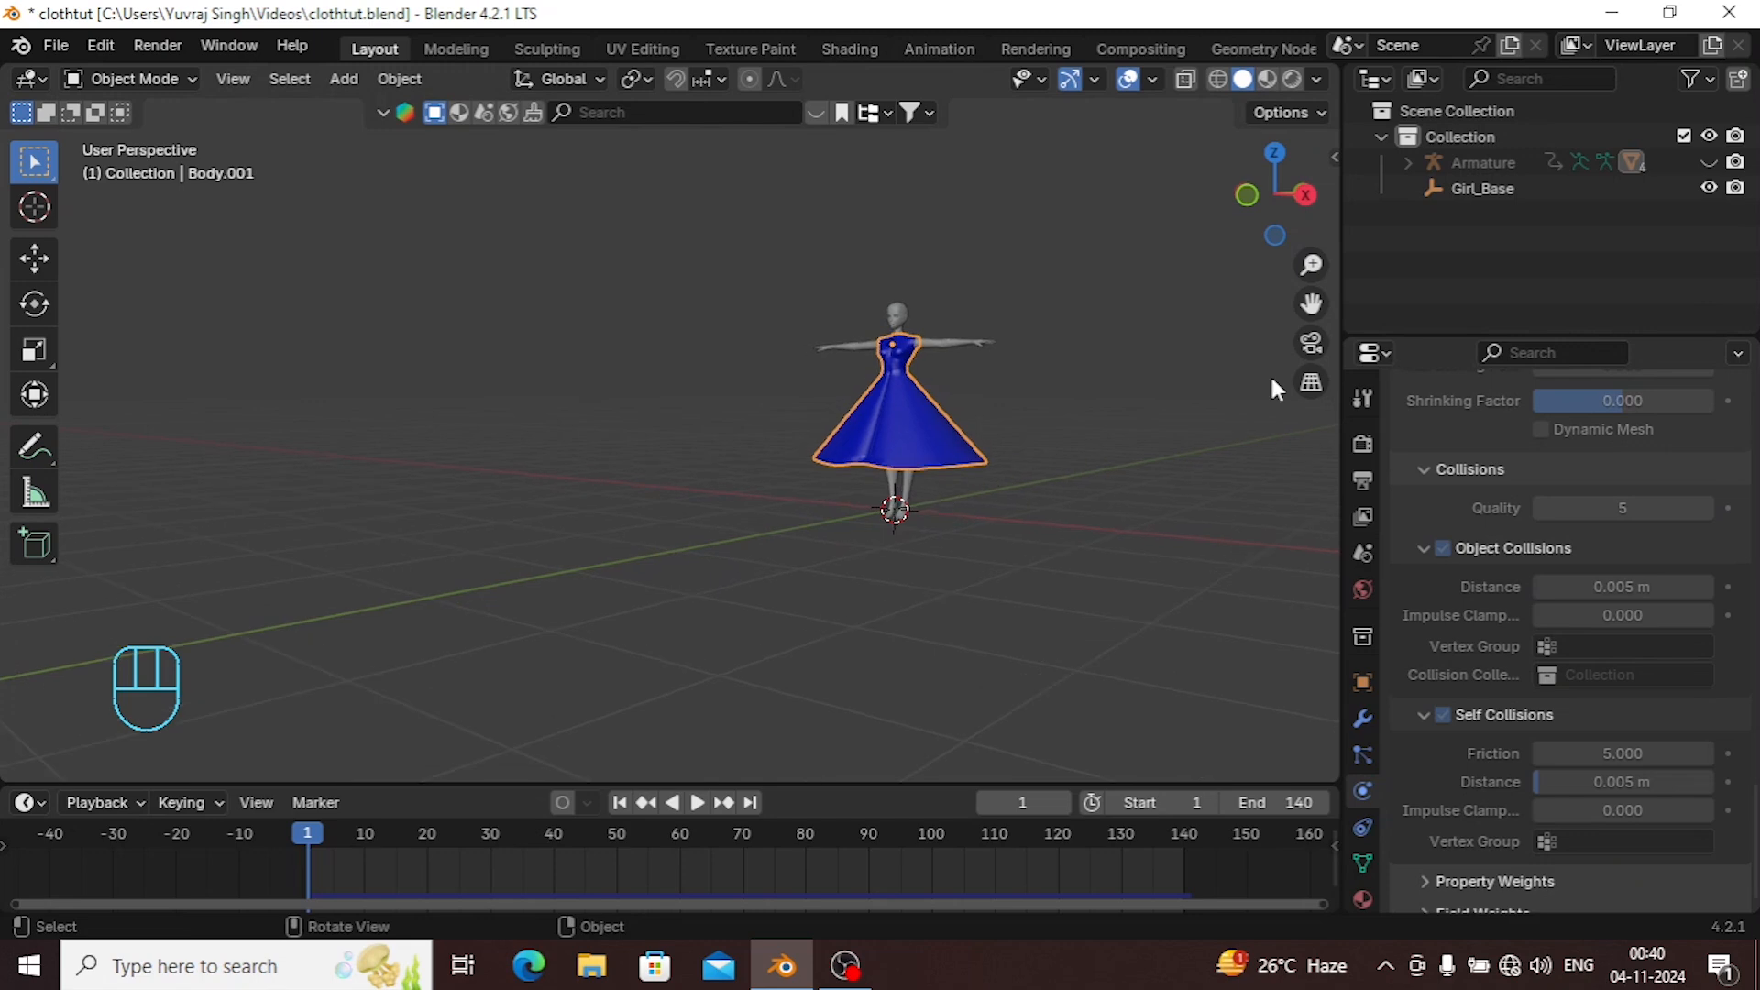
drag(1311, 298, 1268, 309)
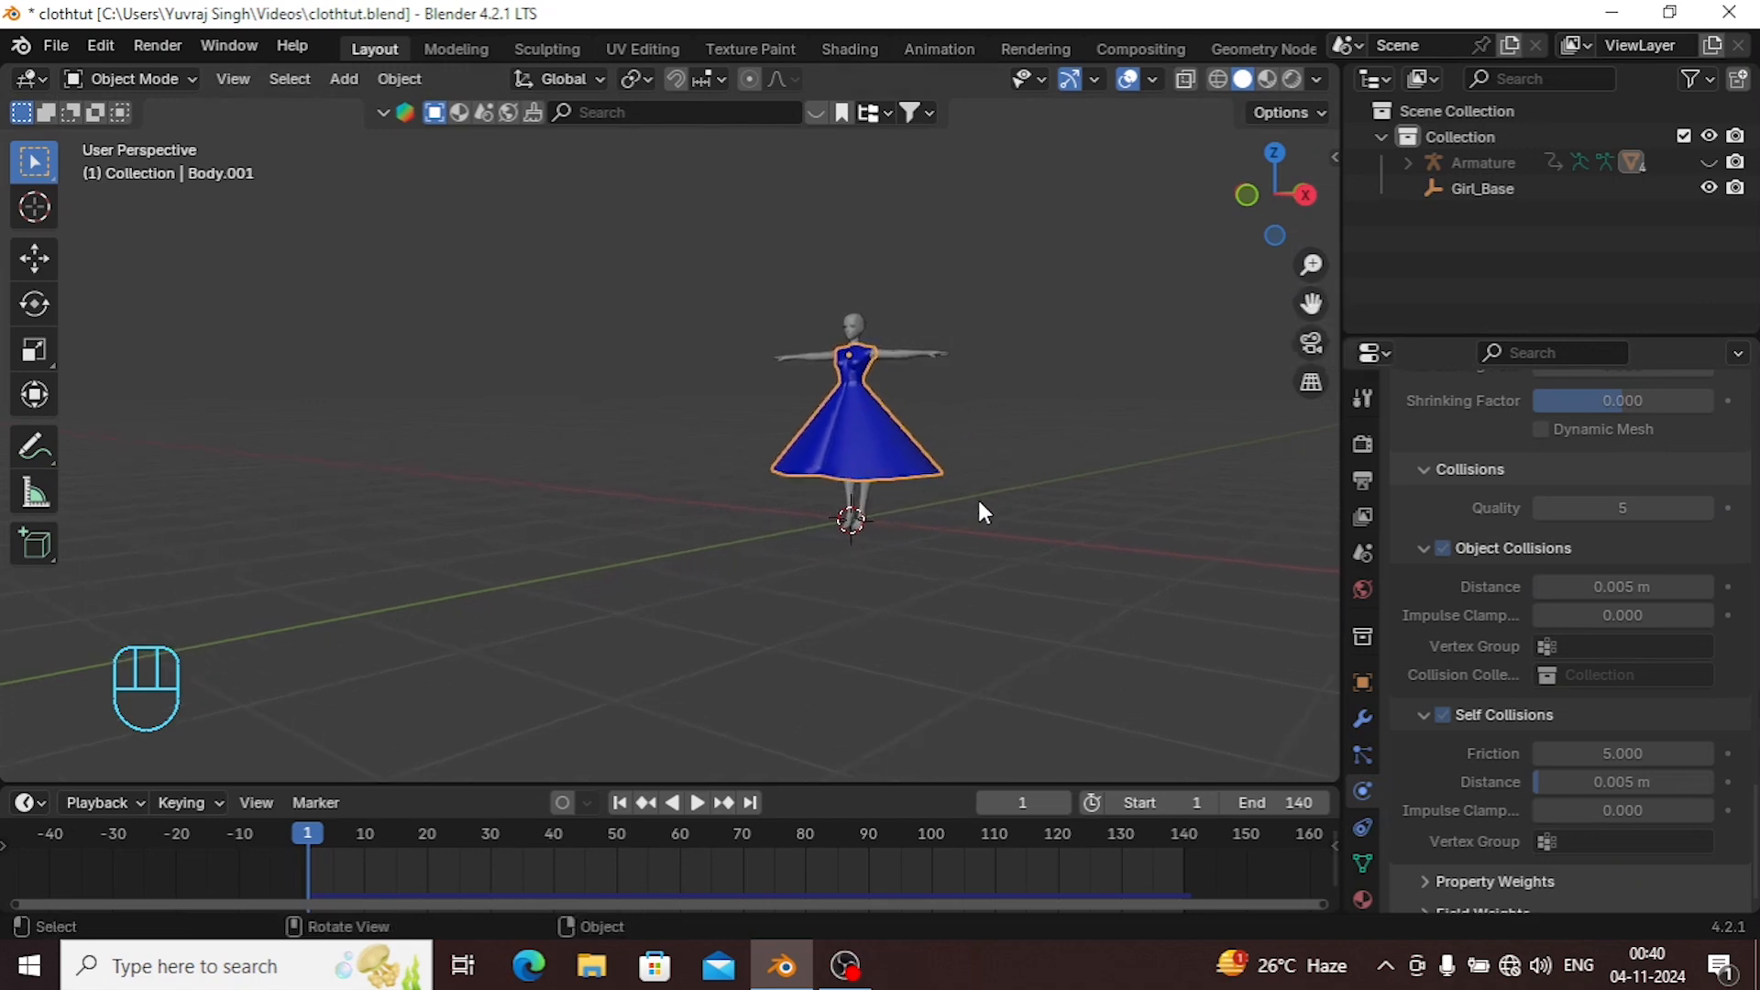
middle_drag(979, 501, 853, 459)
scroll(1027, 458, up, 2)
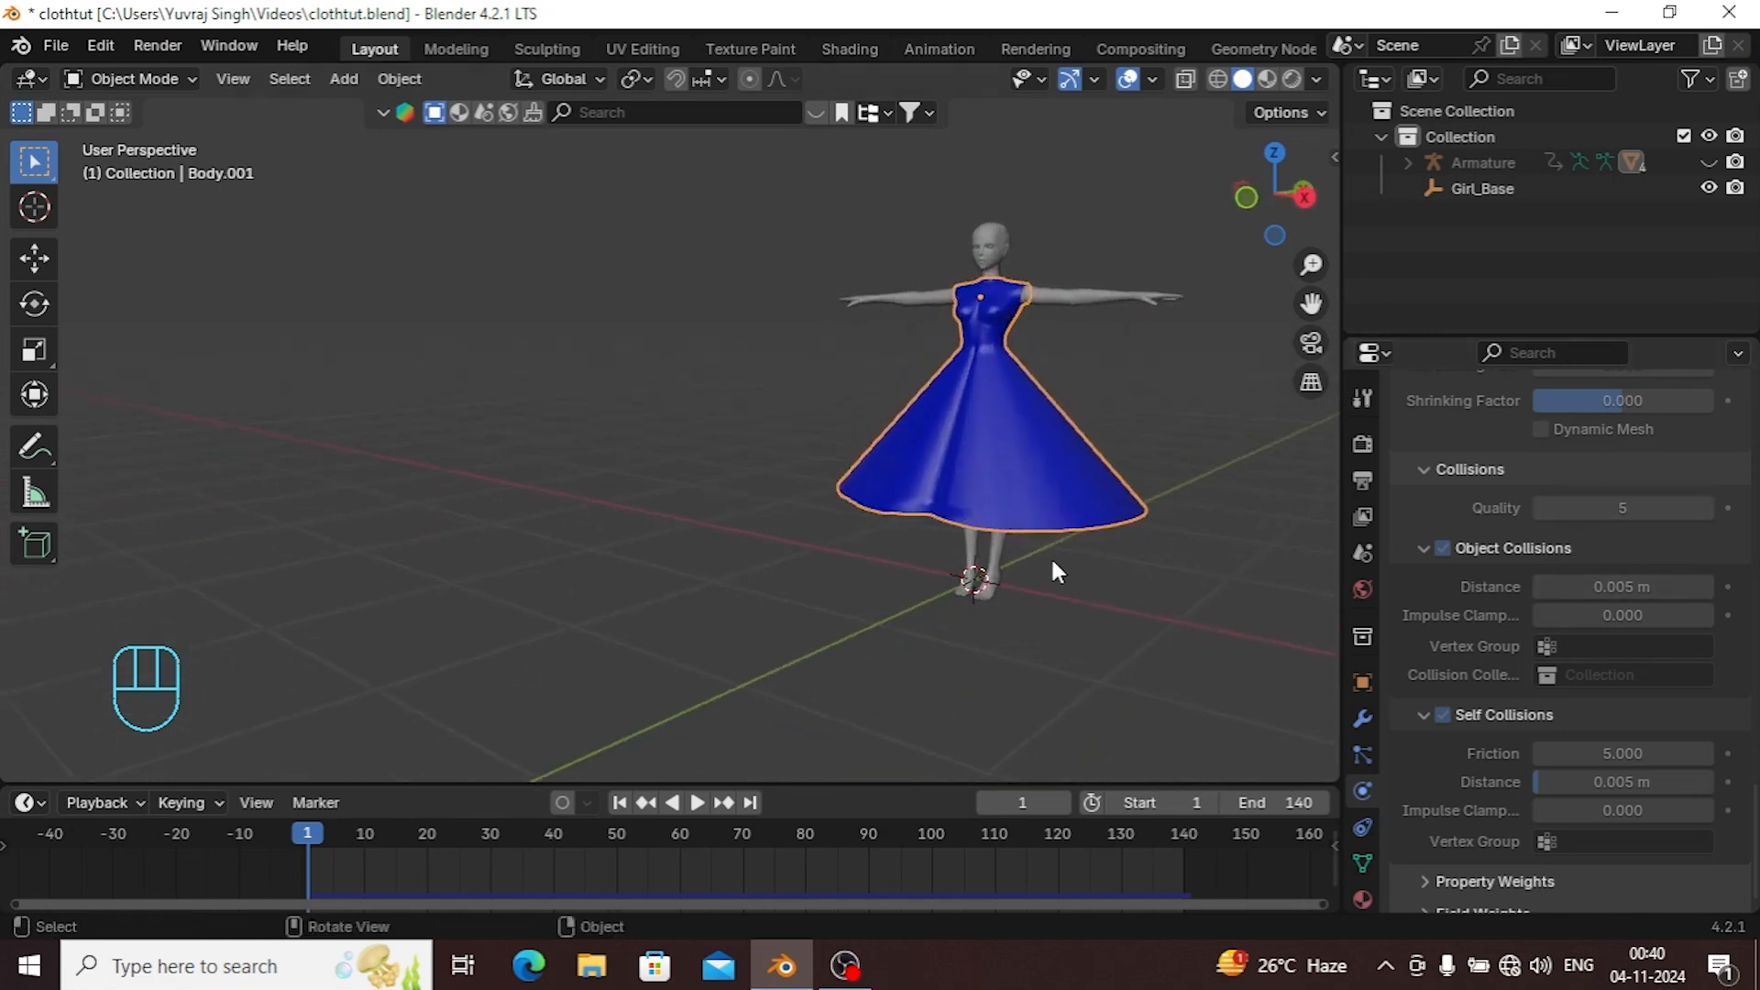
key(space)
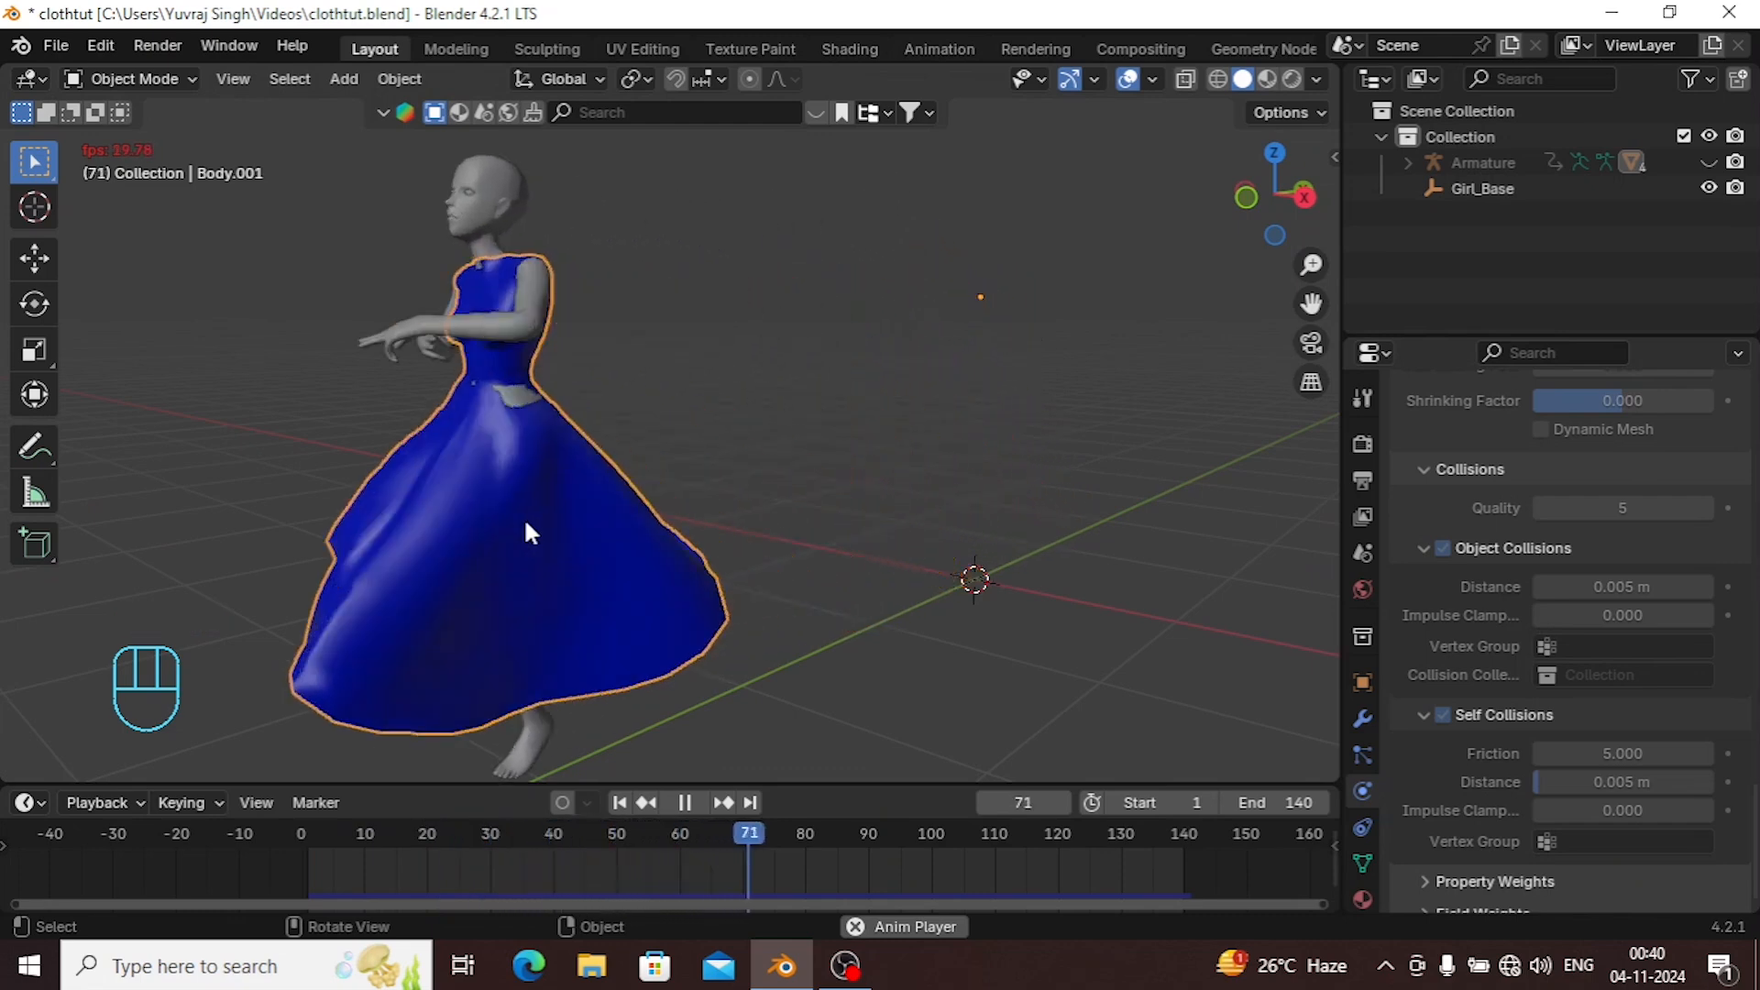
key(space)
scroll(358, 455, down, 4)
mouse_move(357, 454)
middle_down()
mouse_move(494, 466)
mouse_move(350, 478)
middle_up()
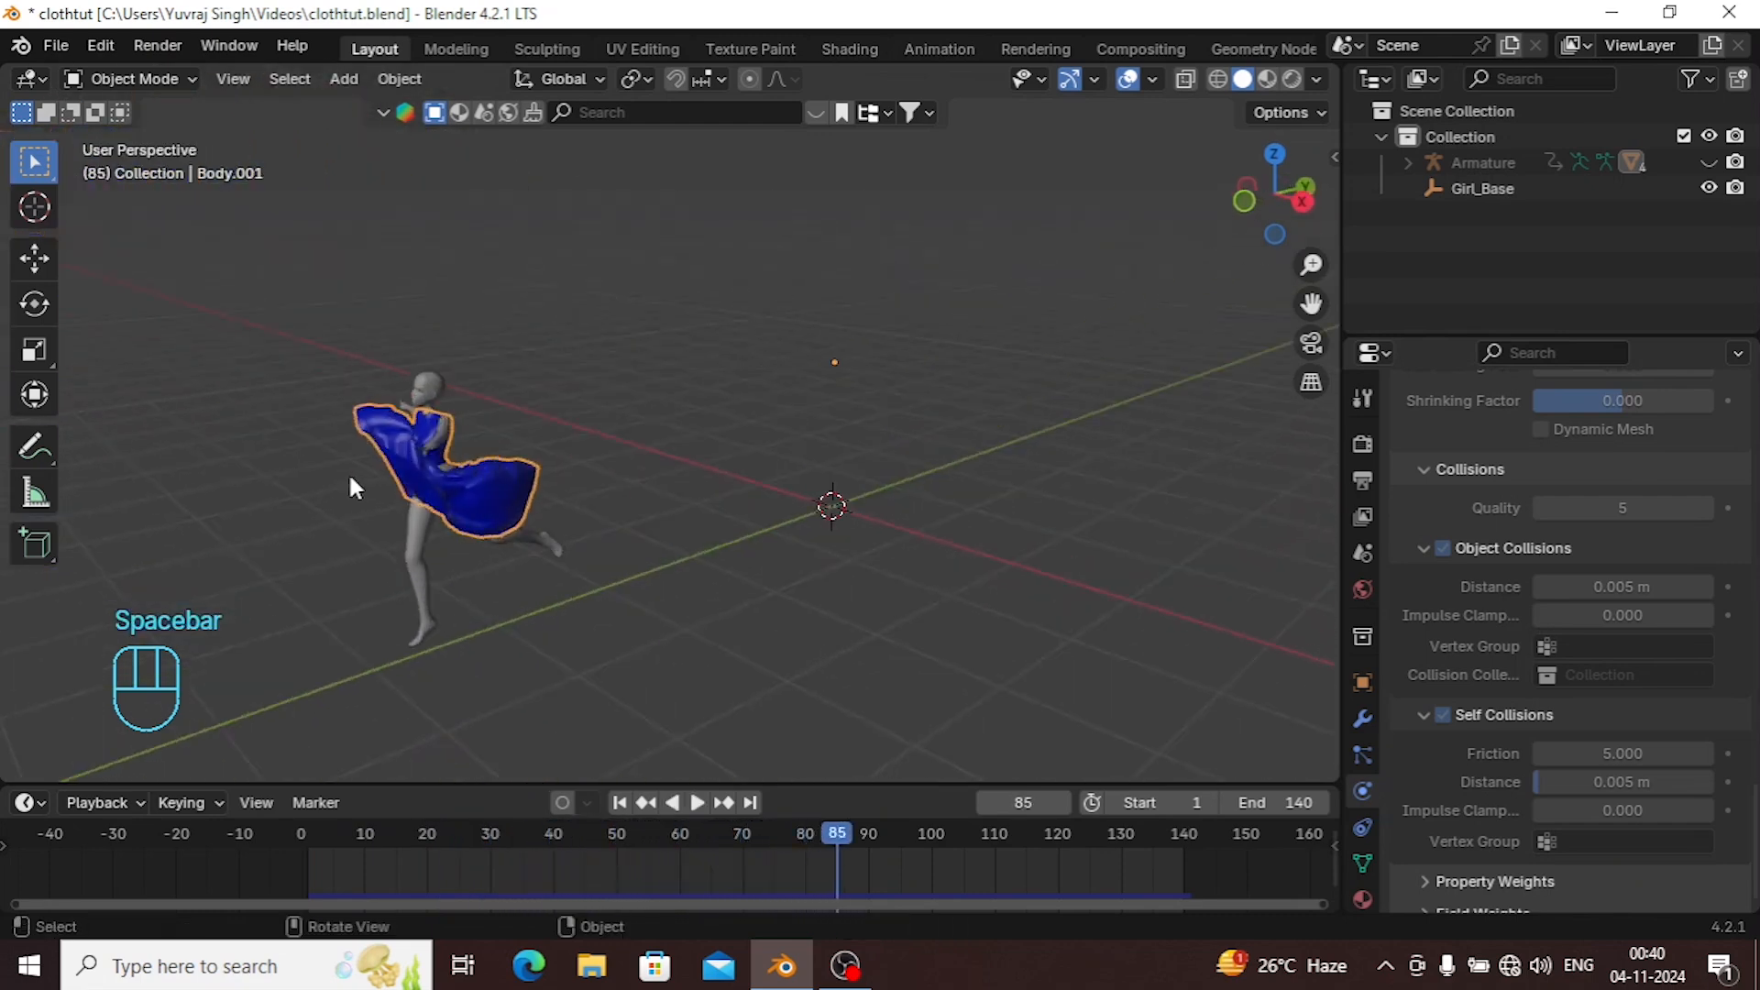
click(618, 803)
scroll(789, 616, up, 3)
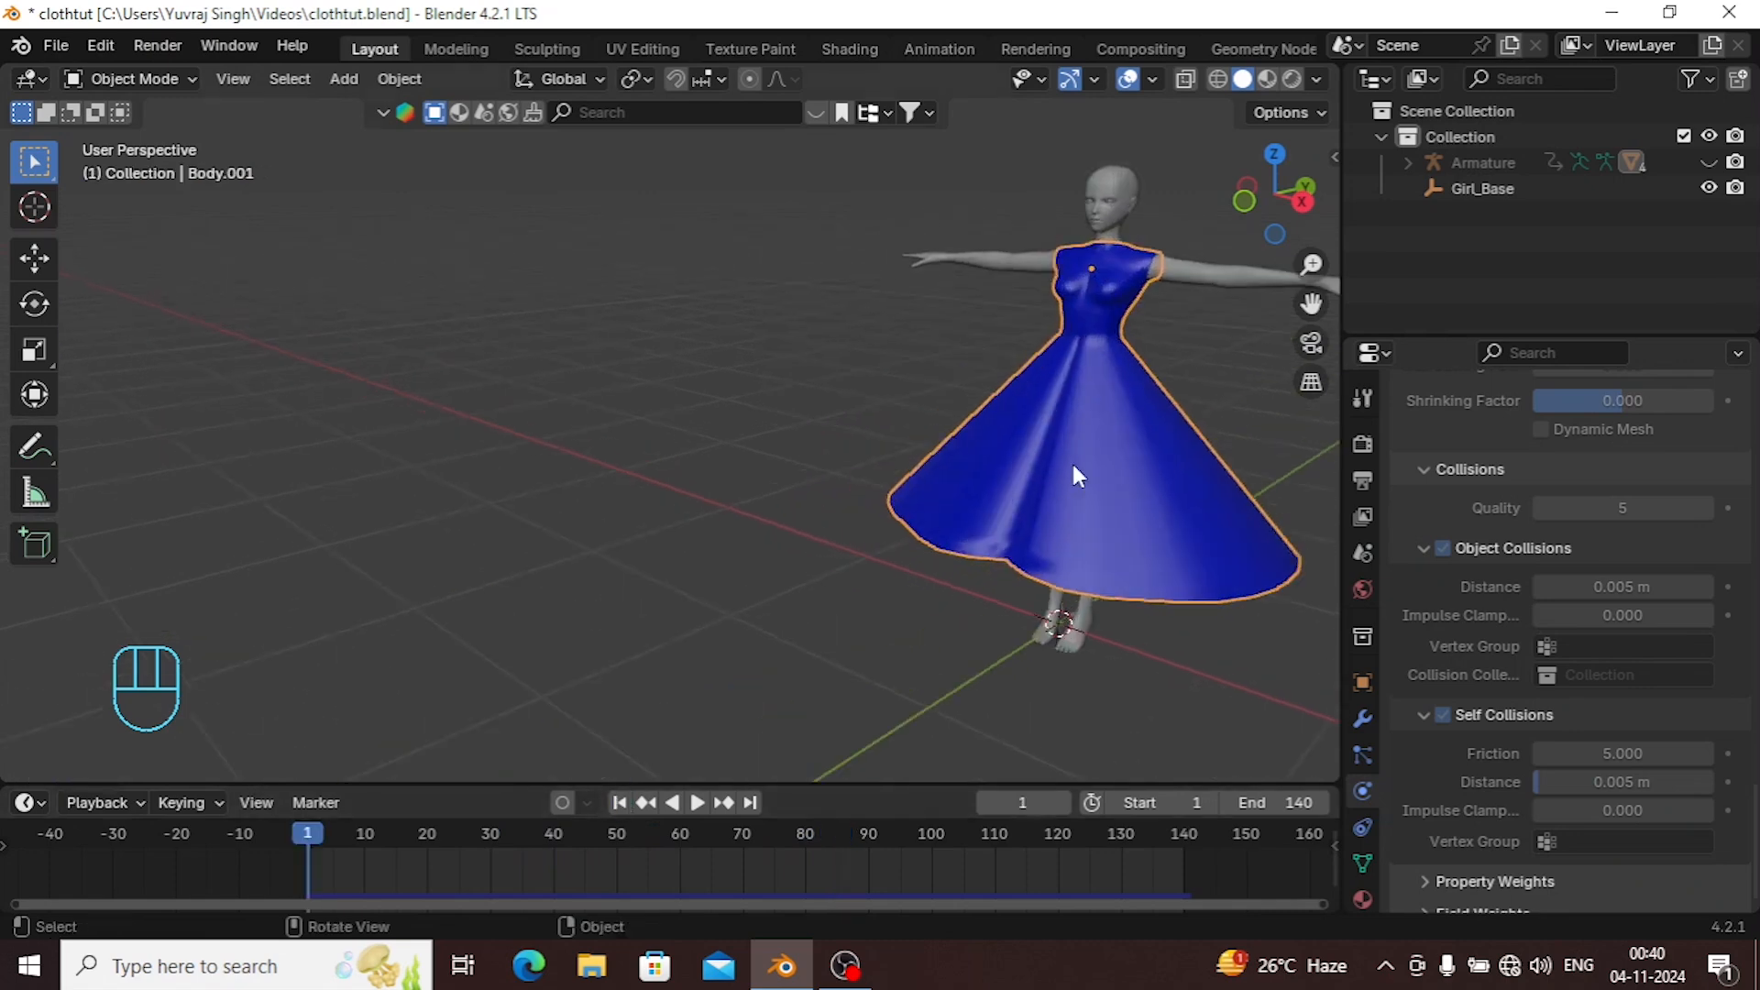
Show the dress's material settings and deselect the dress to remove its selection outline.
click(1363, 899)
scroll(1646, 733, up, 15)
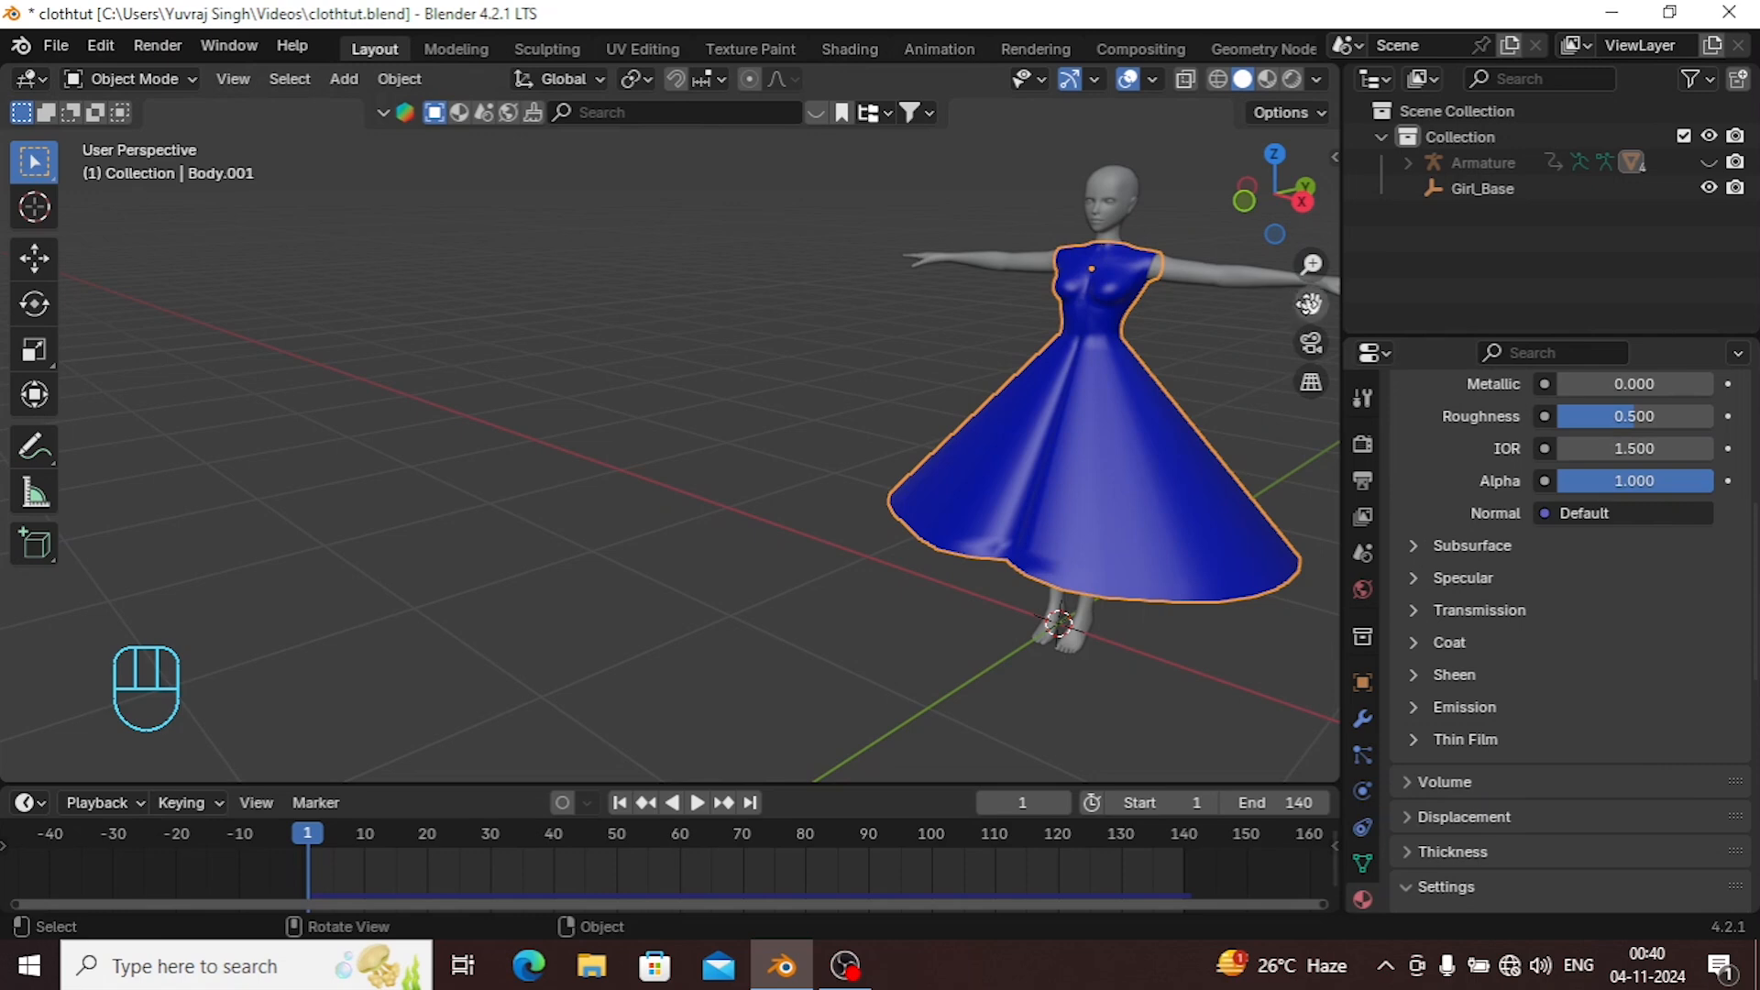
drag(1310, 303, 1093, 333)
middle_drag(923, 474, 1164, 466)
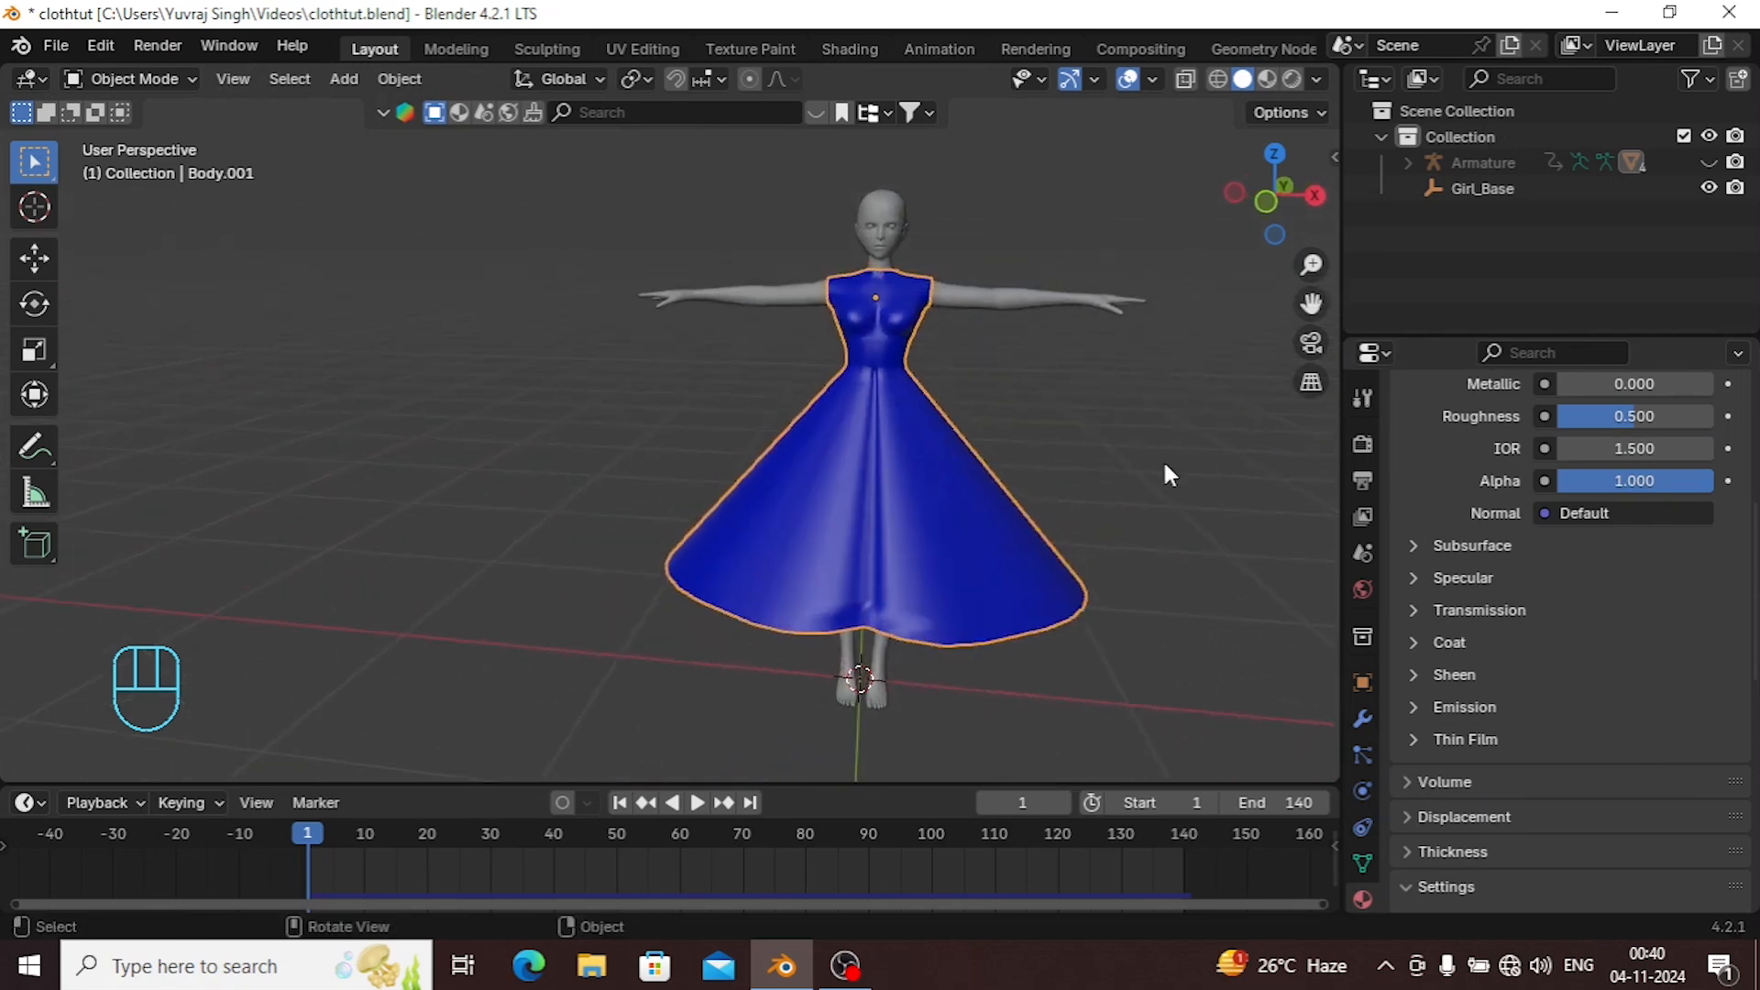
click(1168, 464)
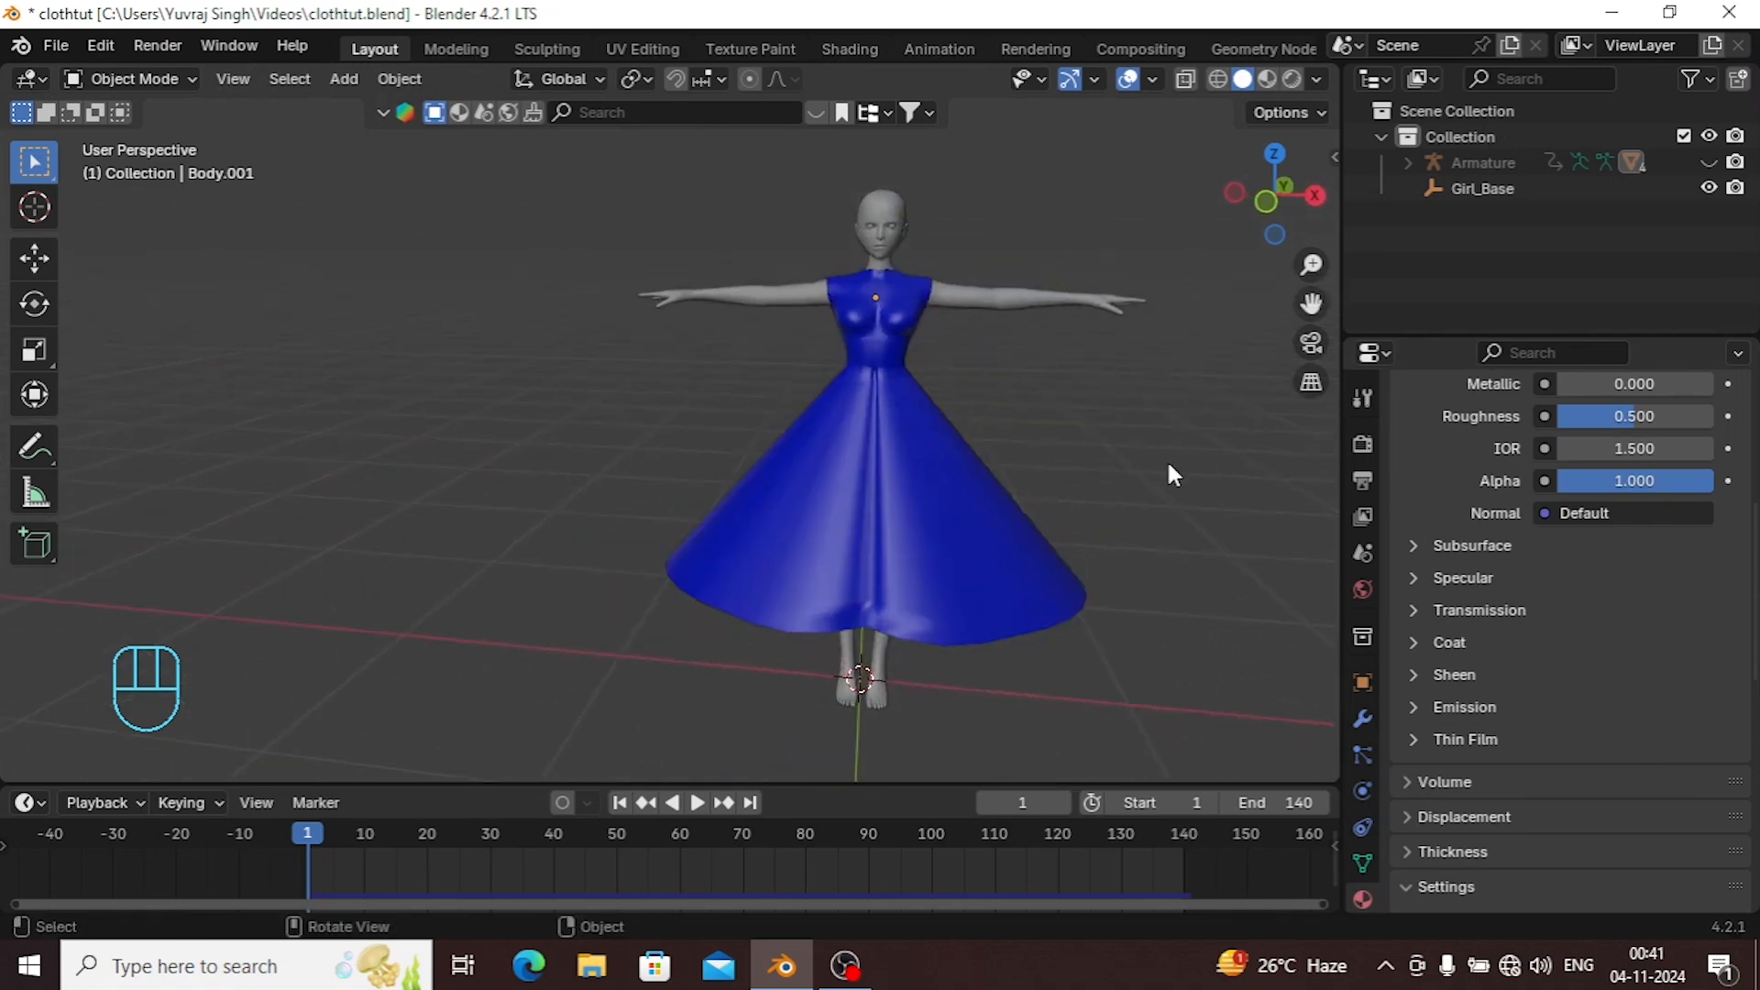
Play the animation up to frame 34 and examine the skirt's folds from the side with the dress deselected.
key(space)
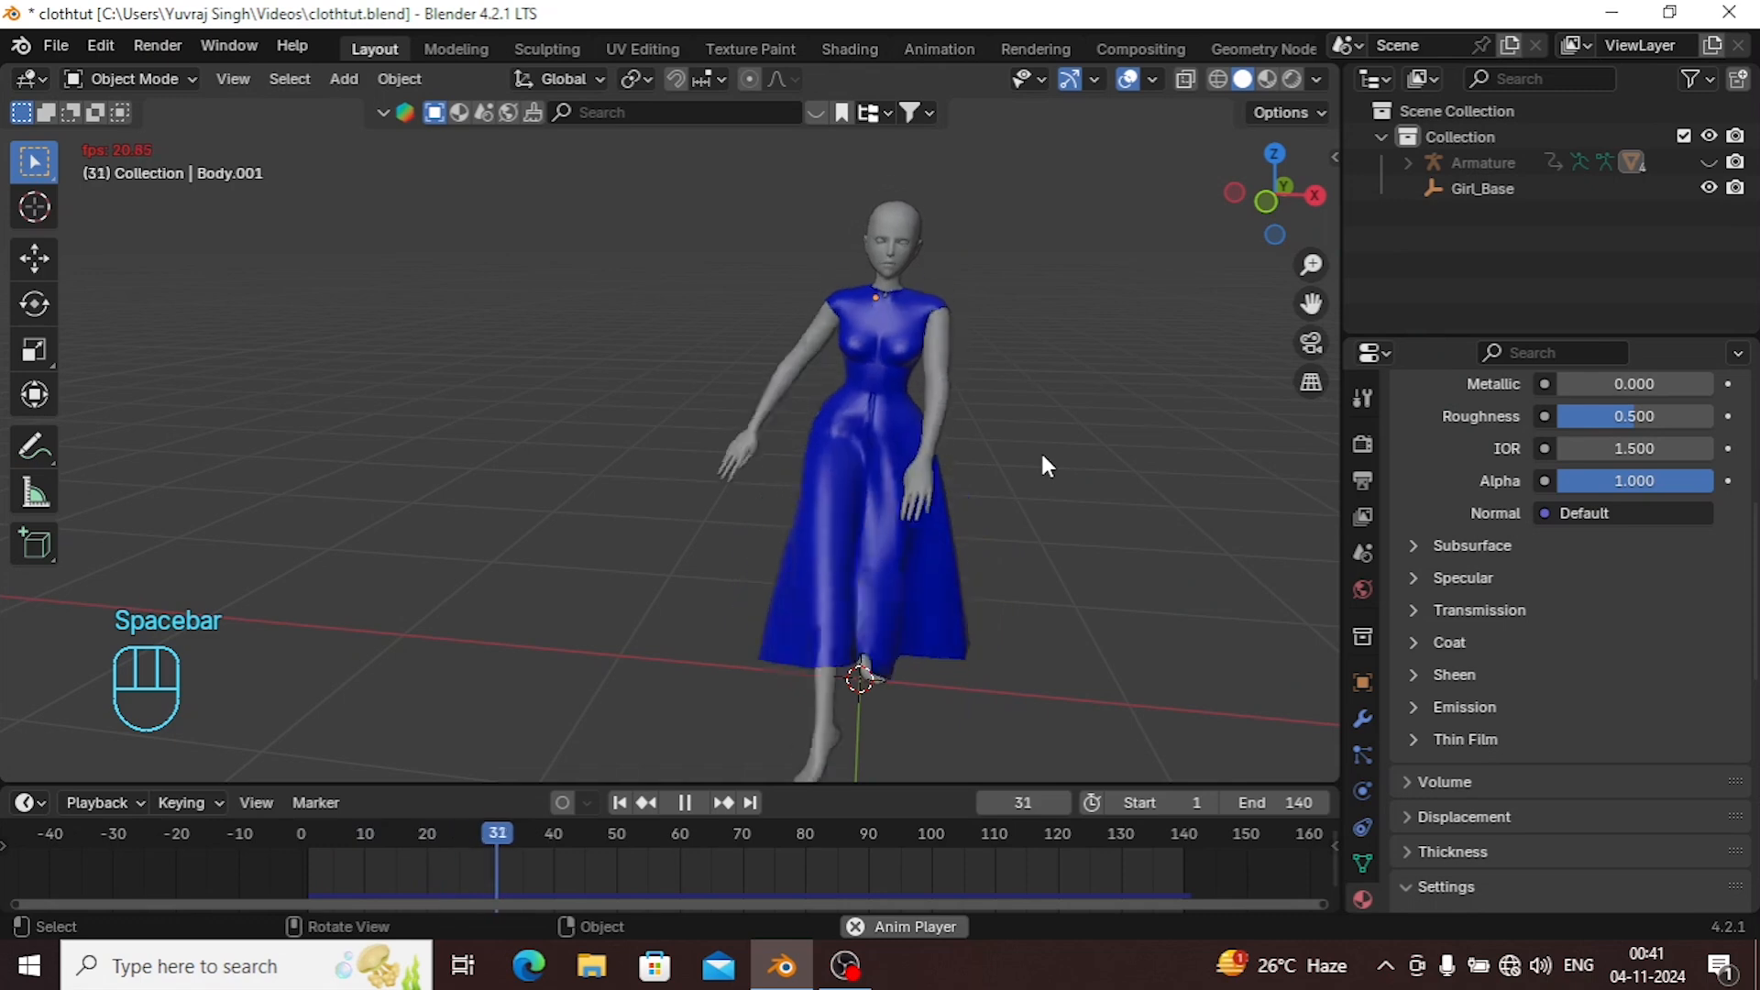
key(space)
middle_drag(1017, 459, 559, 428)
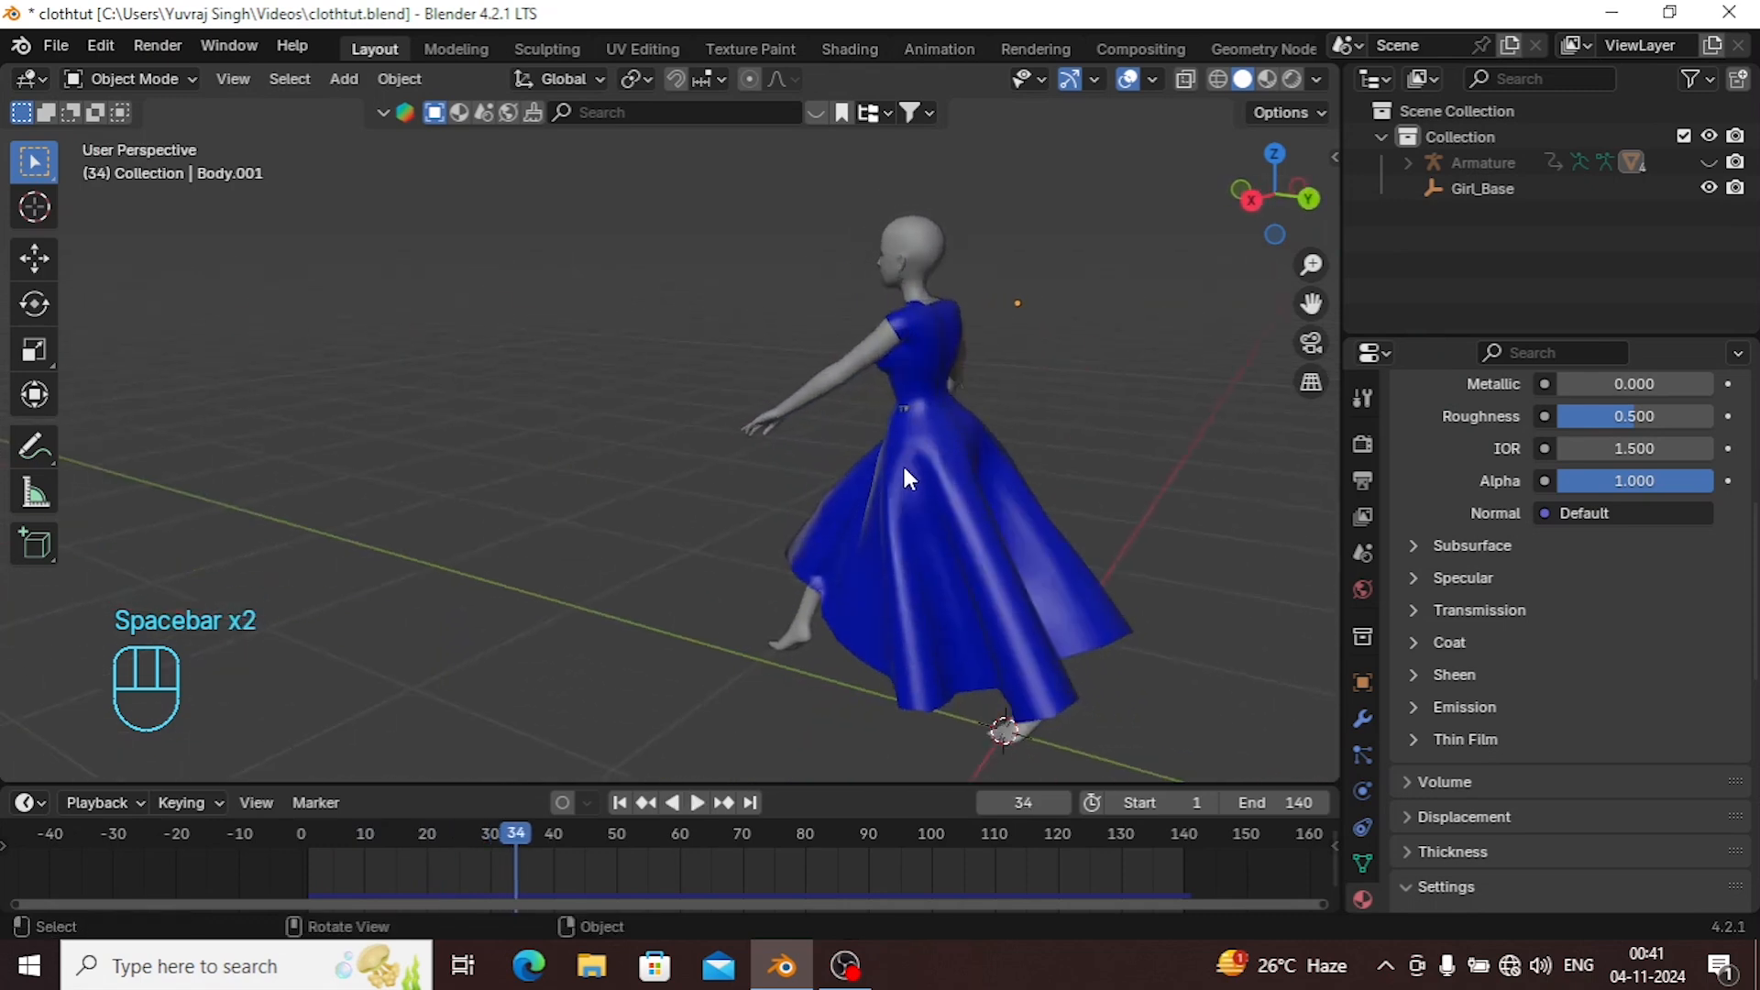
middle_drag(909, 479, 1077, 409)
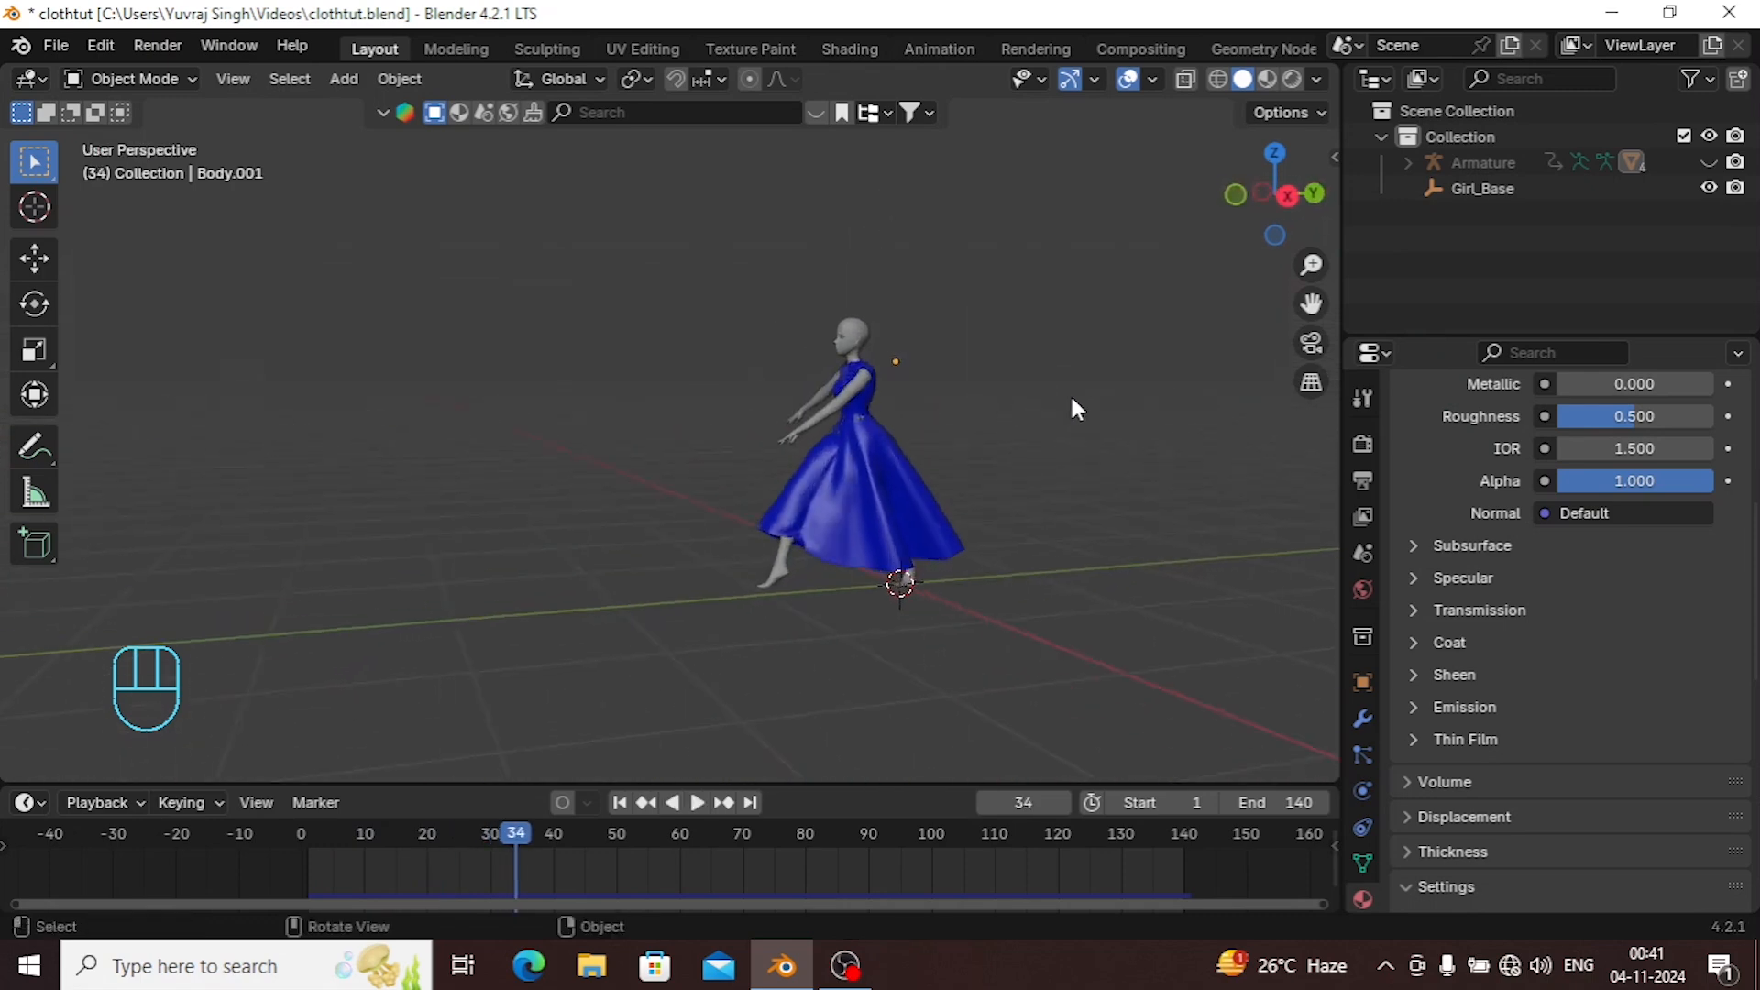